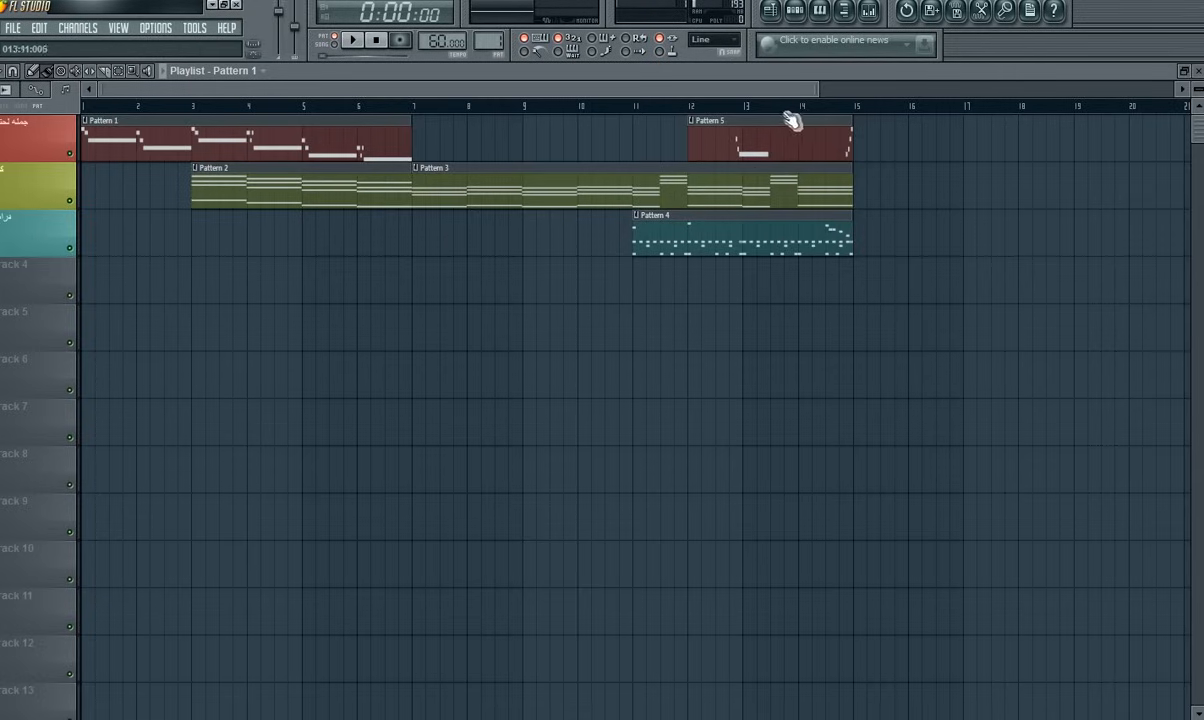
# Step: Examine the full melody of Pattern 1 from the first track in the piano roll
pyautogui.moveTo(820, 91); pyautogui.dragTo(568, 93)
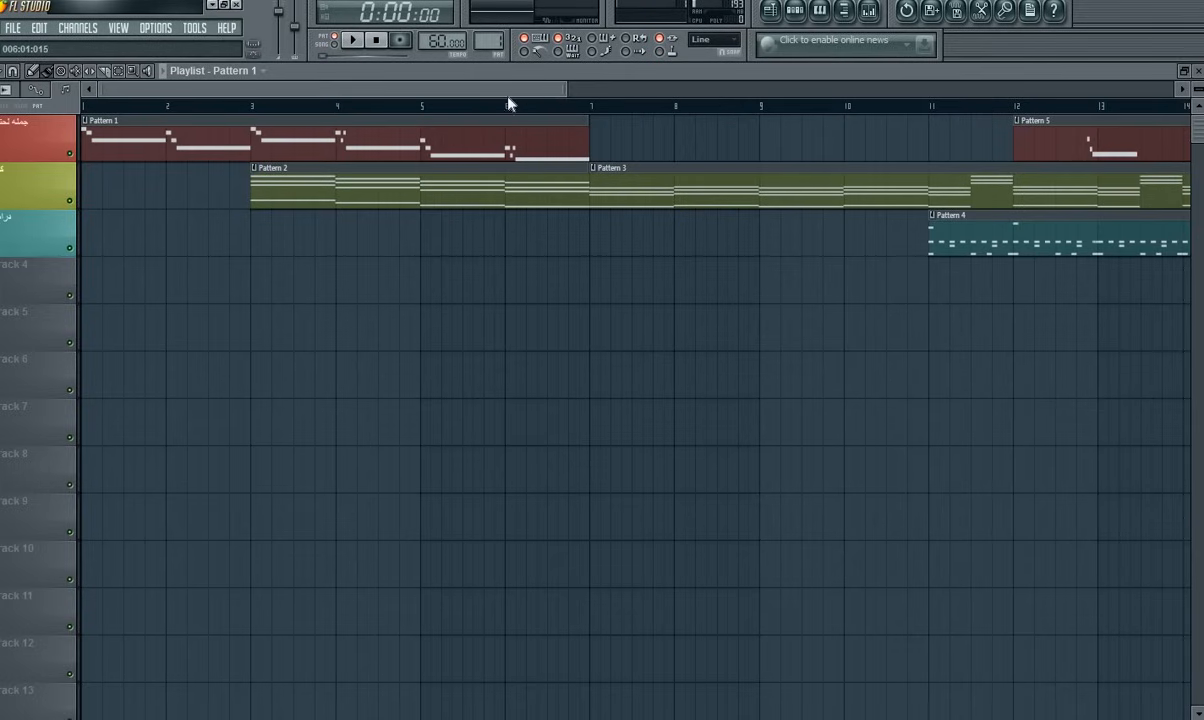
pyautogui.moveTo(477, 90); pyautogui.dragTo(497, 89)
pyautogui.doubleClick(309, 140)
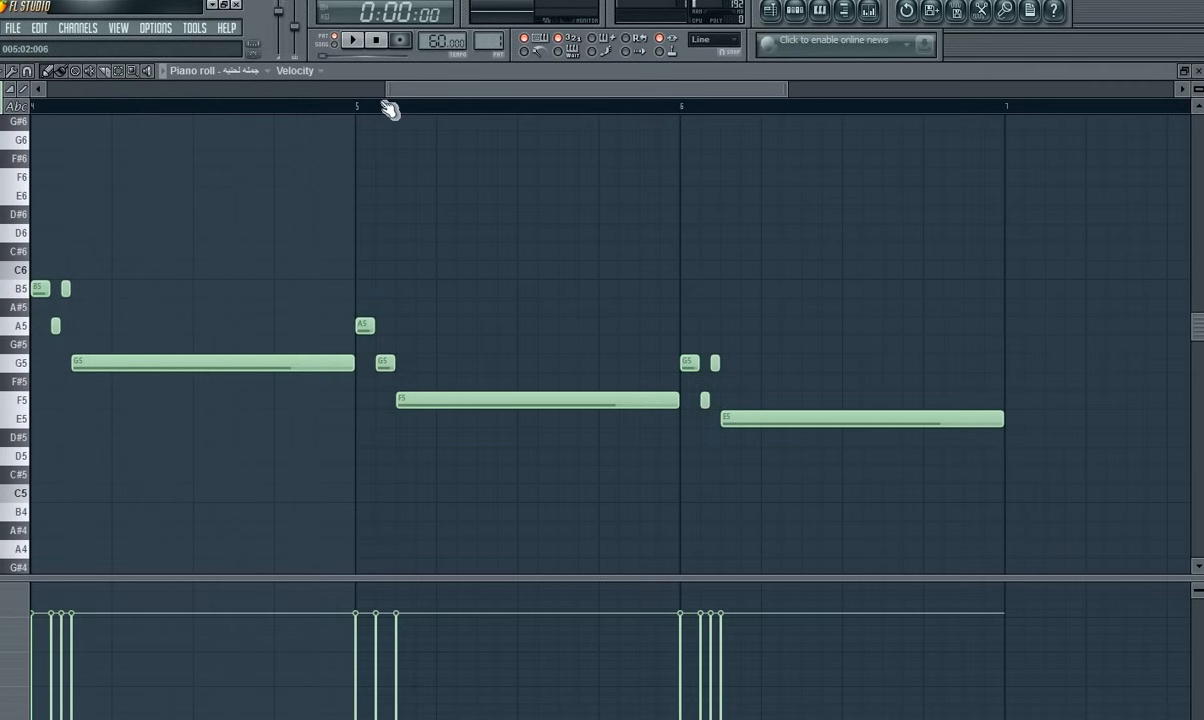
pyautogui.moveTo(387, 90); pyautogui.dragTo(48, 90)
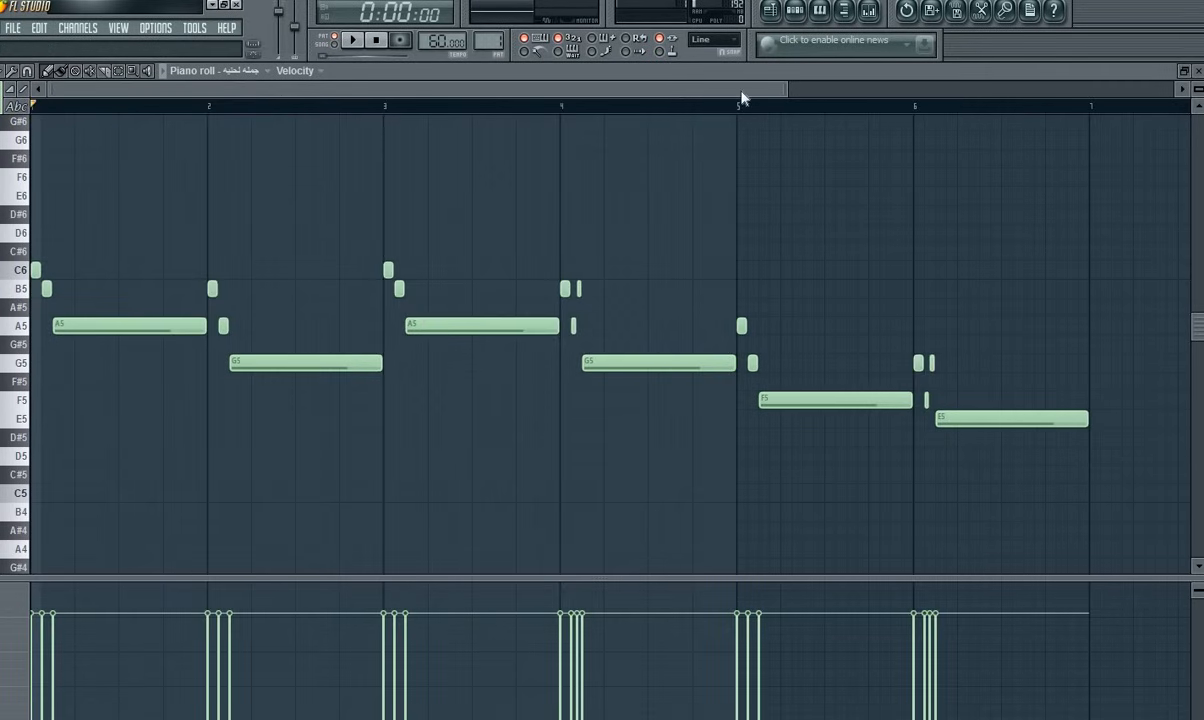
pyautogui.moveTo(787, 90); pyautogui.dragTo(914, 113)
# Step: Examine the chord notes of Pattern 2 in the piano roll from bar 1 onward
pyautogui.click(770, 12)
pyautogui.click(770, 12)
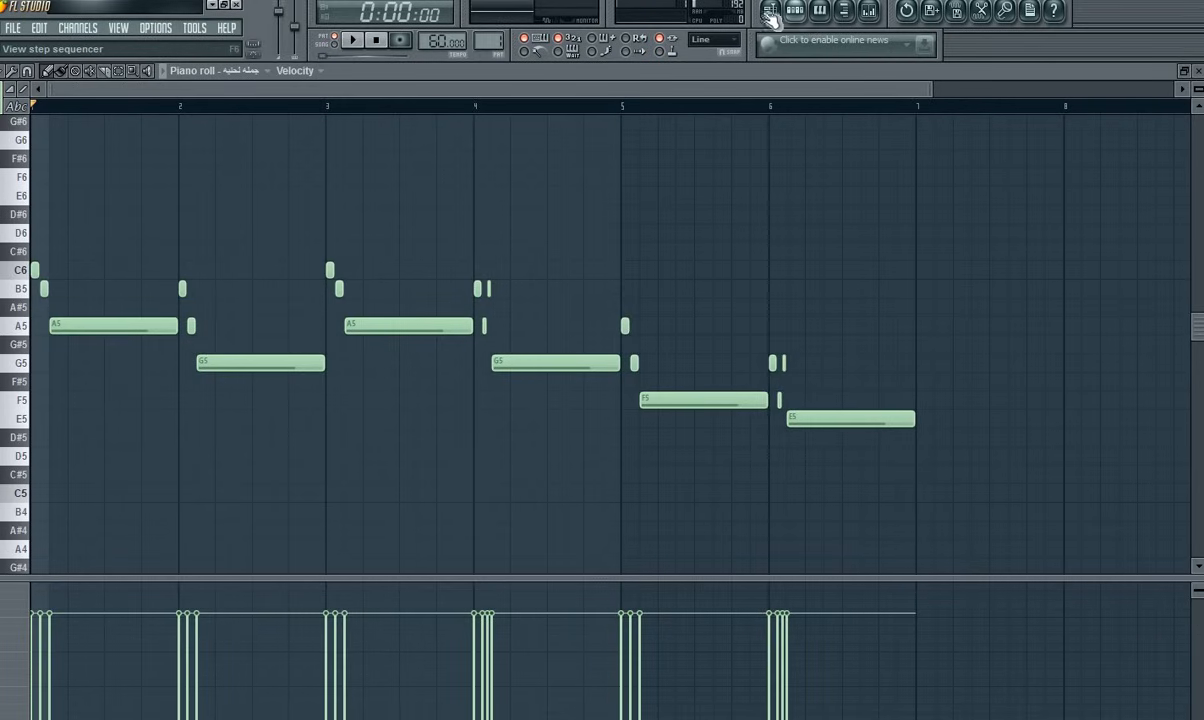
pyautogui.click(748, 28)
pyautogui.doubleClick(446, 196)
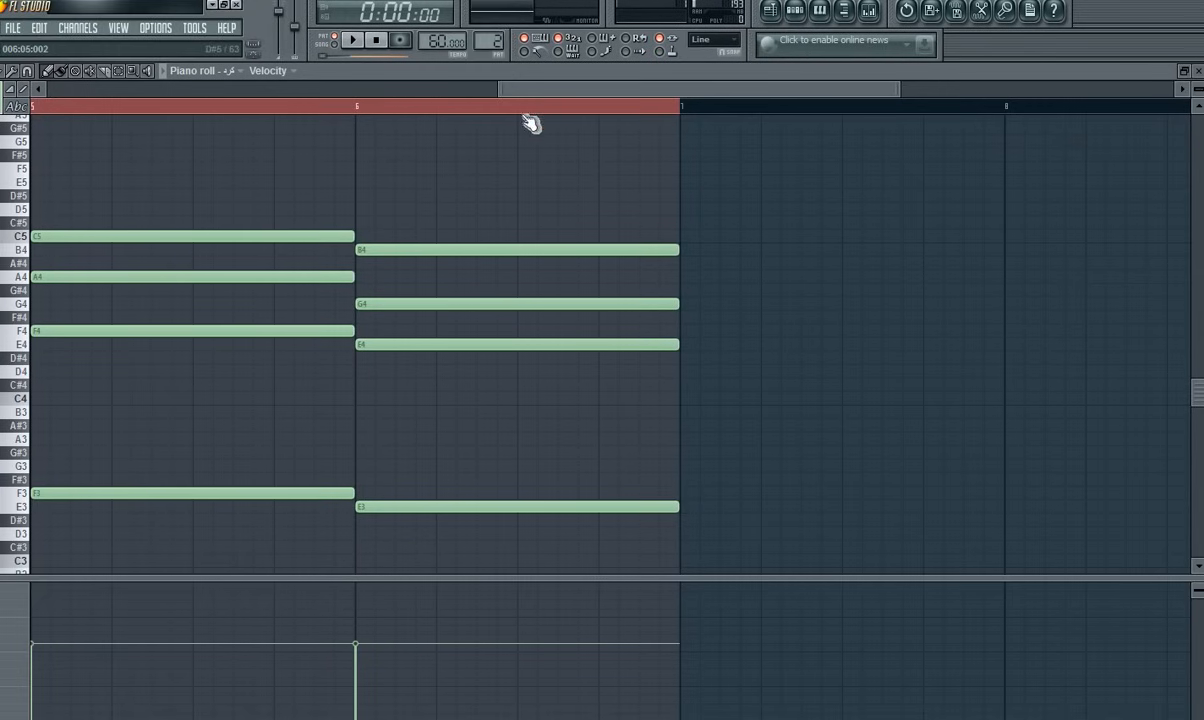
pyautogui.moveTo(500, 89); pyautogui.dragTo(44, 89)
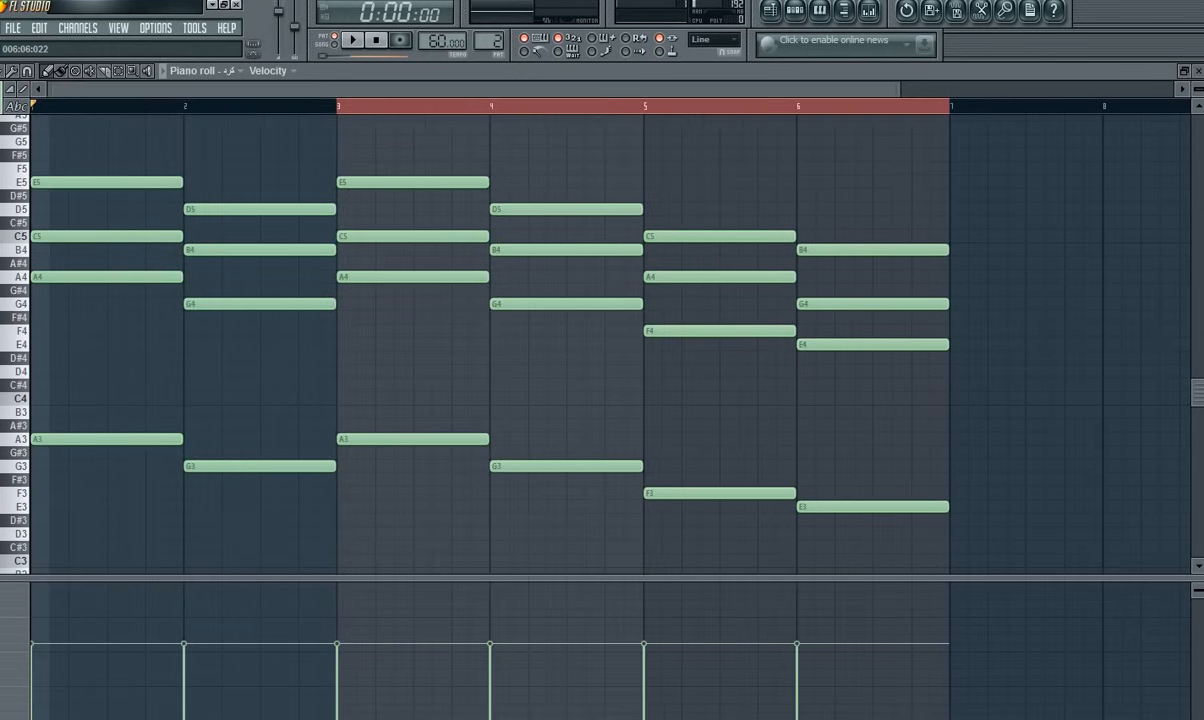
# Step: Examine the chord notes of Pattern 3 in the piano roll across all its bars
pyautogui.click(797, 12)
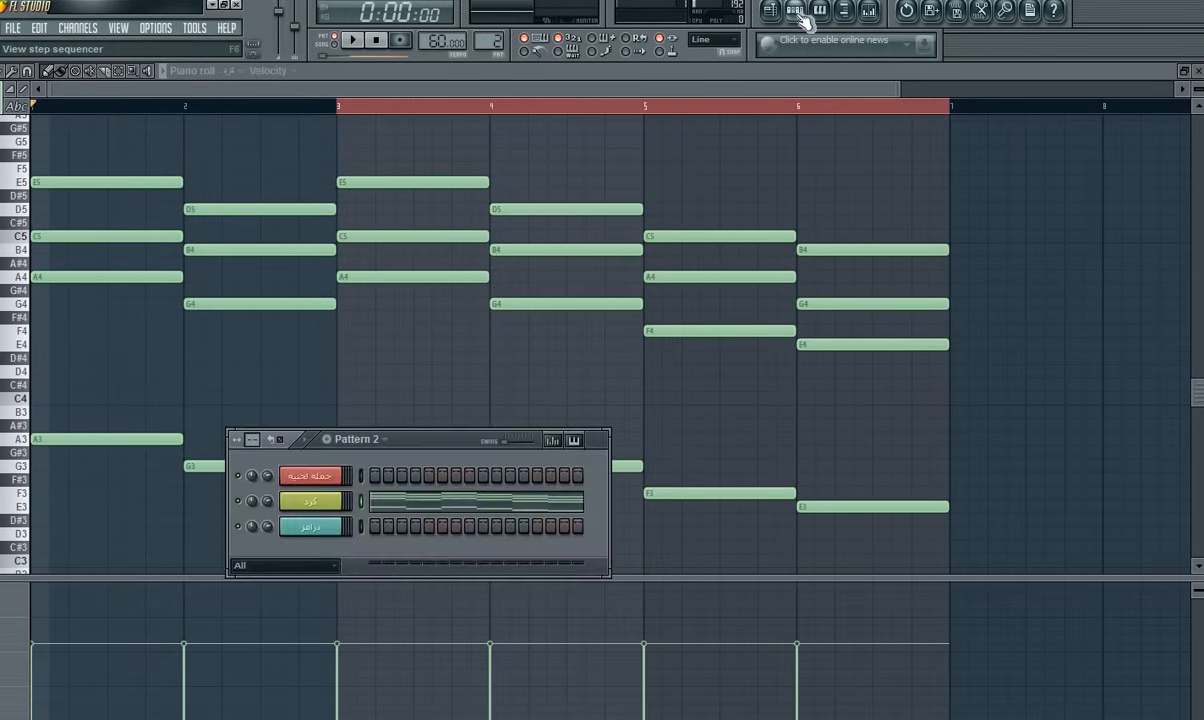
pyautogui.click(770, 10)
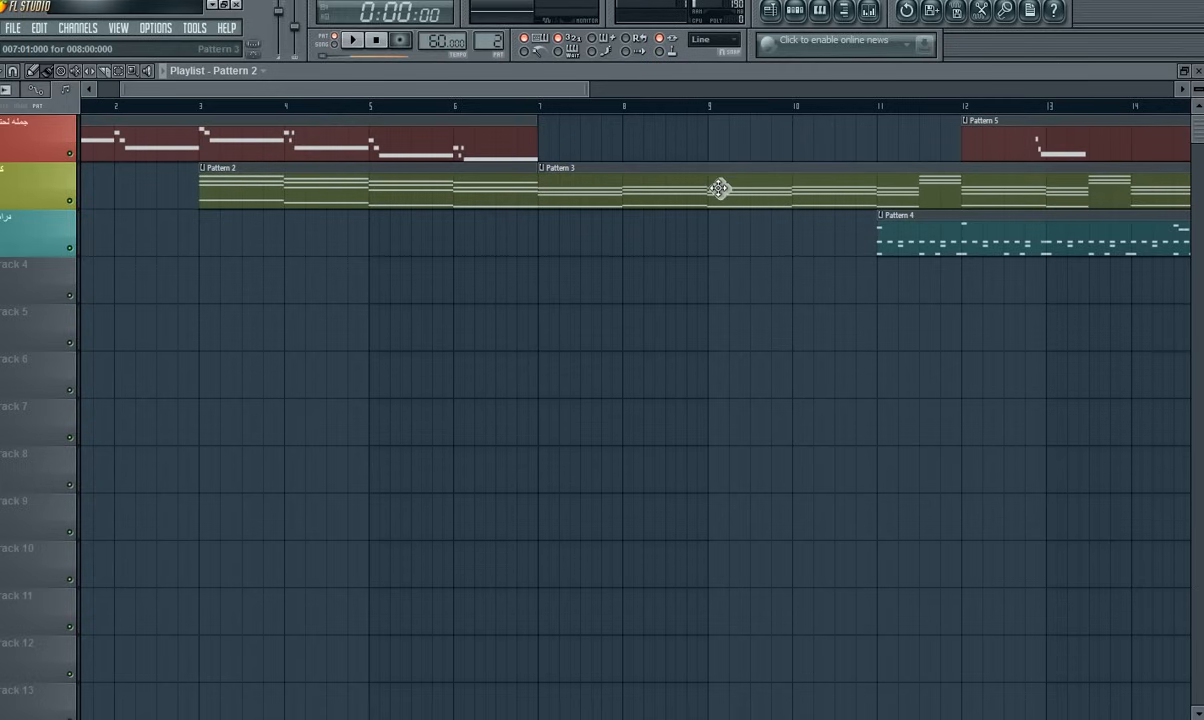
pyautogui.doubleClick(720, 189)
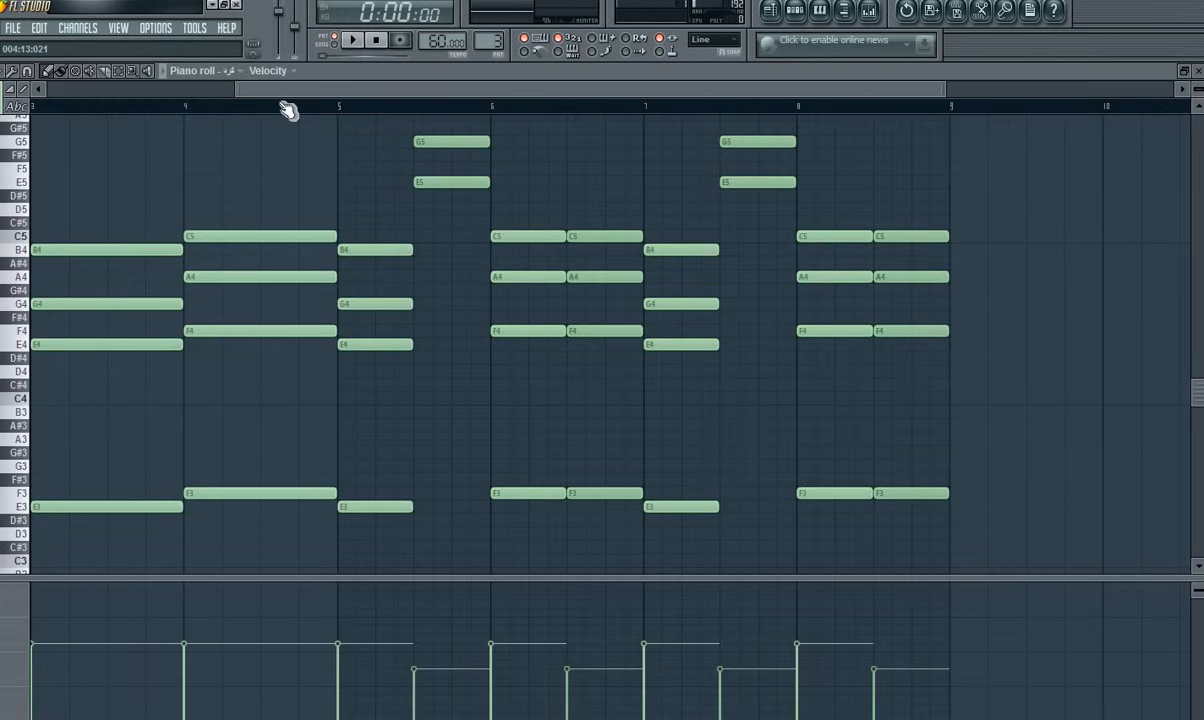
pyautogui.moveTo(240, 92); pyautogui.dragTo(40, 92)
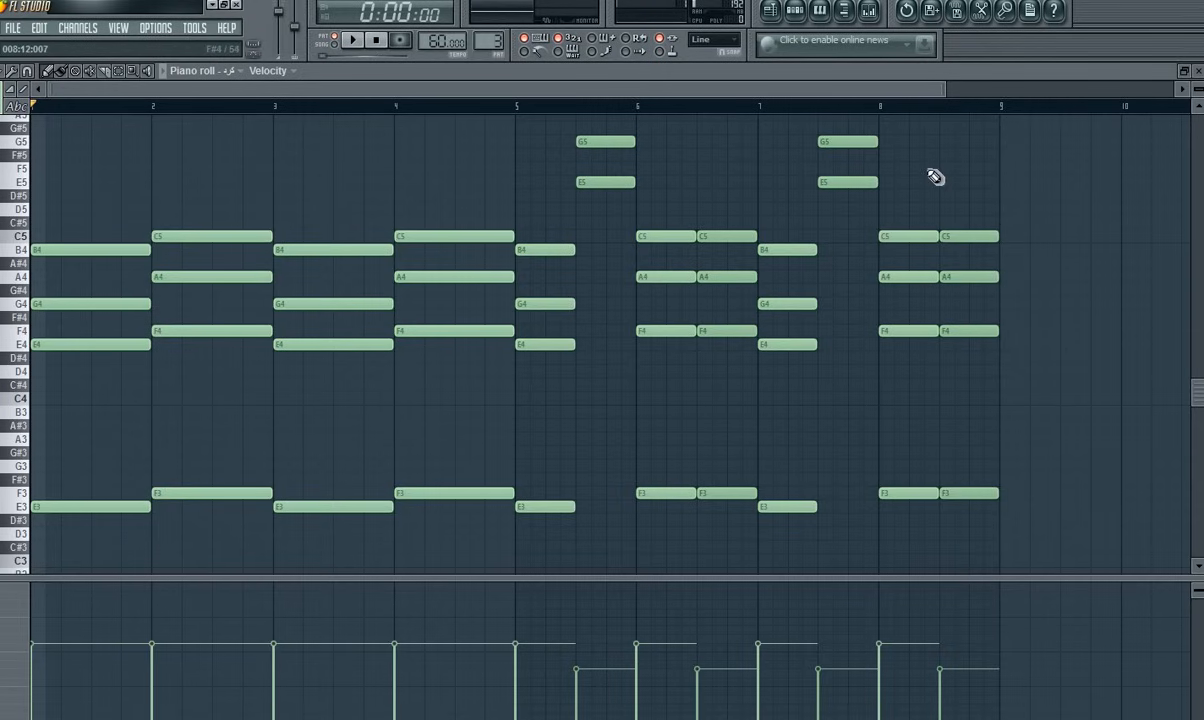
# Step: Examine the drum notes of Pattern 4 in the piano roll across all its bars
pyautogui.click(780, 11)
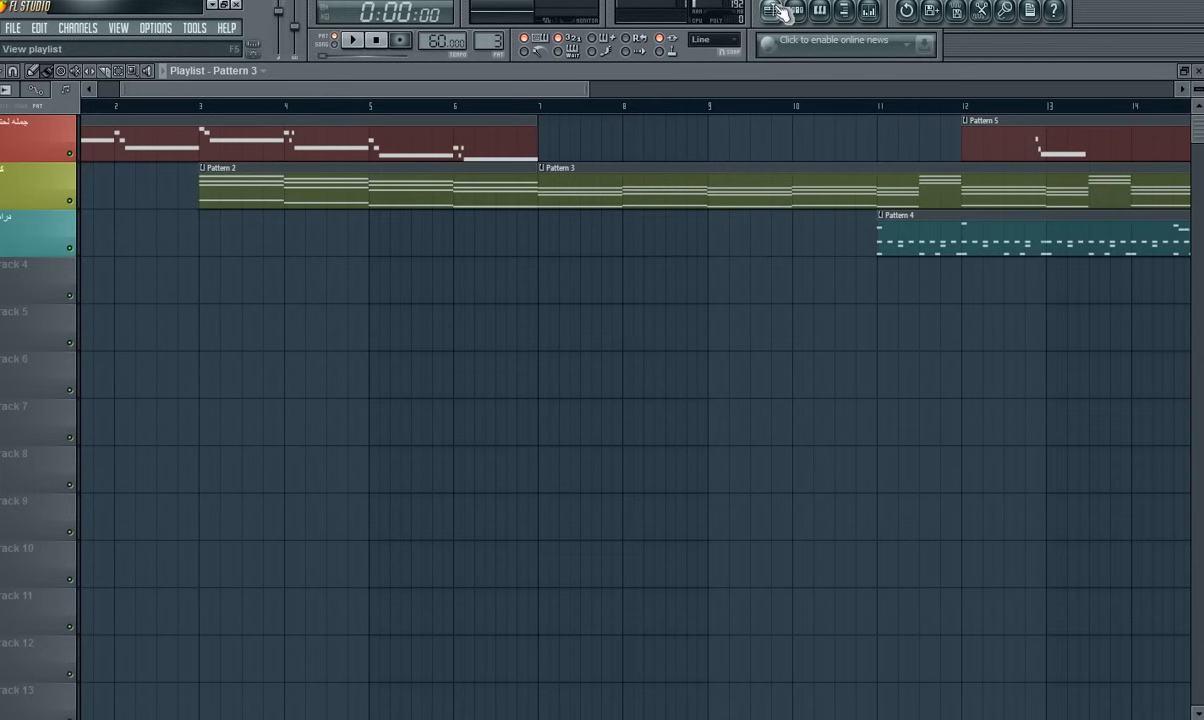
pyautogui.doubleClick(988, 236)
pyautogui.moveTo(405, 96); pyautogui.dragTo(98, 124)
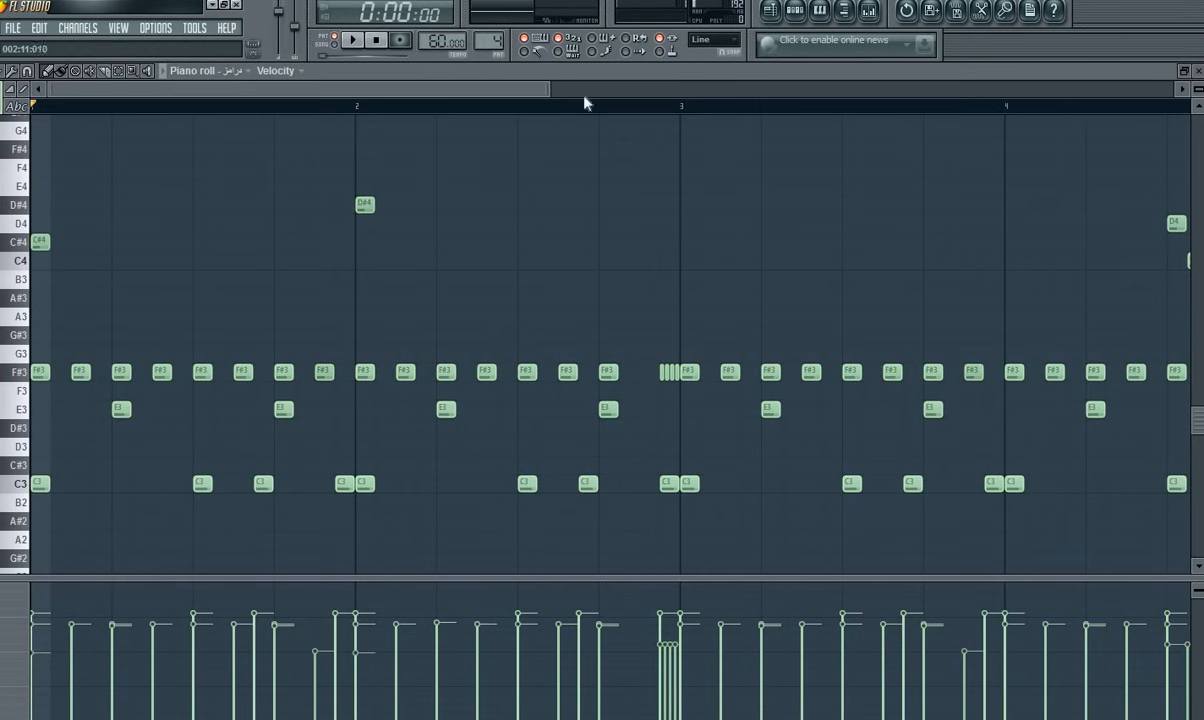
pyautogui.moveTo(550, 85); pyautogui.dragTo(855, 91)
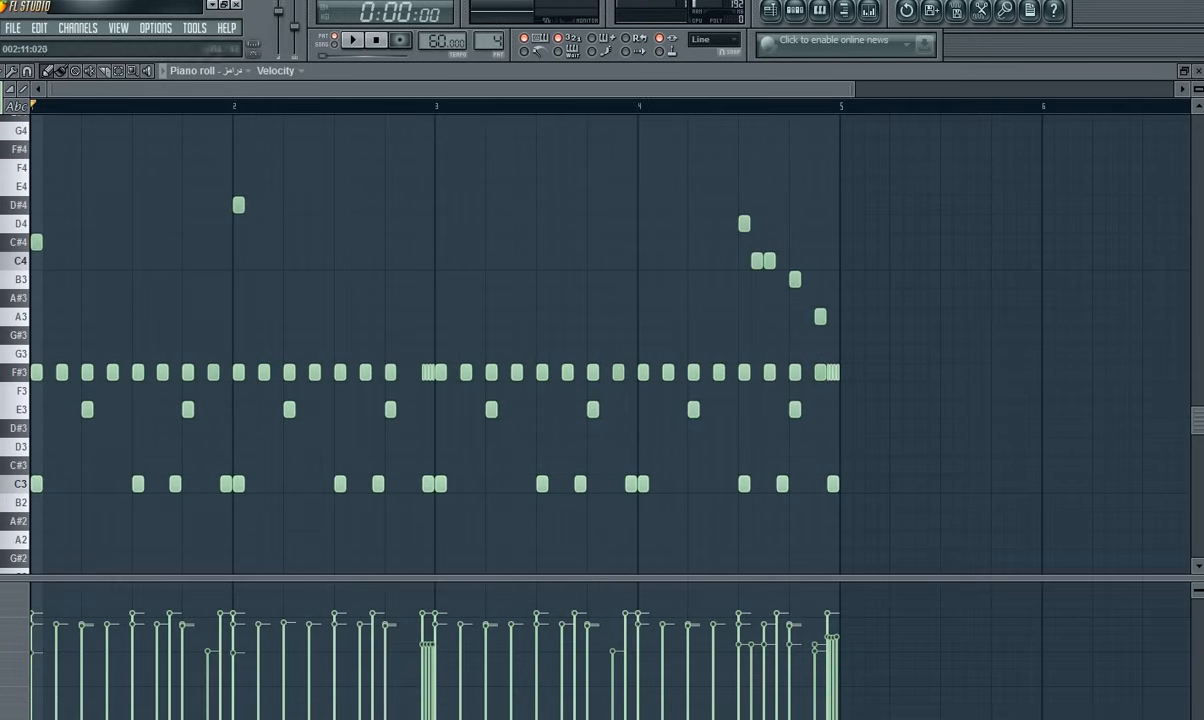
# Step: Switch playback to song mode and play the playlist arrangement from bar 1, following it to the bars with Pattern 5
pyautogui.click(795, 14)
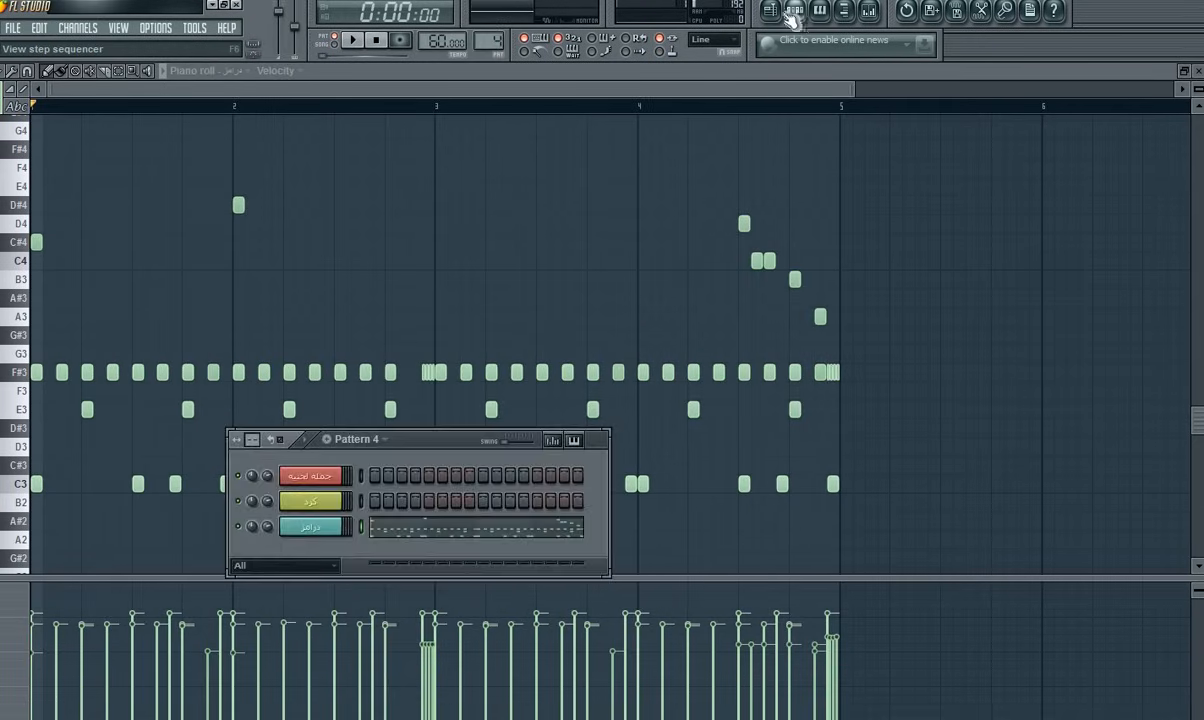
pyautogui.click(770, 12)
pyautogui.moveTo(504, 88); pyautogui.dragTo(418, 88)
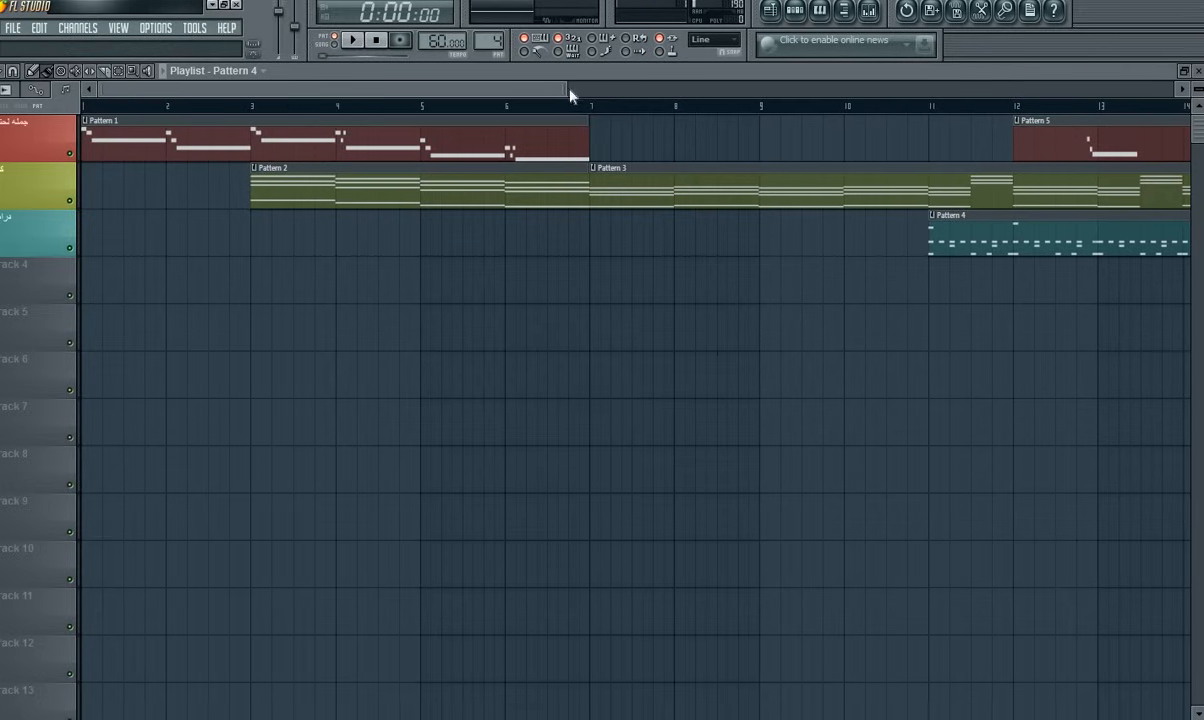
pyautogui.moveTo(570, 92); pyautogui.dragTo(385, 89)
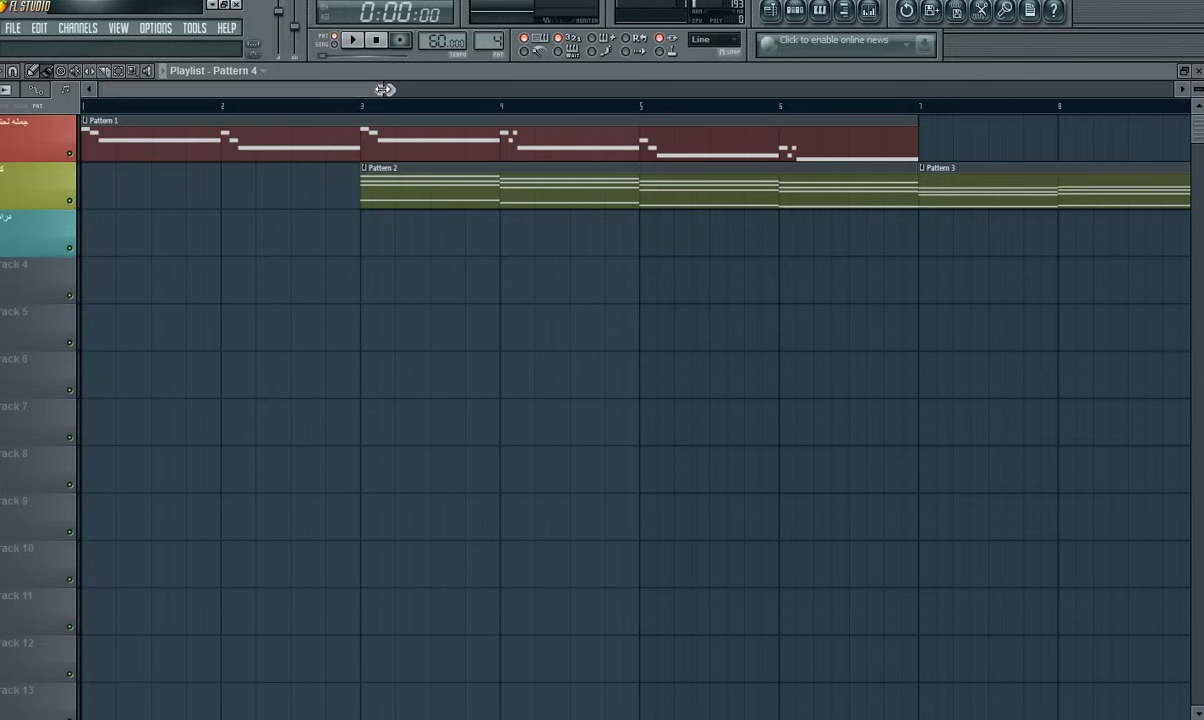
pyautogui.moveTo(383, 89); pyautogui.dragTo(287, 89)
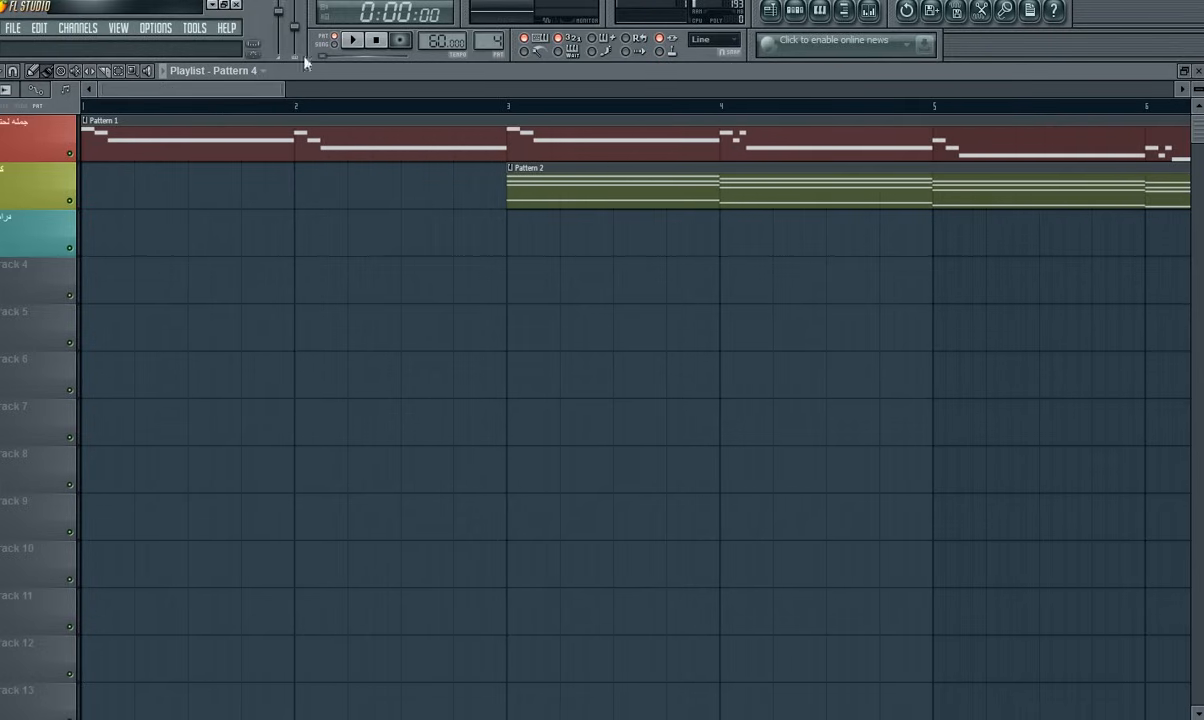
pyautogui.click(336, 54)
pyautogui.press('space')
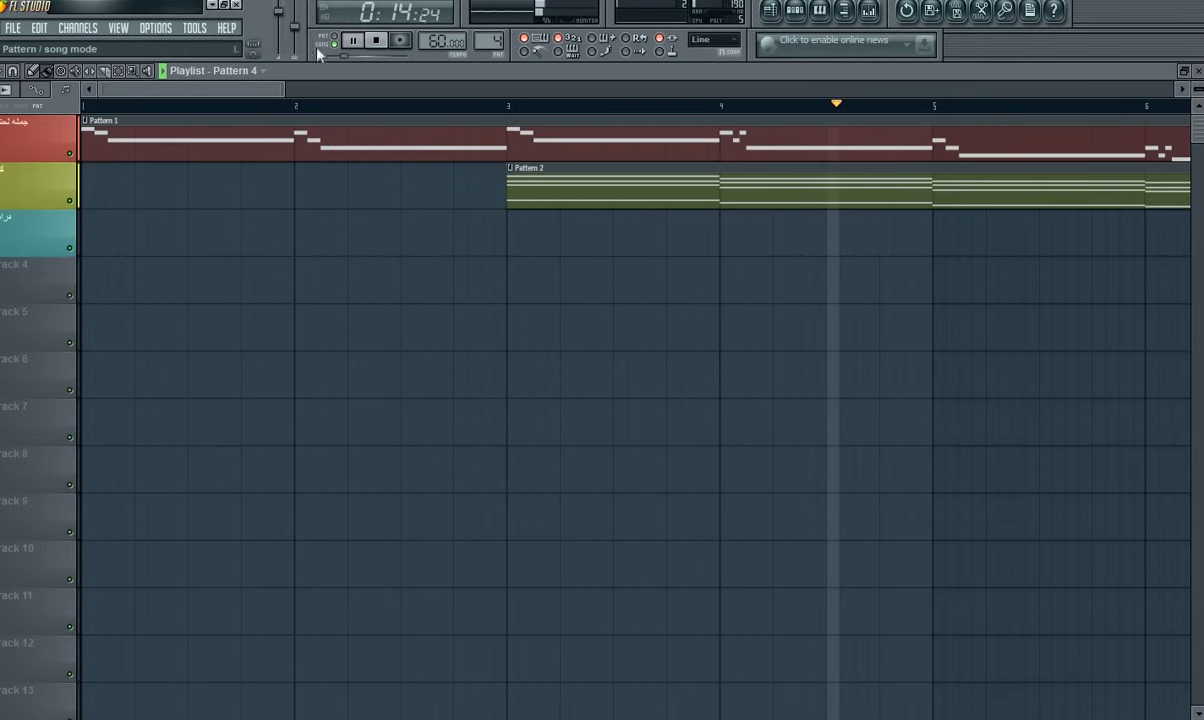
pyautogui.moveTo(272, 89); pyautogui.dragTo(410, 110)
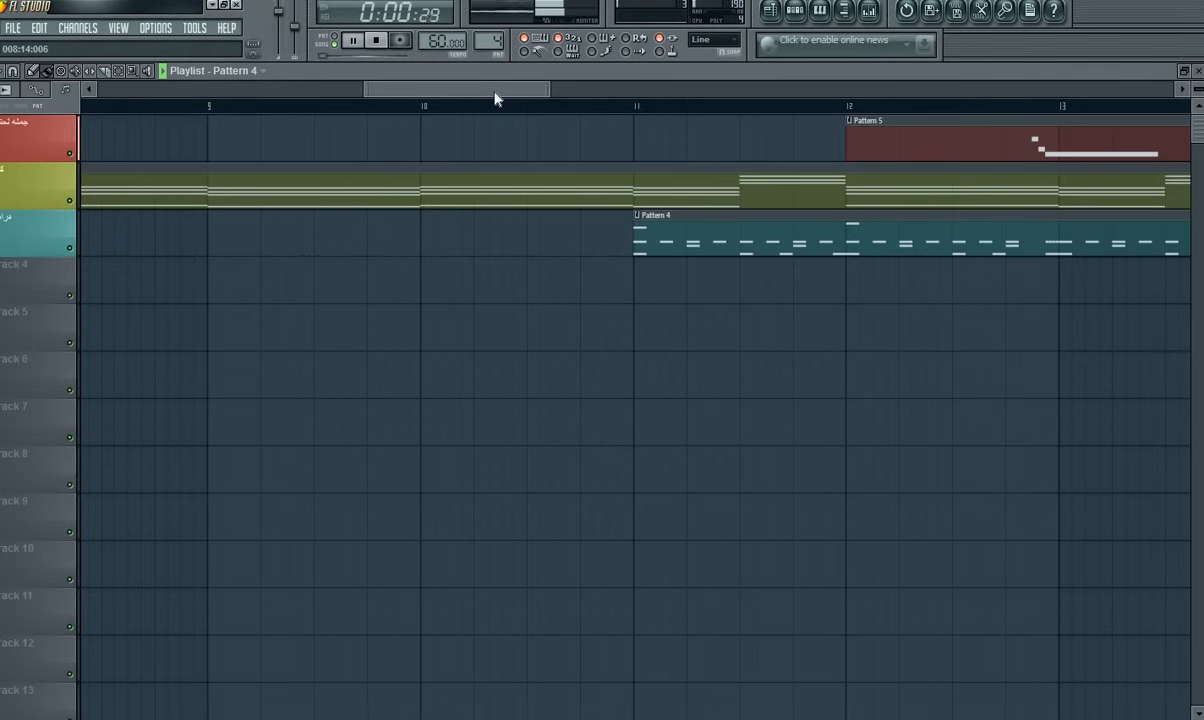
pyautogui.moveTo(463, 98); pyautogui.dragTo(550, 97)
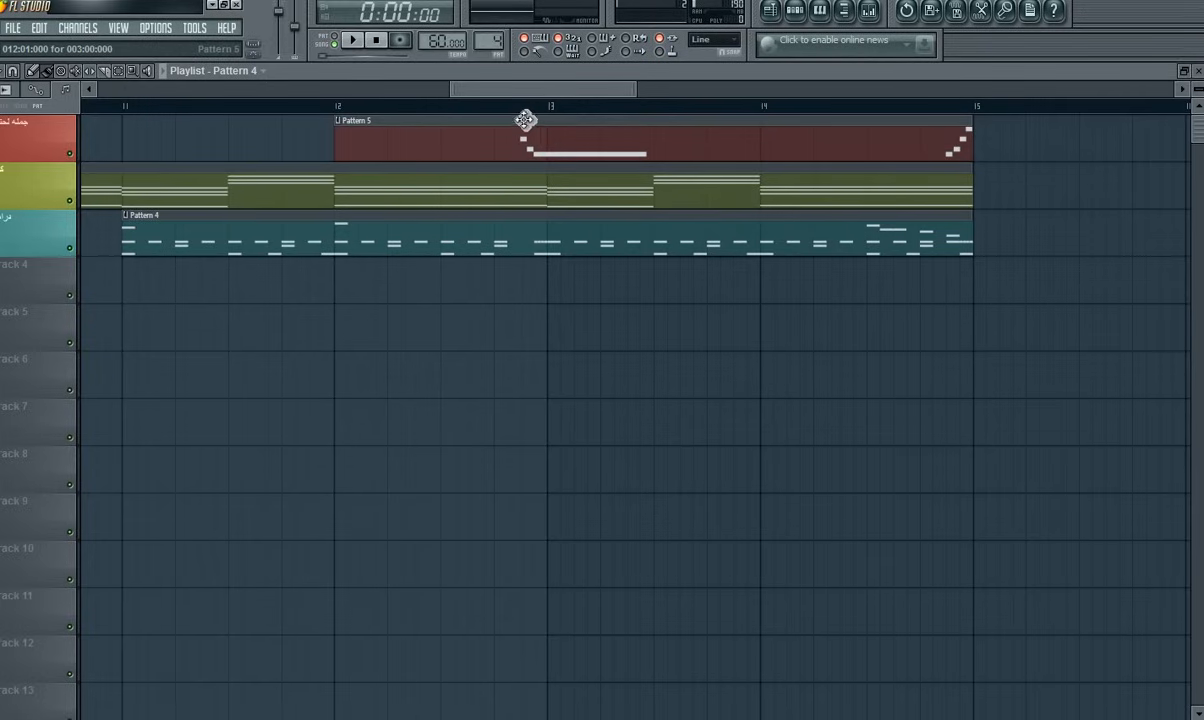
# Step: Replay the short phrase of Pattern 5 several times from the second half of bar 12 in the playlist
pyautogui.press('space')
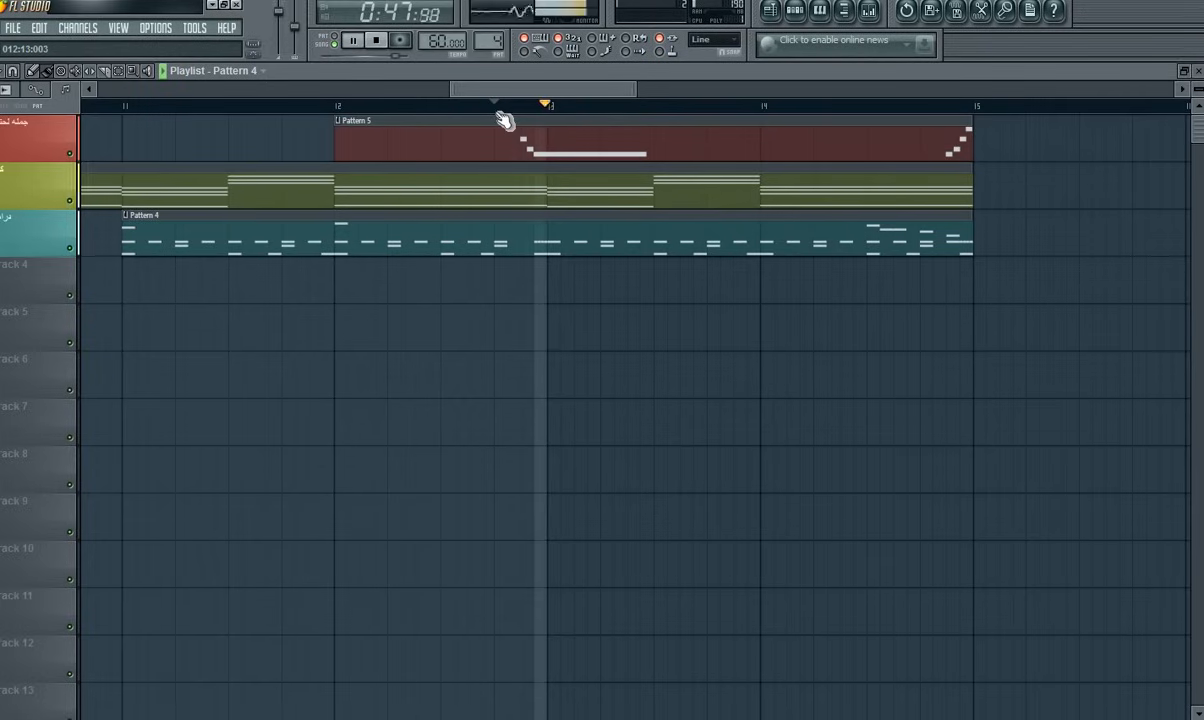
pyautogui.click(478, 118)
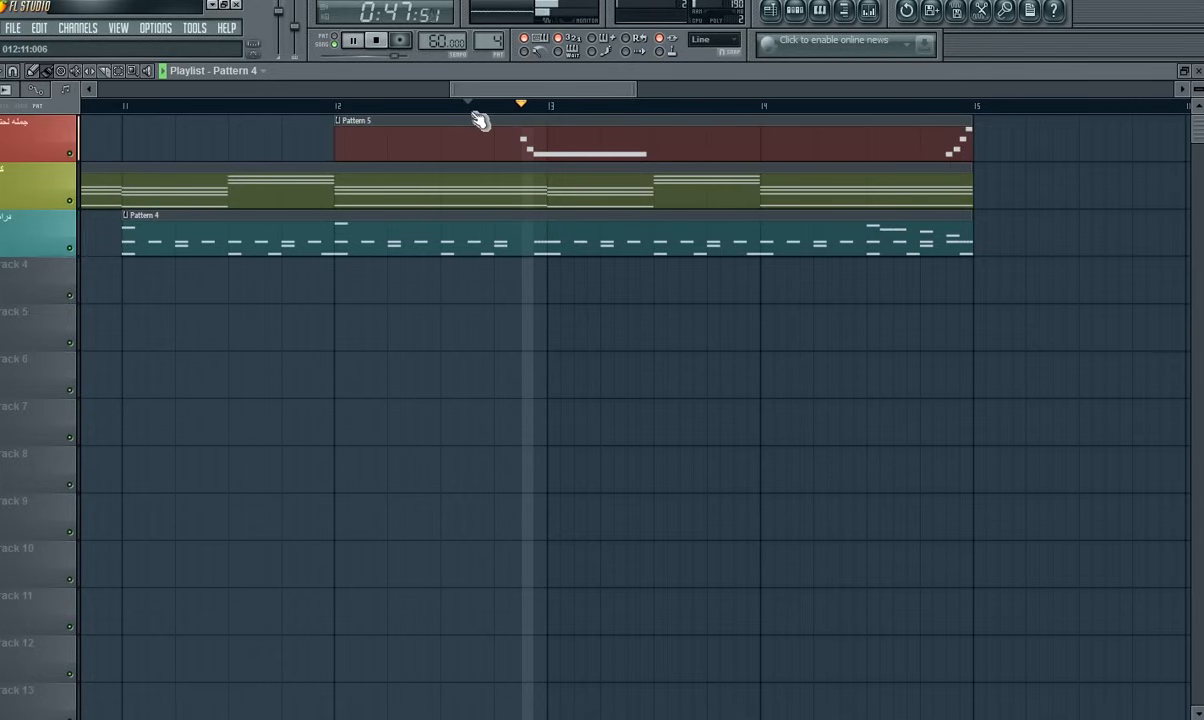
pyautogui.click(480, 119)
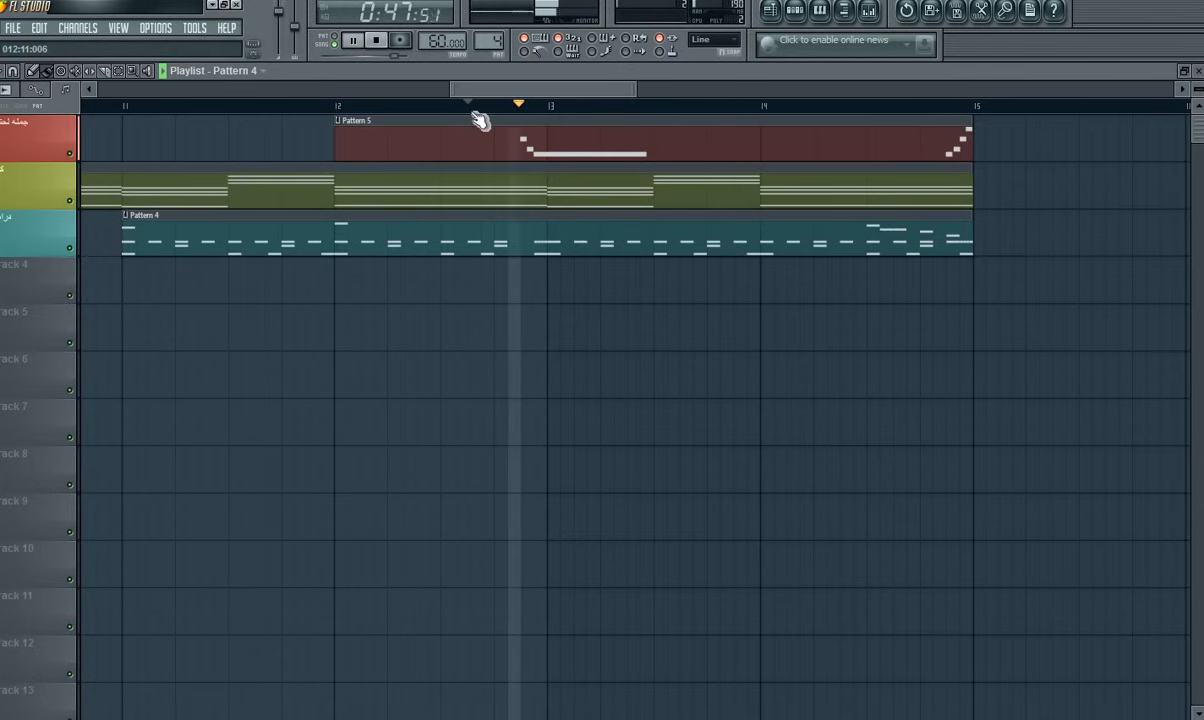
pyautogui.click(478, 118)
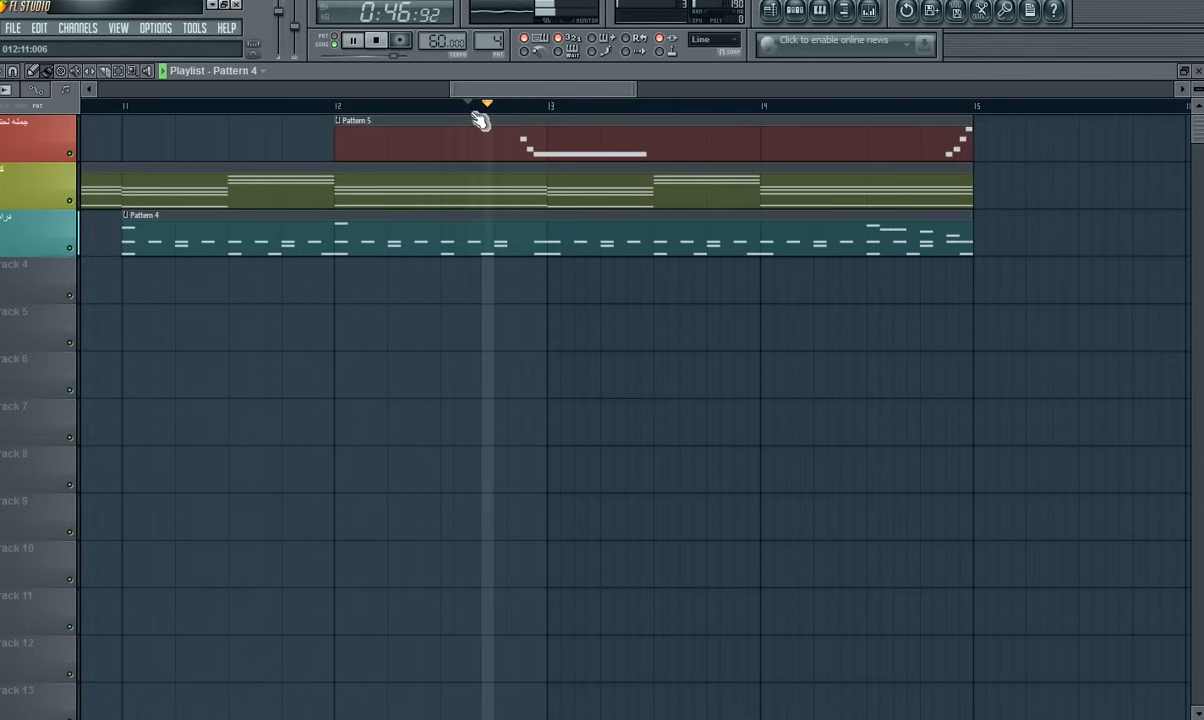
pyautogui.press('space')
# Step: Shift the first three notes of Pattern 5 (G5, F5 and the long E5) two steps earlier, so G5 starts at 001:13:000
pyautogui.doubleClick(521, 147)
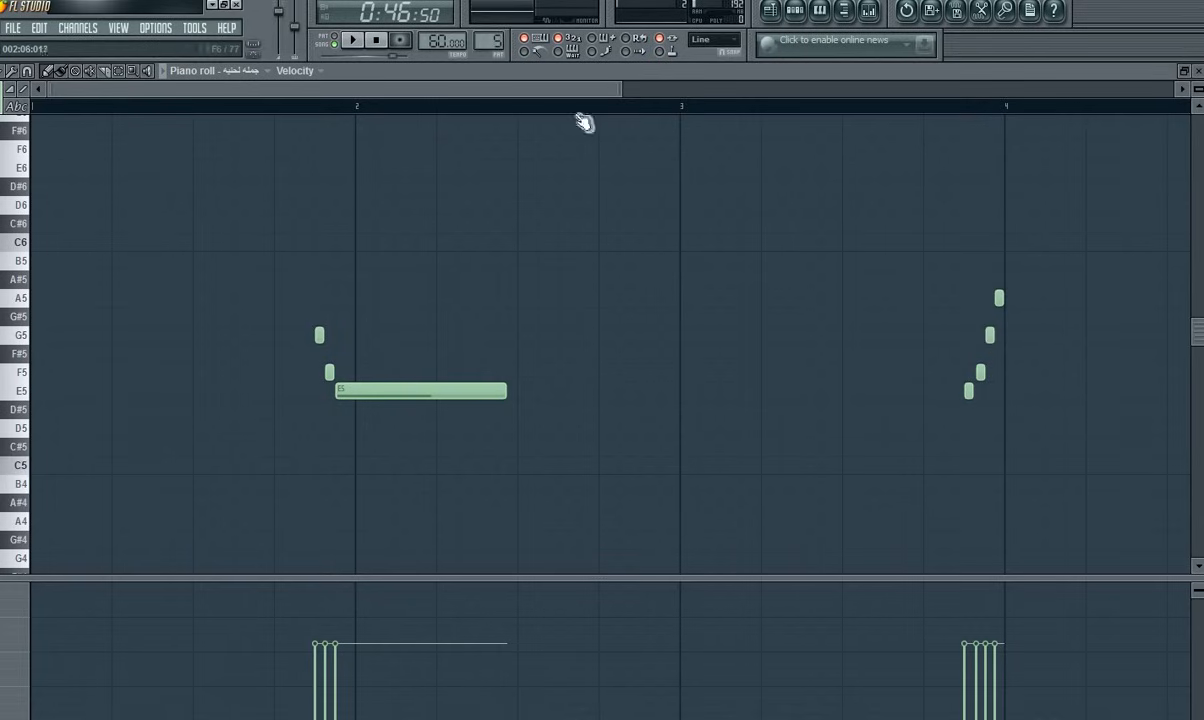
pyautogui.moveTo(625, 86); pyautogui.dragTo(285, 88)
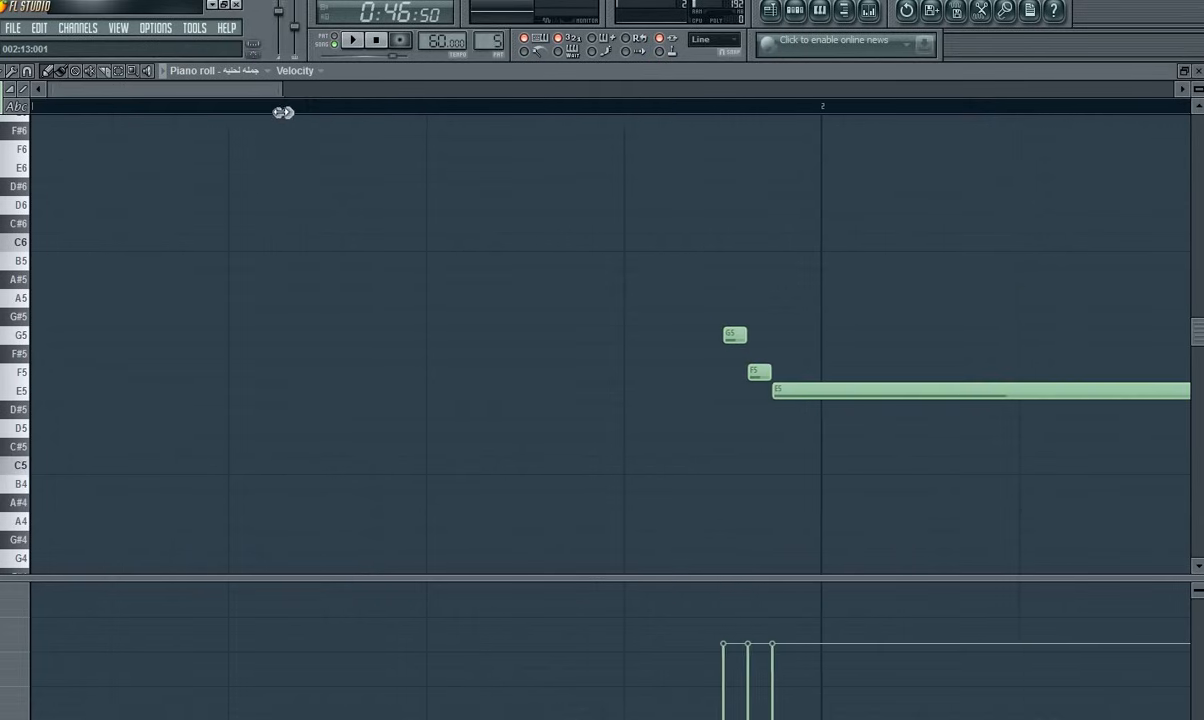
pyautogui.moveTo(210, 104); pyautogui.dragTo(257, 91)
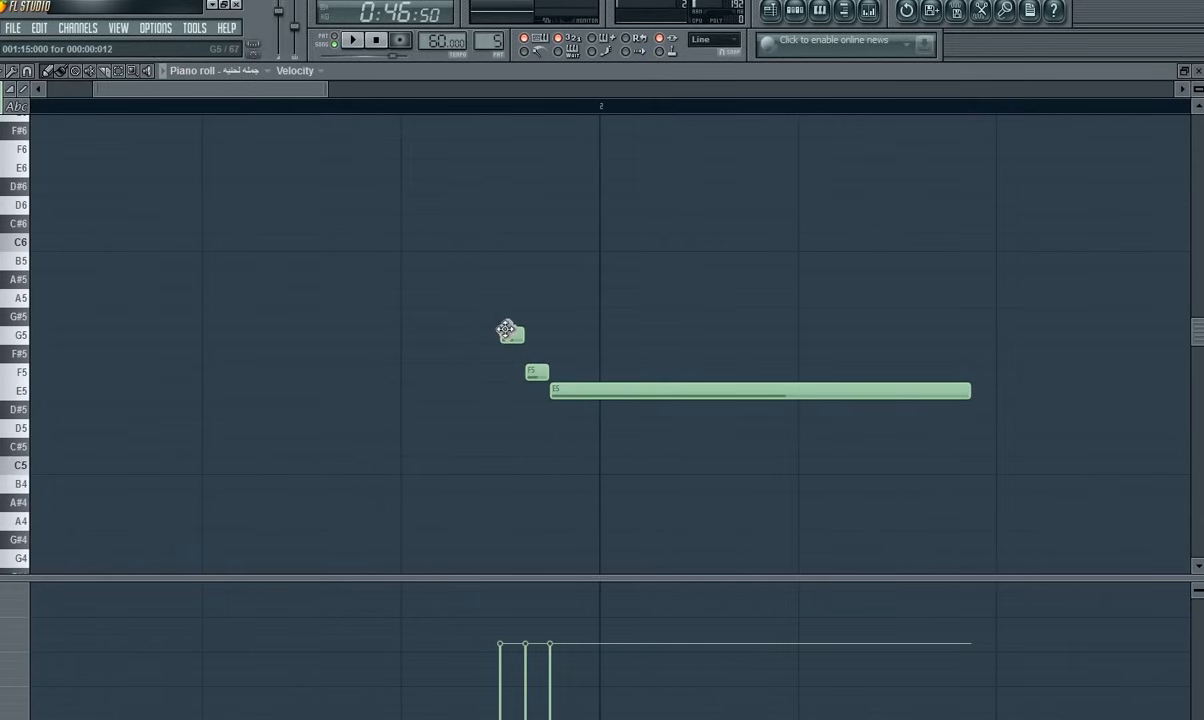
pyautogui.moveTo(505, 330); pyautogui.dragTo(408, 333)
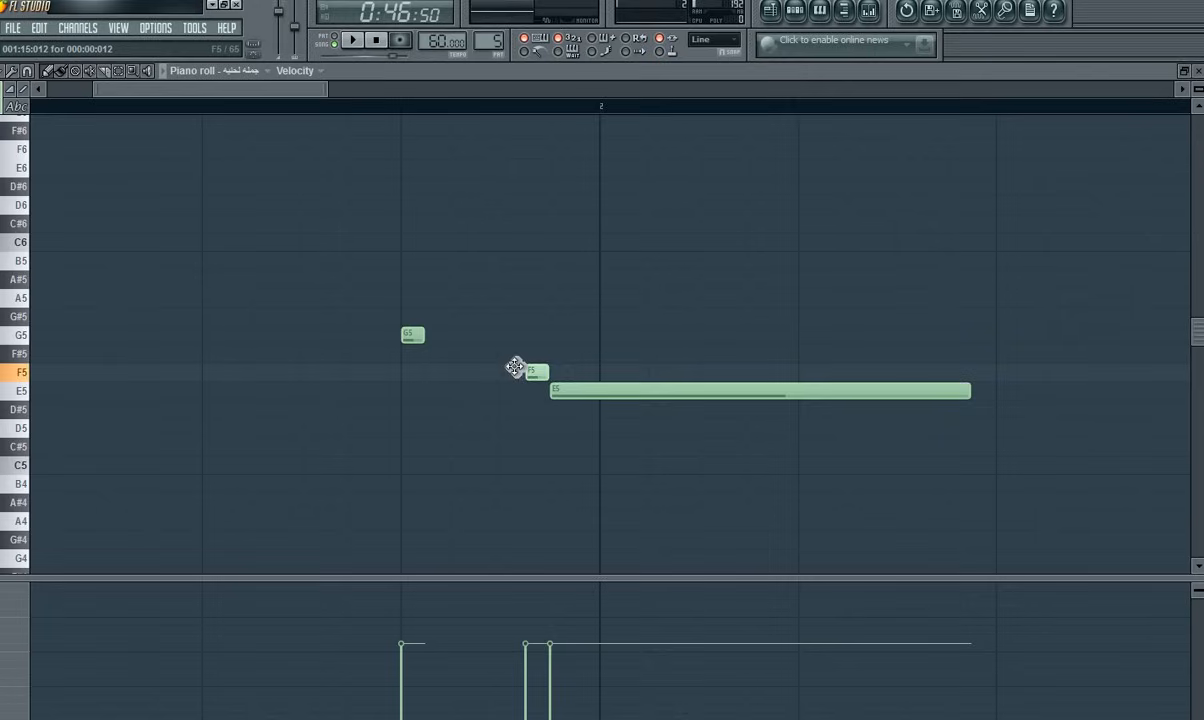
pyautogui.moveTo(535, 372); pyautogui.dragTo(437, 371)
pyautogui.click(567, 379)
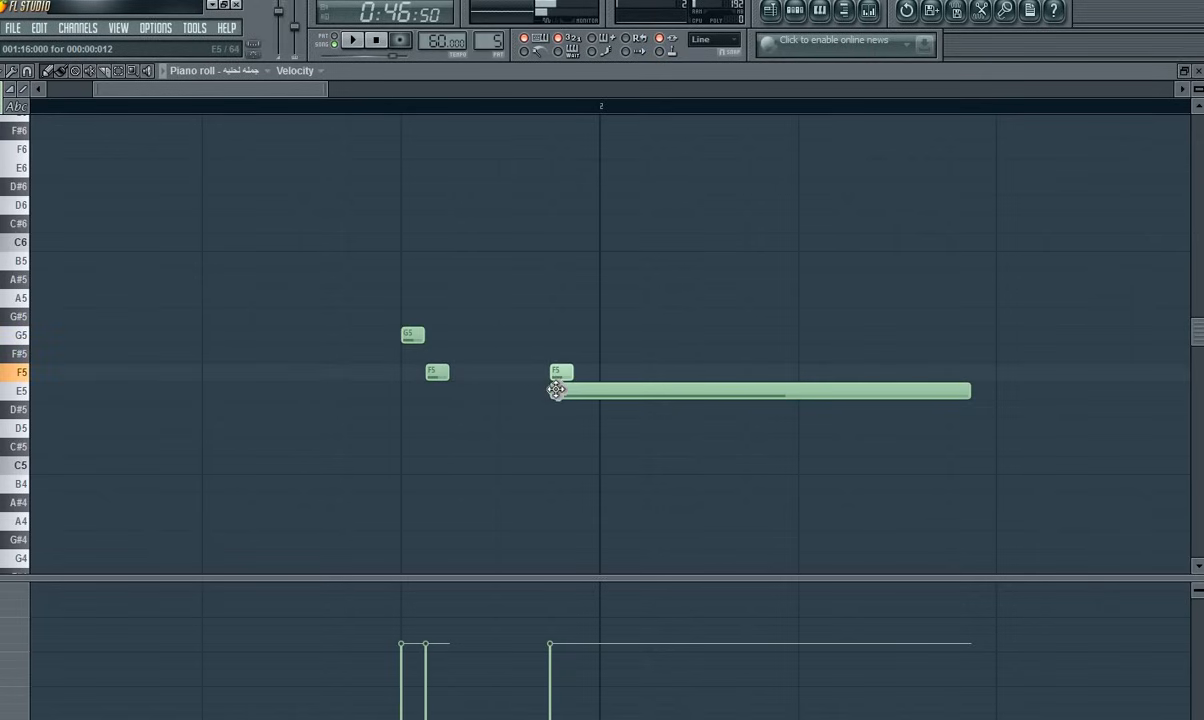
pyautogui.rightClick(564, 373)
pyautogui.moveTo(568, 386); pyautogui.dragTo(469, 392)
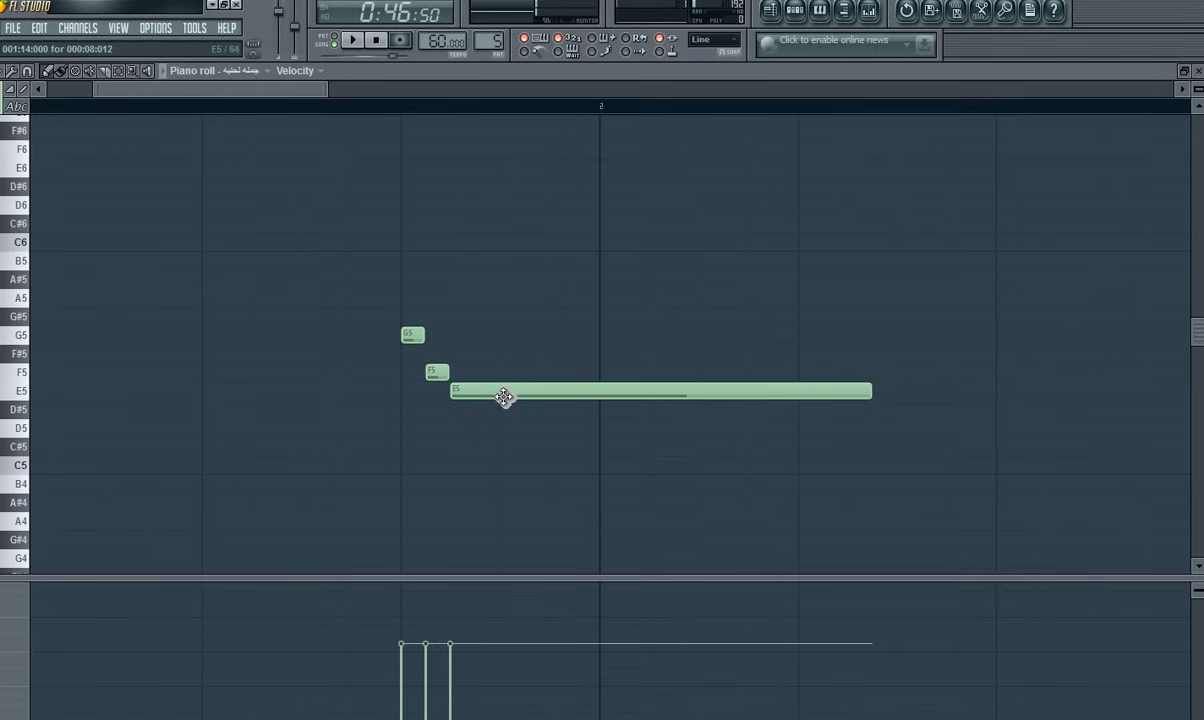
# Step: Play Pattern 5 with the other tracks from bar 12 of the playlist to hear the shifted phrase
pyautogui.press('space')
pyautogui.press('space')
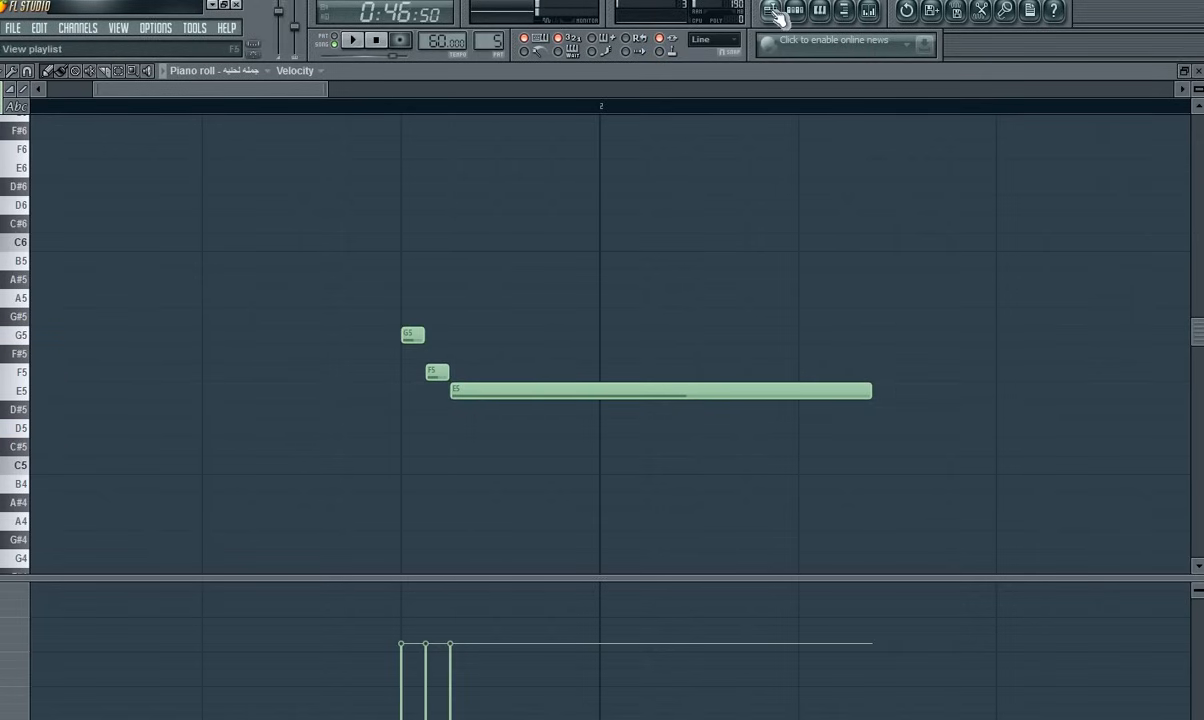
pyautogui.press('F5')
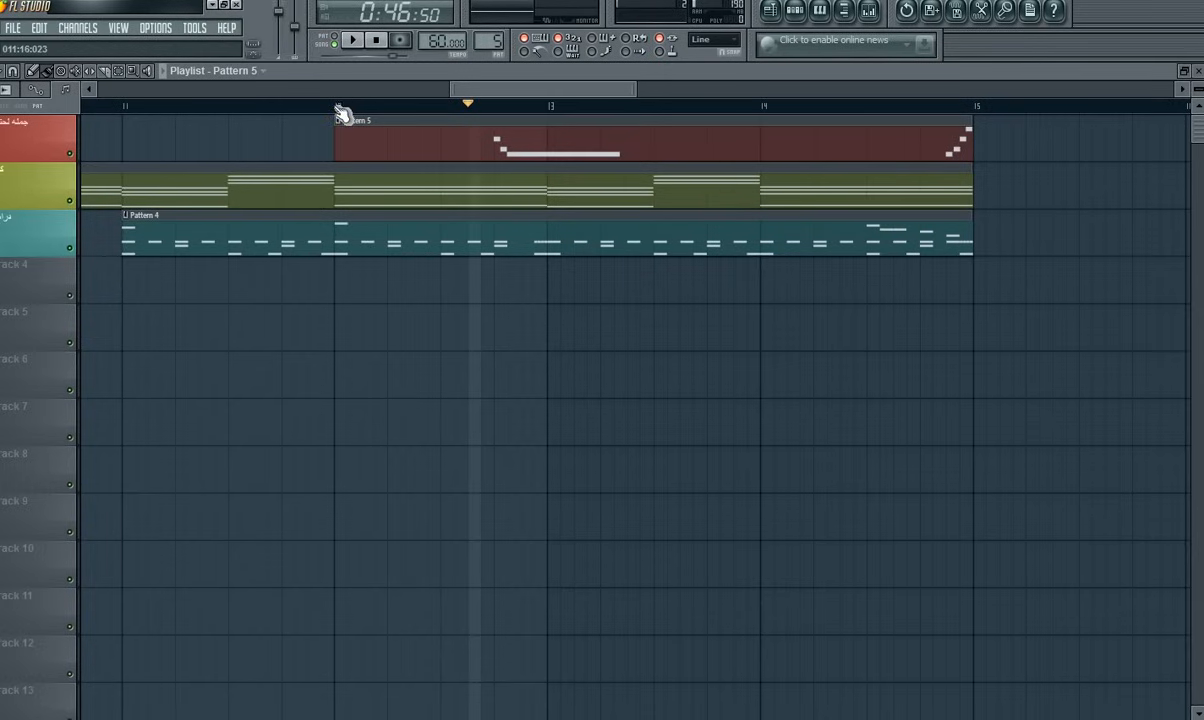
pyautogui.press('space')
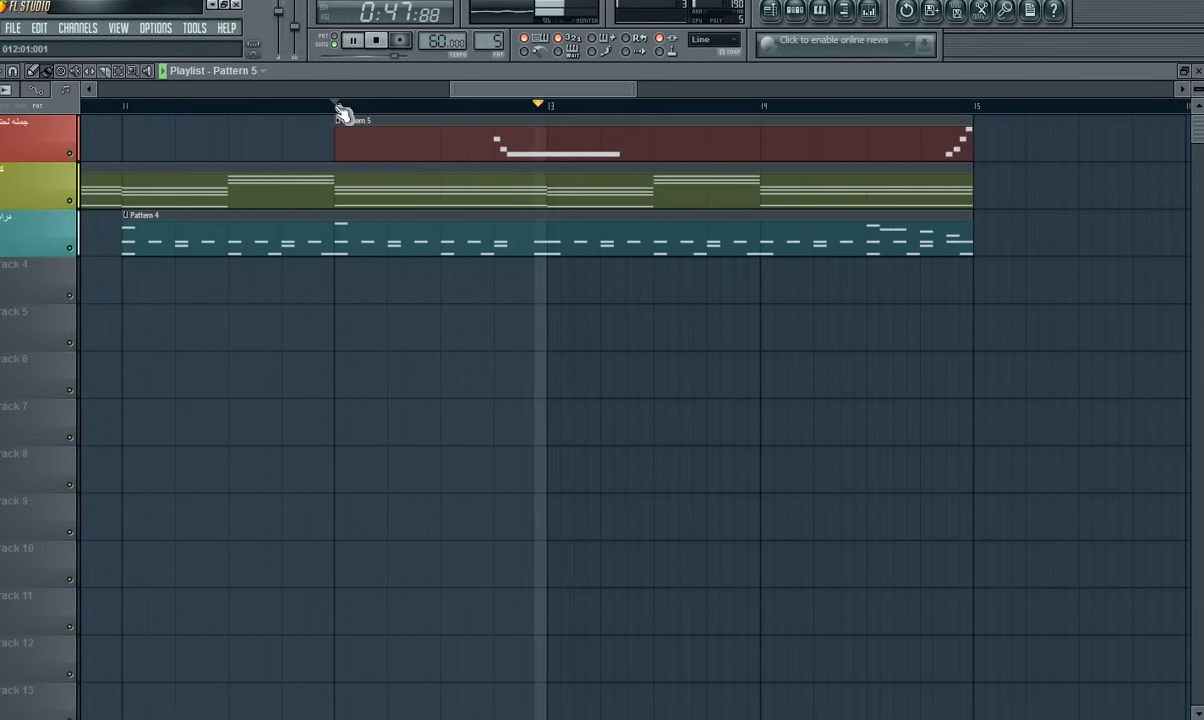
pyautogui.press('space')
# Step: Shift Pattern 5's G5, F5 and long E5 notes two steps later, with E5 starting one step before bar 2, and replay the phrase
pyautogui.doubleClick(527, 135)
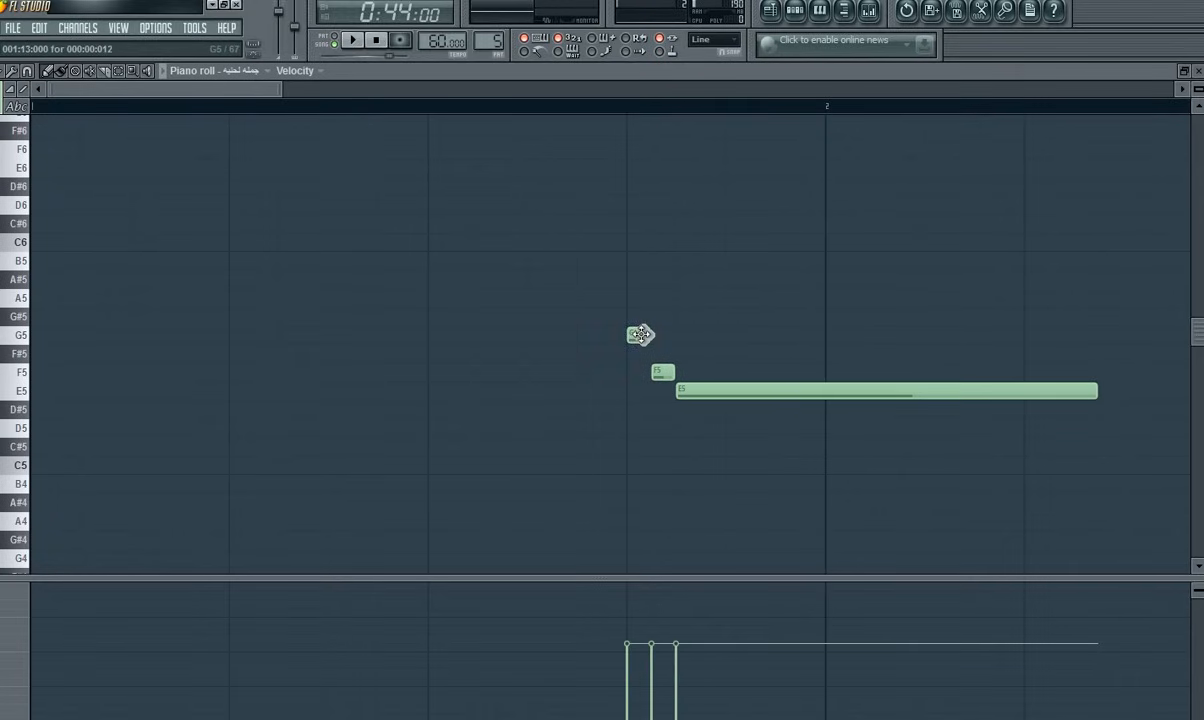
pyautogui.moveTo(637, 335); pyautogui.dragTo(737, 335)
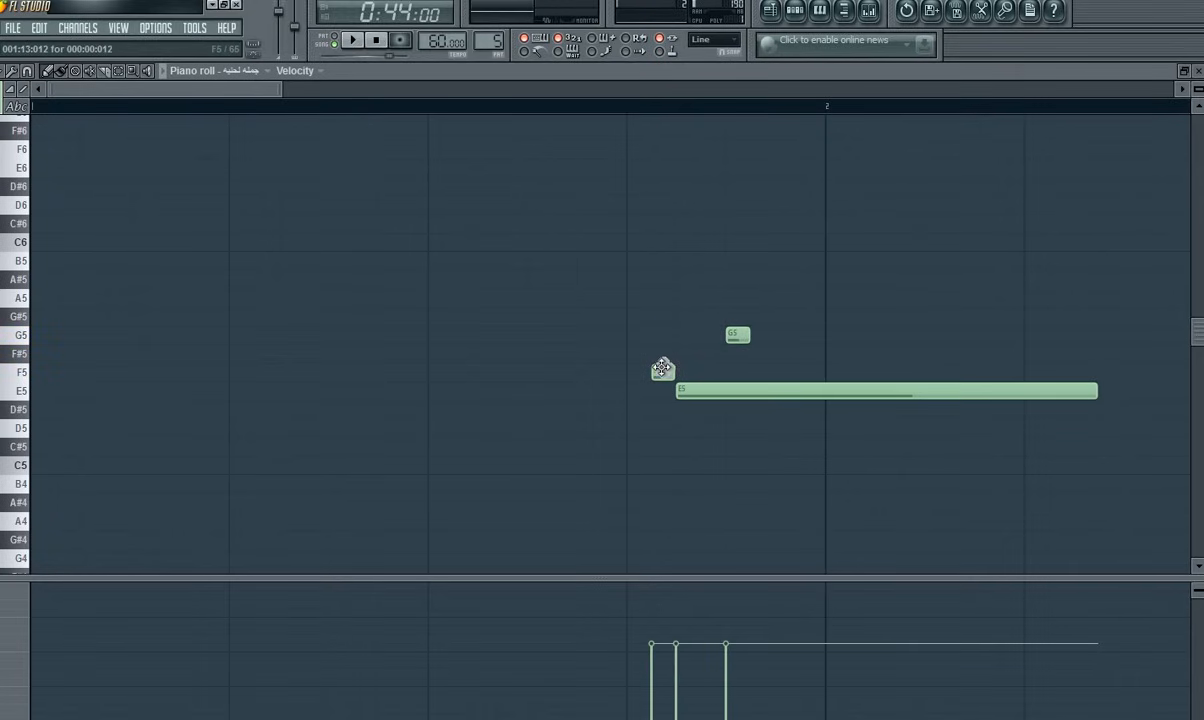
pyautogui.moveTo(662, 368); pyautogui.dragTo(887, 382)
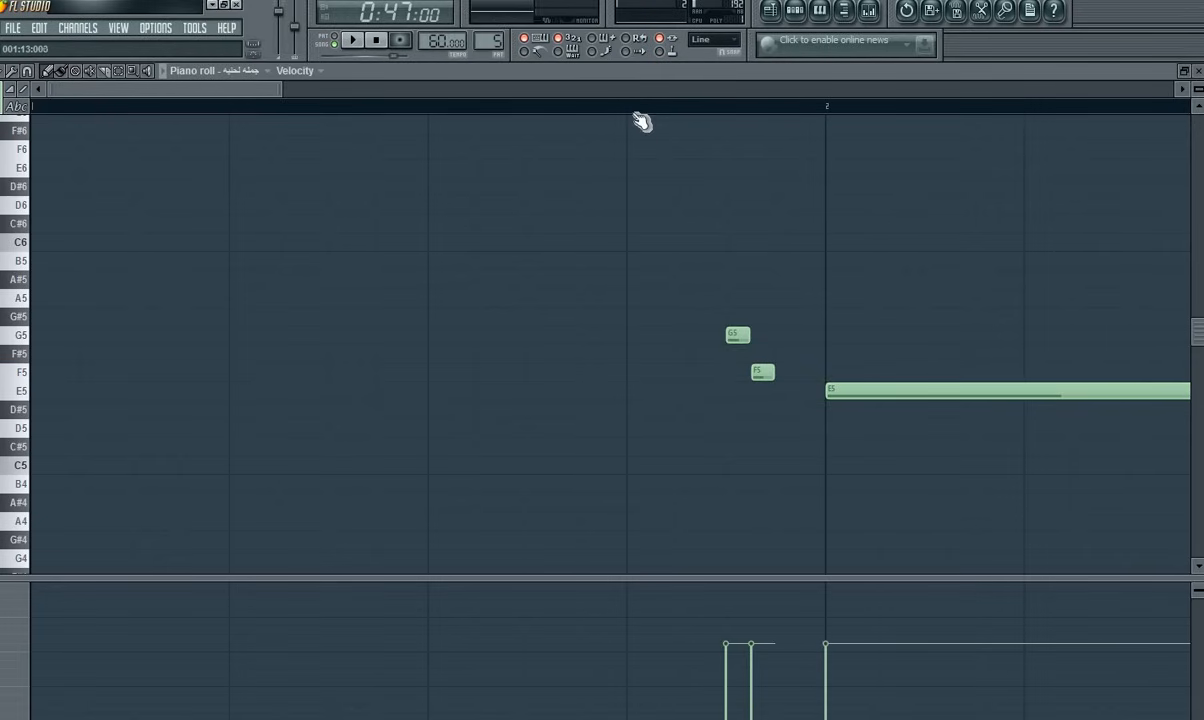
pyautogui.press('space')
pyautogui.press('space')
pyautogui.moveTo(851, 392); pyautogui.dragTo(822, 391)
pyautogui.press('space')
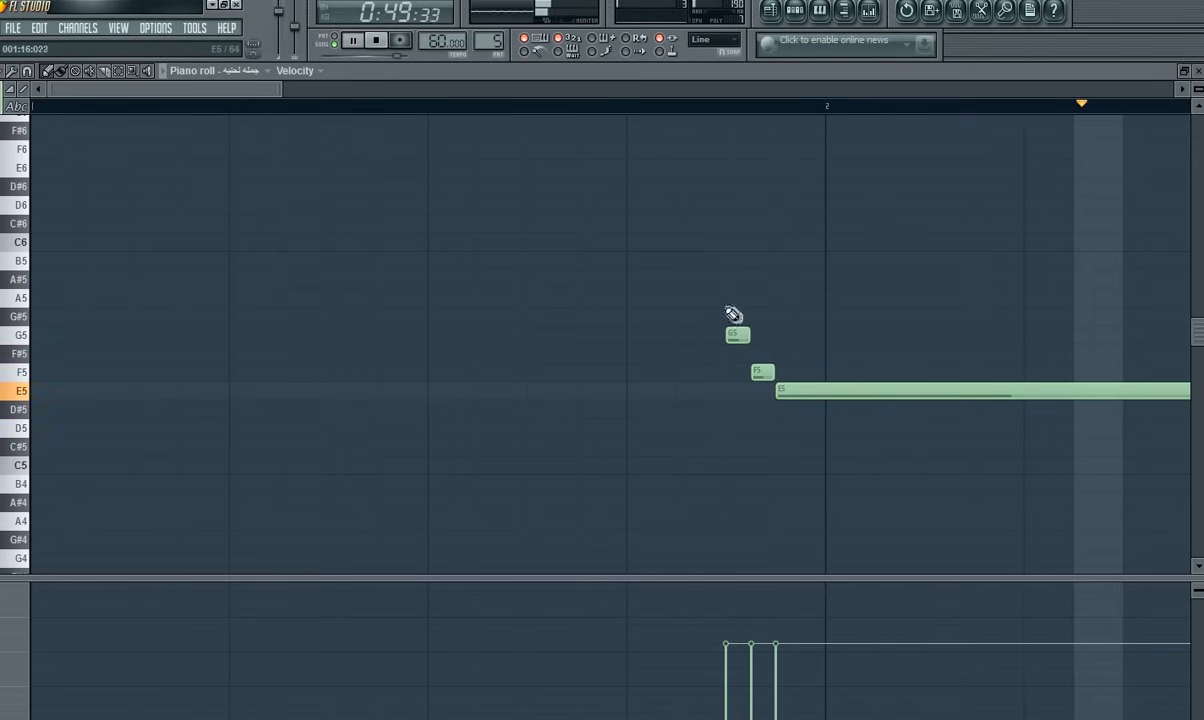
pyautogui.press('space')
# Step: Switch to Pattern 6 and open its chord channel in the piano roll with all four bars in view
pyautogui.click(792, 11)
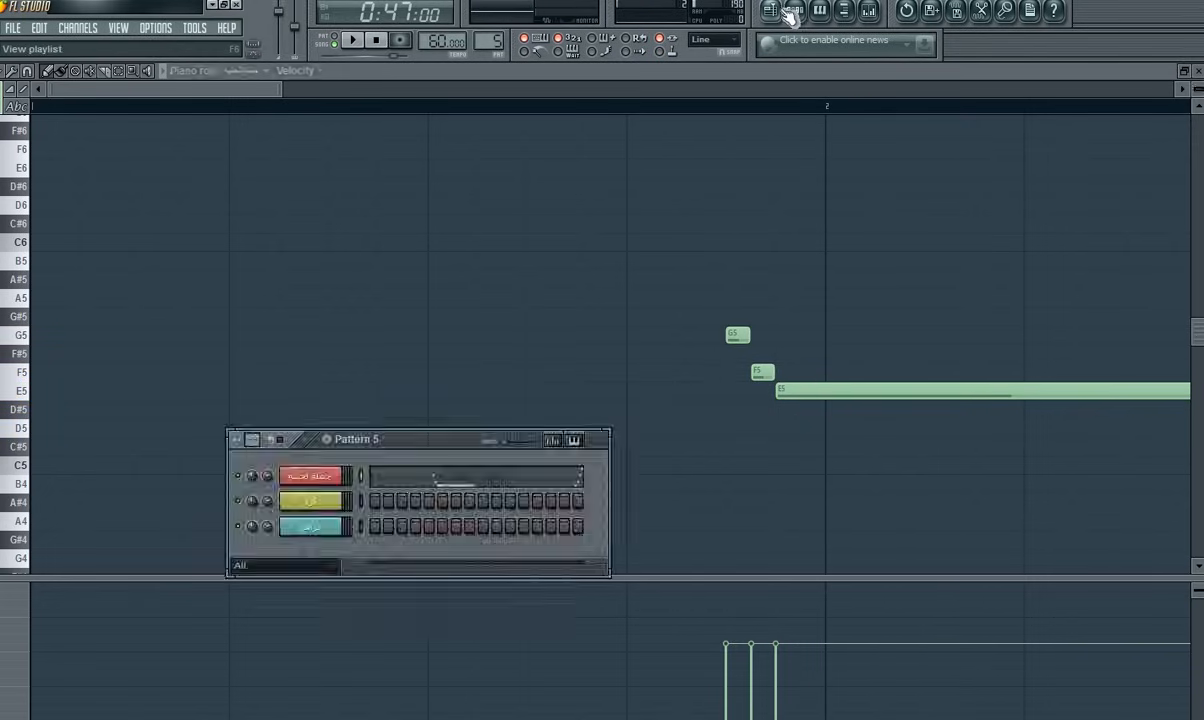
pyautogui.click(788, 12)
pyautogui.moveTo(458, 84); pyautogui.dragTo(495, 86)
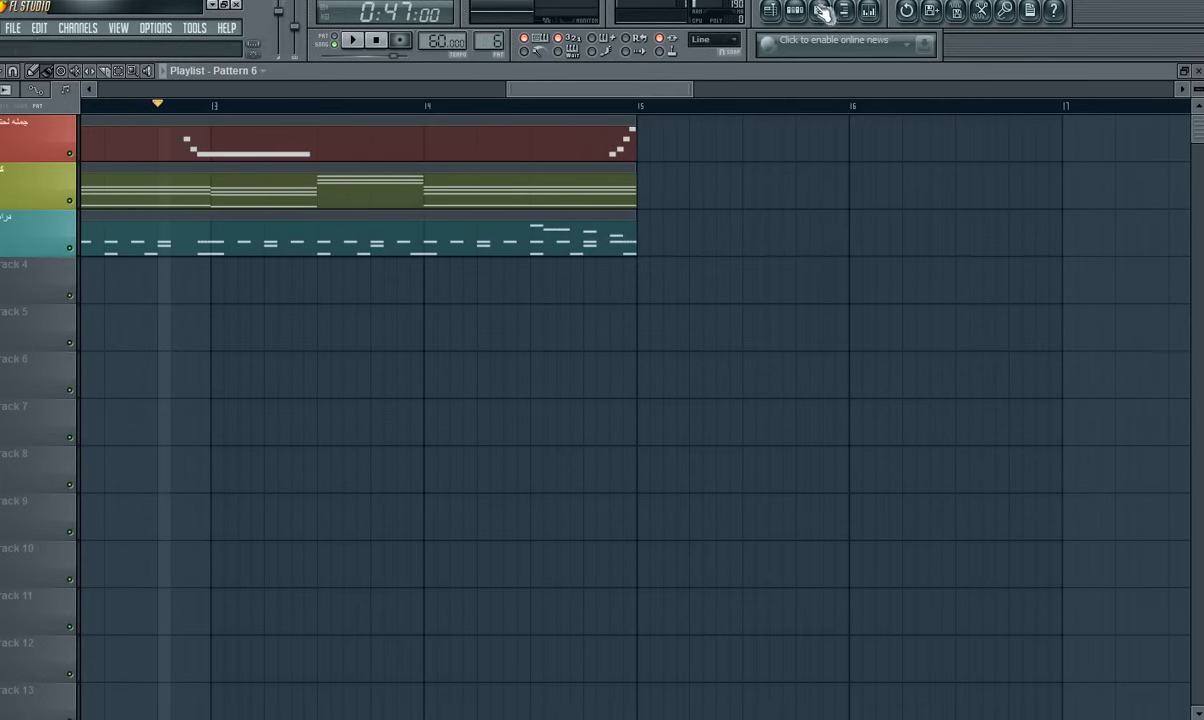
pyautogui.click(795, 10)
pyautogui.click(462, 500)
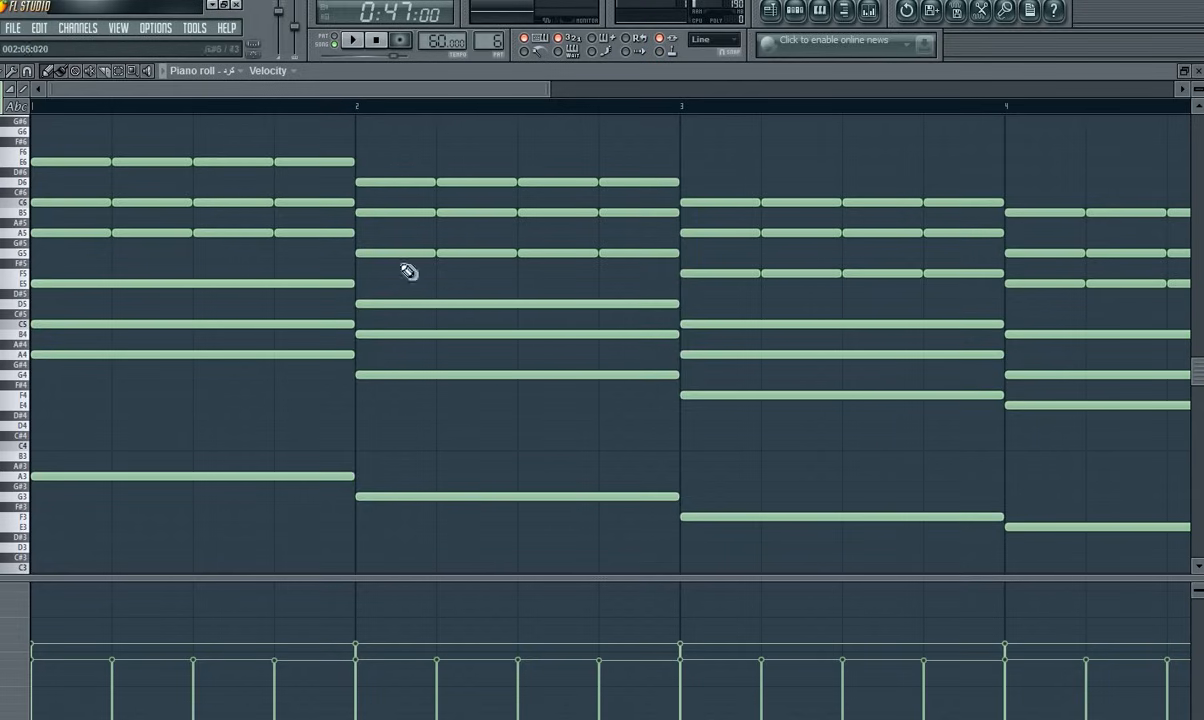
pyautogui.moveTo(549, 87); pyautogui.dragTo(1002, 132)
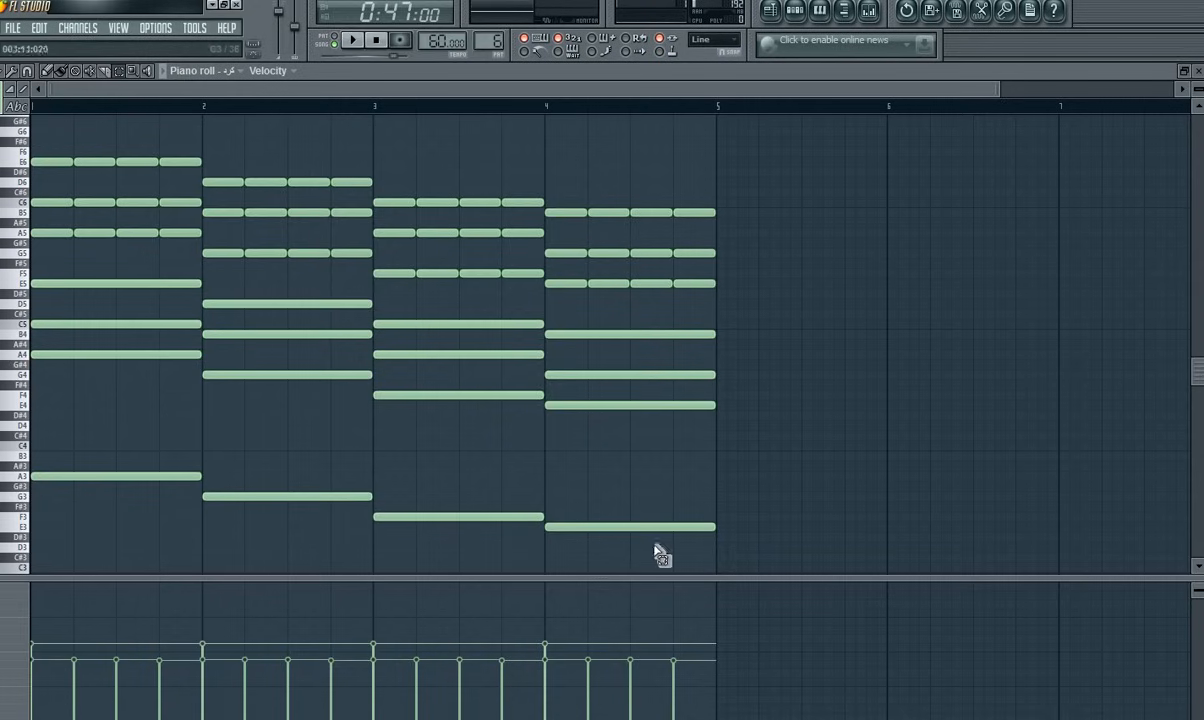
# Step: Delete the sustained lower notes of Pattern 6 to hear the repeated upper chords alone, and undo the deletion
pyautogui.moveTo(689, 560); pyautogui.dragTo(62, 290)
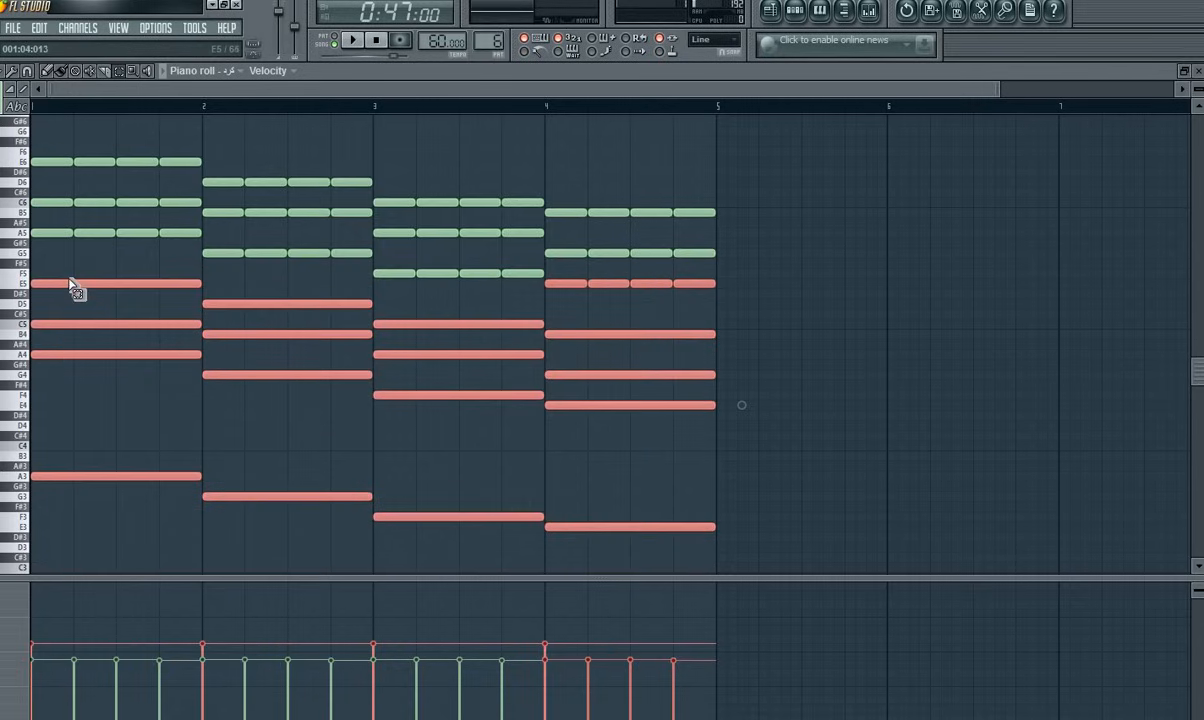
pyautogui.press('Delete')
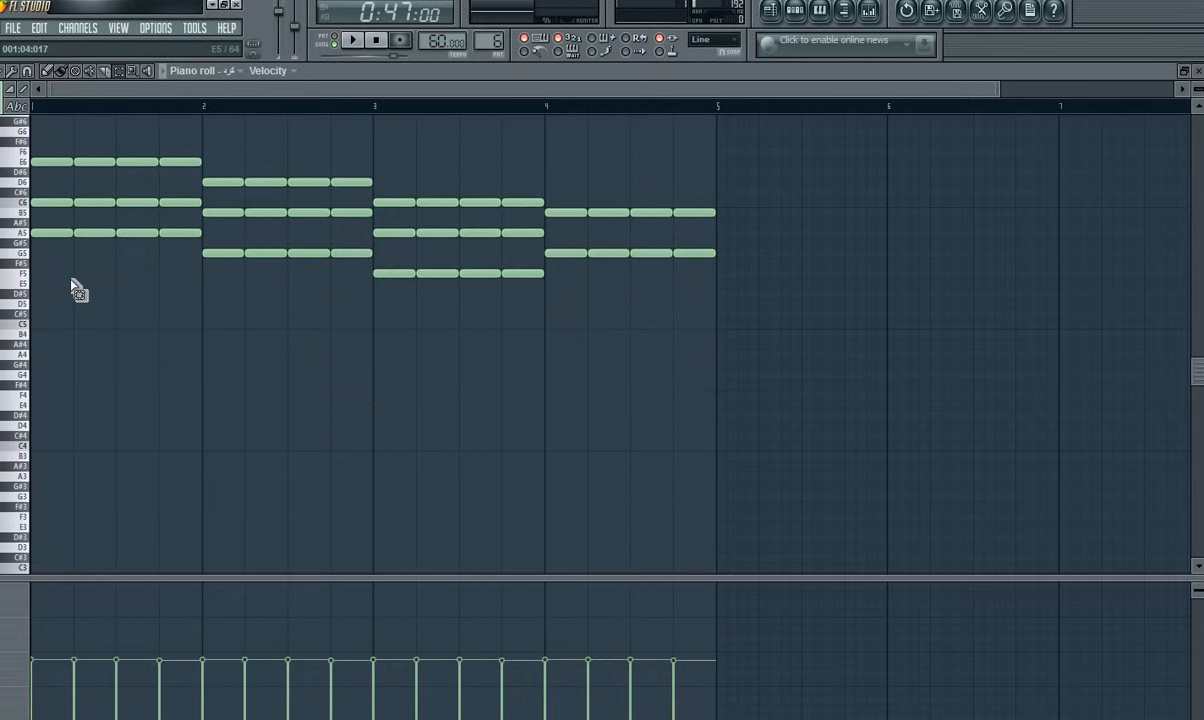
pyautogui.click(340, 40)
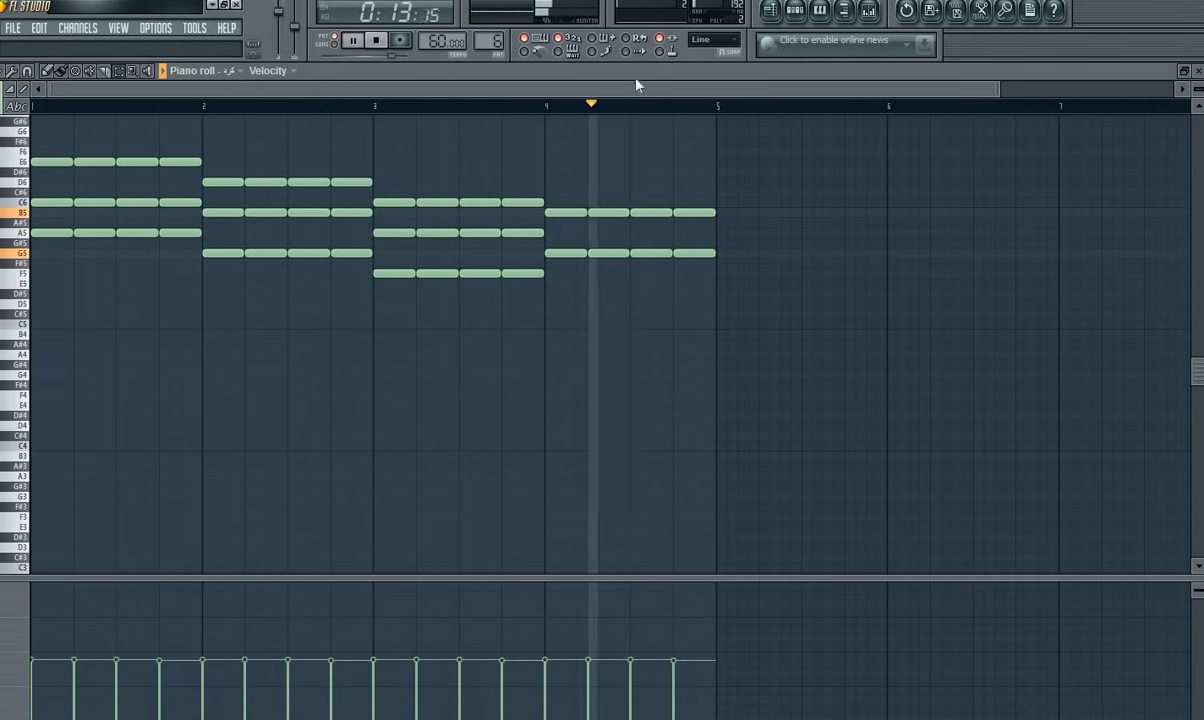
pyautogui.press('space')
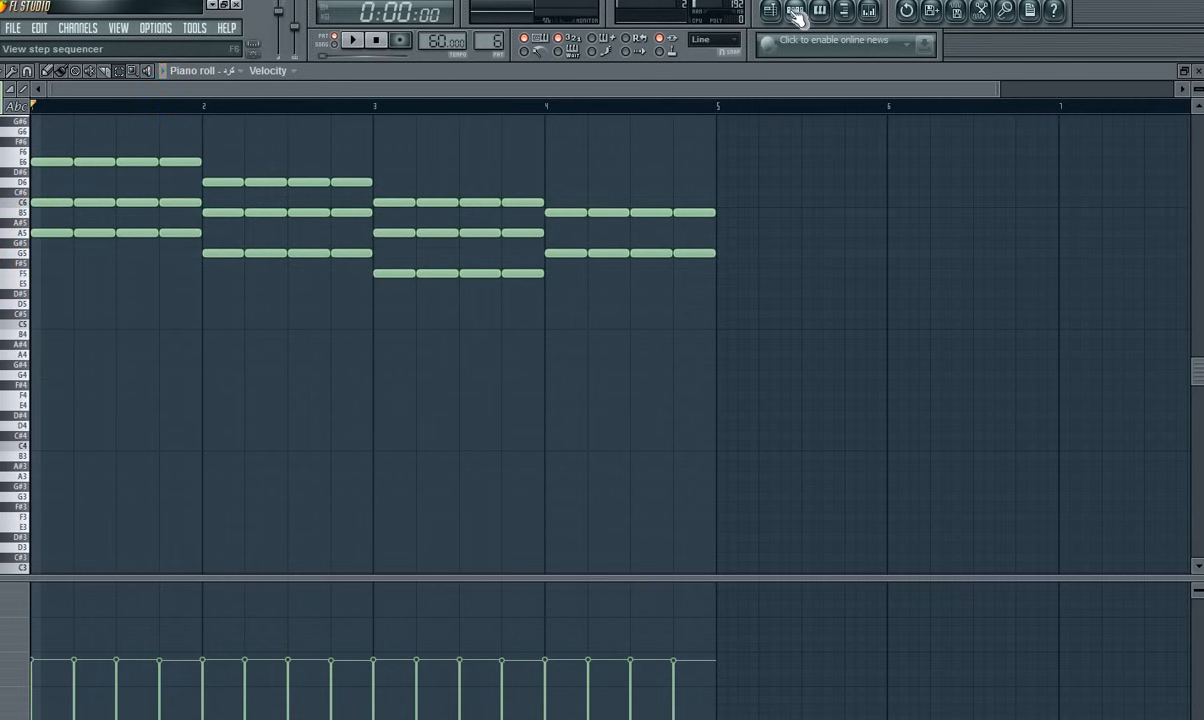
pyautogui.click(907, 12)
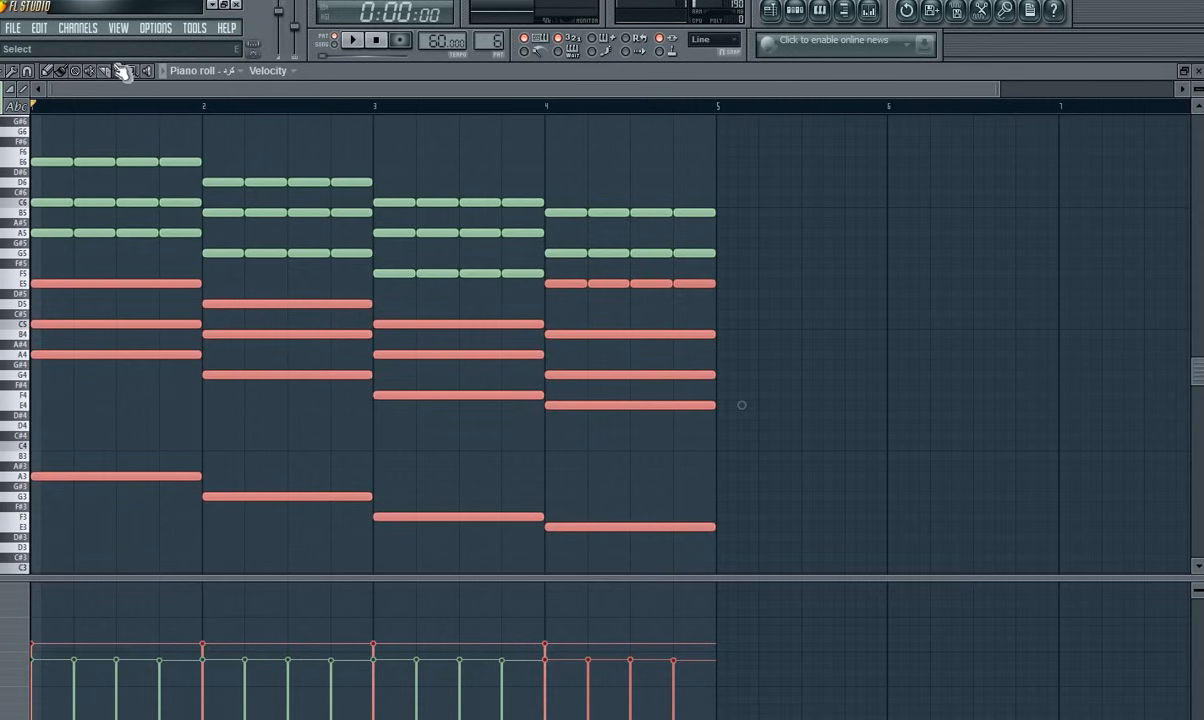
# Step: Delete the repeated upper chords of Pattern 6 and play the sustained lower notes alone
pyautogui.moveTo(797, 150); pyautogui.dragTo(8, 292)
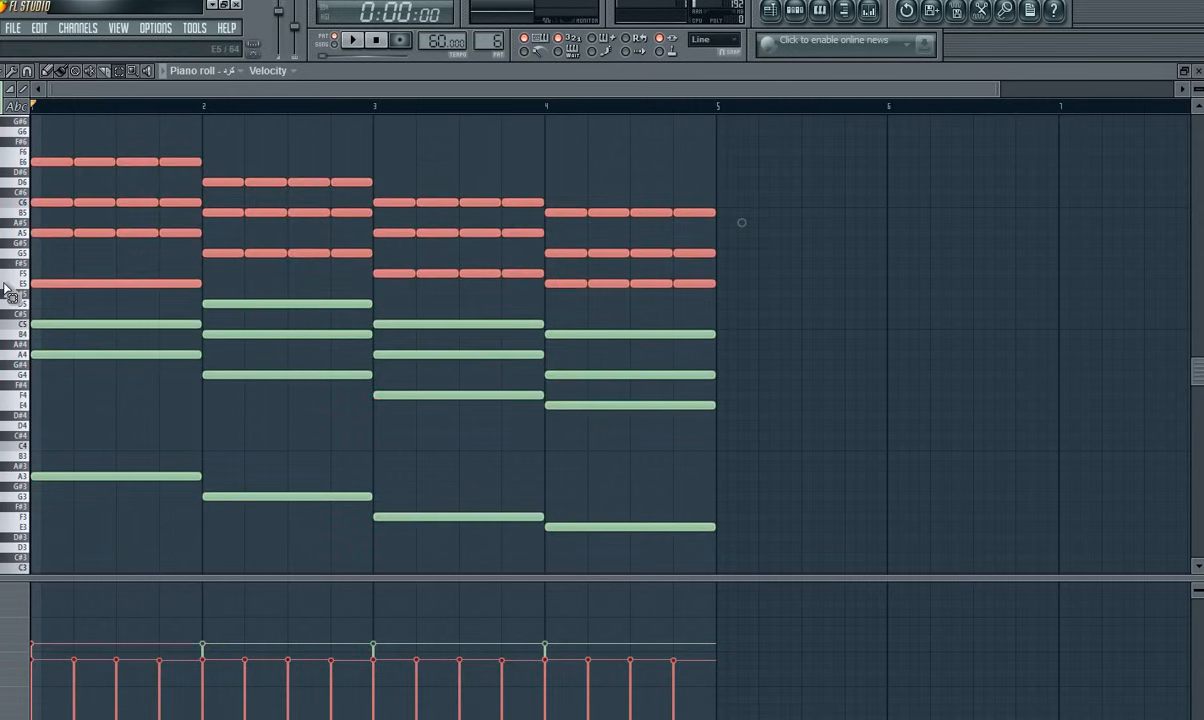
pyautogui.press('Delete')
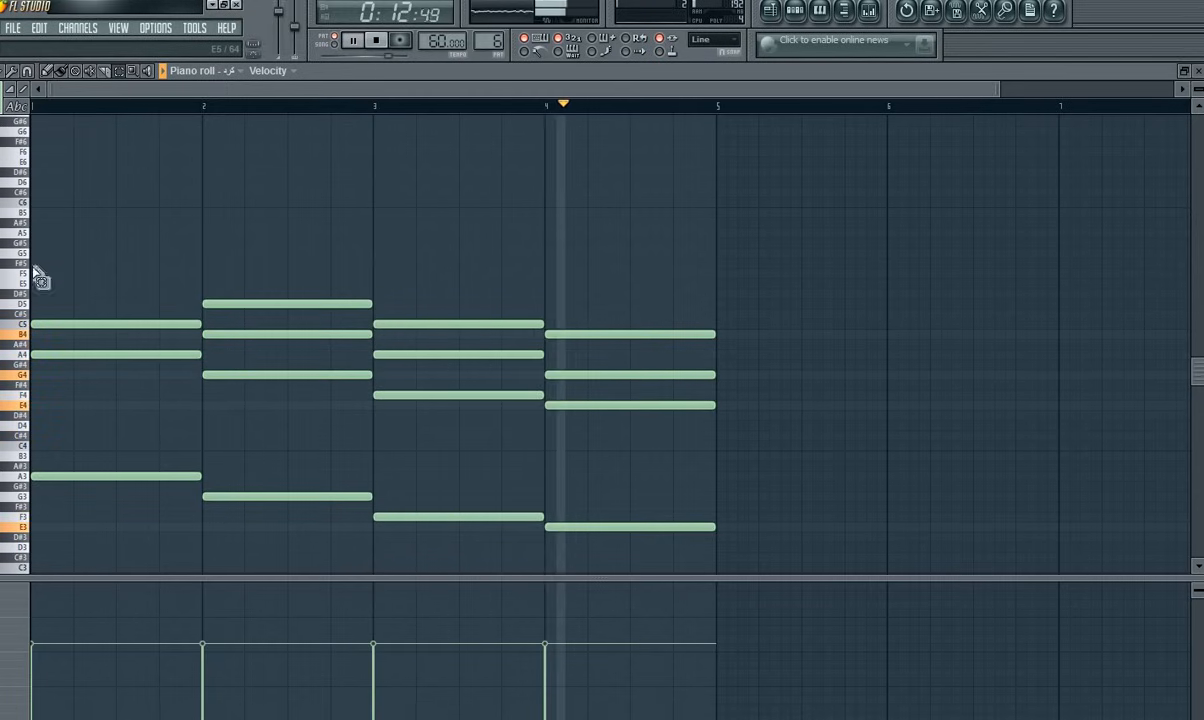
pyautogui.press('space')
# Step: Undo the deletion of the upper chords and play the complete four bars of Pattern 6
pyautogui.click(906, 12)
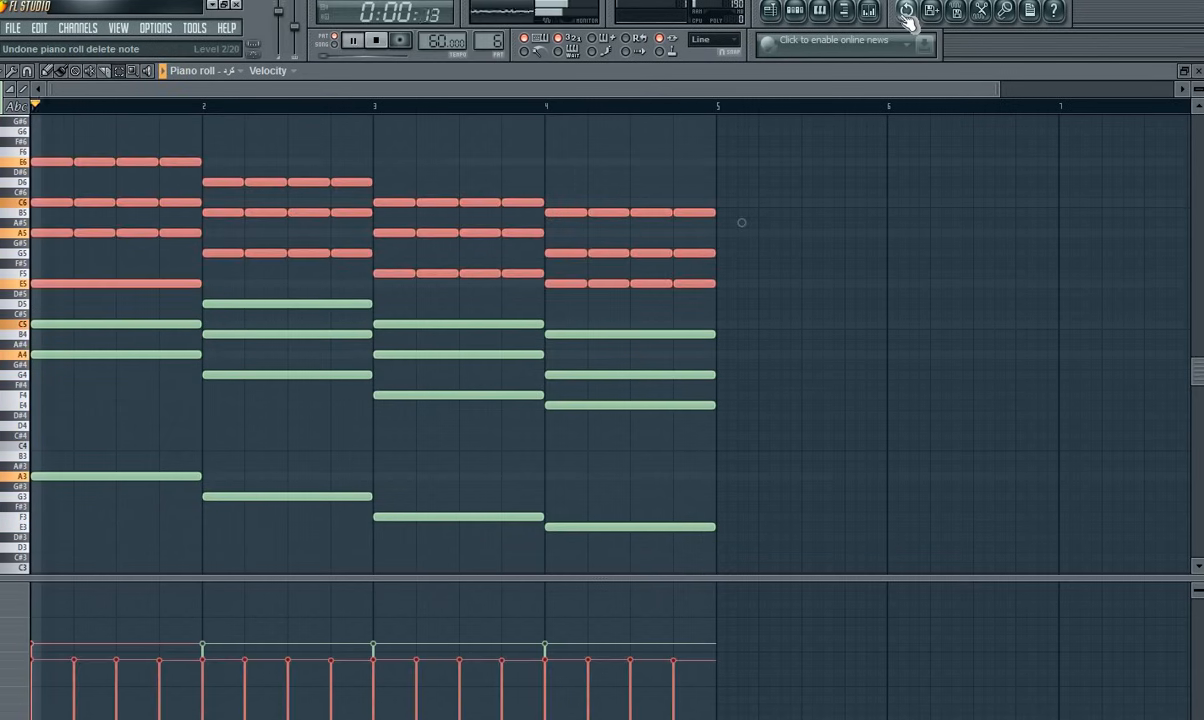
pyautogui.press('space')
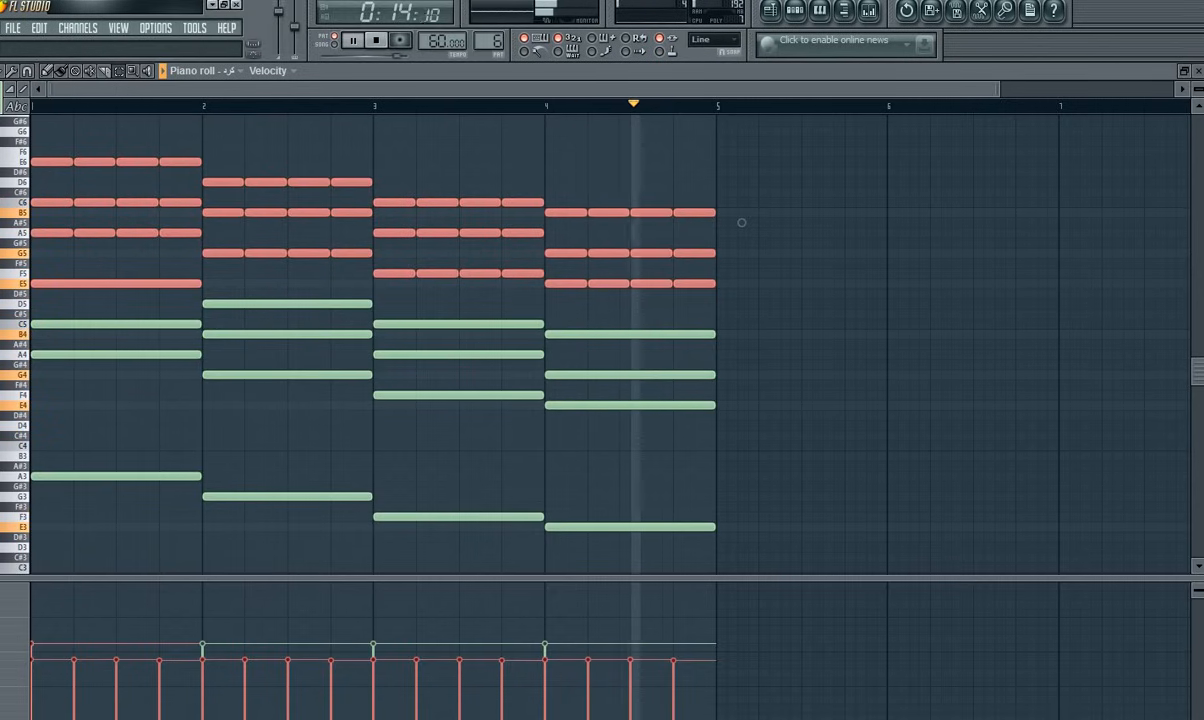
pyautogui.press('space')
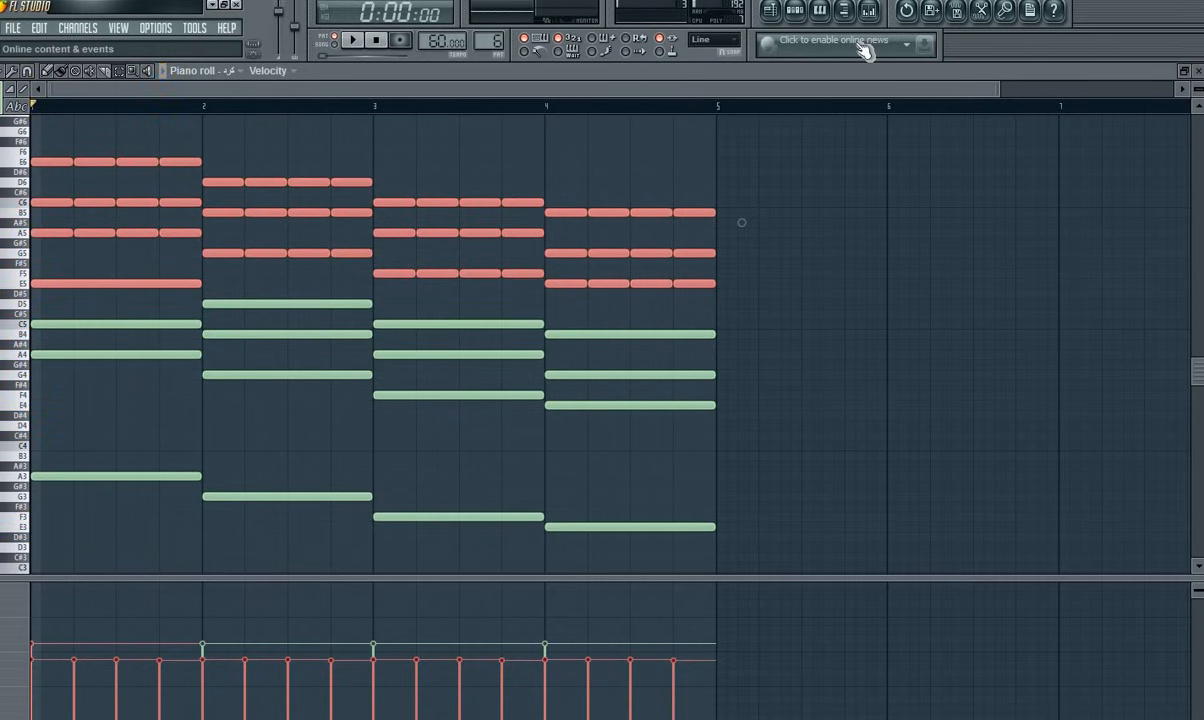
# Step: Place Pattern 6 on the chord track at bar 15 of the playlist and play the song from just before bar 11
pyautogui.click(771, 12)
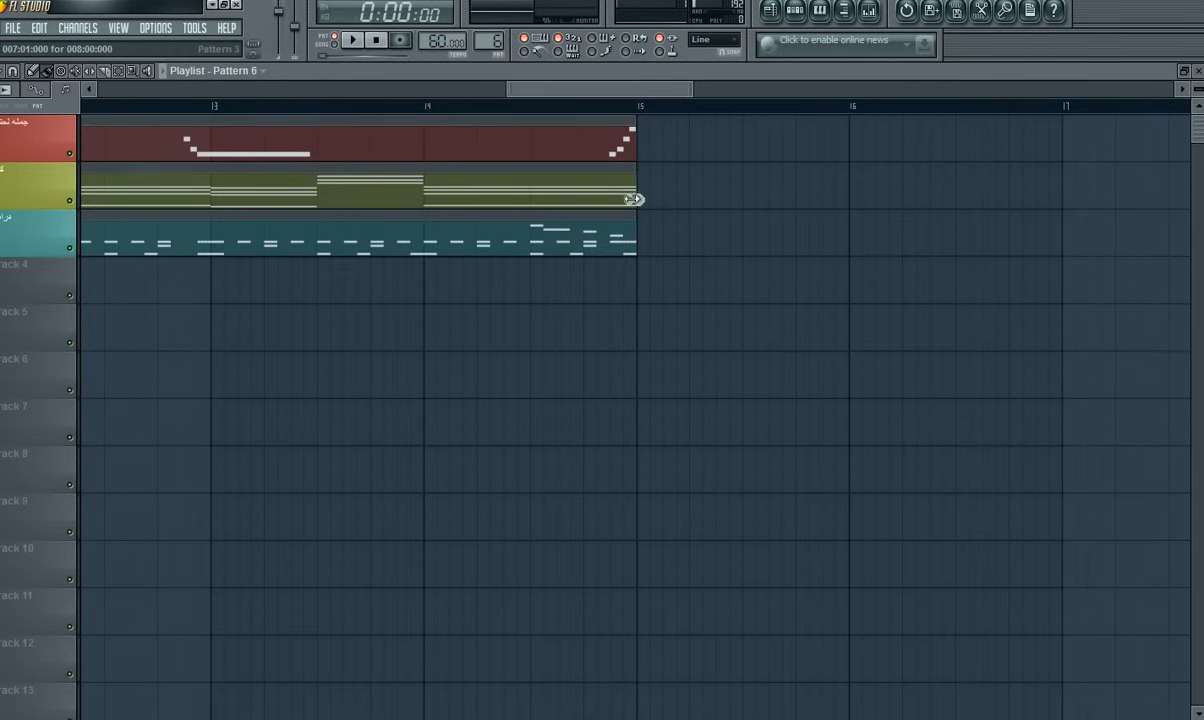
pyautogui.click(650, 195)
pyautogui.moveTo(700, 206); pyautogui.dragTo(688, 167)
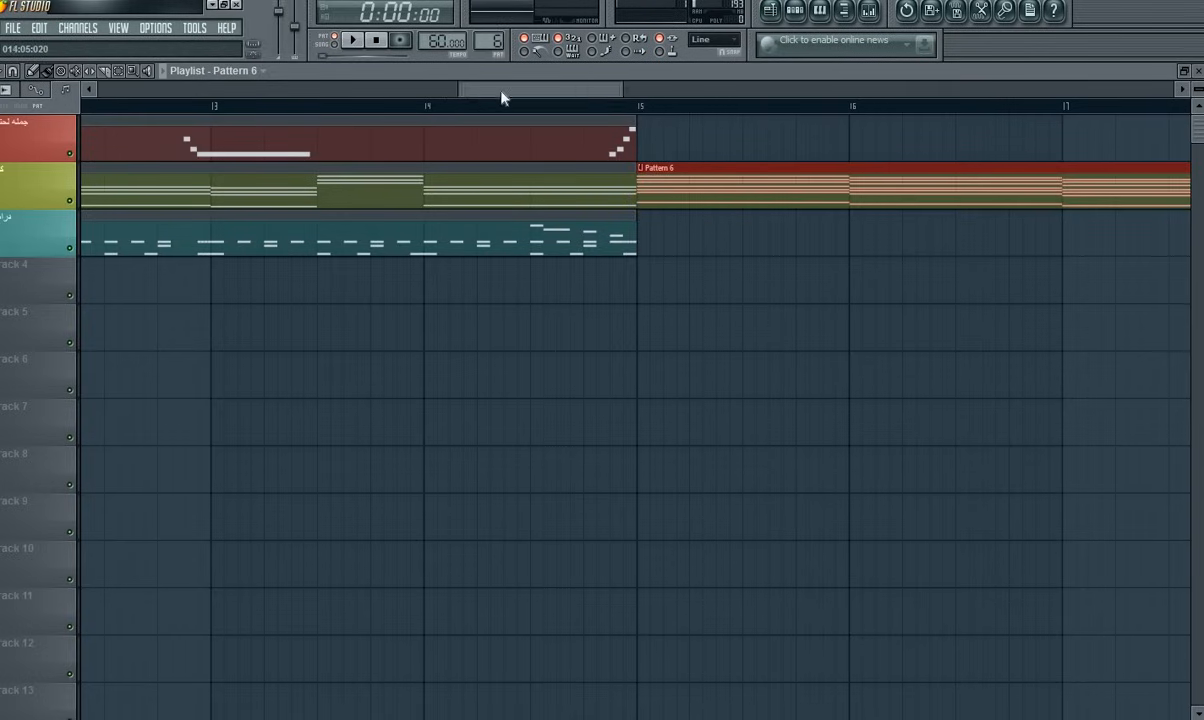
pyautogui.moveTo(502, 92); pyautogui.dragTo(441, 92)
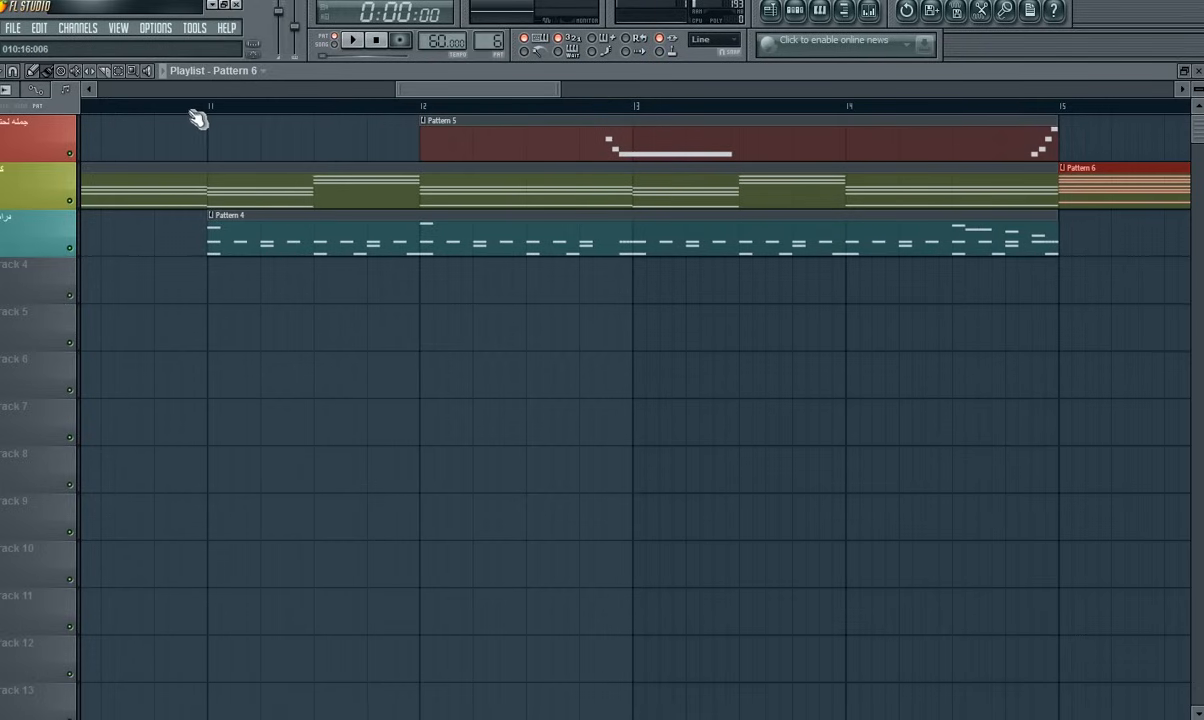
pyautogui.click(193, 117)
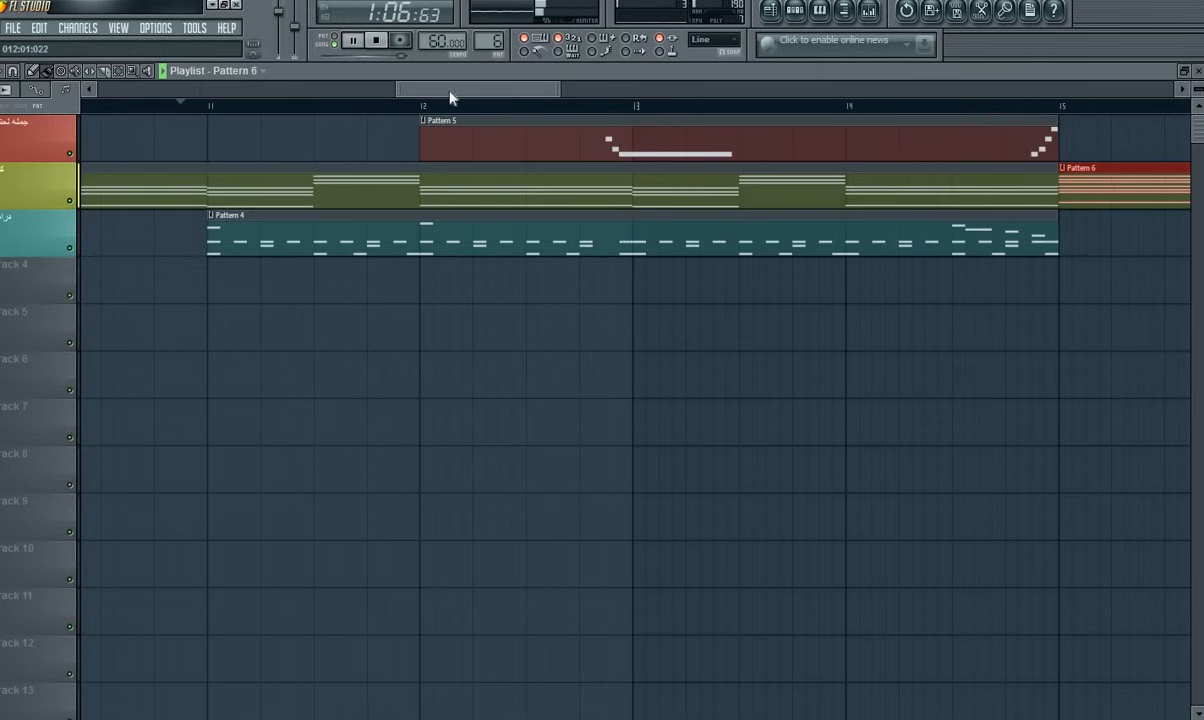
# Step: Place a second Pattern 6 clip on the chord track at bar 19 and follow playback through its final bar
pyautogui.moveTo(450, 97); pyautogui.dragTo(629, 110)
pyautogui.click(728, 186)
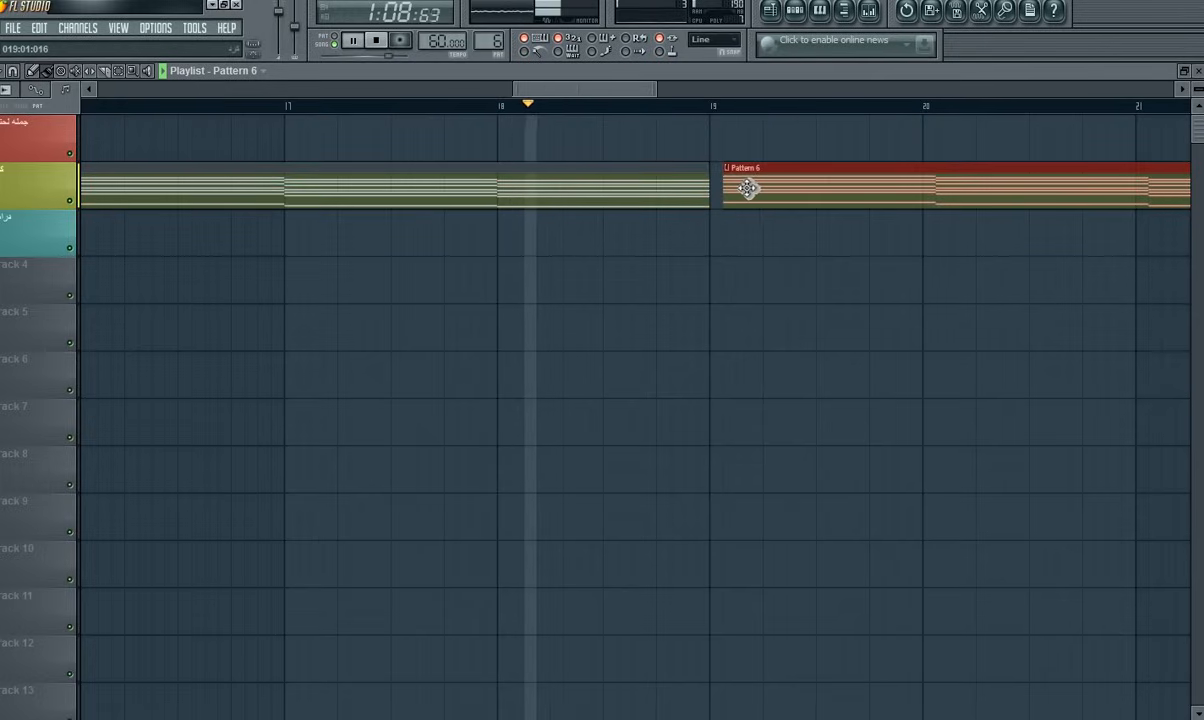
pyautogui.moveTo(748, 189); pyautogui.dragTo(744, 189)
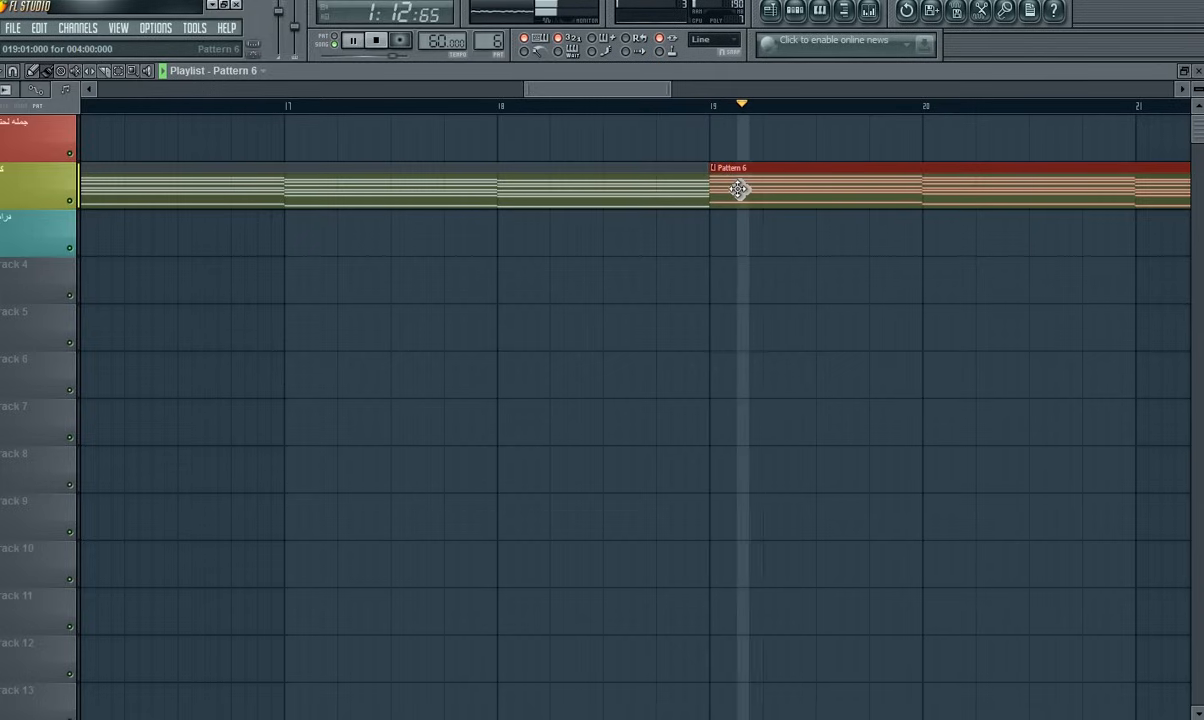
pyautogui.moveTo(578, 95); pyautogui.dragTo(613, 99)
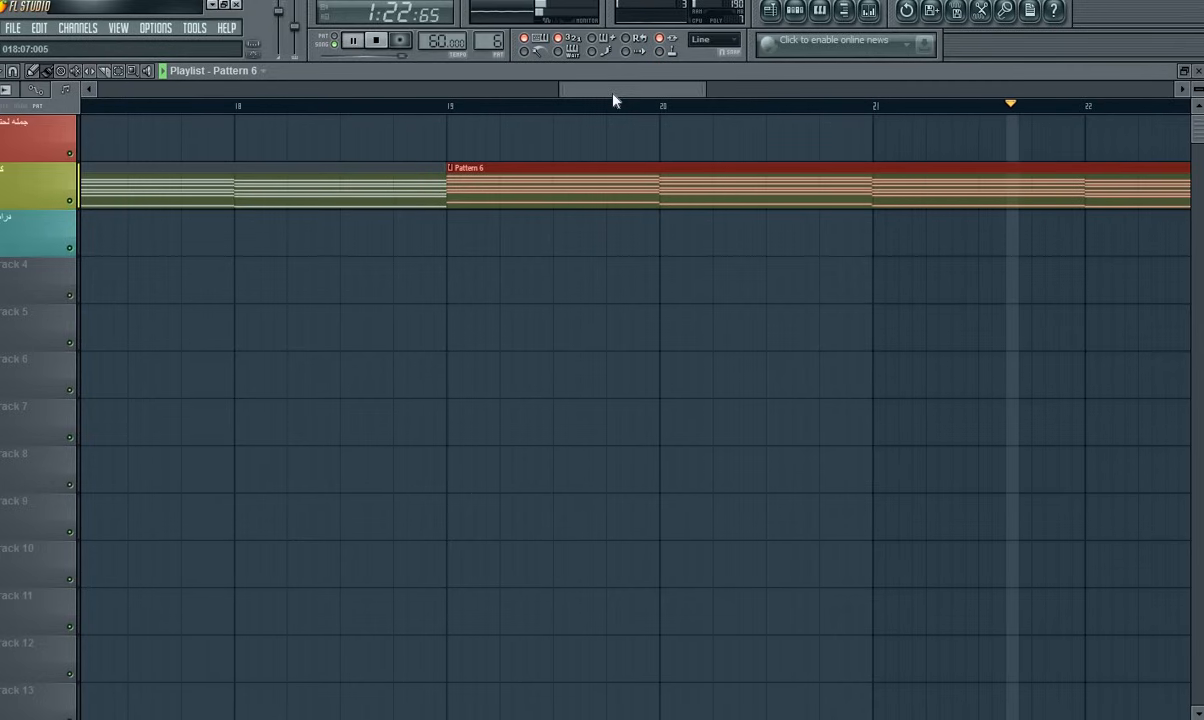
pyautogui.moveTo(614, 100); pyautogui.dragTo(634, 99)
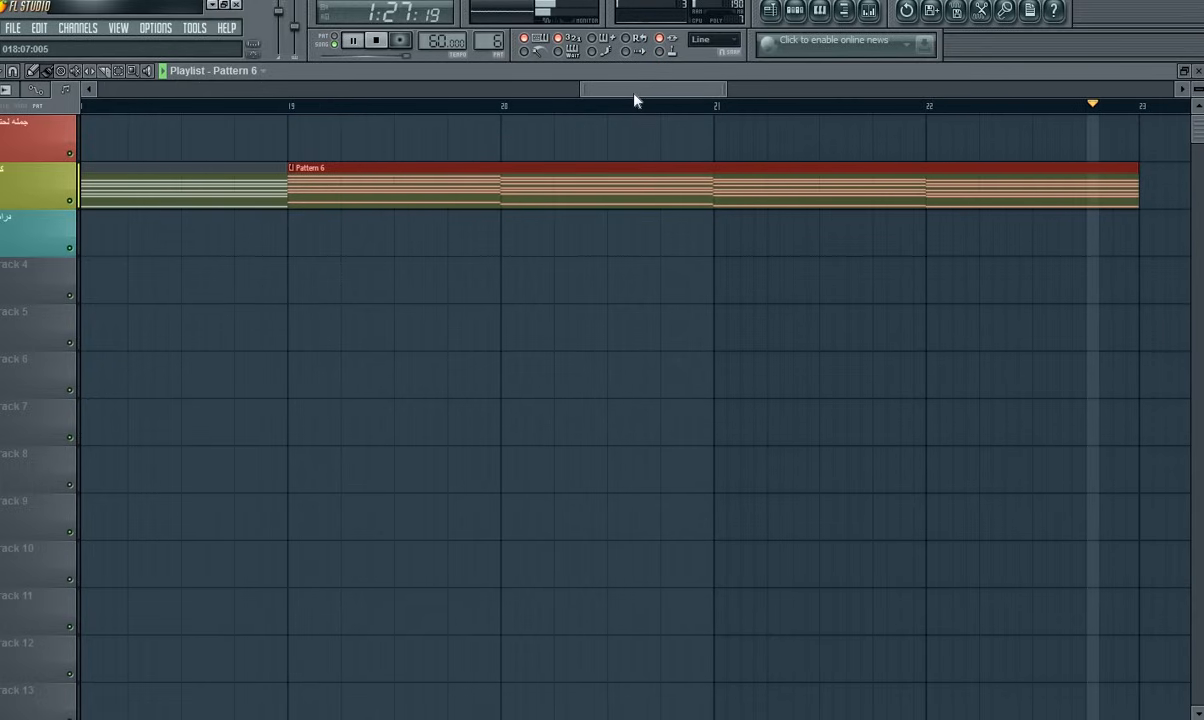
pyautogui.press('space')
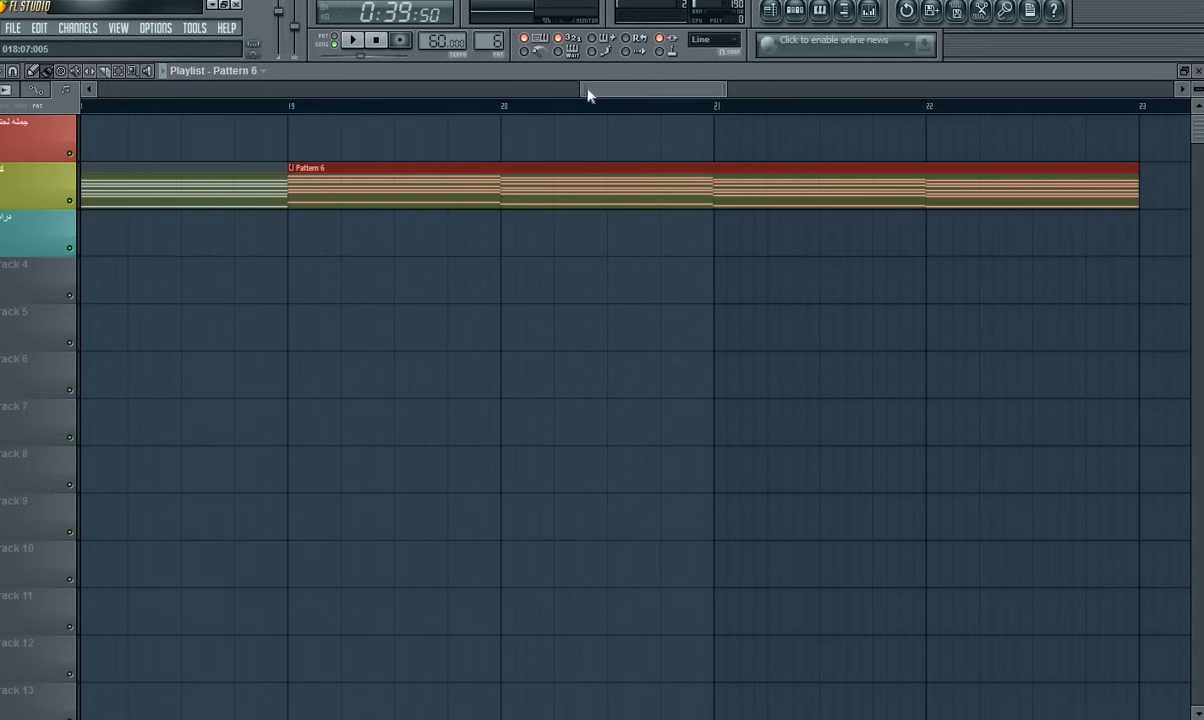
# Step: Review the arrangement up to the second Pattern 6 clip, and open the drum channel's piano roll in the empty Pattern 7
pyautogui.moveTo(584, 88); pyautogui.dragTo(388, 115)
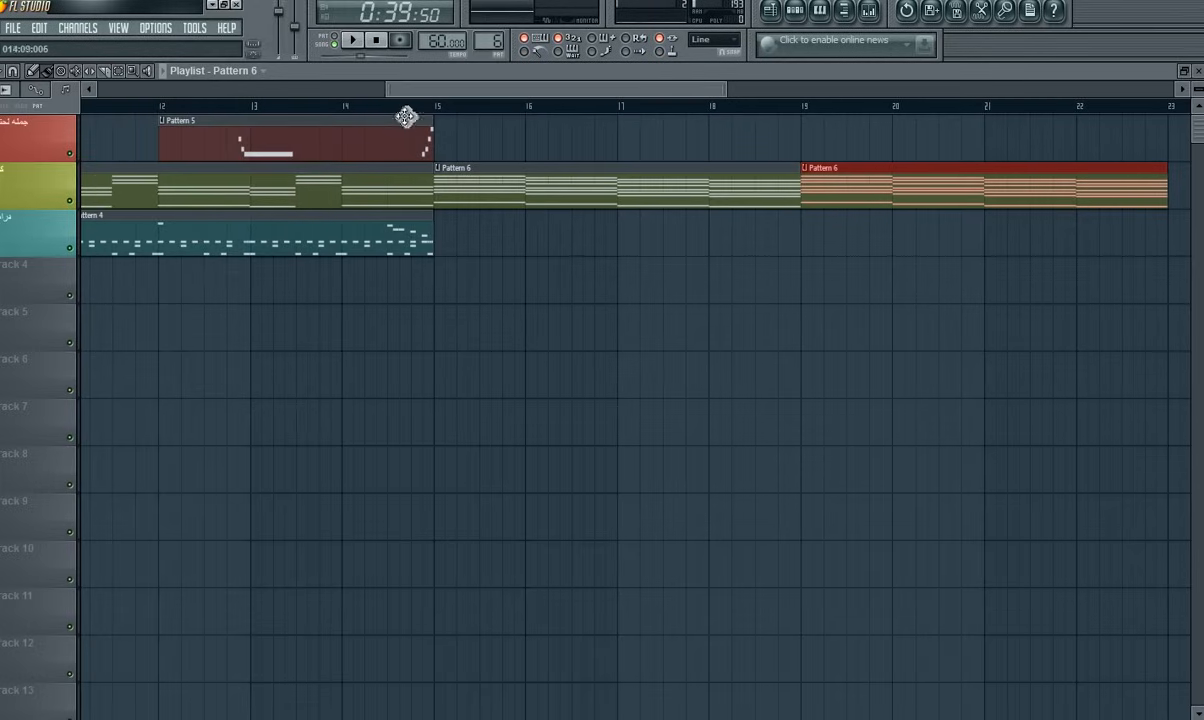
pyautogui.moveTo(681, 92); pyautogui.dragTo(282, 98)
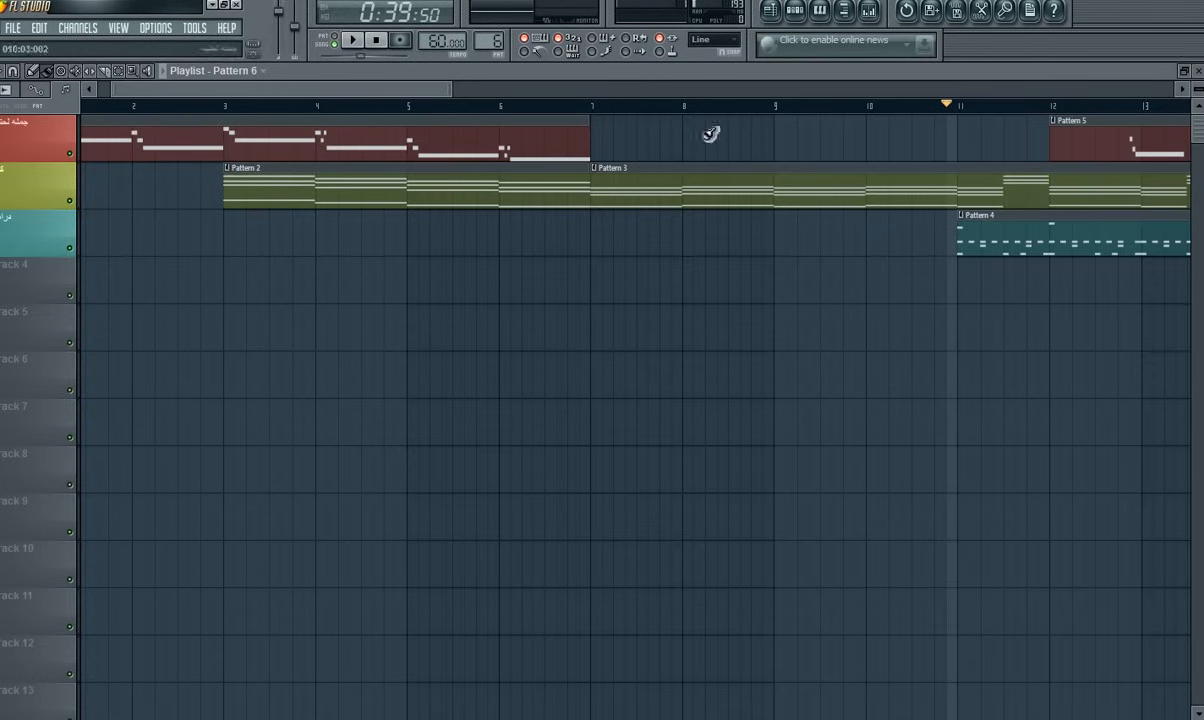
pyautogui.moveTo(461, 97); pyautogui.dragTo(690, 114)
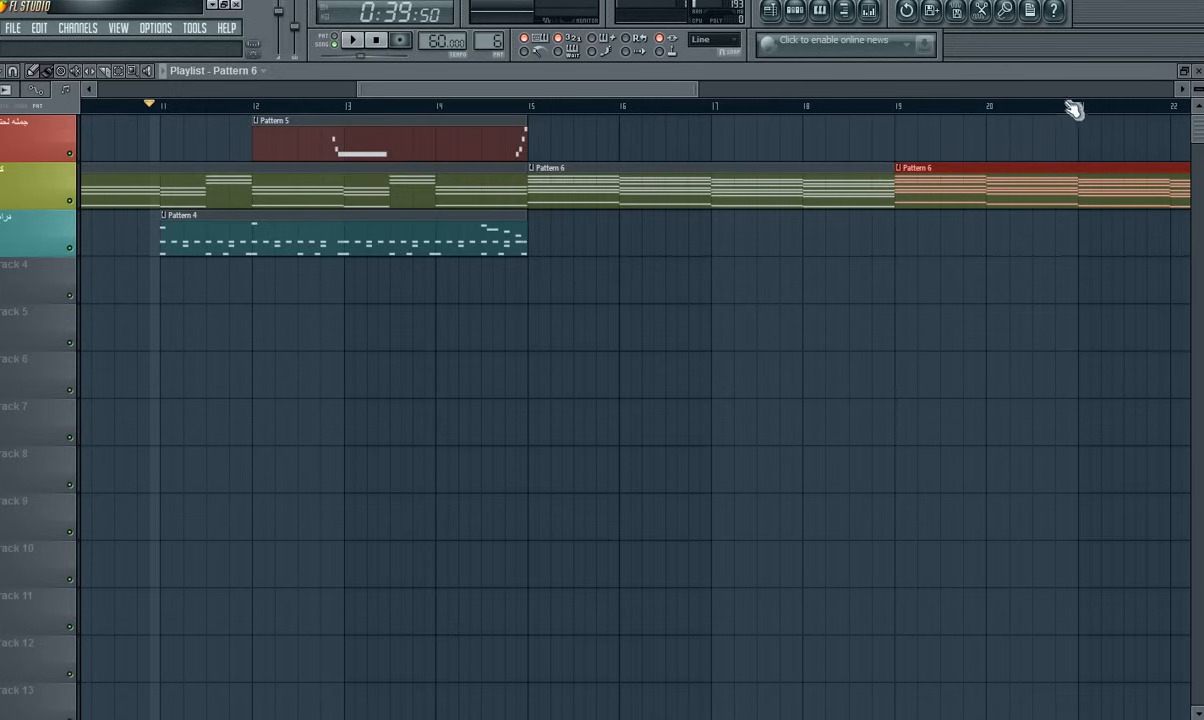
pyautogui.click(796, 11)
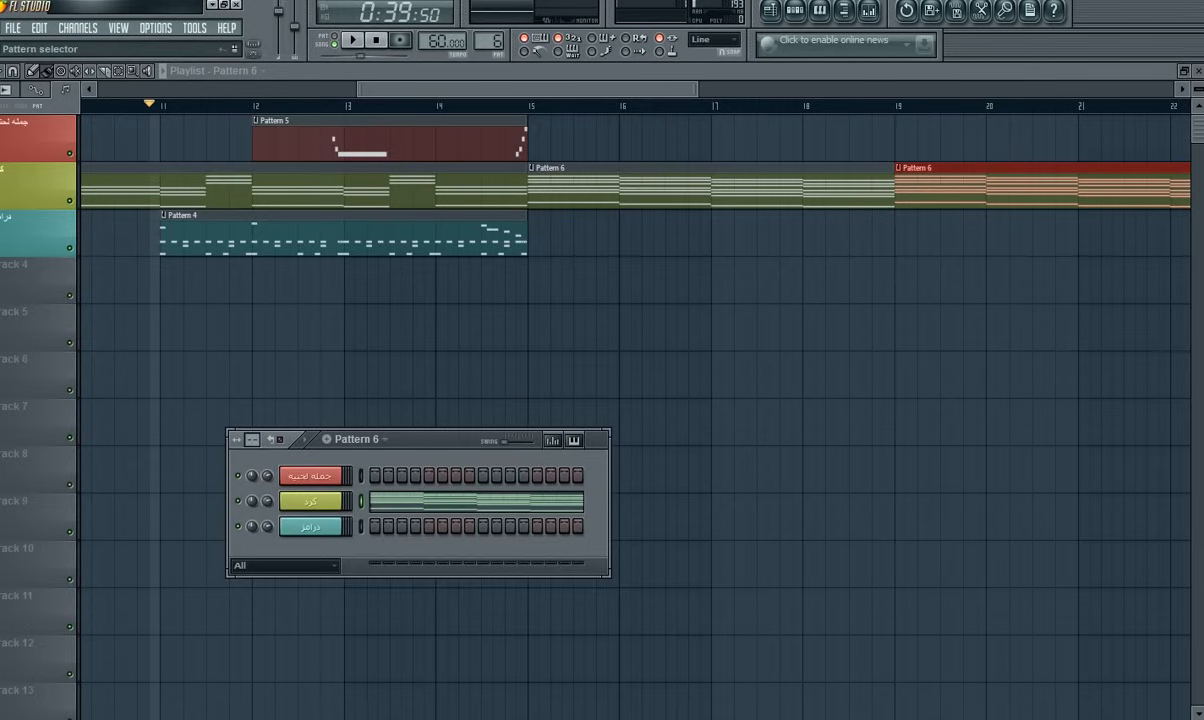
pyautogui.moveTo(493, 41); pyautogui.dragTo(493, 33)
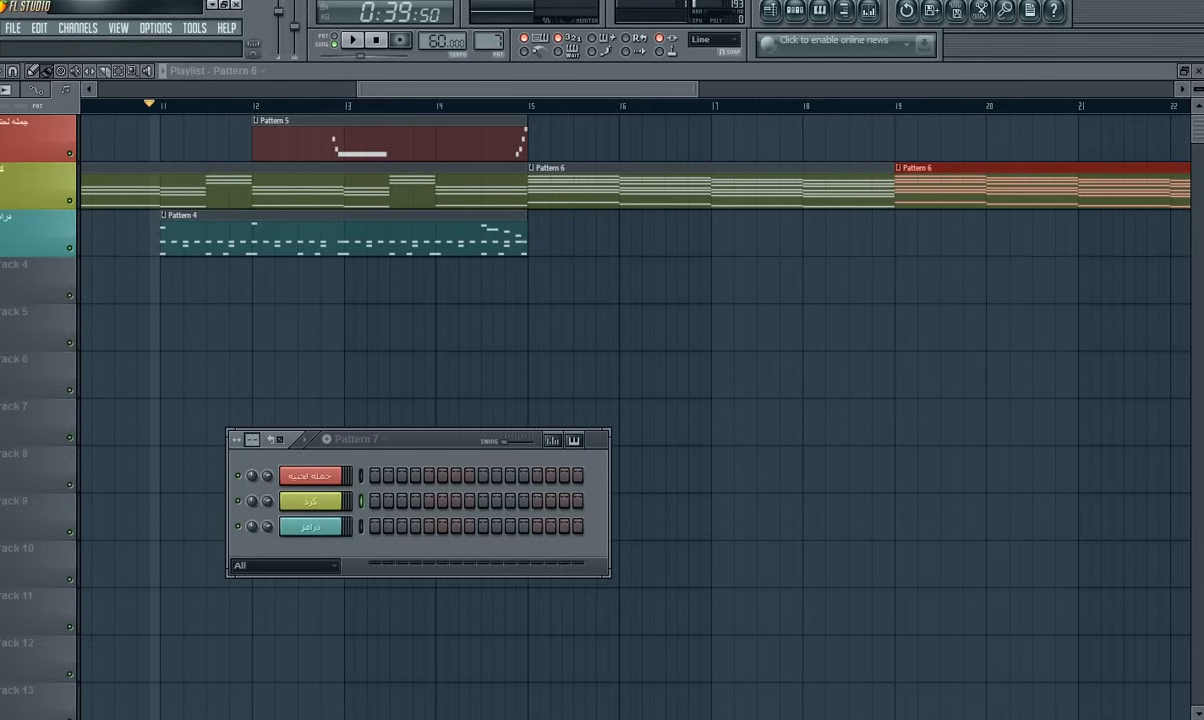
pyautogui.rightClick(320, 540)
pyautogui.click(372, 497)
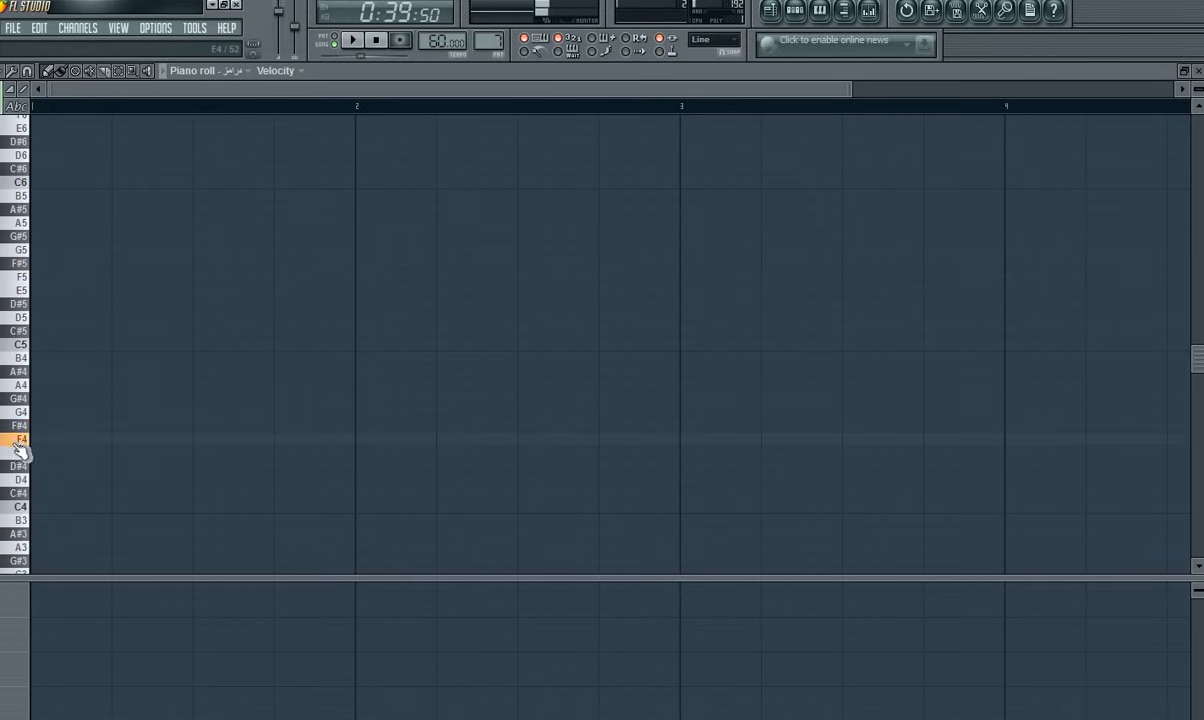
# Step: Audition the lower drum keys and place a C3 note at the start of Pattern 7
pyautogui.moveTo(22, 473)
pyautogui.mouseDown()
pyautogui.moveTo(24, 582)
pyautogui.moveTo(32, 411)
pyautogui.moveTo(35, 576)
pyautogui.mouseUp()
pyautogui.click(33, 480)
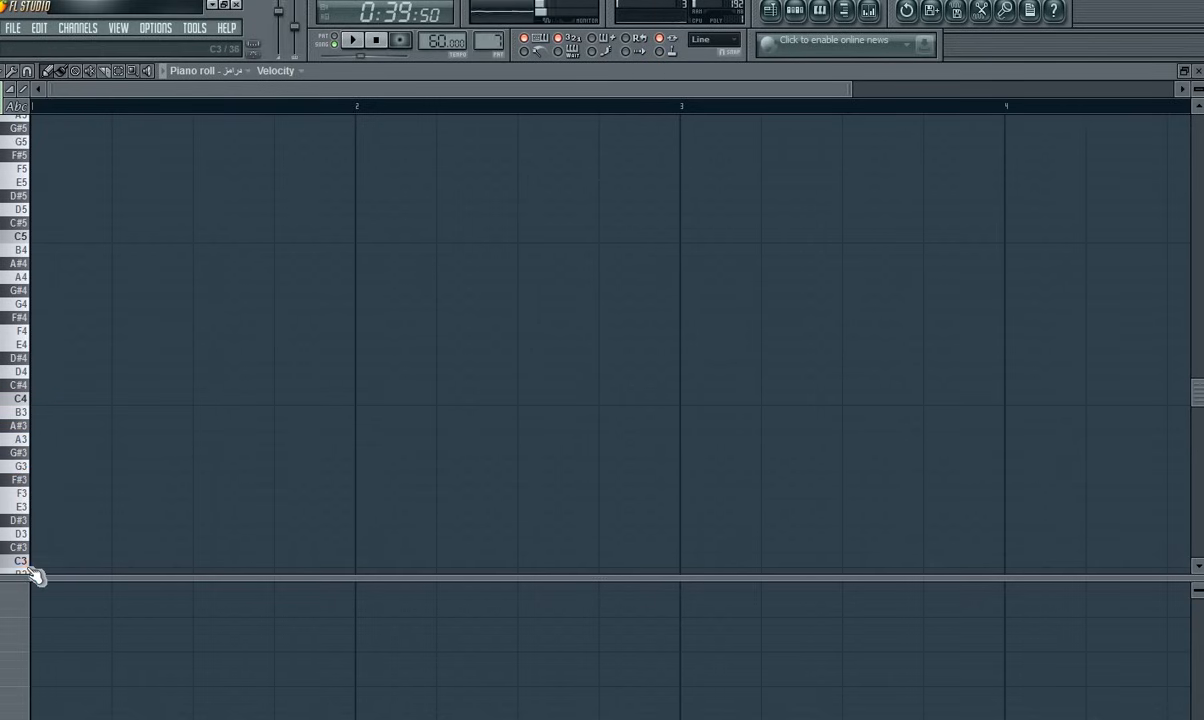
pyautogui.click(38, 560)
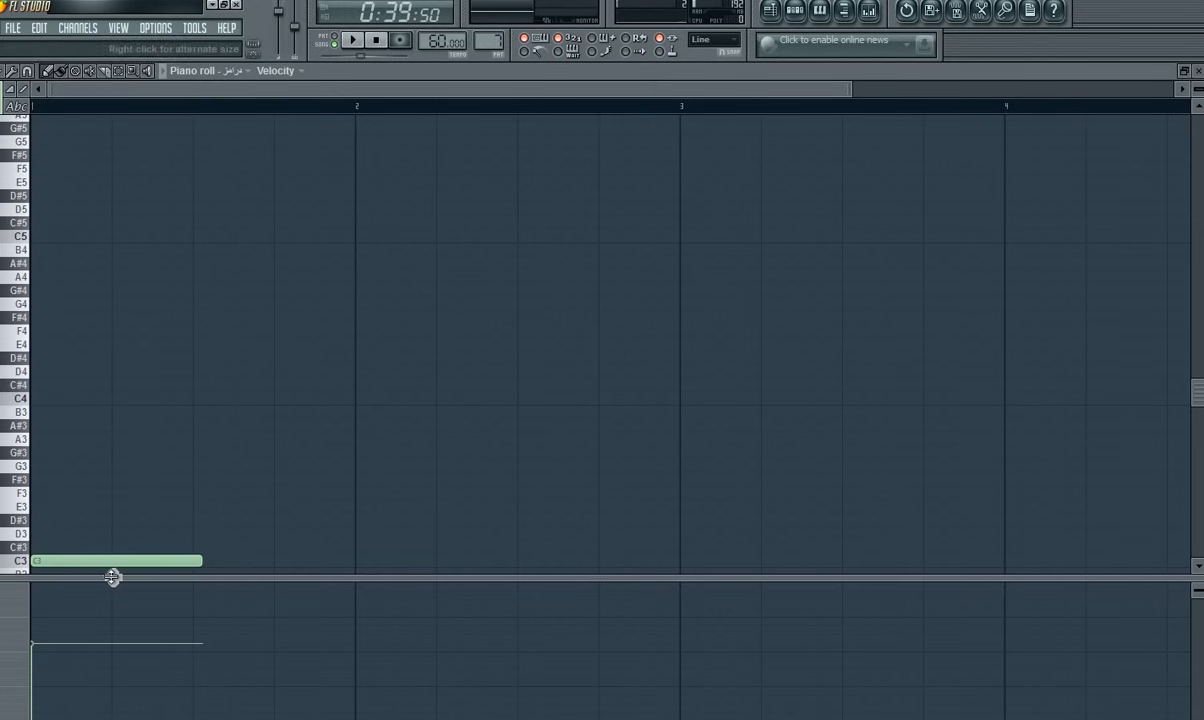
# Step: Switch to Pattern 4 and open its drum channel's piano roll to examine the existing beat
pyautogui.click(795, 10)
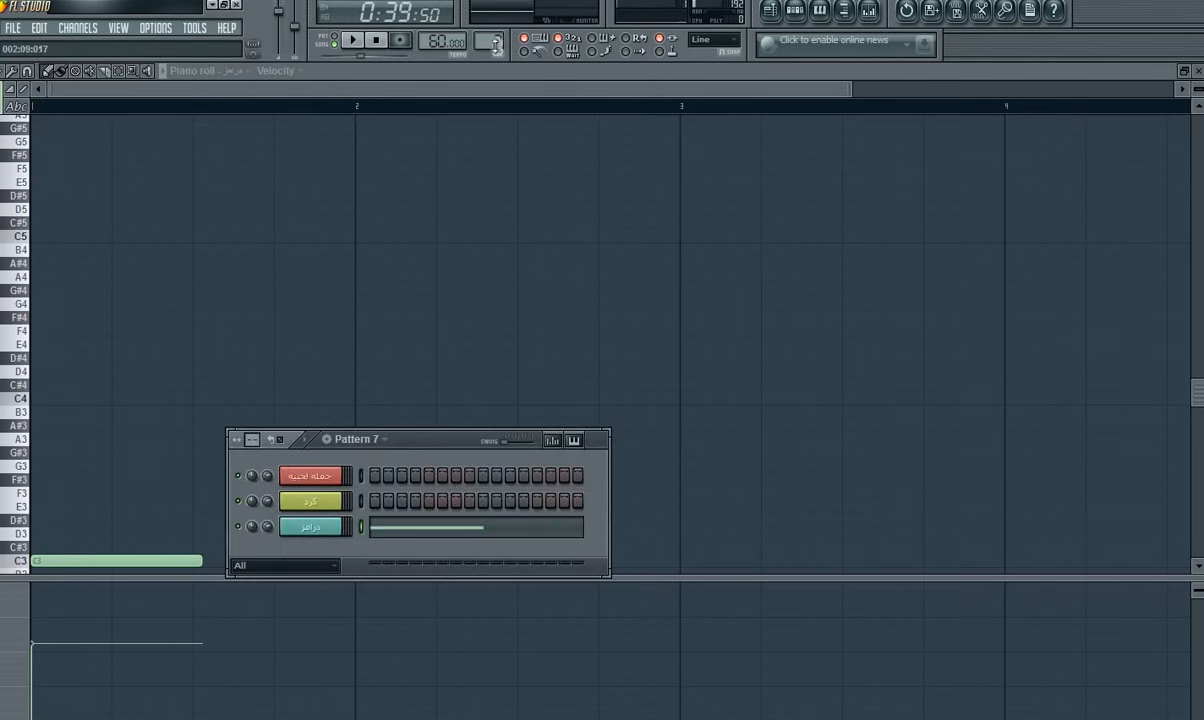
pyautogui.scroll(-6, 492, 42)
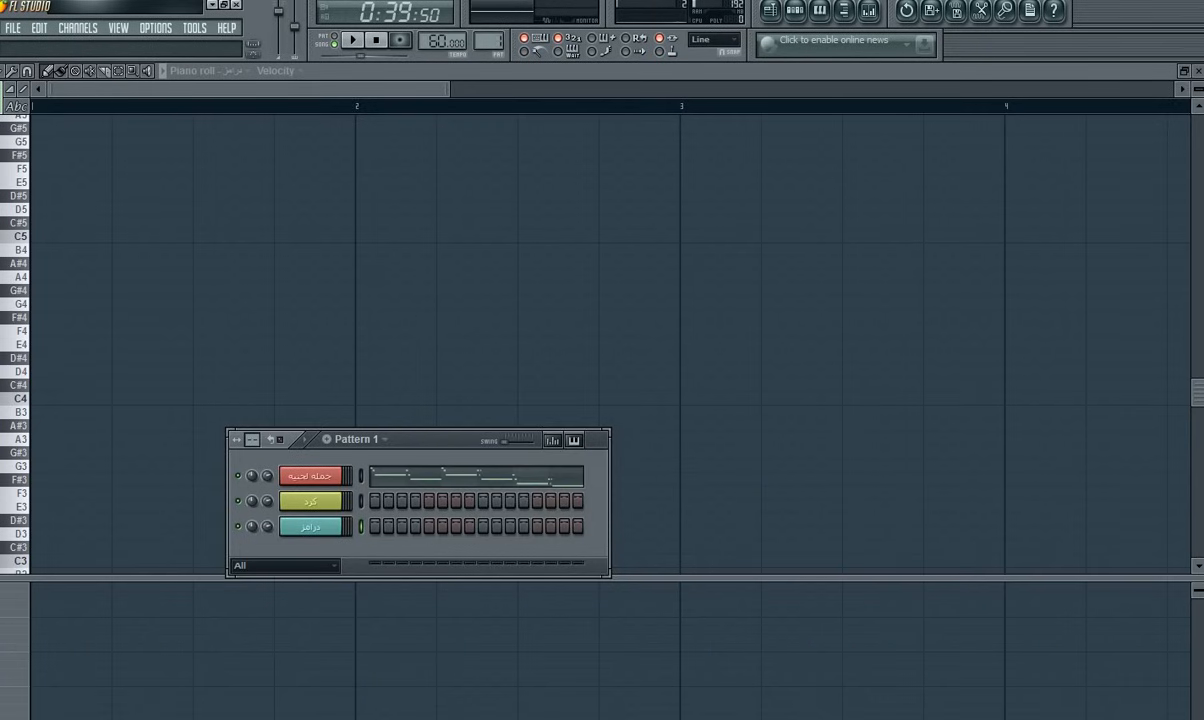
pyautogui.scroll(-1, 488, 42)
pyautogui.scroll(1, 500, 42)
pyautogui.scroll(-2, 488, 40)
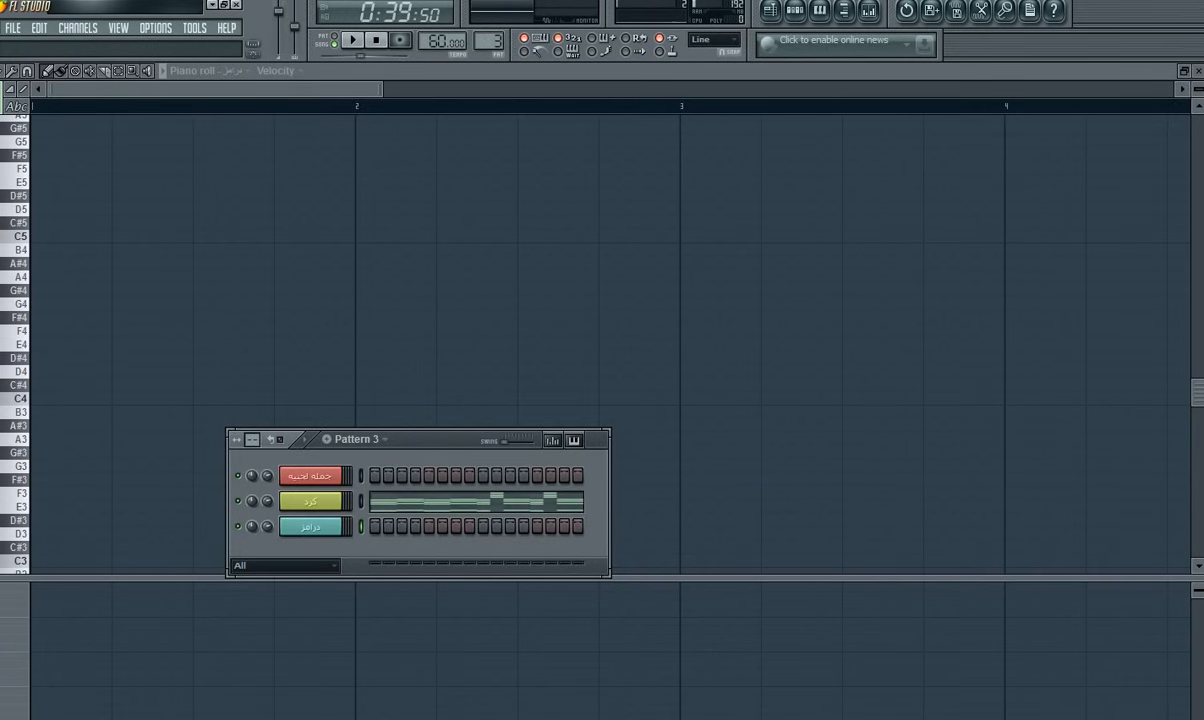
pyautogui.scroll(-1, 488, 40)
pyautogui.click(412, 535)
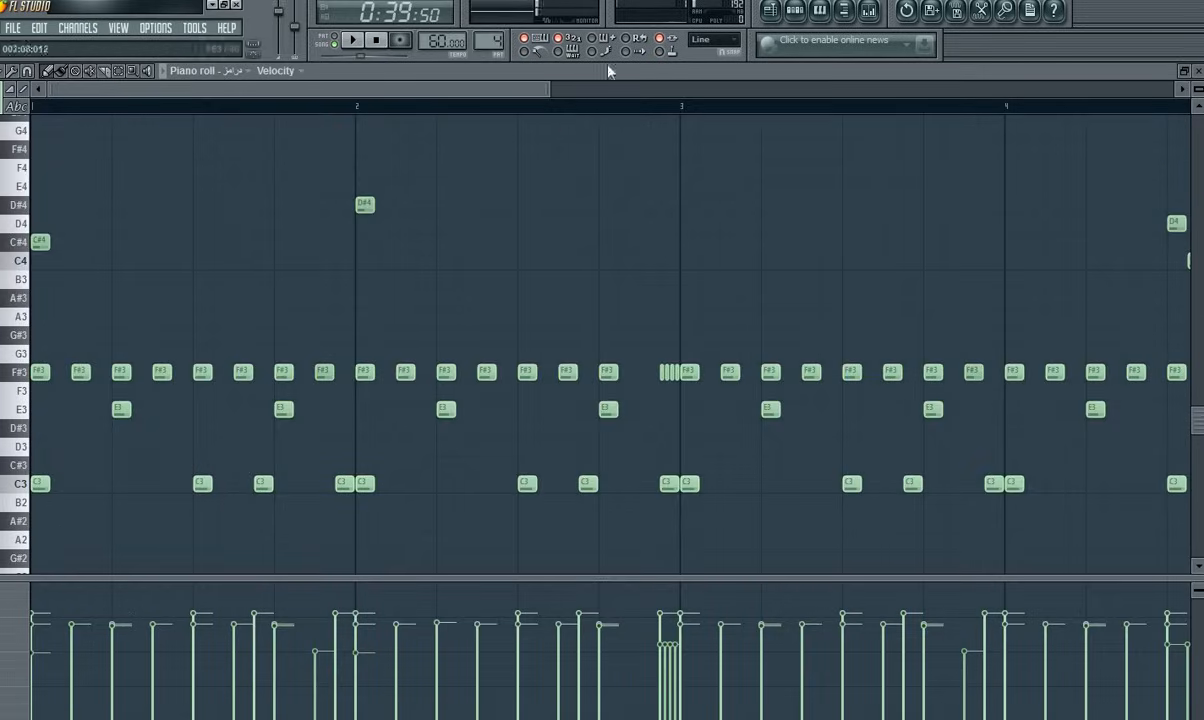
# Step: Return to Pattern 7's drum piano roll and replace the long C3 note with a one-step C3 note at the start of bar 1
pyautogui.click(703, 40)
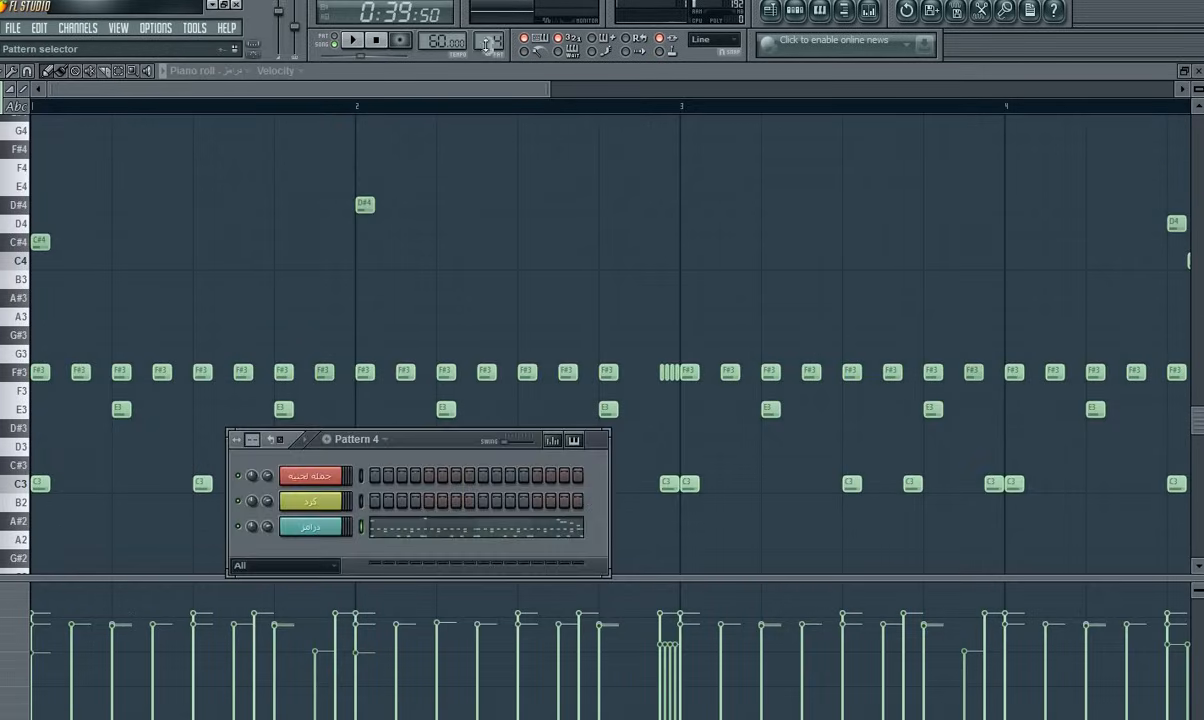
pyautogui.scroll(-3, 488, 40)
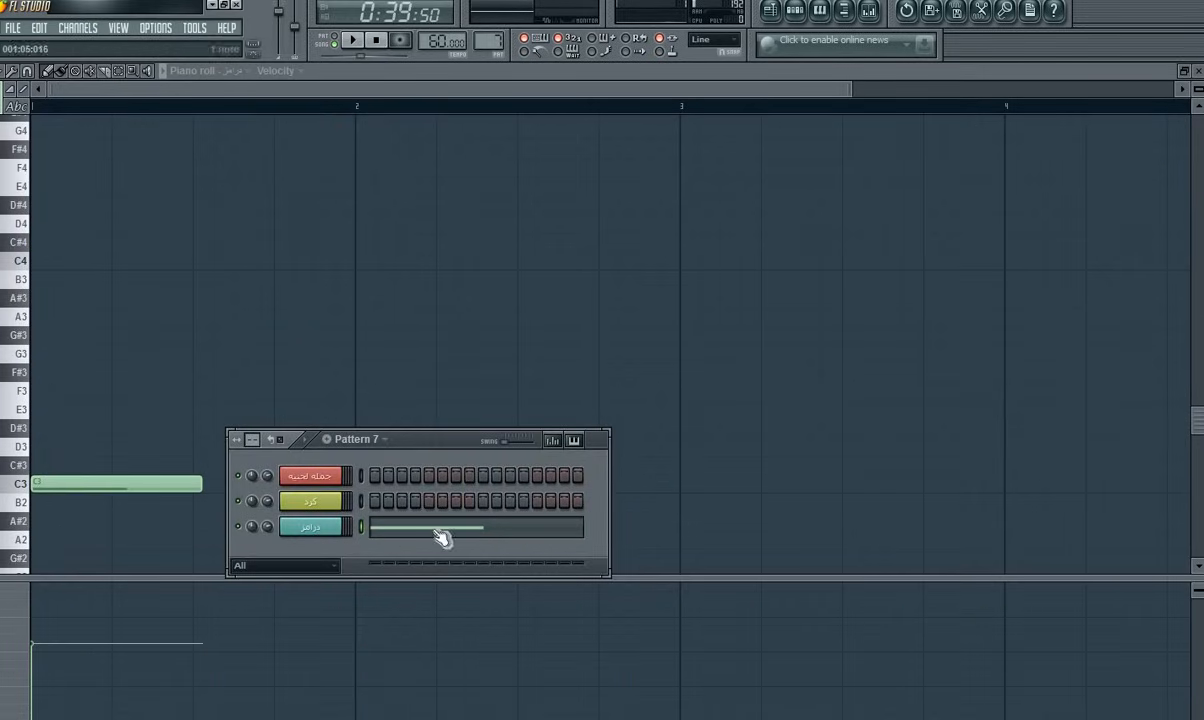
pyautogui.click(441, 538)
pyautogui.click(95, 400)
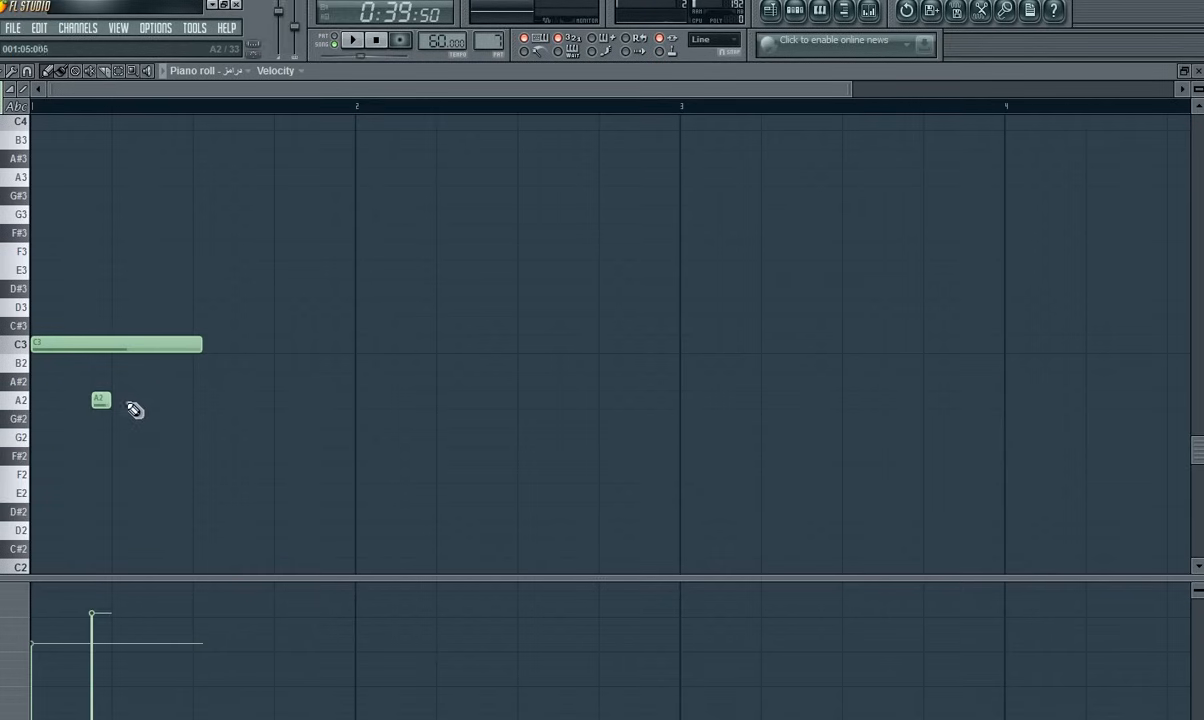
pyautogui.rightClick(188, 347)
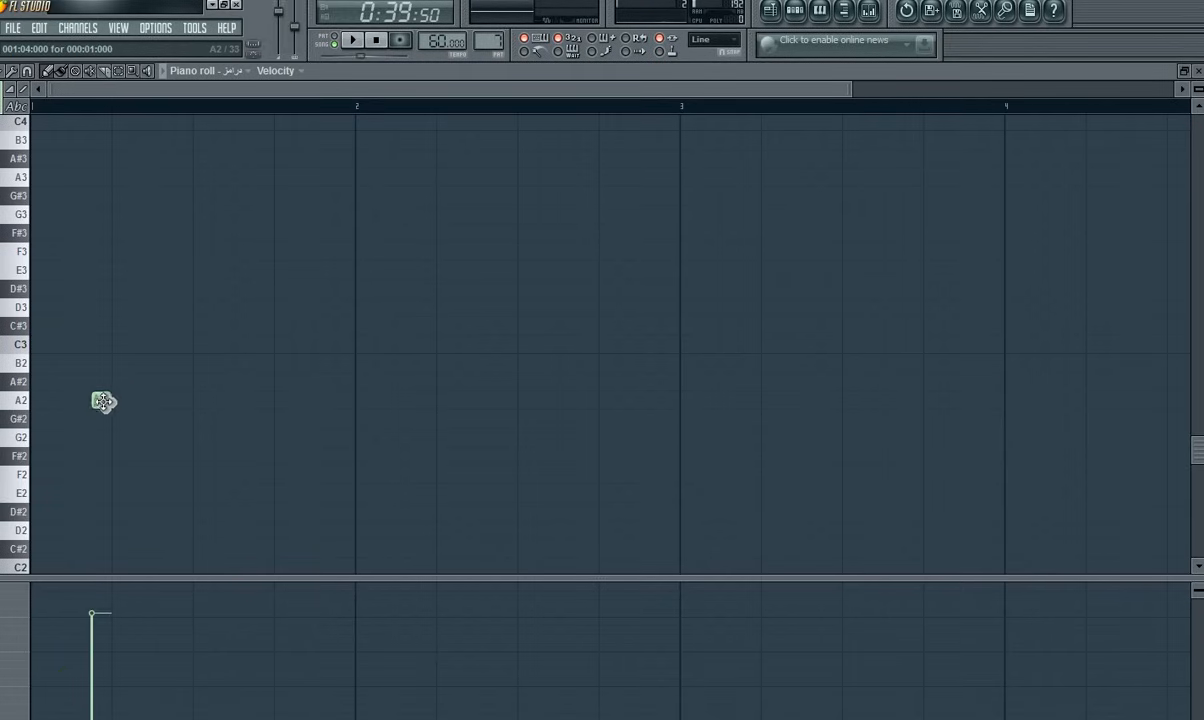
pyautogui.moveTo(101, 402); pyautogui.dragTo(42, 345)
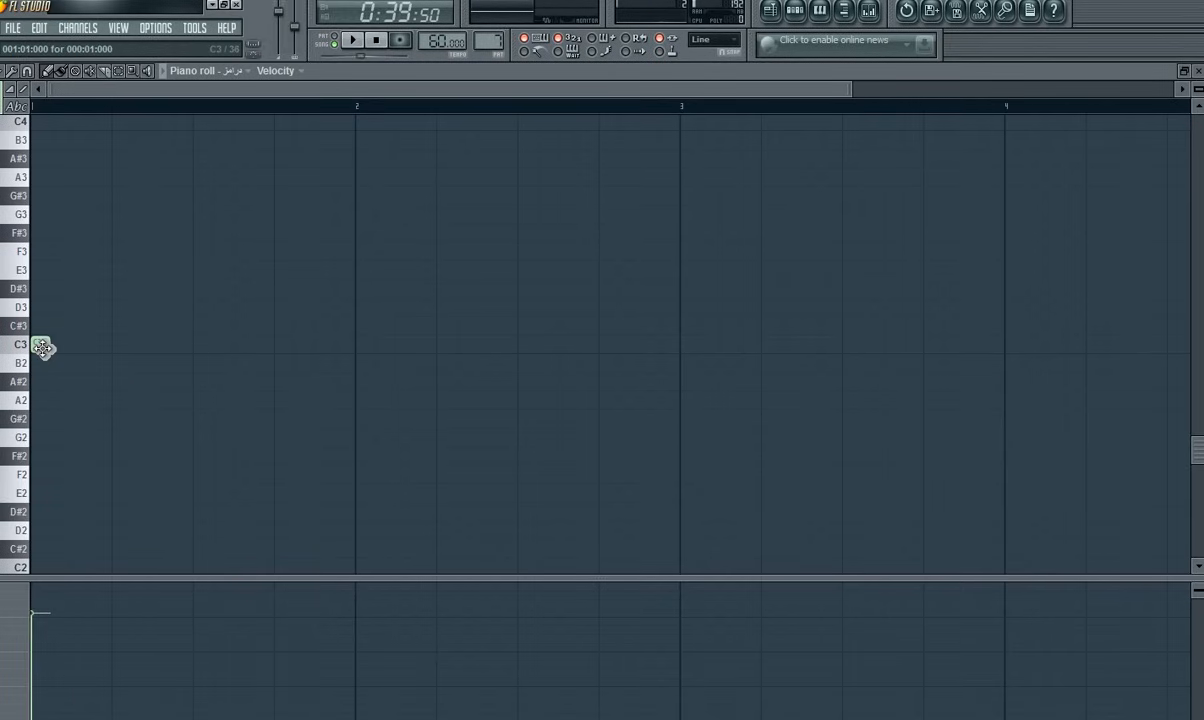
# Step: Add one-step C3 notes on steps 4, 9, 12 and 16 of bar 1
pyautogui.click(99, 344)
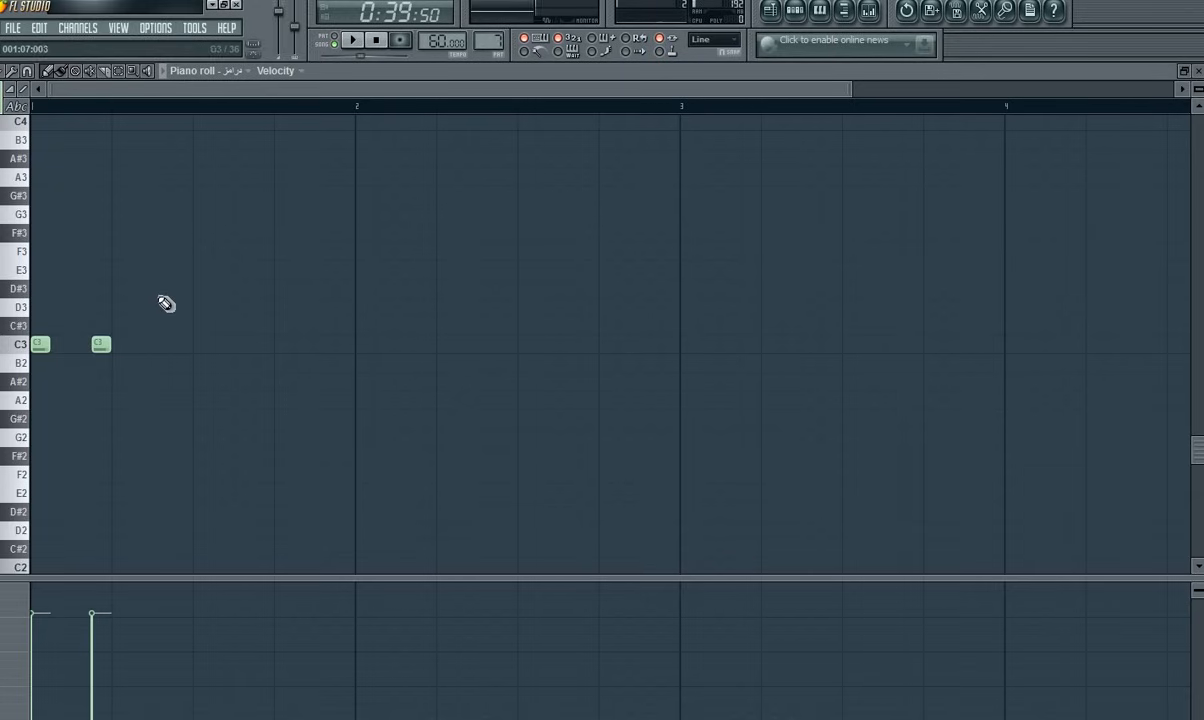
pyautogui.click(199, 344)
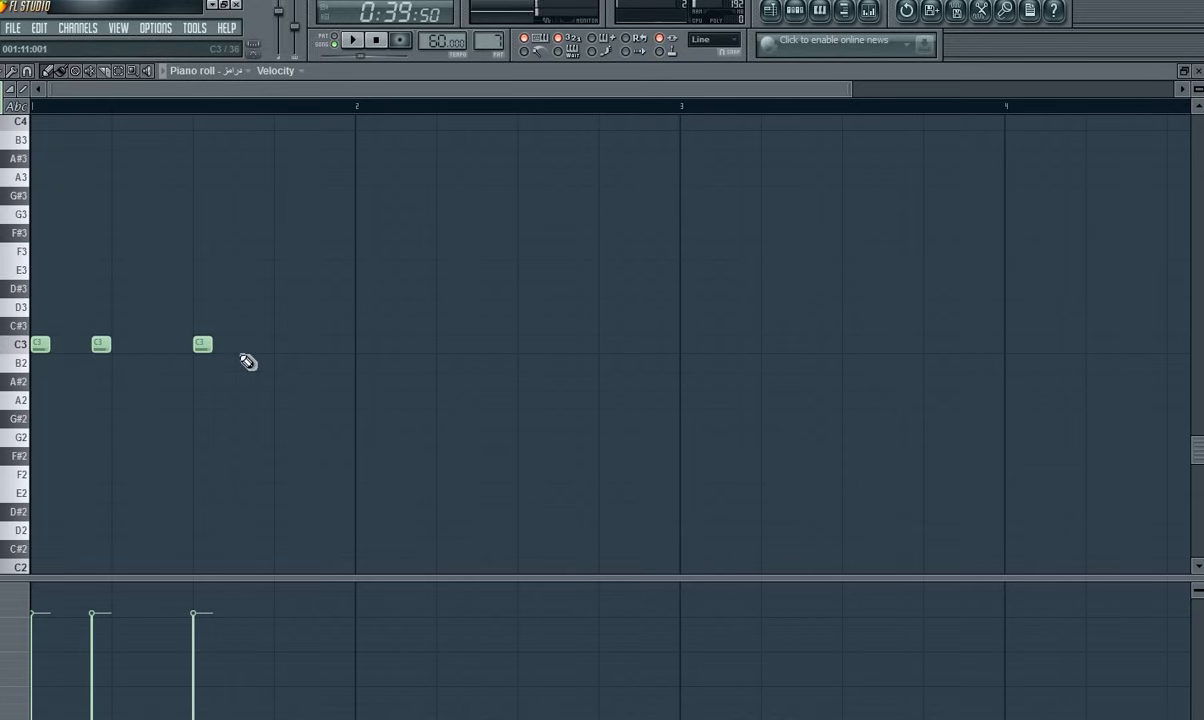
pyautogui.click(262, 344)
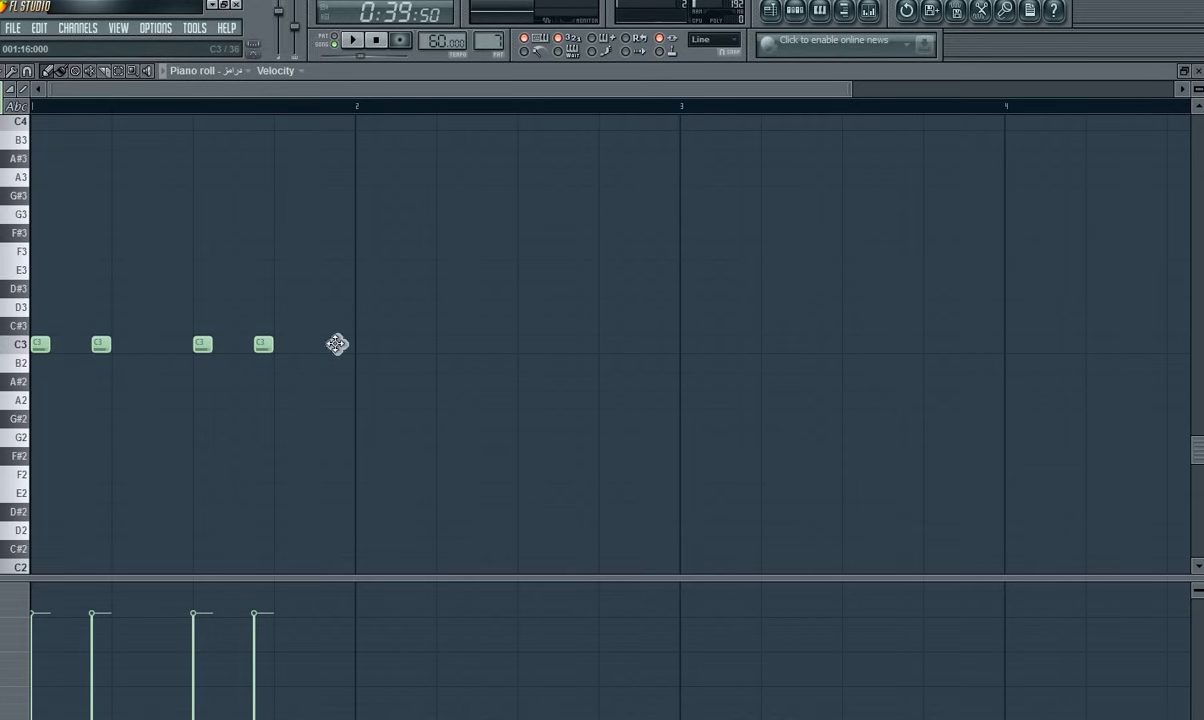
pyautogui.click(337, 344)
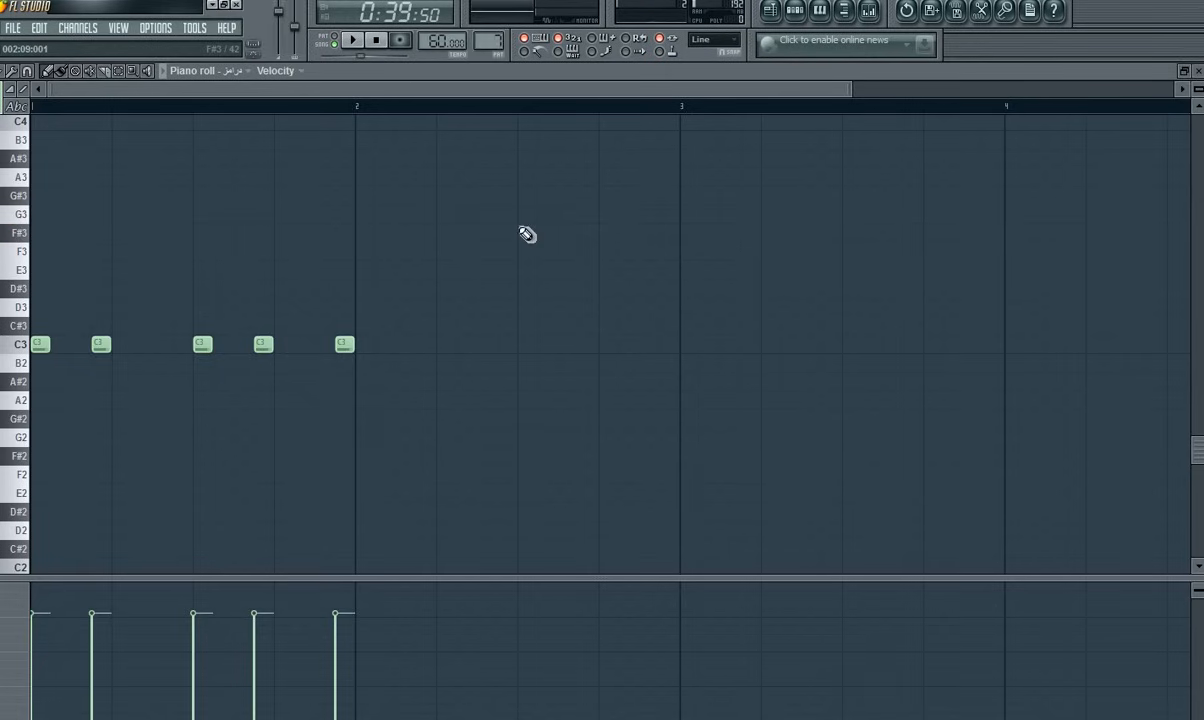
# Step: Switch playback from song to pattern mode and play the C3 rhythm of Pattern 7
pyautogui.press('space')
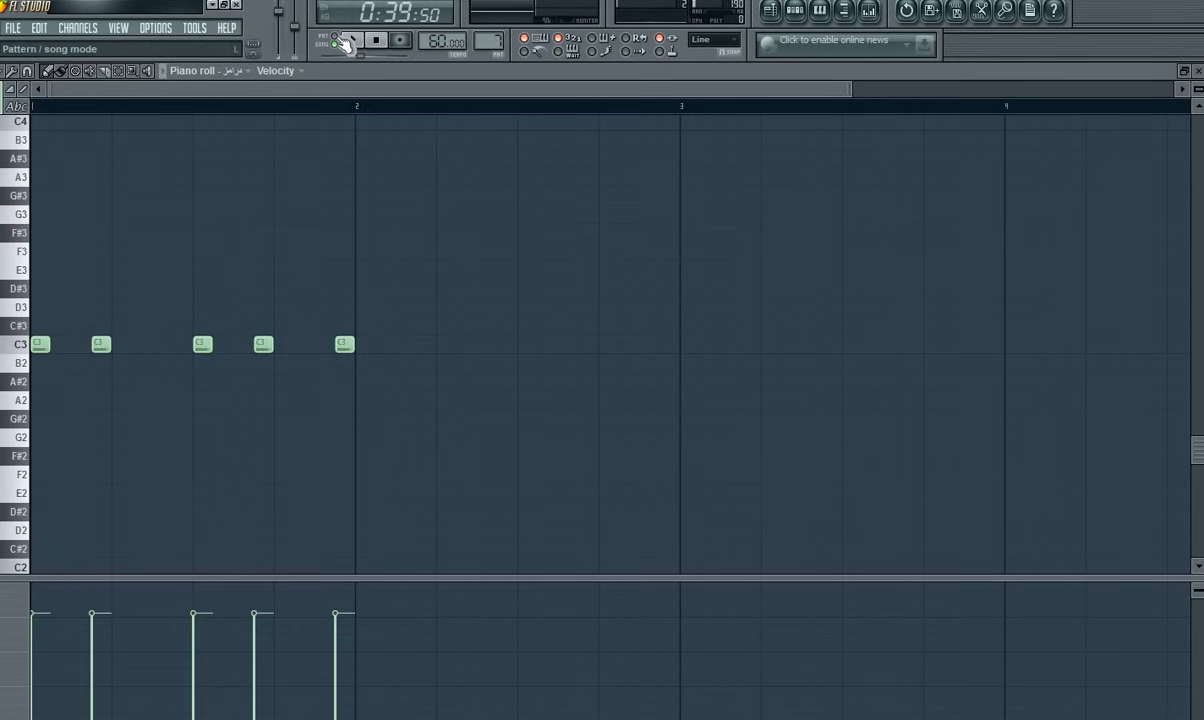
pyautogui.click(337, 39)
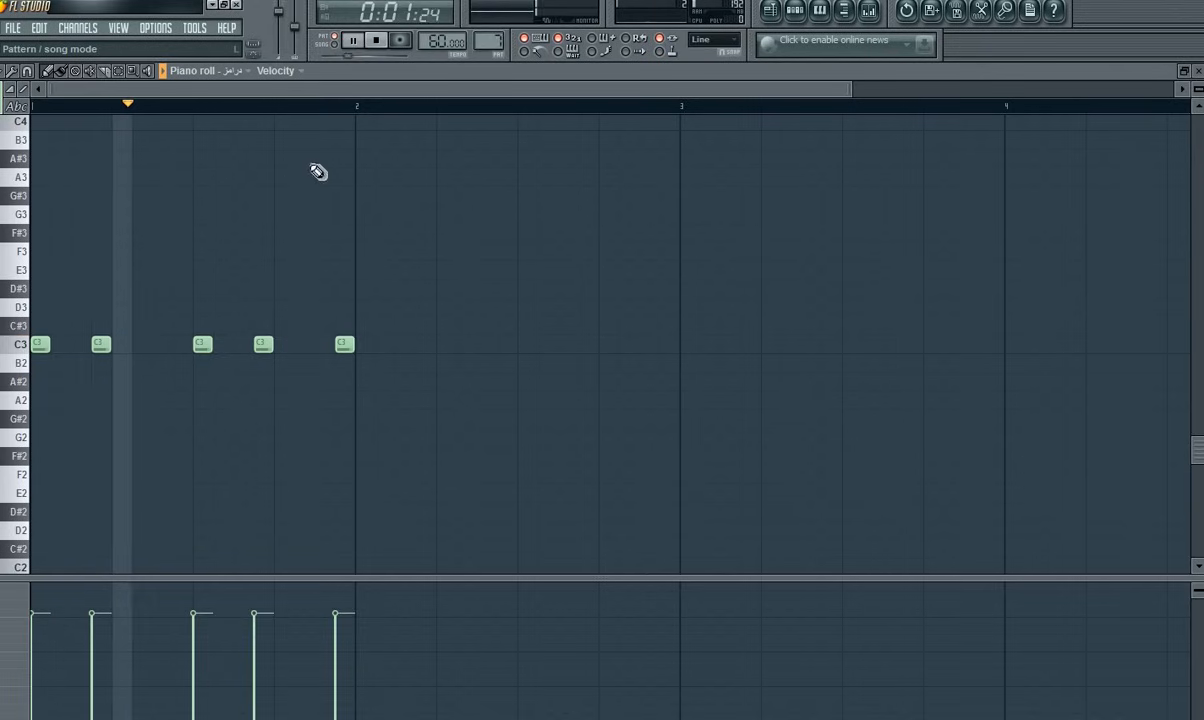
pyautogui.press('space')
# Step: Audition the drum keys around E3 and add E3 notes on steps 5 and 13 of bar 1
pyautogui.click(21, 256)
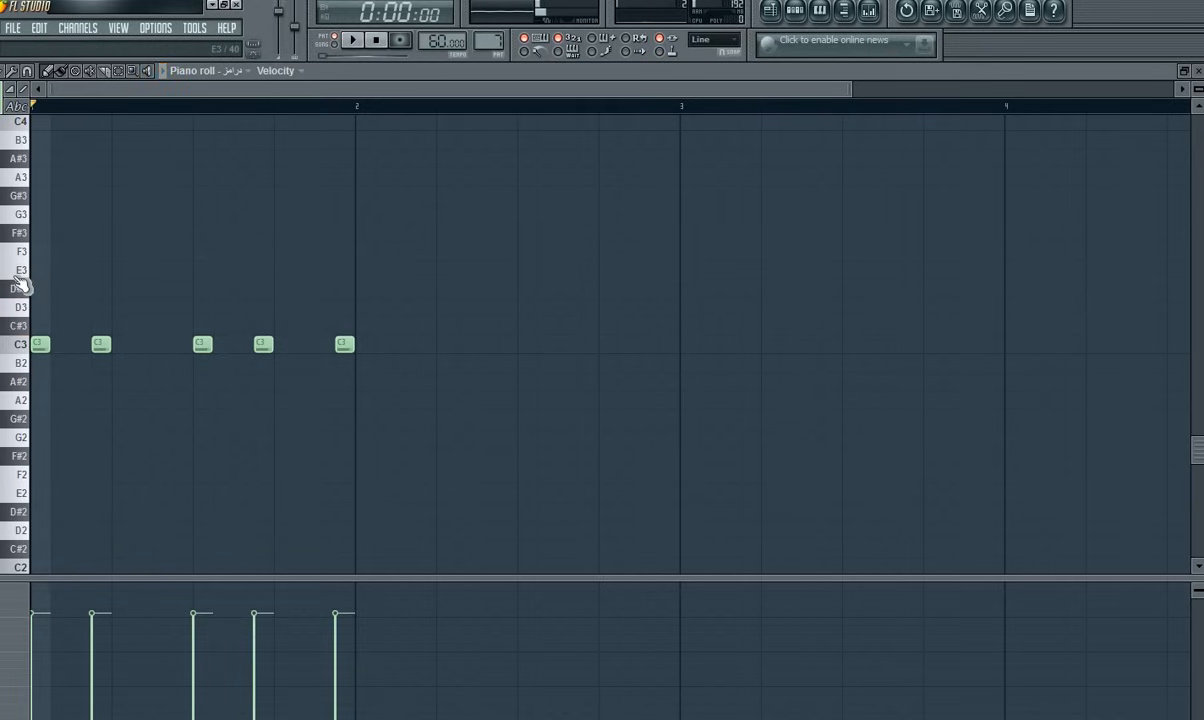
pyautogui.click(118, 270)
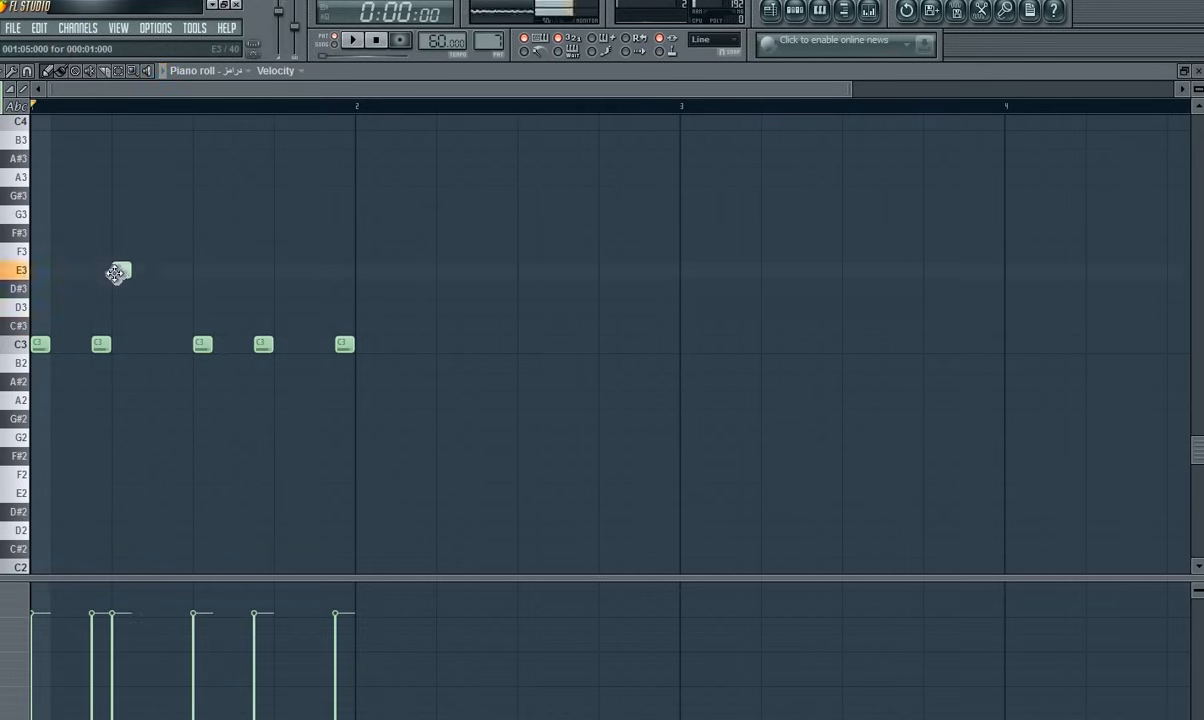
pyautogui.click(280, 270)
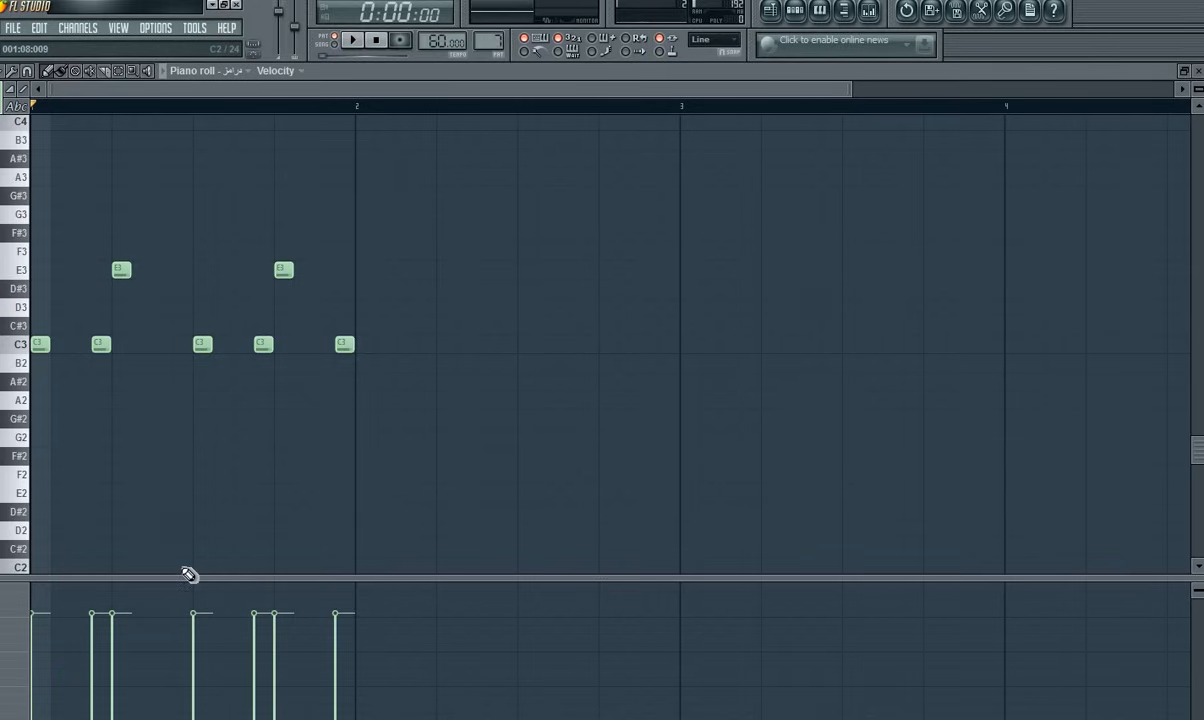
# Step: Enlarge the velocity lane, lower both E3 notes to about 70% velocity and play the pattern
pyautogui.moveTo(186, 574); pyautogui.dragTo(207, 379)
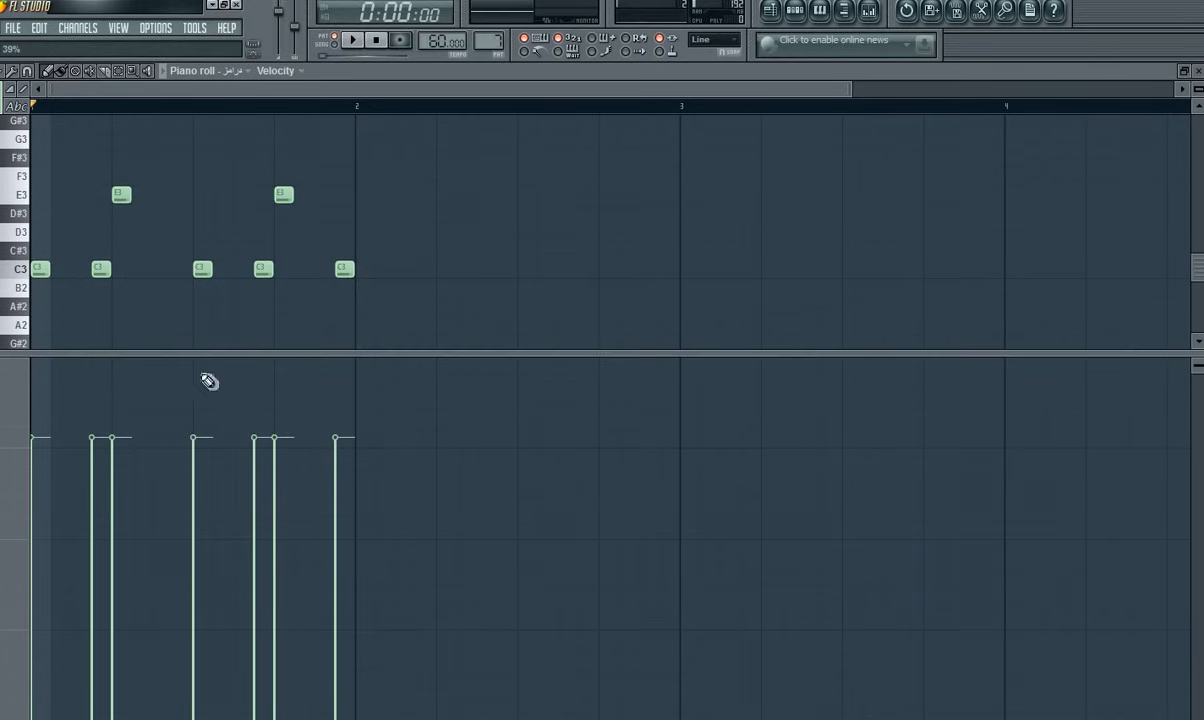
pyautogui.click(96, 479)
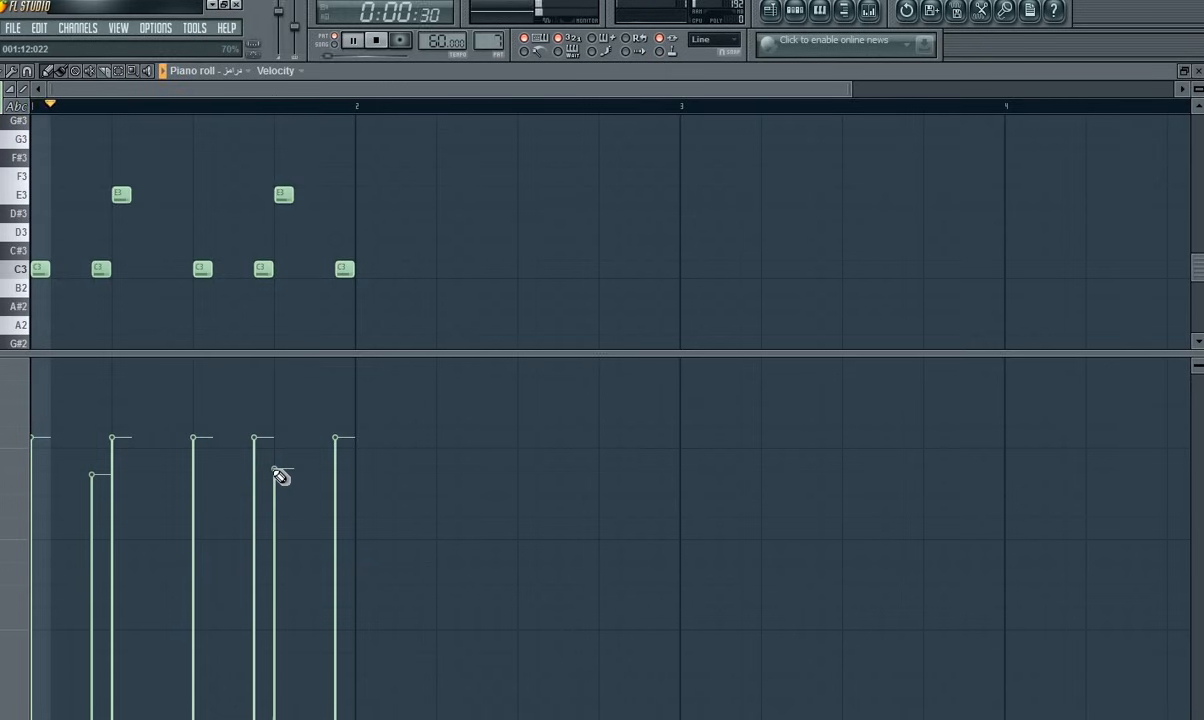
pyautogui.click(97, 441)
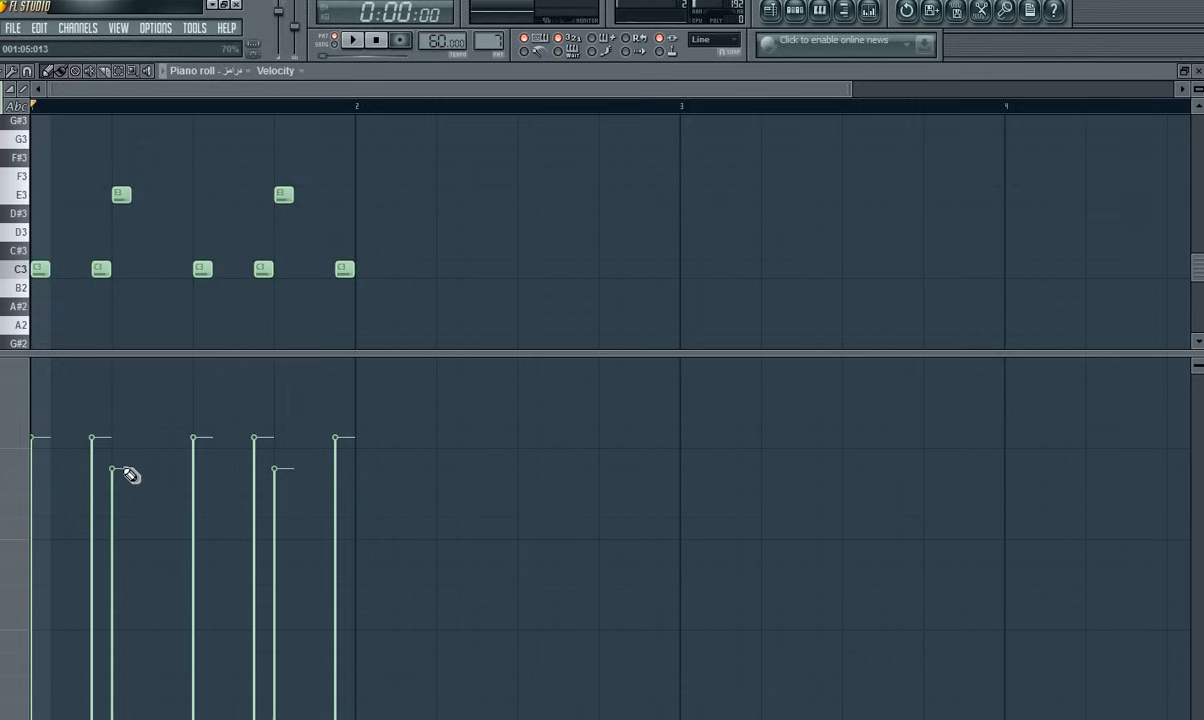
pyautogui.press('space')
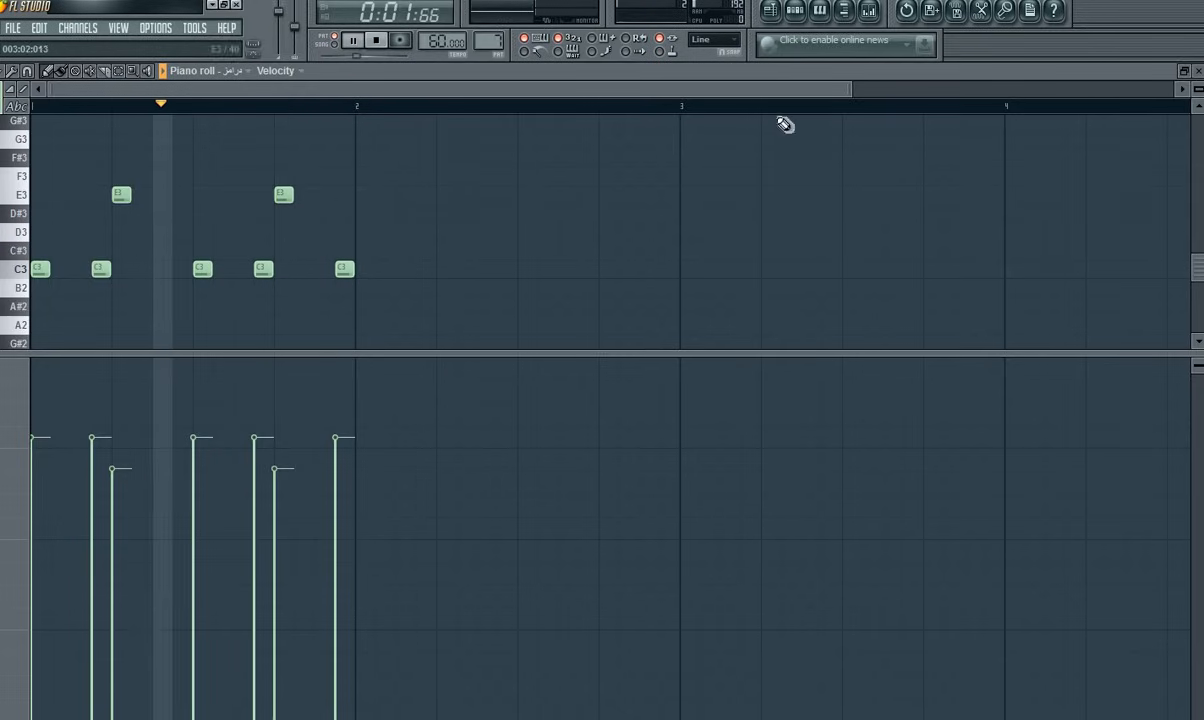
pyautogui.moveTo(780, 93); pyautogui.dragTo(881, 93)
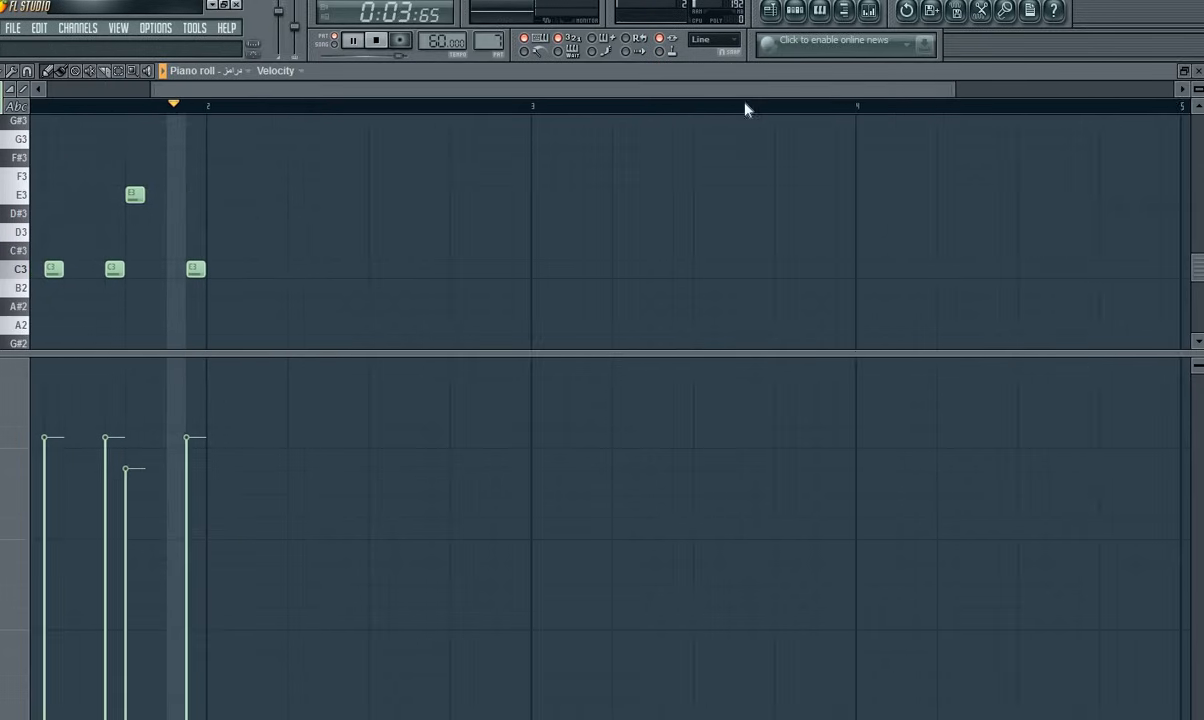
pyautogui.press('space')
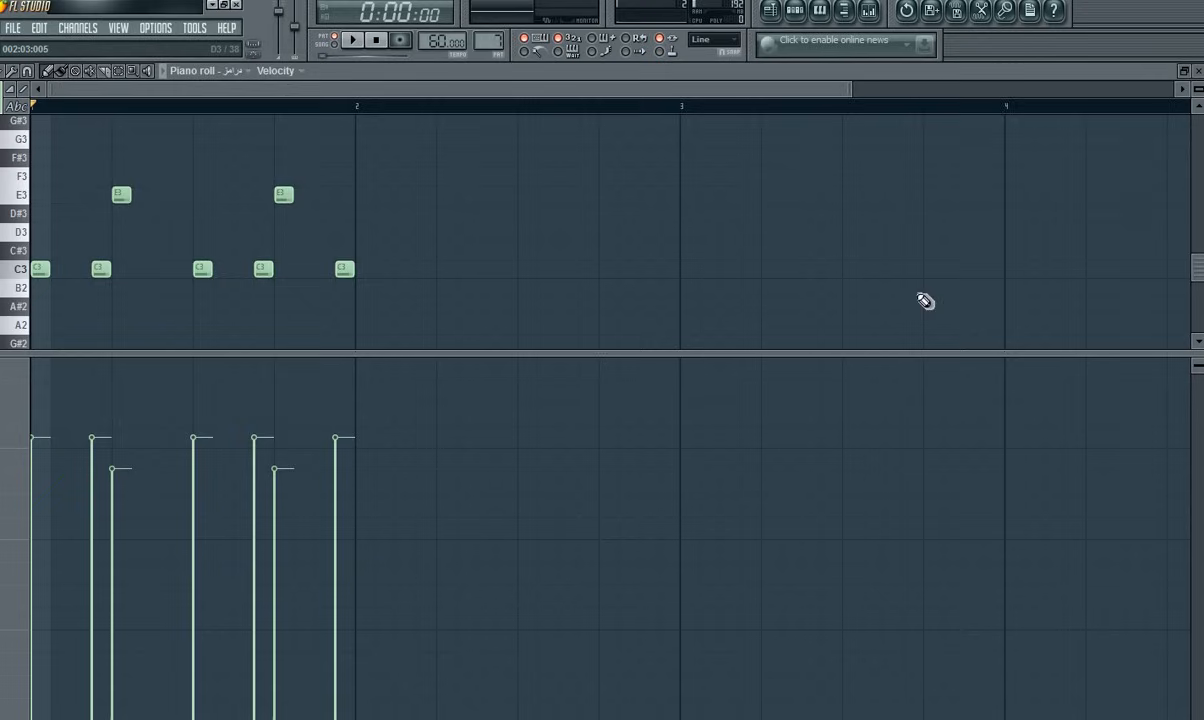
# Step: Shrink the velocity lane, add F#3 notes on the first five steps of bar 1 and play the pattern
pyautogui.scroll(-3, 1199, 268)
pyautogui.scroll(3, 1199, 268)
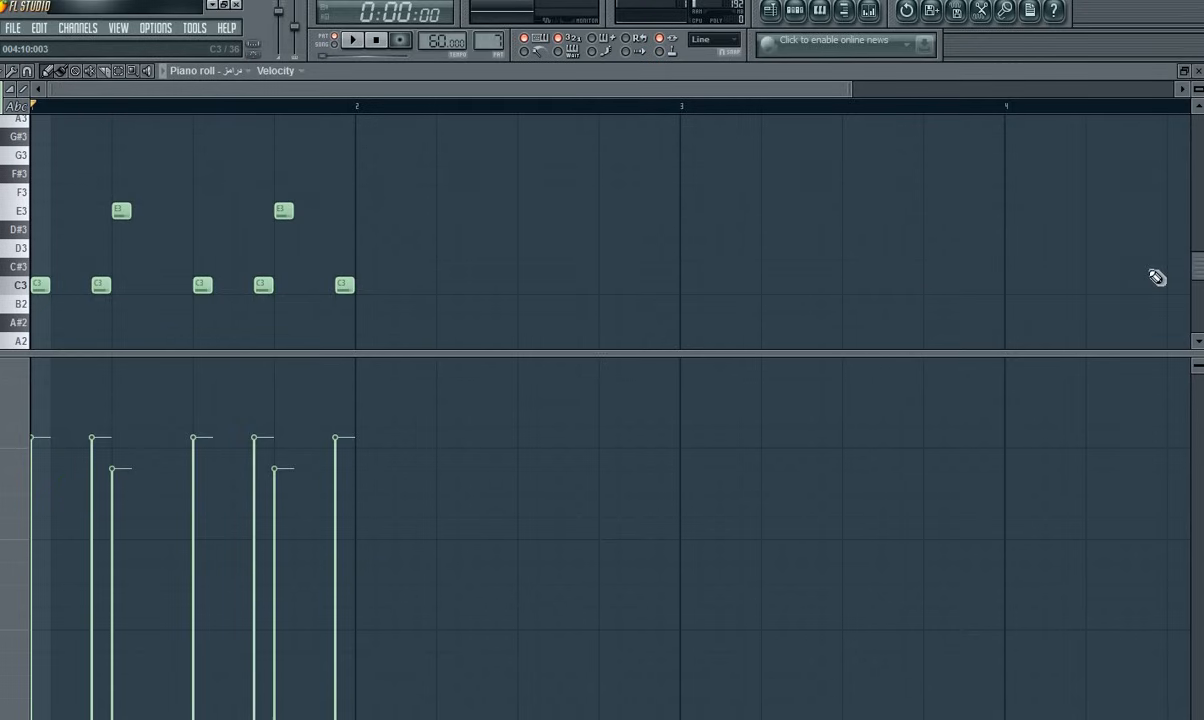
pyautogui.moveTo(545, 355); pyautogui.dragTo(529, 614)
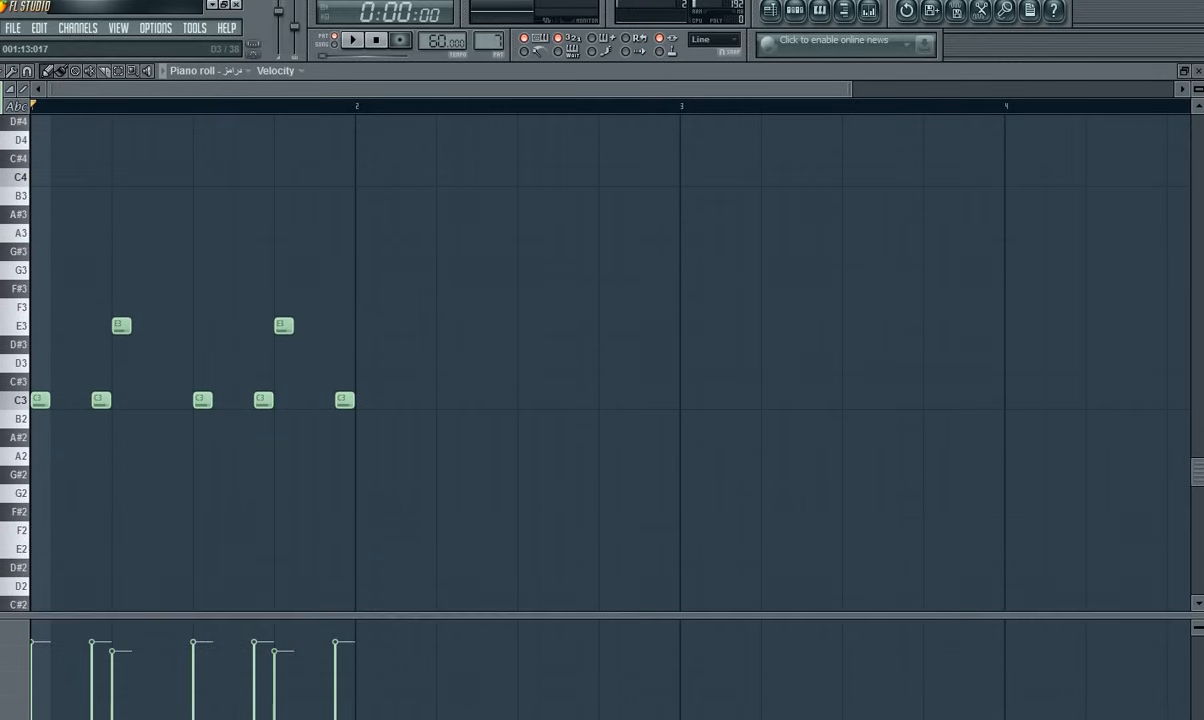
pyautogui.click(45, 290)
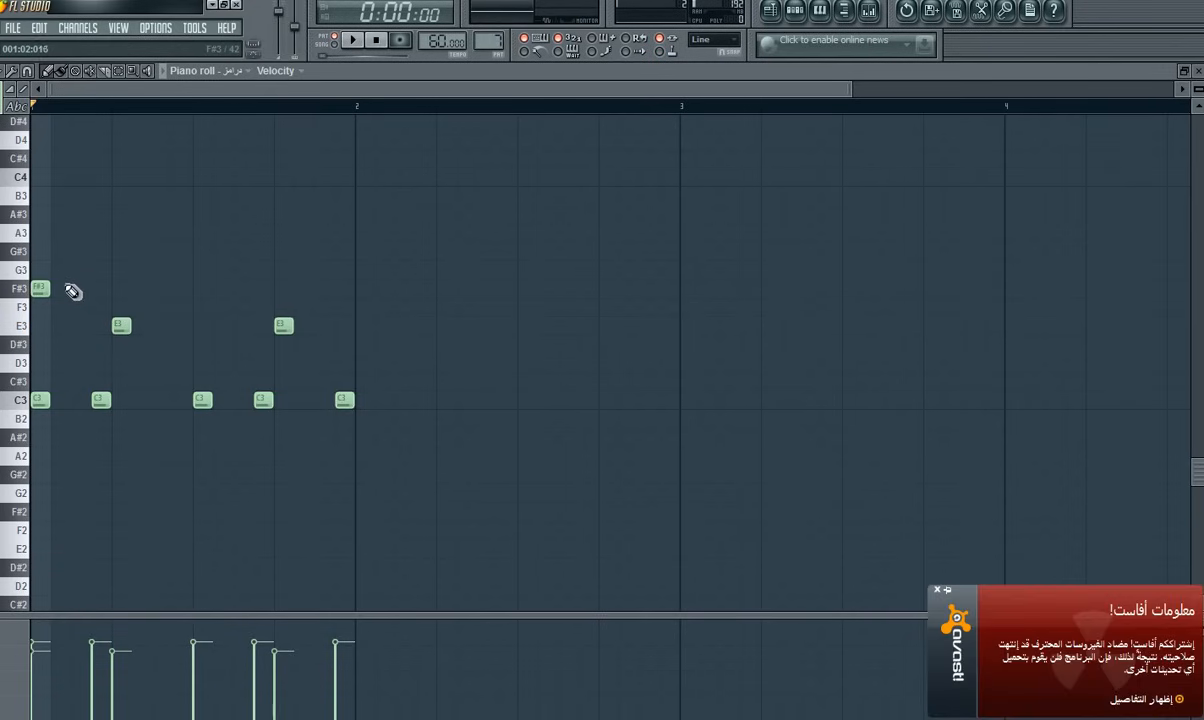
pyautogui.click(60, 289)
pyautogui.click(80, 289)
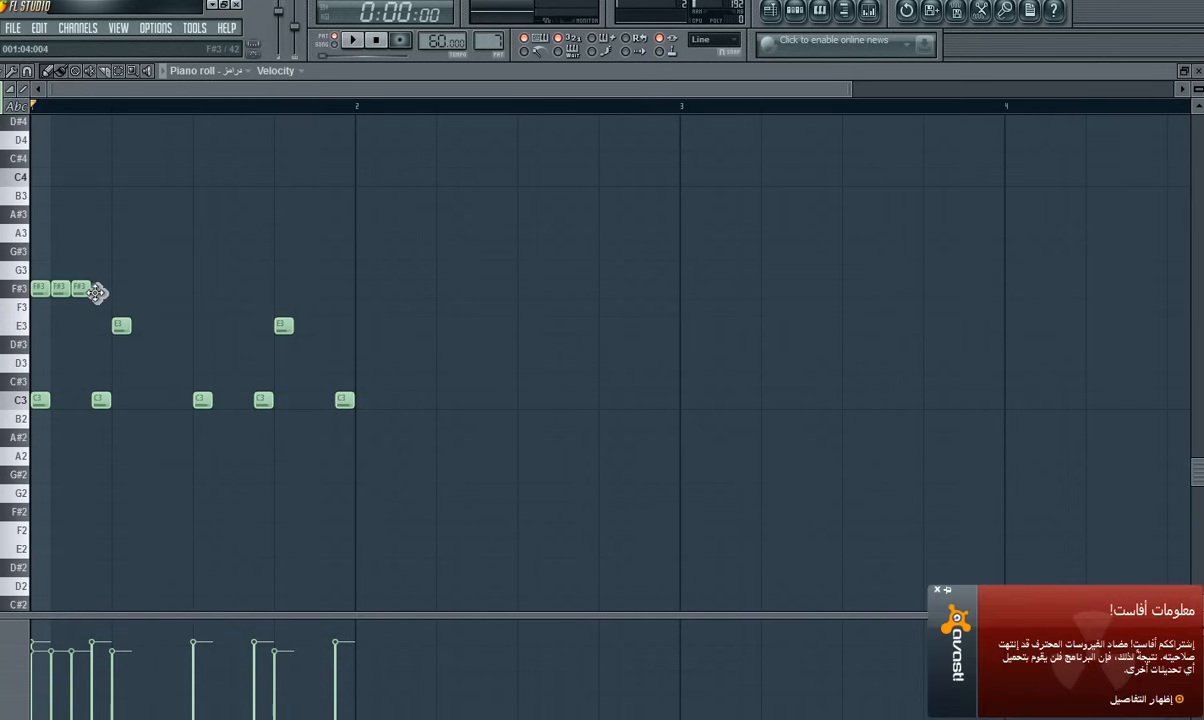
pyautogui.press('space')
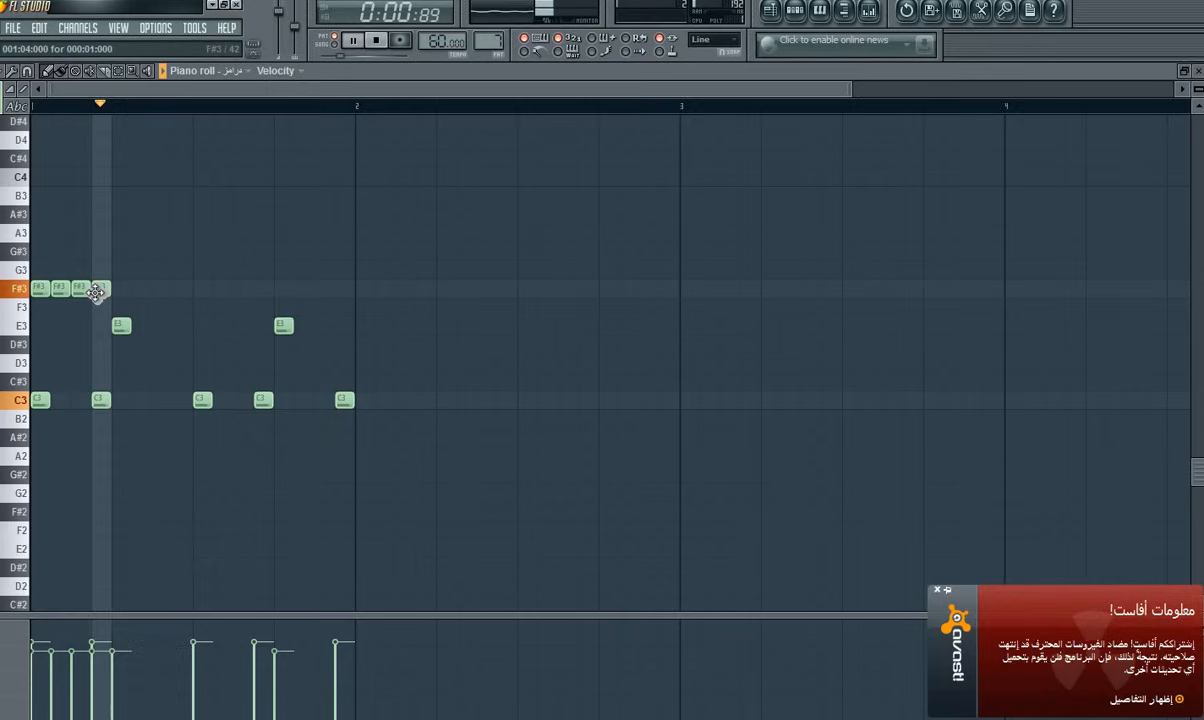
pyautogui.press('space')
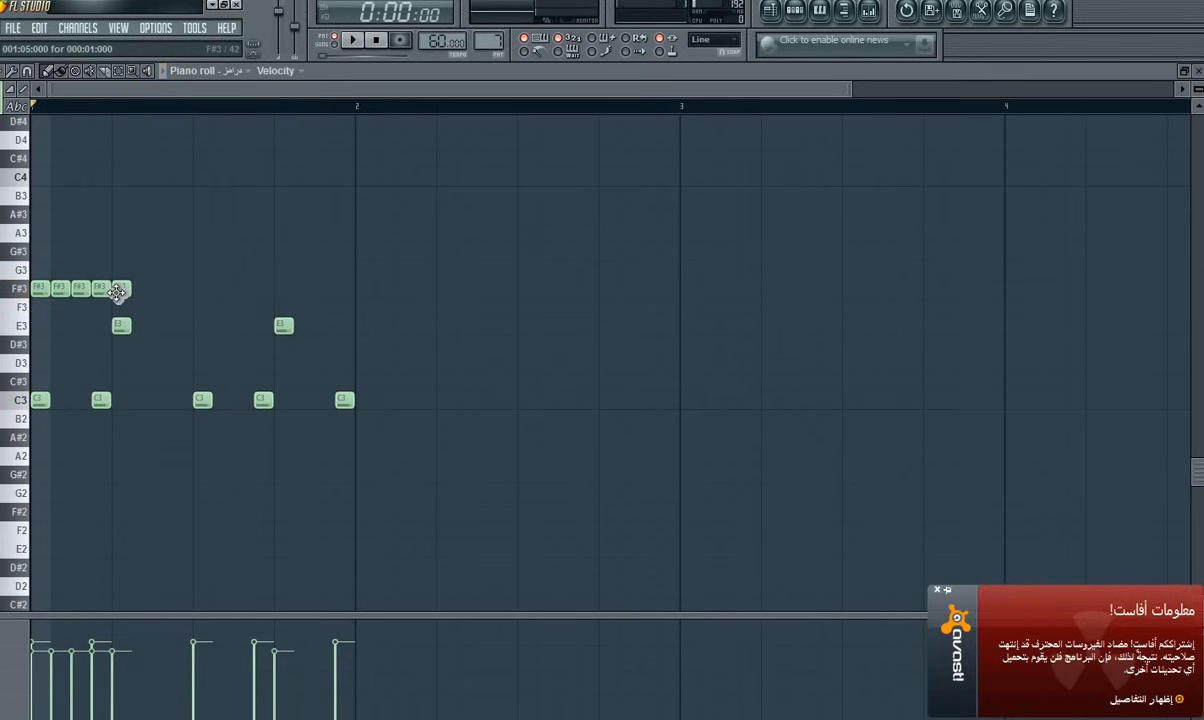
# Step: Play the pattern again and add F#3 notes on steps 9, 11 and 13 of bar 1
pyautogui.press('space')
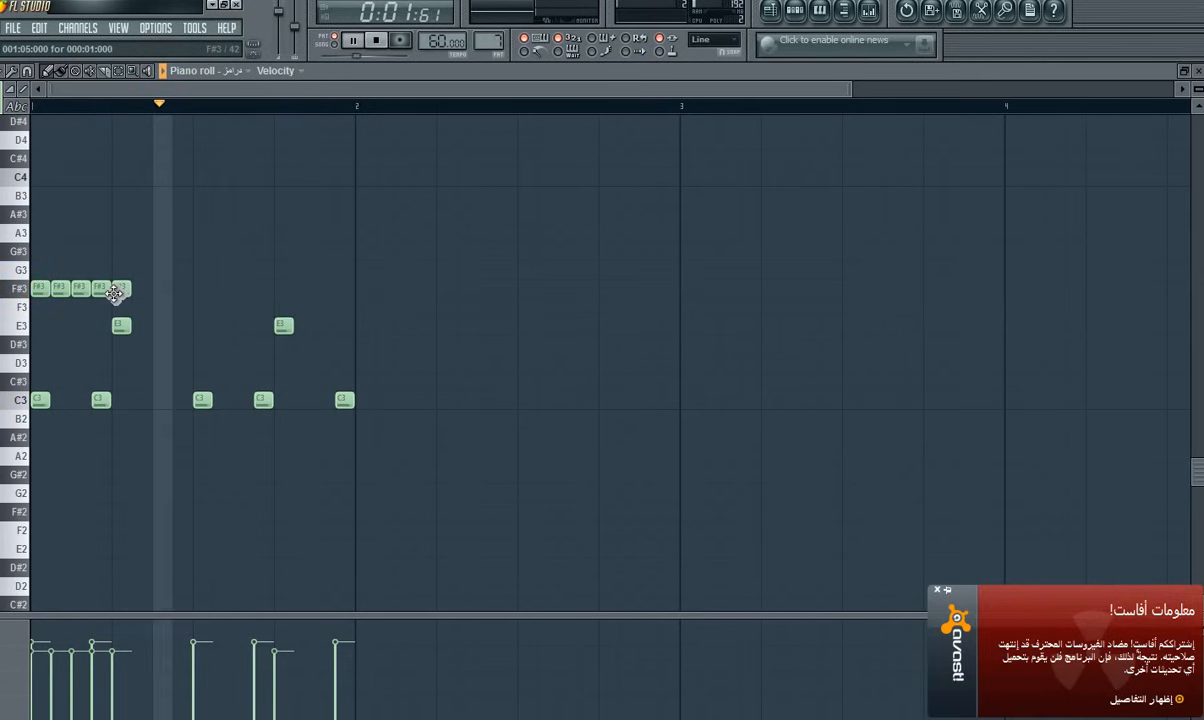
pyautogui.click(202, 289)
pyautogui.click(242, 289)
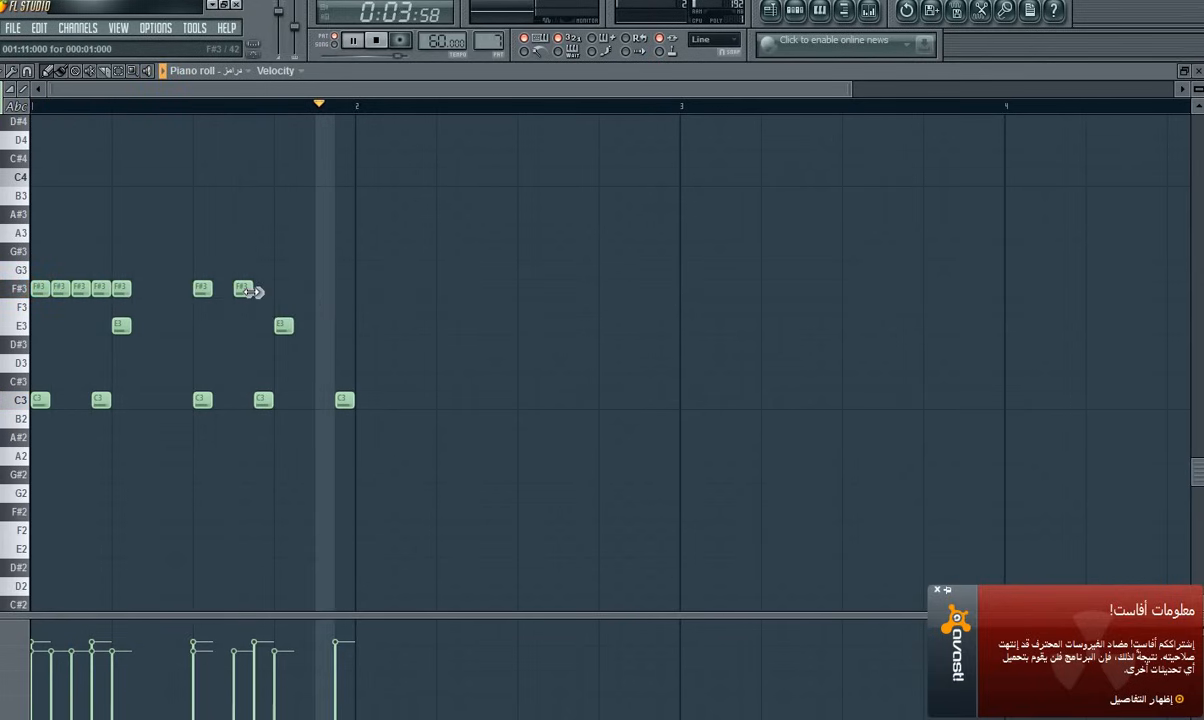
pyautogui.click(283, 289)
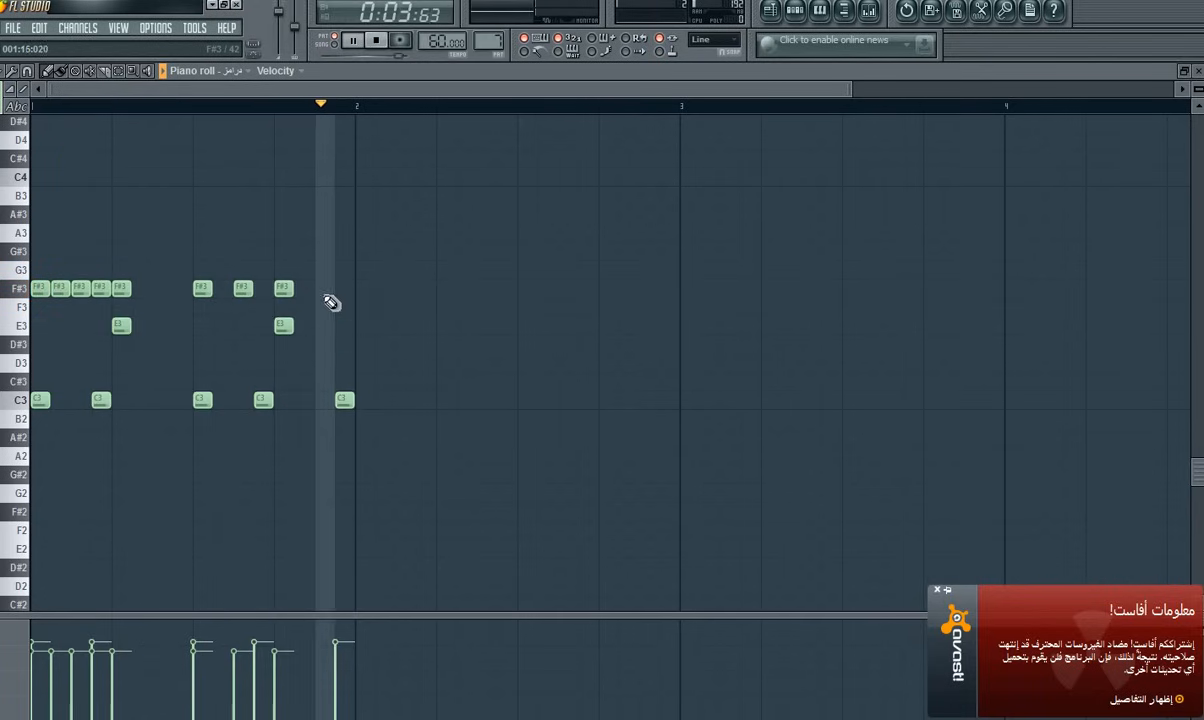
# Step: Add an F#3 note on step 15 of bar 1, stop playback, and add short F#3 notes across step 16 using a finer snap
pyautogui.click(324, 290)
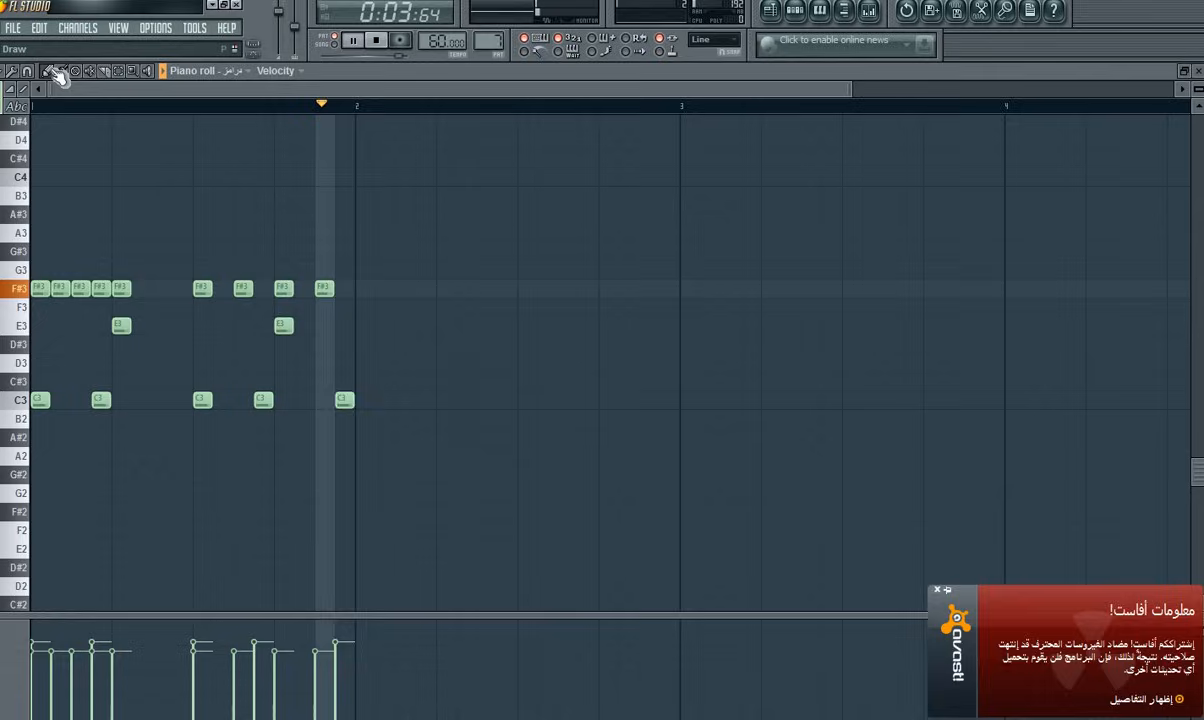
pyautogui.press('space')
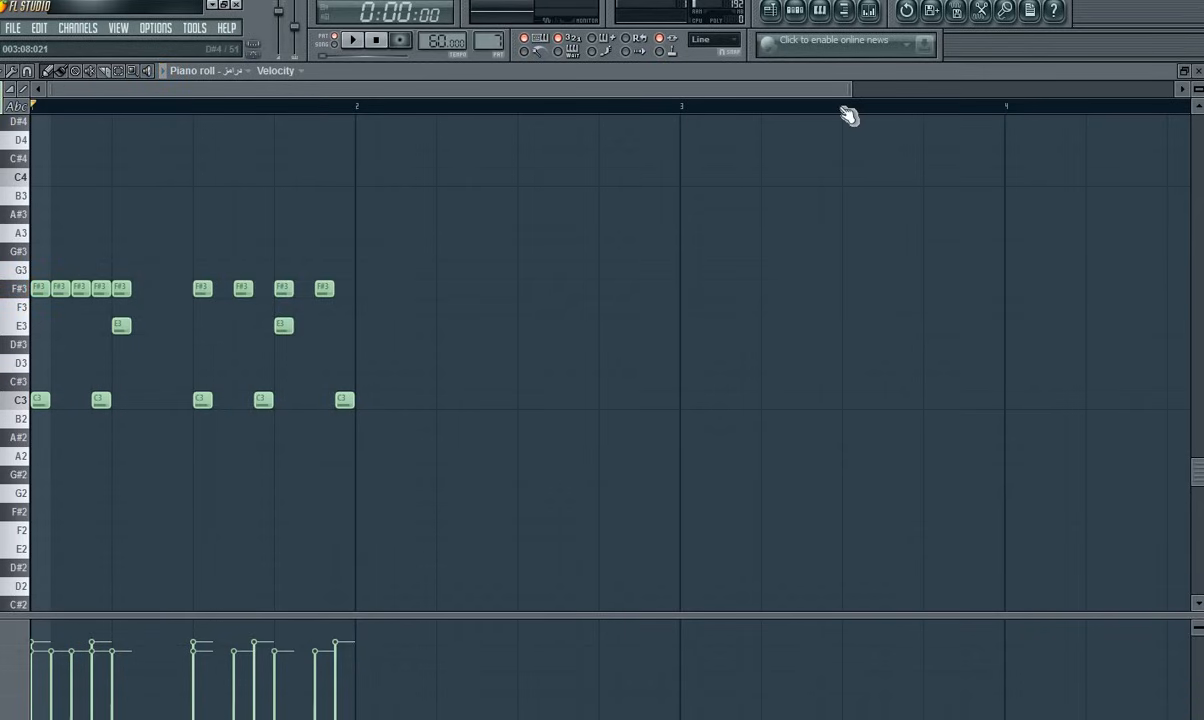
pyautogui.moveTo(851, 93); pyautogui.dragTo(470, 89)
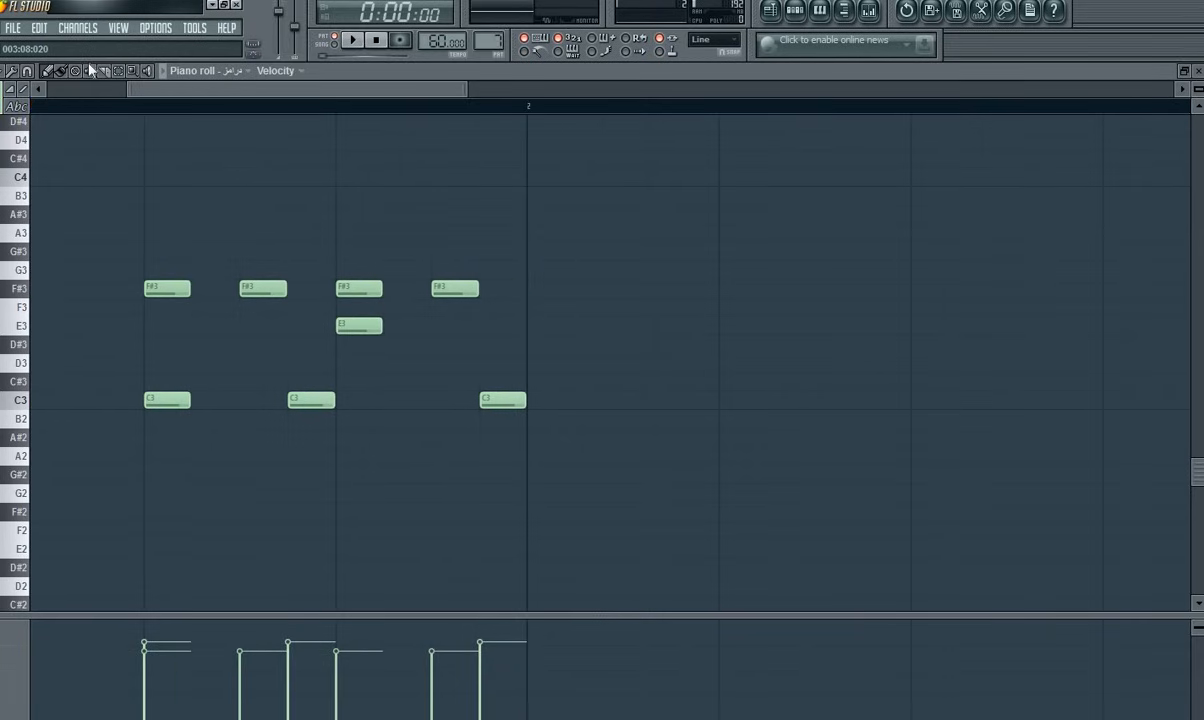
pyautogui.click(28, 71)
pyautogui.click(52, 152)
pyautogui.click(497, 292)
pyautogui.click(501, 291)
pyautogui.moveTo(501, 297); pyautogui.dragTo(496, 292)
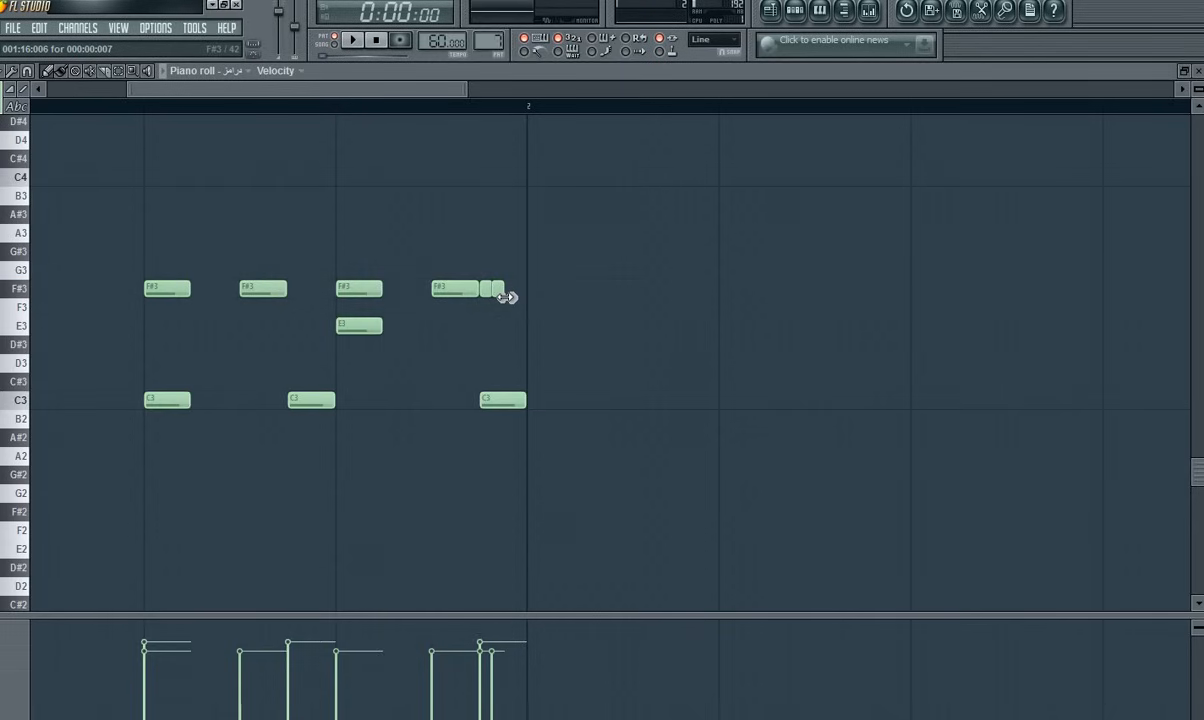
pyautogui.click(509, 291)
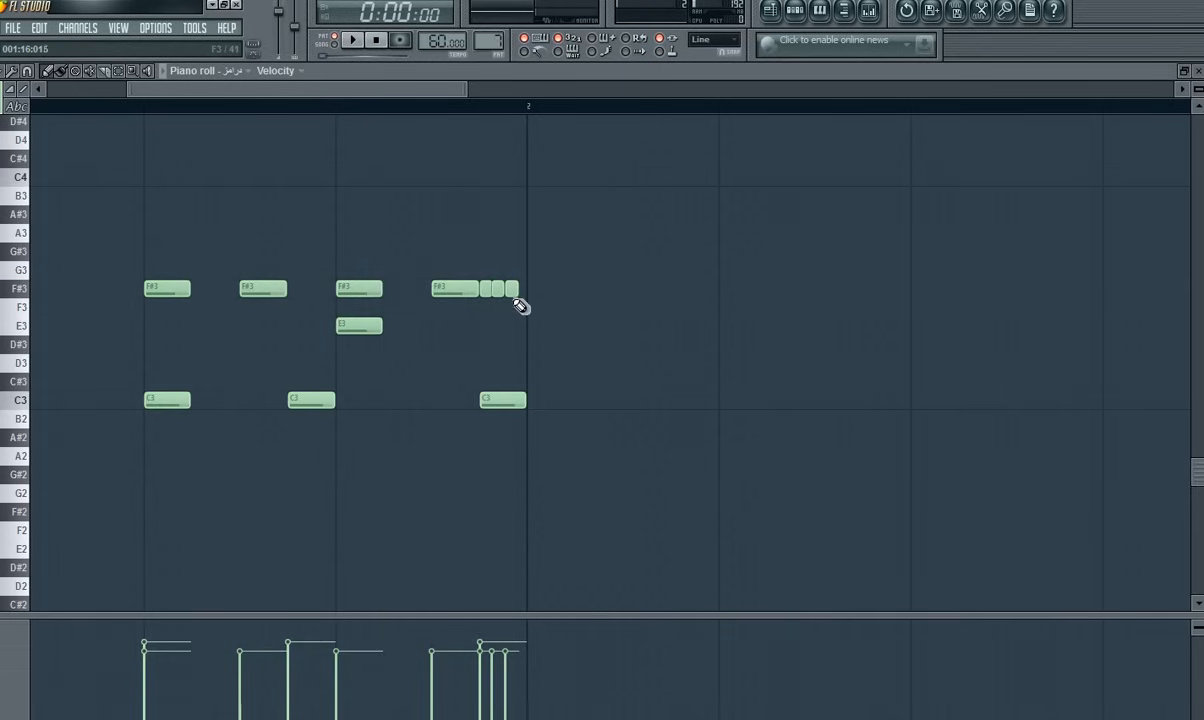
# Step: Rework the short F#3 notes on step 16 into four equal, evenly spaced 6-tick notes and play the pattern
pyautogui.moveTo(468, 94); pyautogui.dragTo(278, 107)
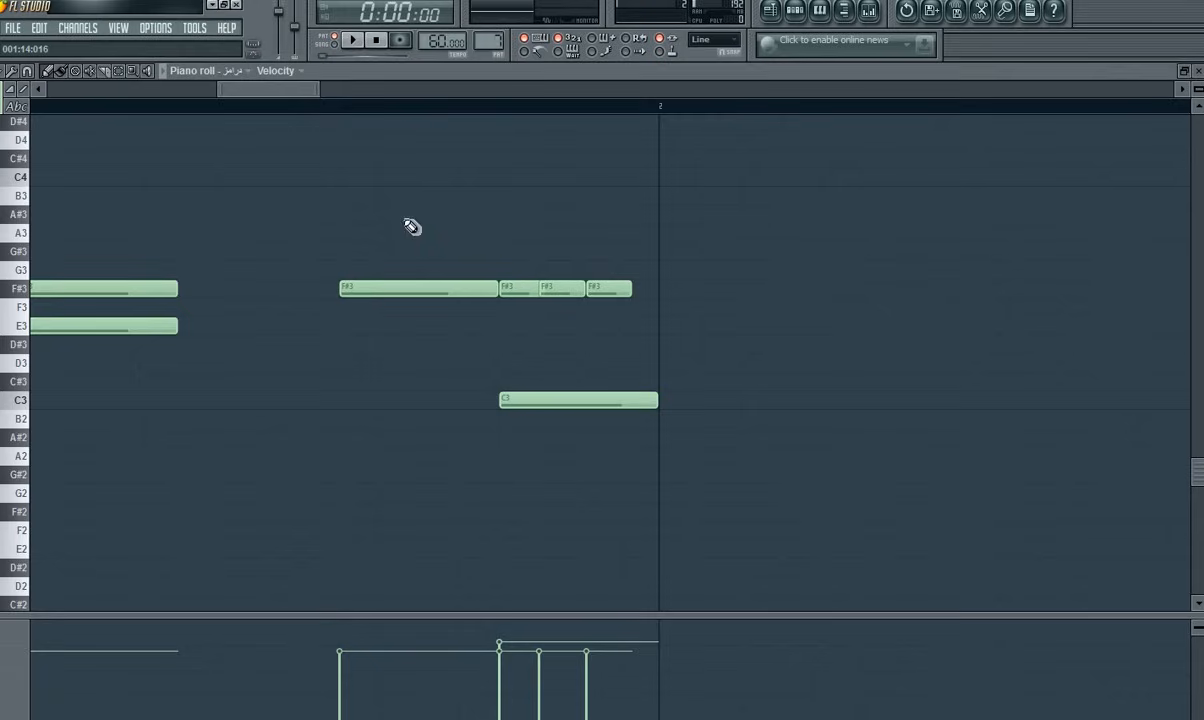
pyautogui.rightClick(560, 291)
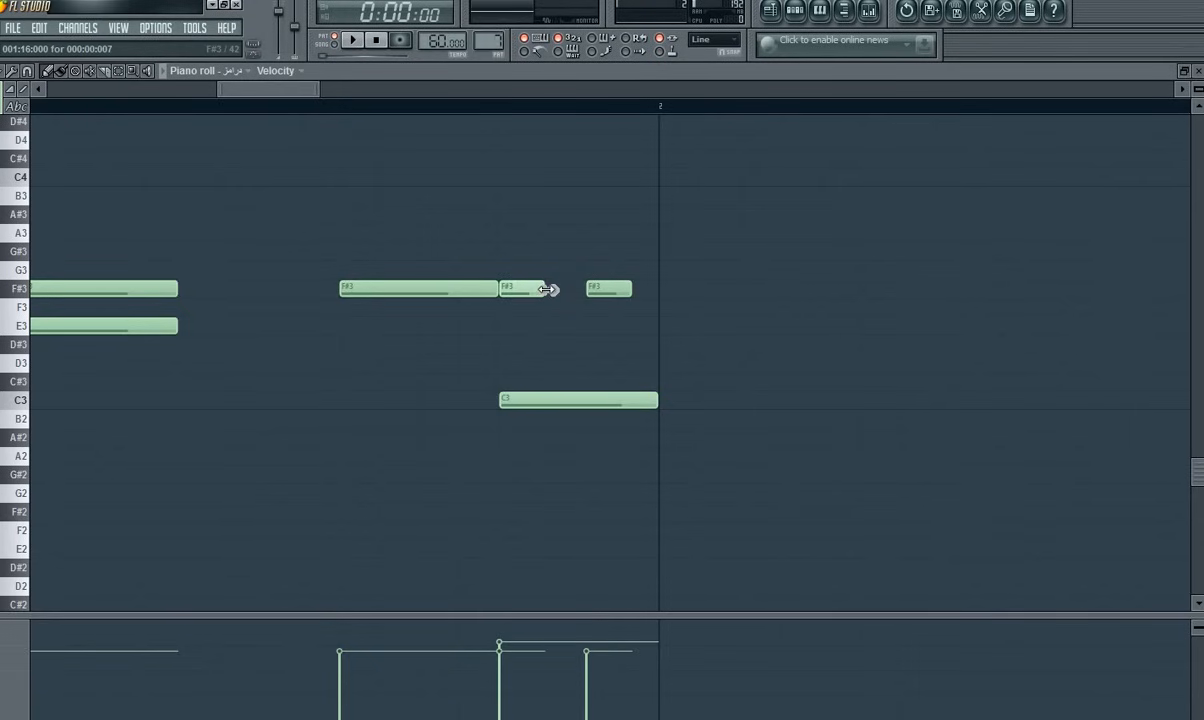
pyautogui.moveTo(543, 289)
pyautogui.mouseDown()
pyautogui.moveTo(524, 288)
pyautogui.moveTo(541, 295)
pyautogui.mouseUp()
pyautogui.click(543, 295)
pyautogui.rightClick(607, 292)
pyautogui.click(587, 291)
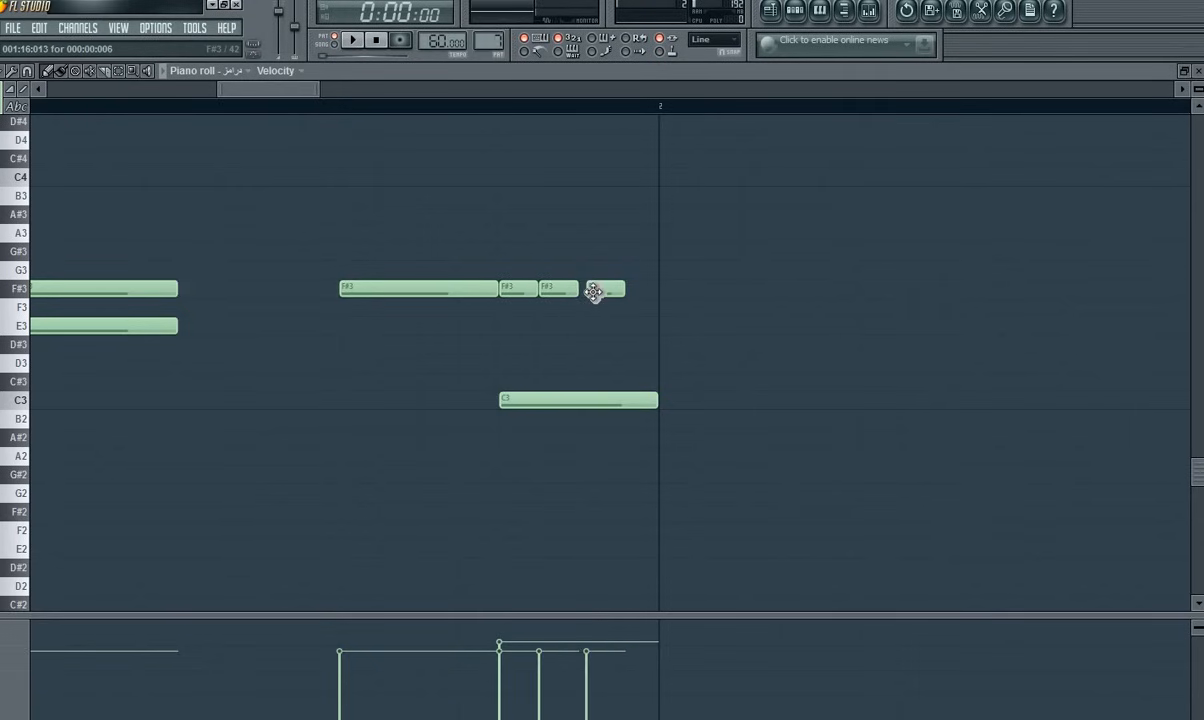
pyautogui.moveTo(595, 291)
pyautogui.mouseDown()
pyautogui.moveTo(582, 292)
pyautogui.moveTo(626, 298)
pyautogui.mouseUp()
pyautogui.click(626, 296)
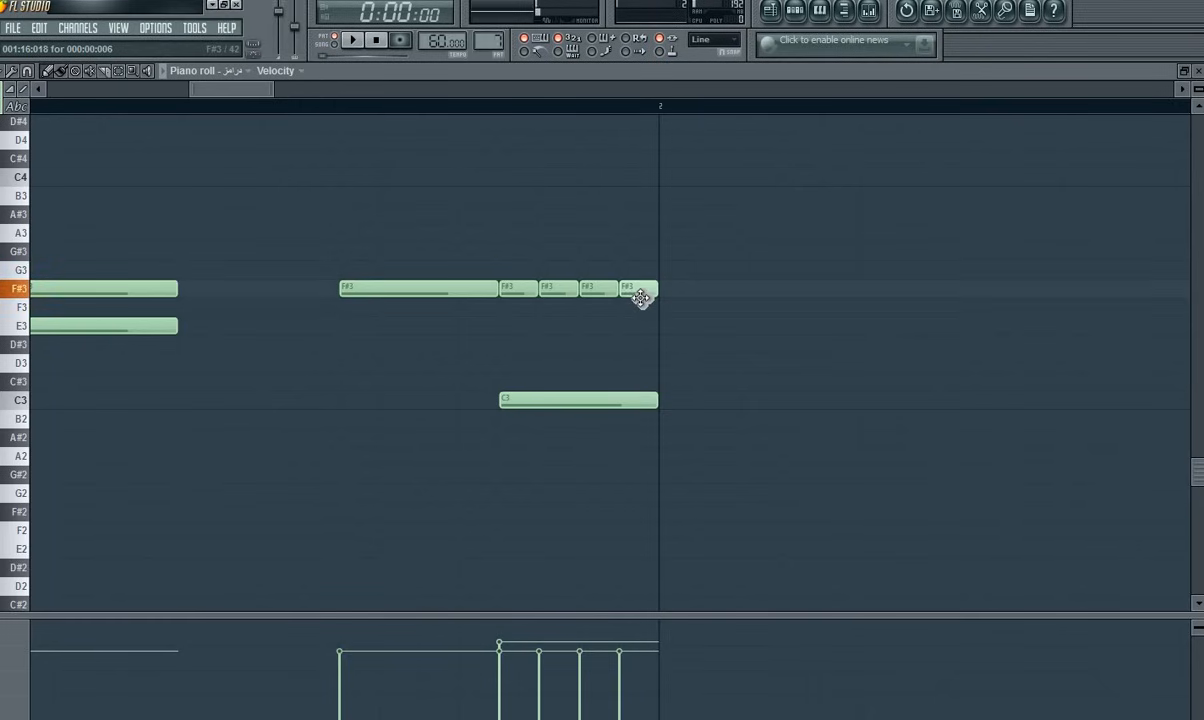
pyautogui.press('space')
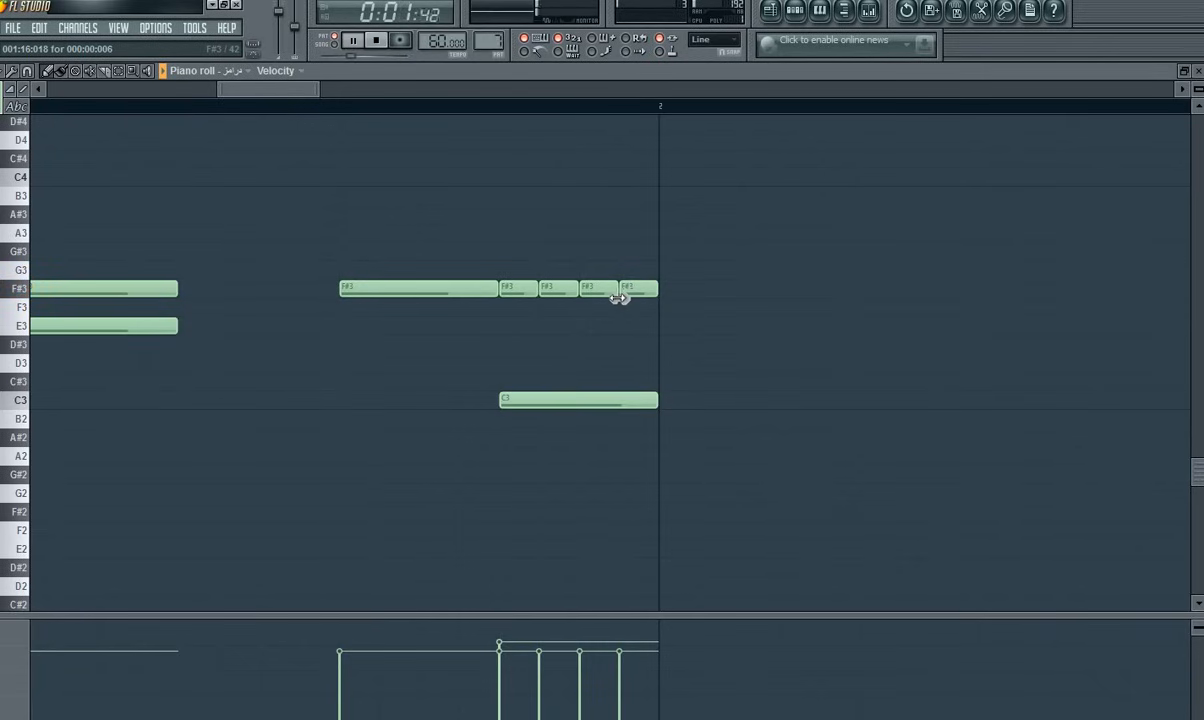
pyautogui.press('space')
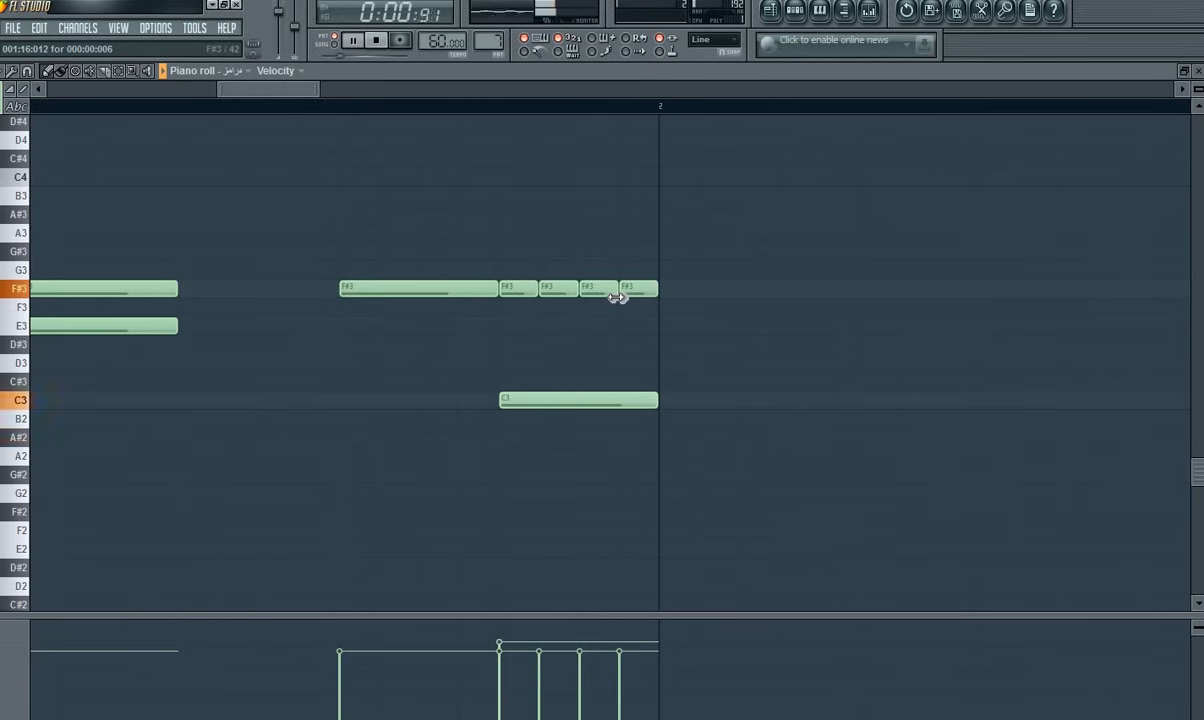
pyautogui.press('space')
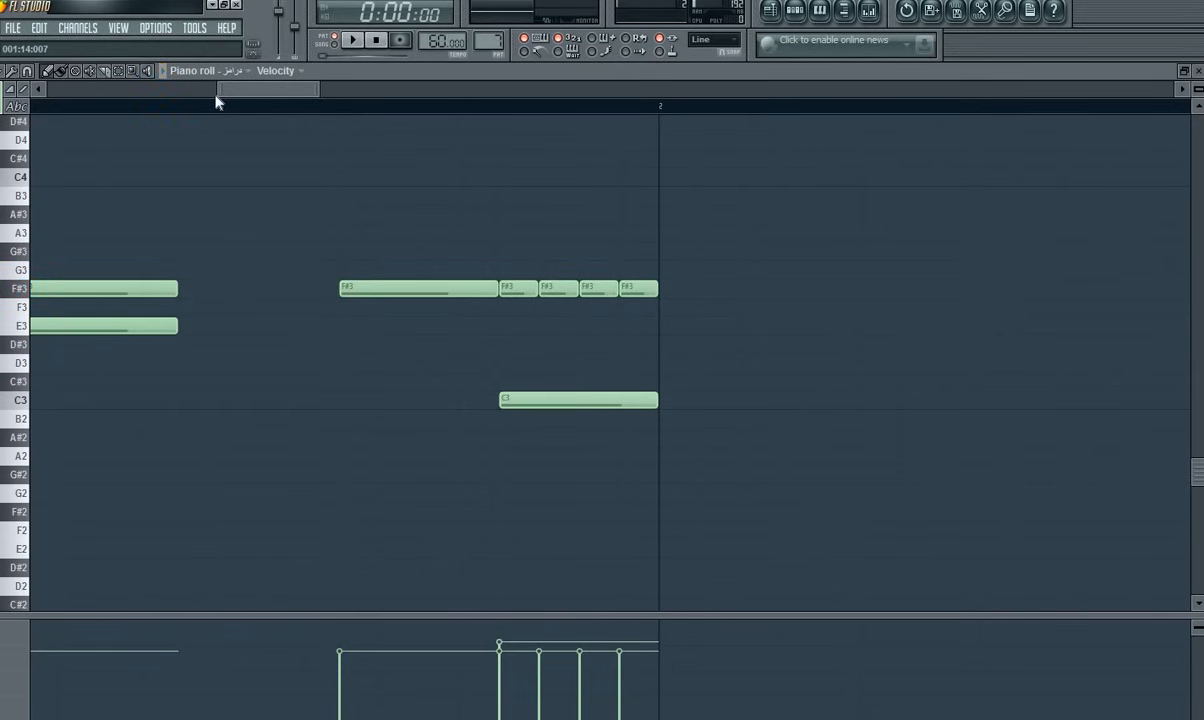
# Step: Switch back to a coarser snap, select all the bar 1 notes and duplicate them into bars 2, 3 and 4
pyautogui.moveTo(219, 91); pyautogui.dragTo(47, 91)
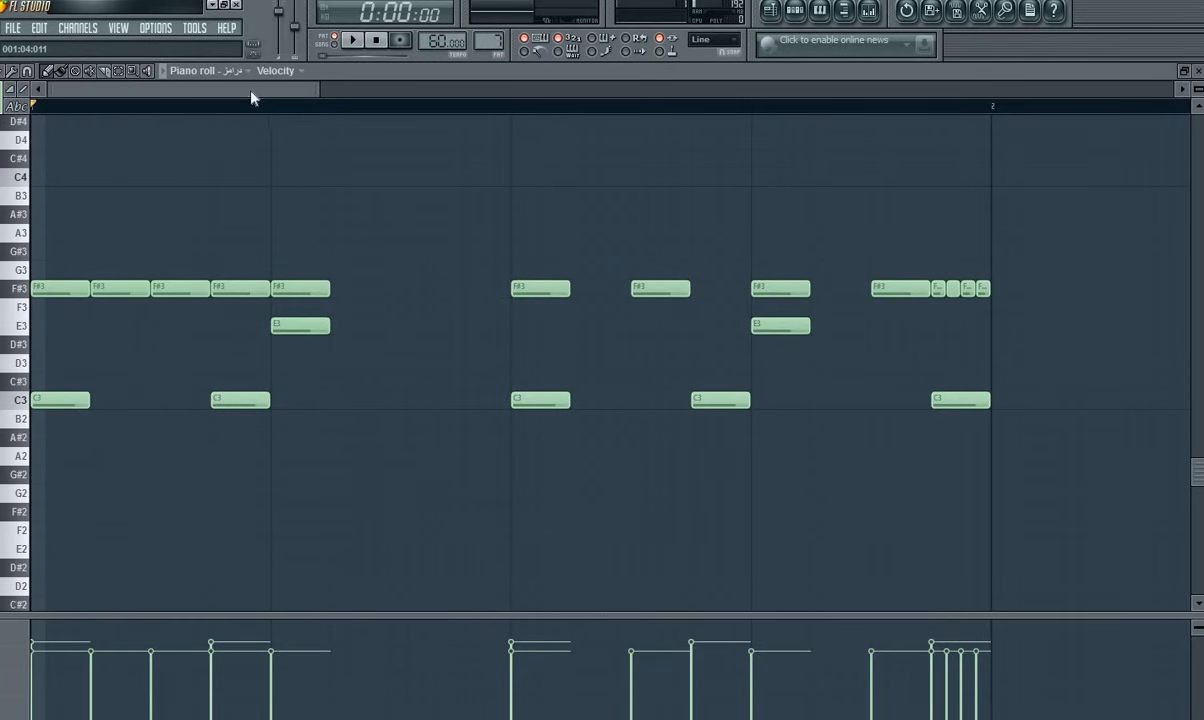
pyautogui.moveTo(253, 93); pyautogui.dragTo(293, 93)
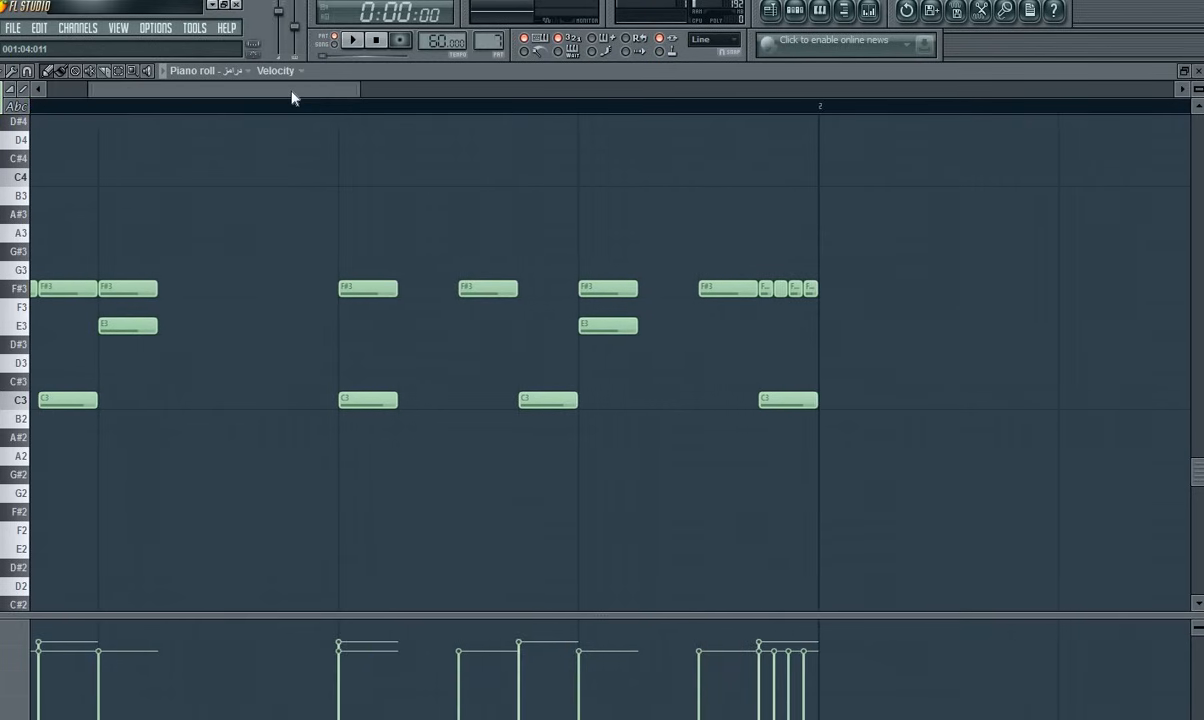
pyautogui.click(27, 73)
pyautogui.click(50, 247)
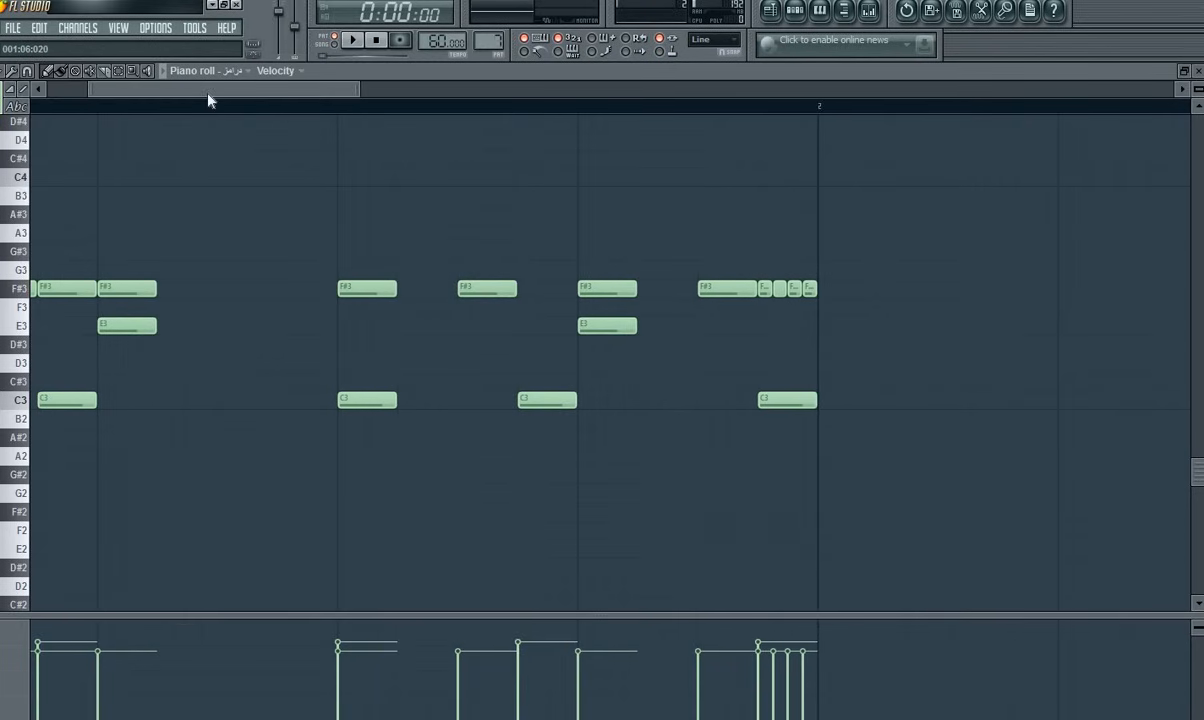
pyautogui.moveTo(208, 96); pyautogui.dragTo(38, 99)
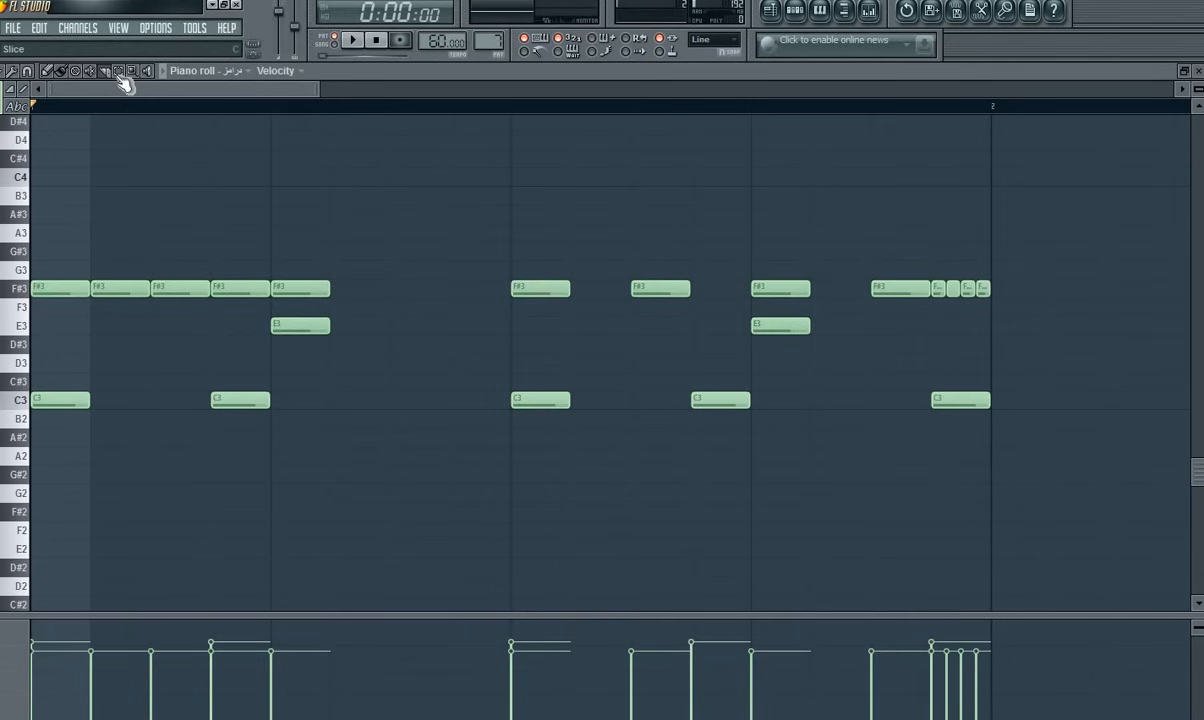
pyautogui.moveTo(992, 130); pyautogui.dragTo(32, 500)
pyautogui.hotkey('ctrl', 'b')
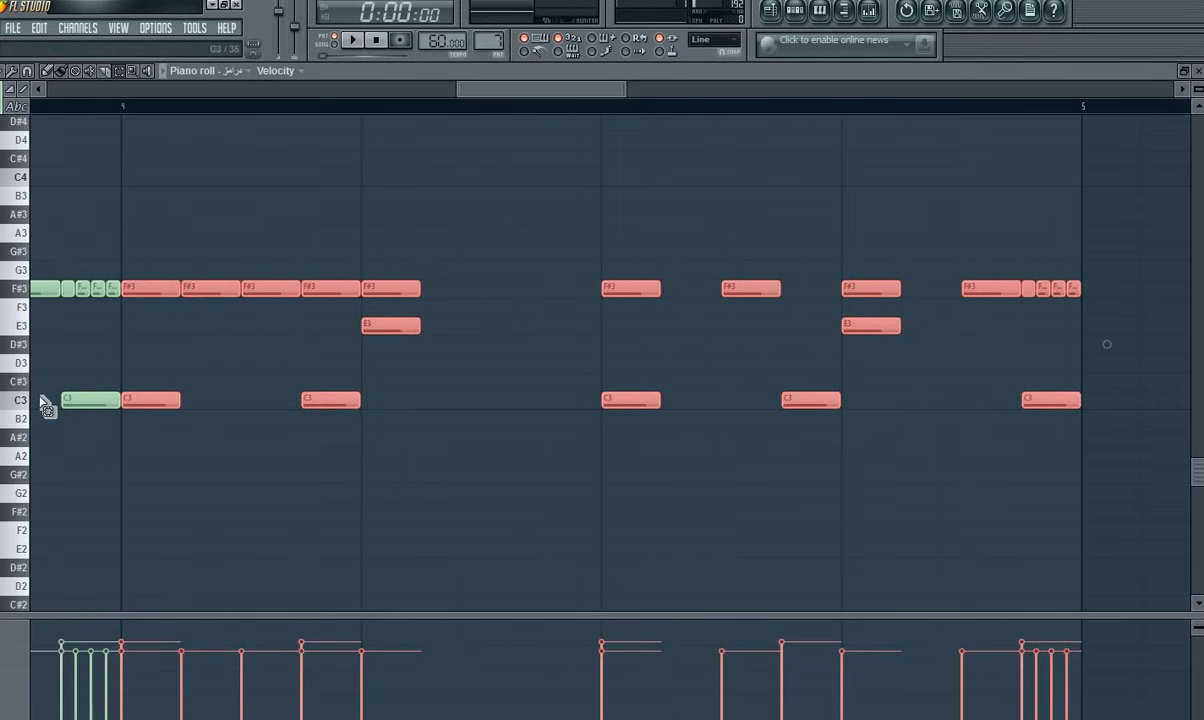
pyautogui.moveTo(459, 89); pyautogui.dragTo(46, 89)
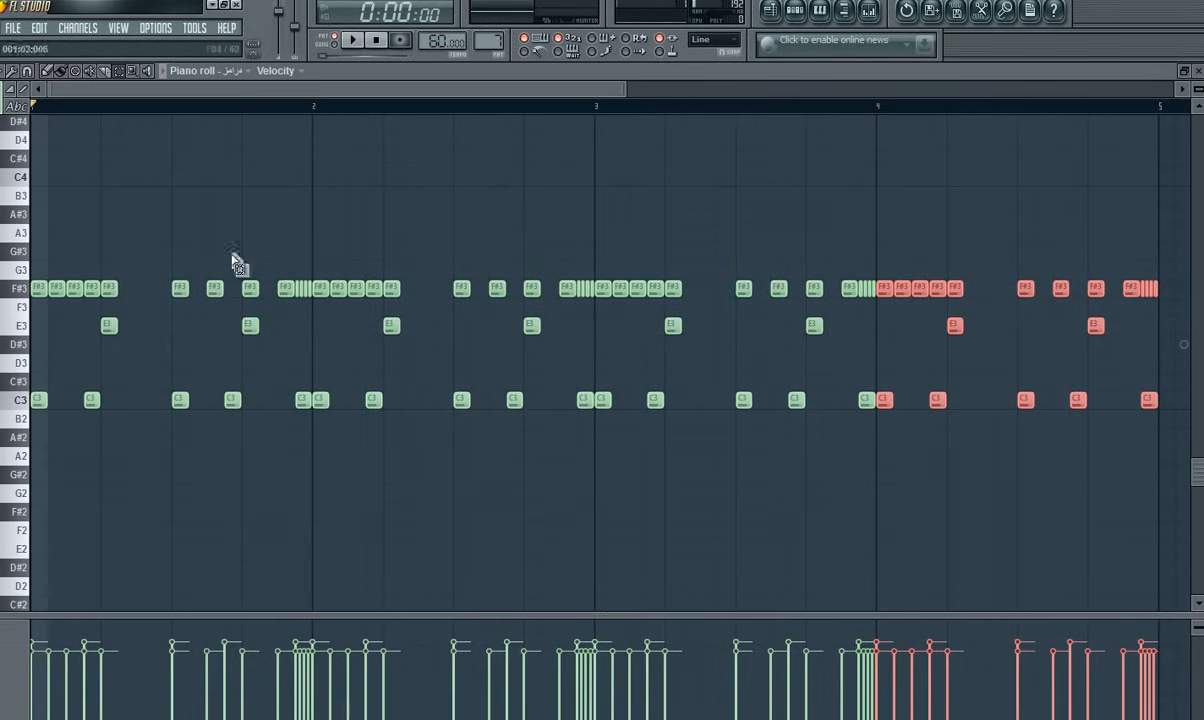
pyautogui.moveTo(628, 88); pyautogui.dragTo(360, 90)
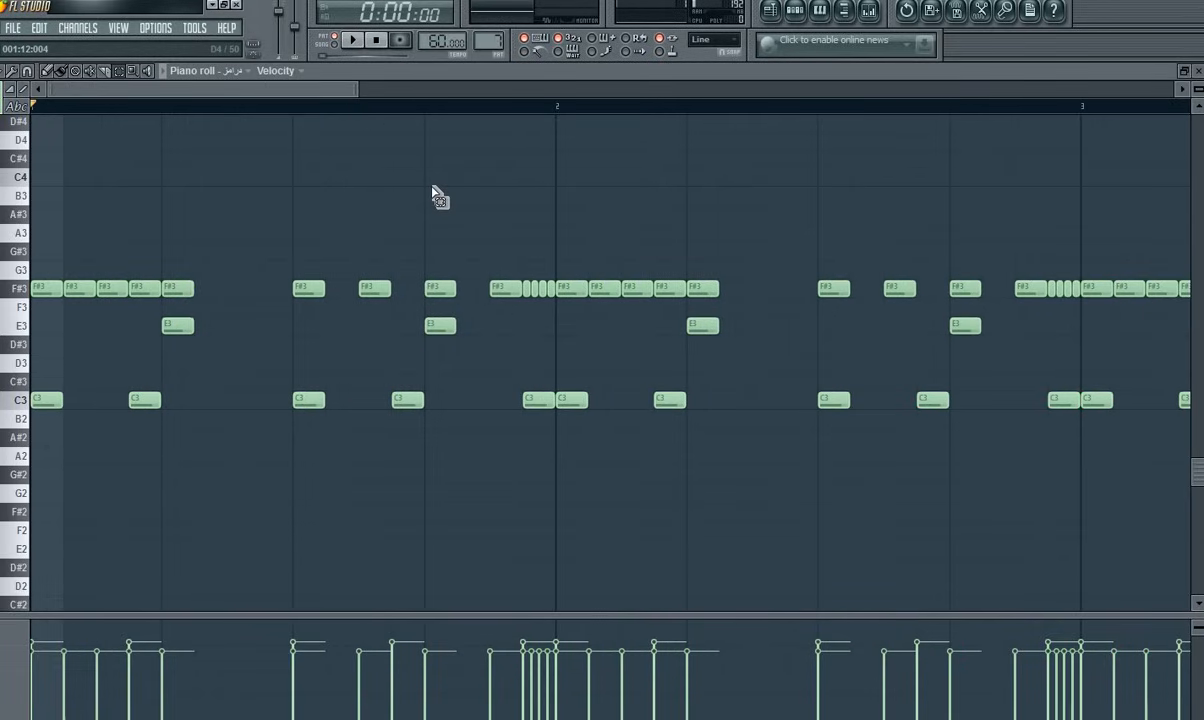
# Step: Place Pattern 7 clips on Track 4 of the playlist at bars 15 and 19, and play the arrangement
pyautogui.click(772, 18)
pyautogui.click(541, 283)
pyautogui.moveTo(541, 283); pyautogui.dragTo(554, 288)
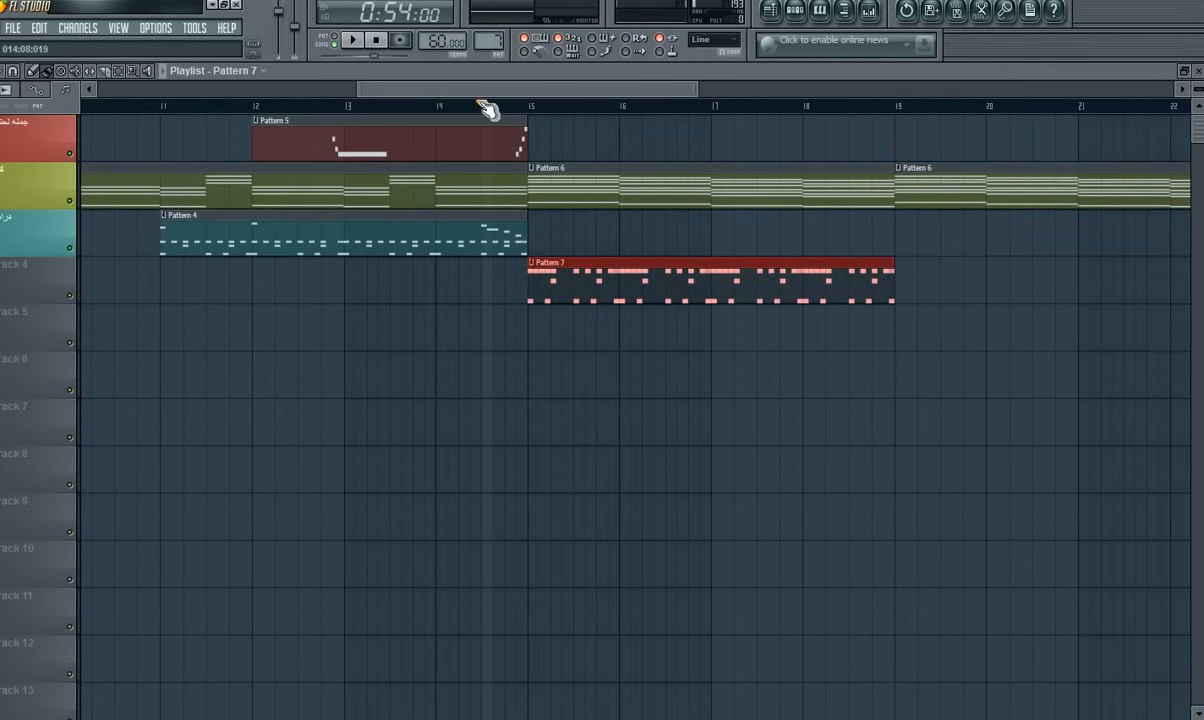
pyautogui.press('space')
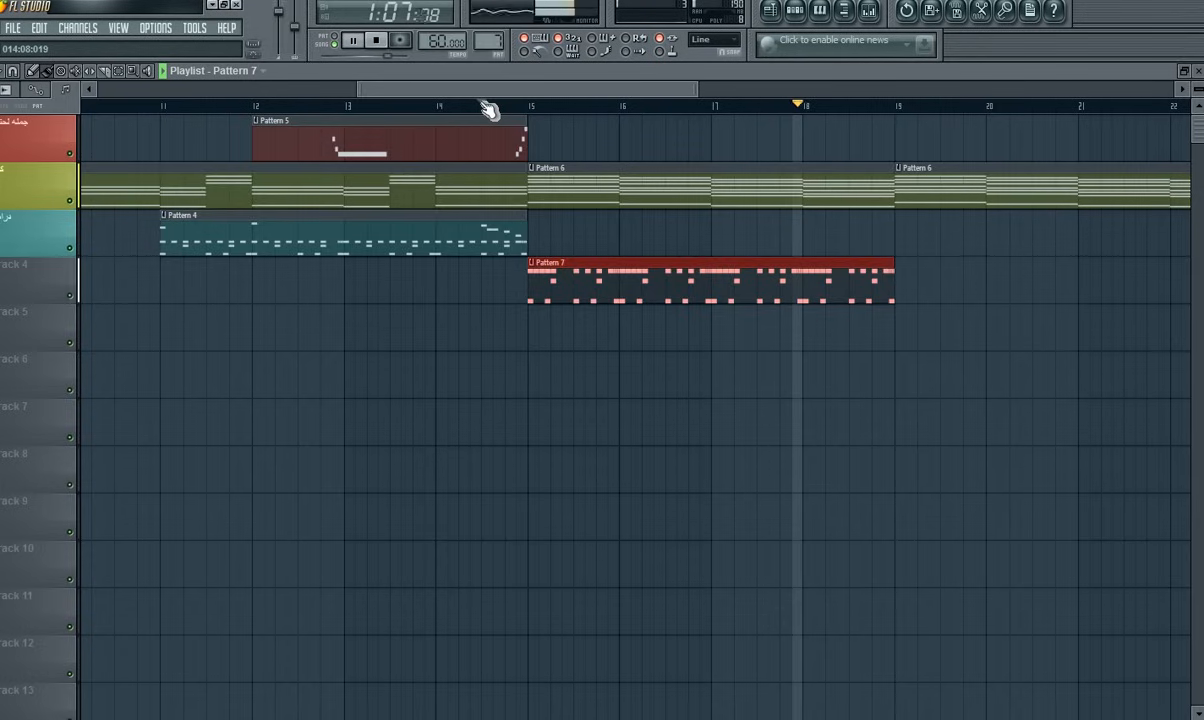
pyautogui.moveTo(940, 305); pyautogui.dragTo(945, 279)
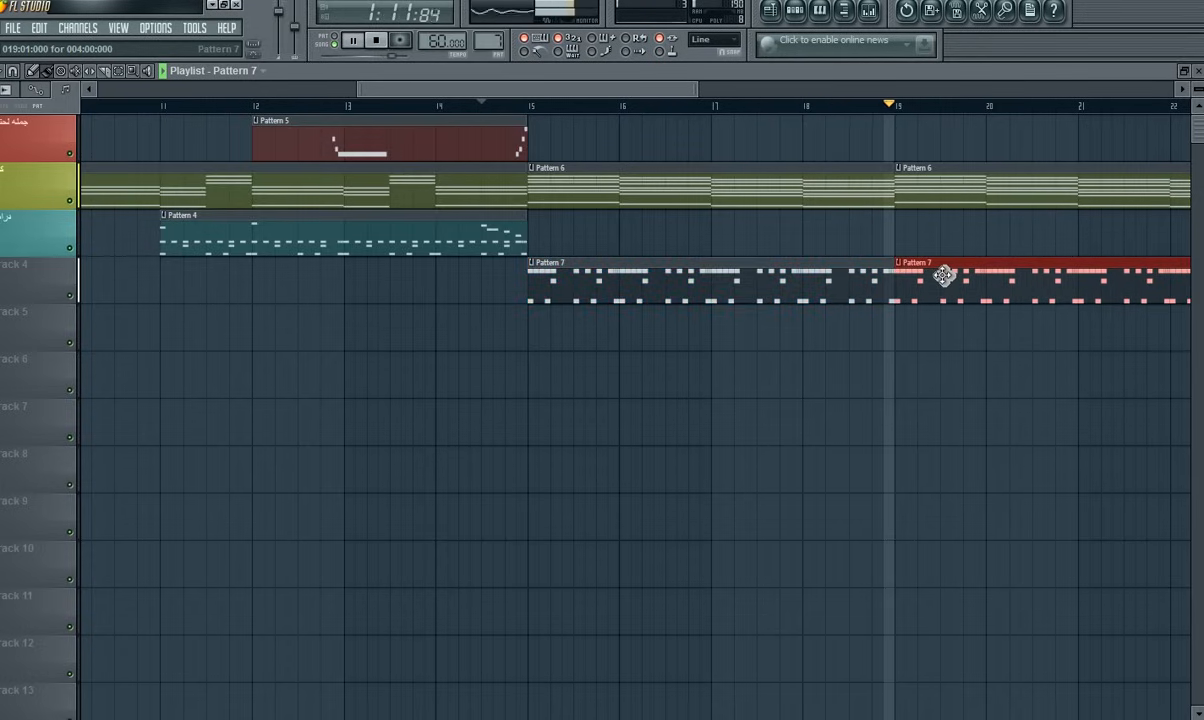
pyautogui.press('space')
# Step: Reopen the first Pattern 7 clip in the piano roll and show it from bar 1
pyautogui.doubleClick(636, 276)
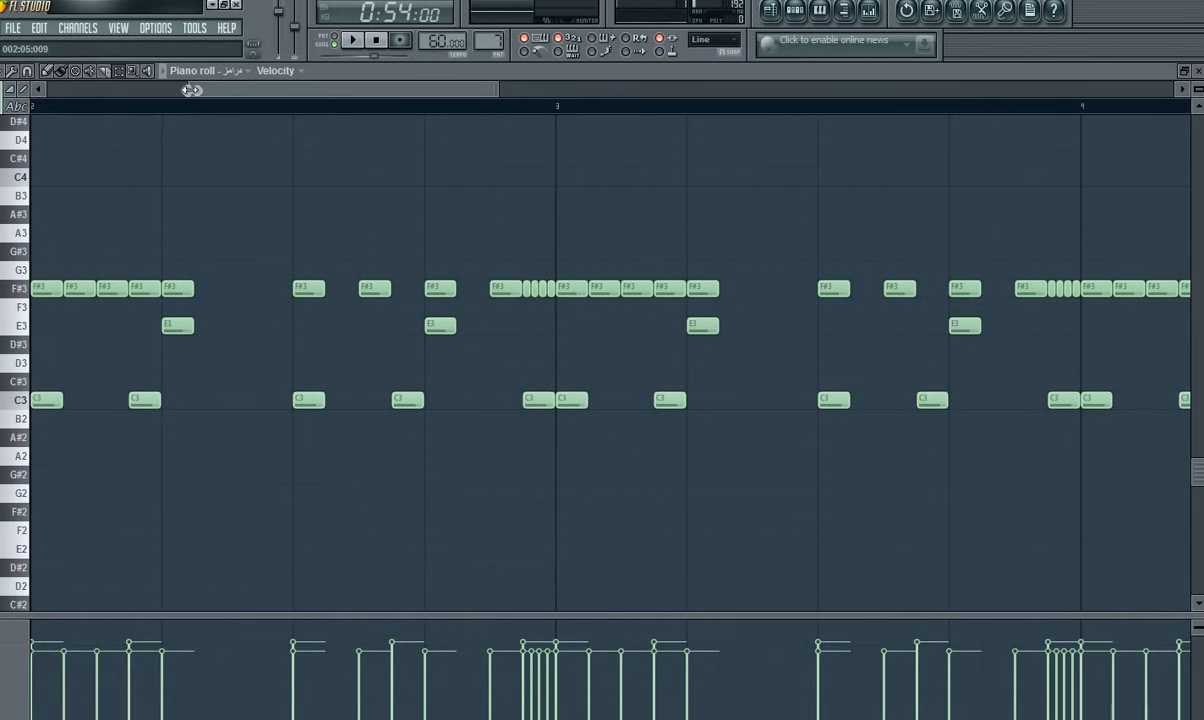
pyautogui.moveTo(191, 90); pyautogui.dragTo(46, 90)
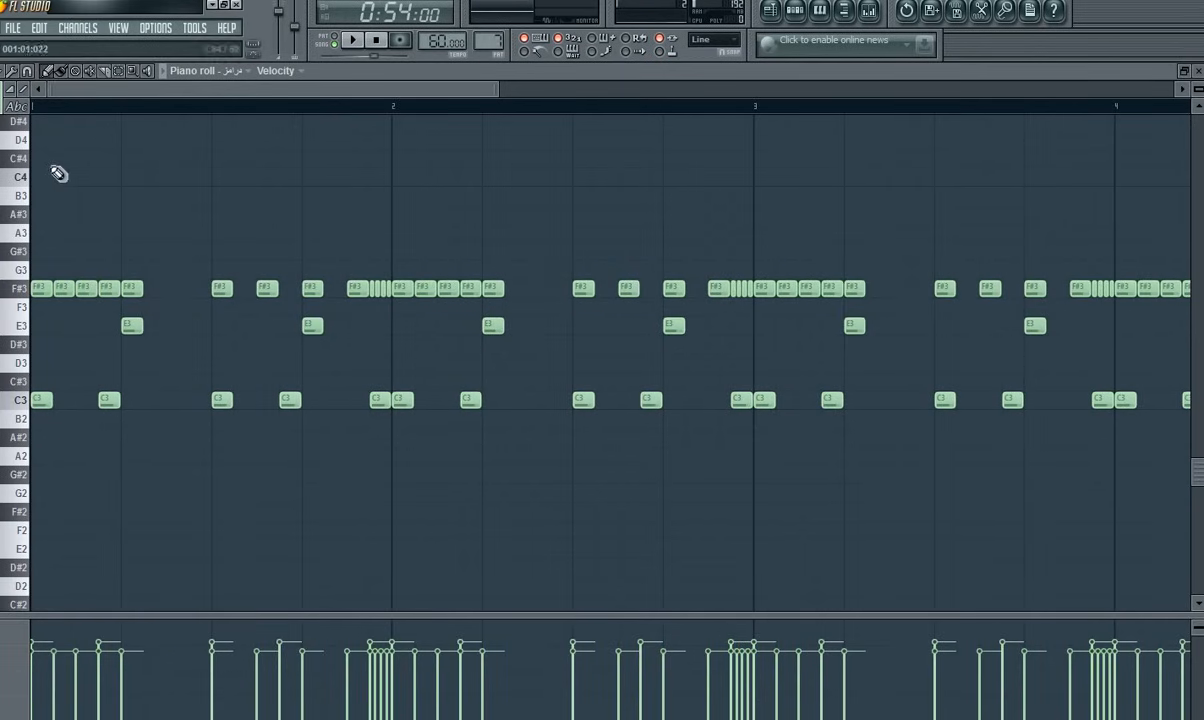
# Step: Try a short C#4 note in bar 1 with playback, and try a short C4 note on step 6
pyautogui.scroll(1, 80, 173)
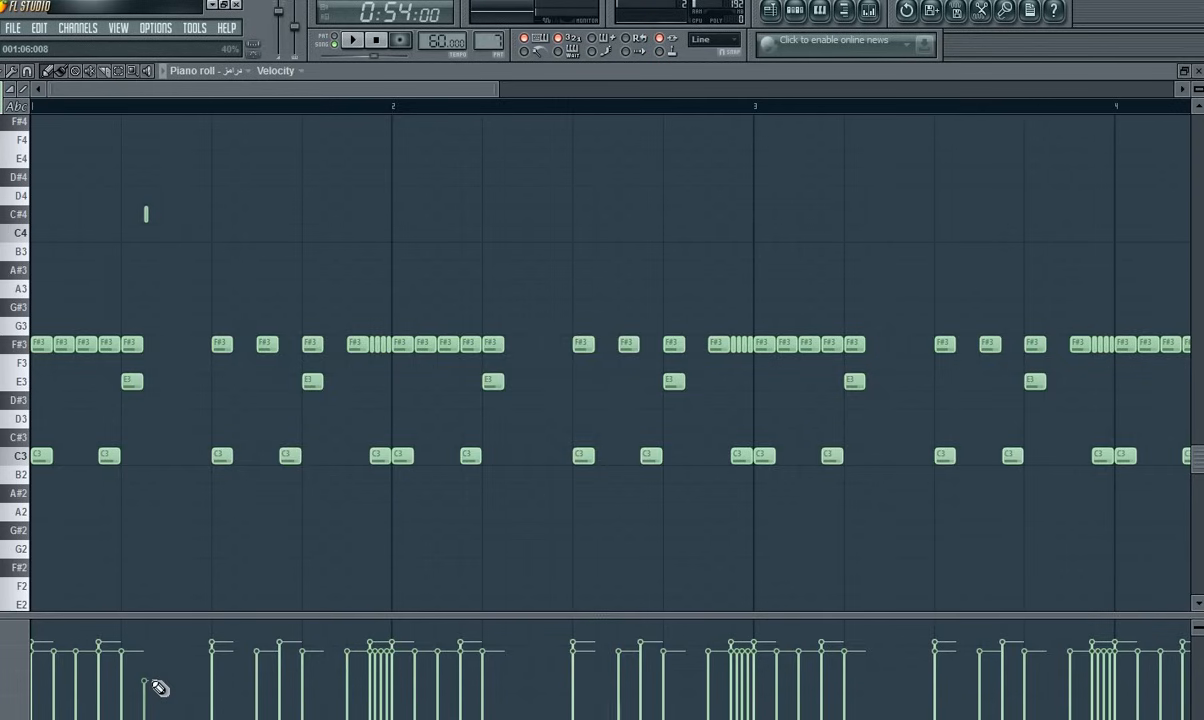
pyautogui.moveTo(146, 214)
pyautogui.mouseDown()
pyautogui.moveTo(55, 214)
pyautogui.moveTo(168, 214)
pyautogui.mouseUp()
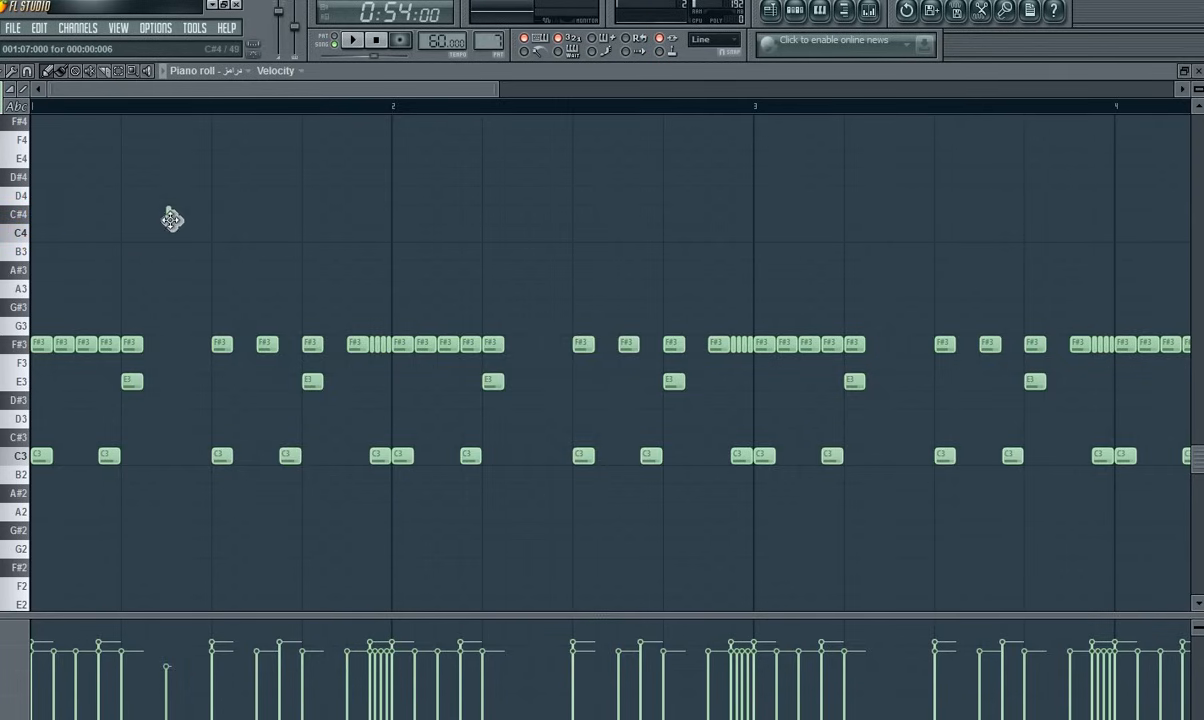
pyautogui.press('space')
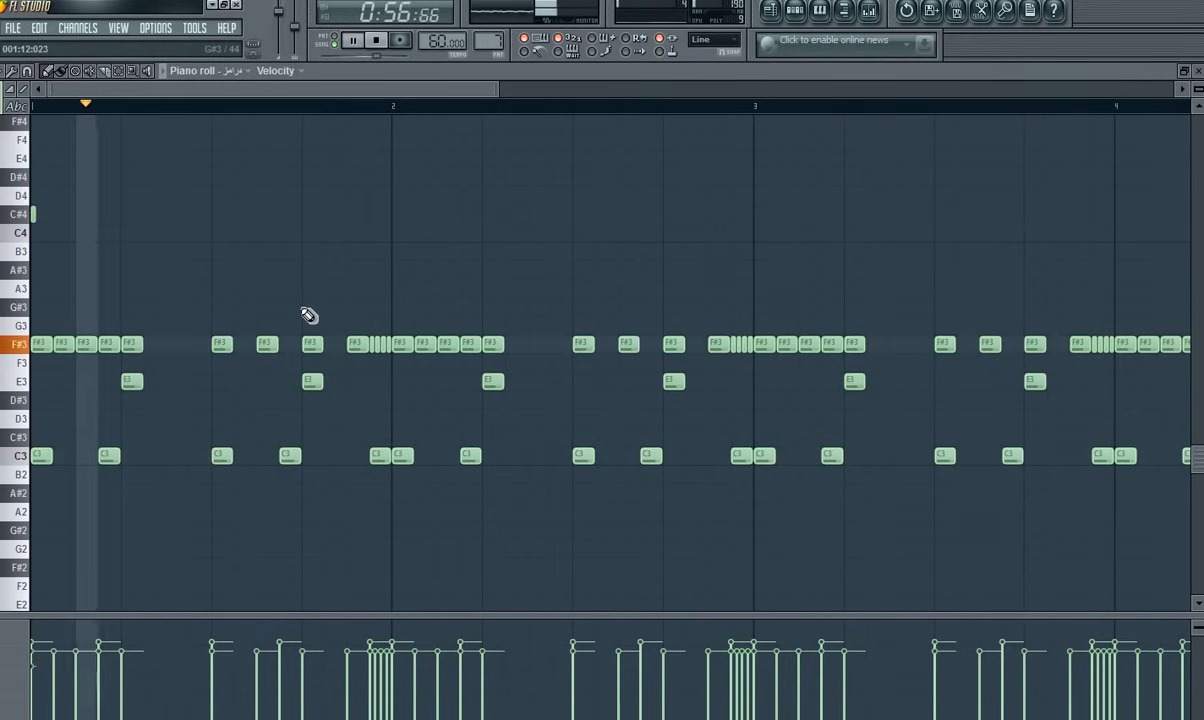
pyautogui.press('space')
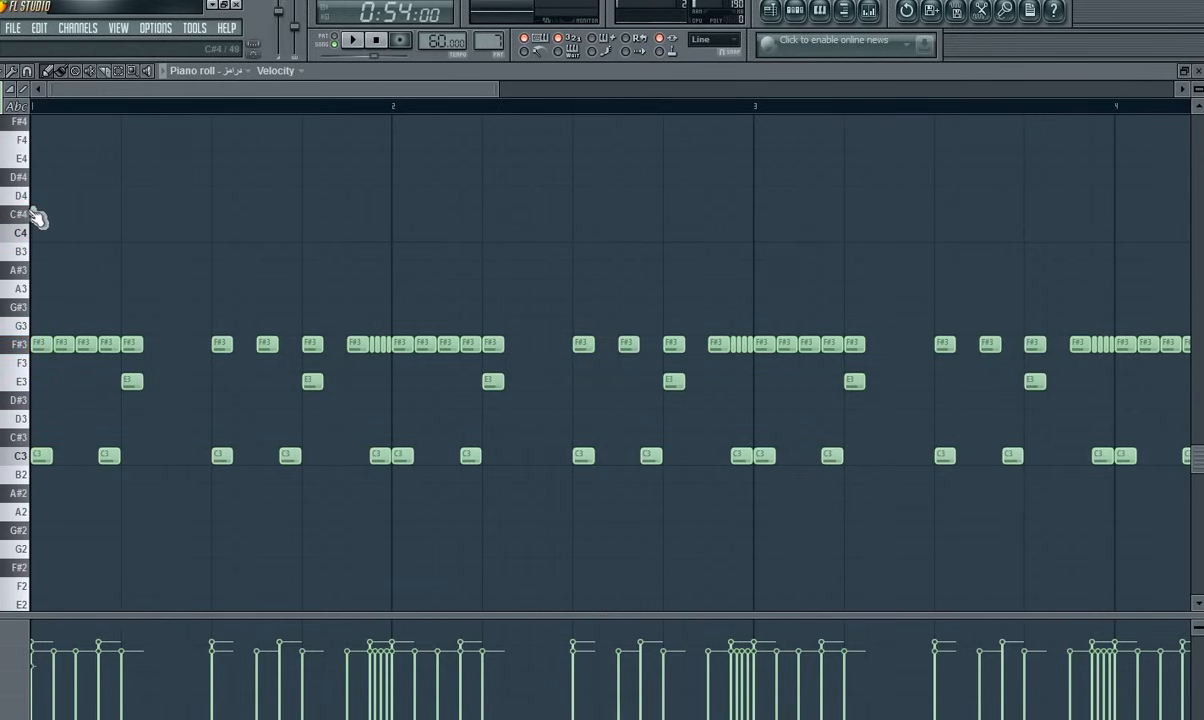
pyautogui.click(146, 232)
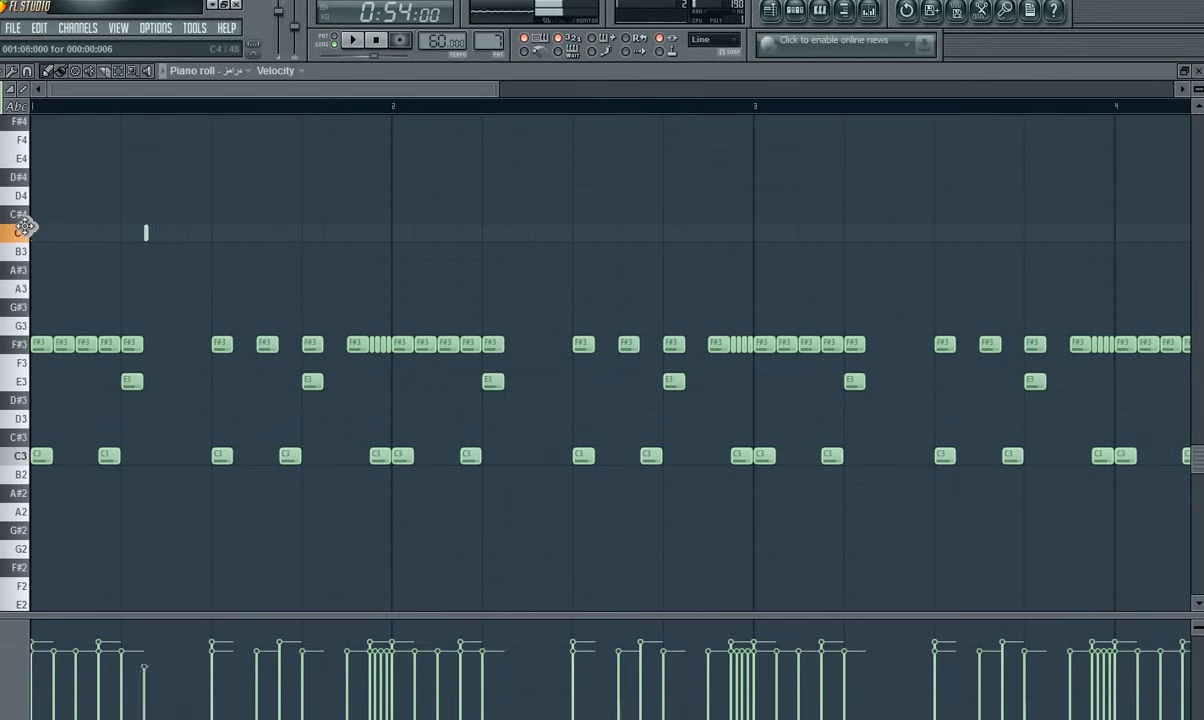
pyautogui.rightClick(34, 228)
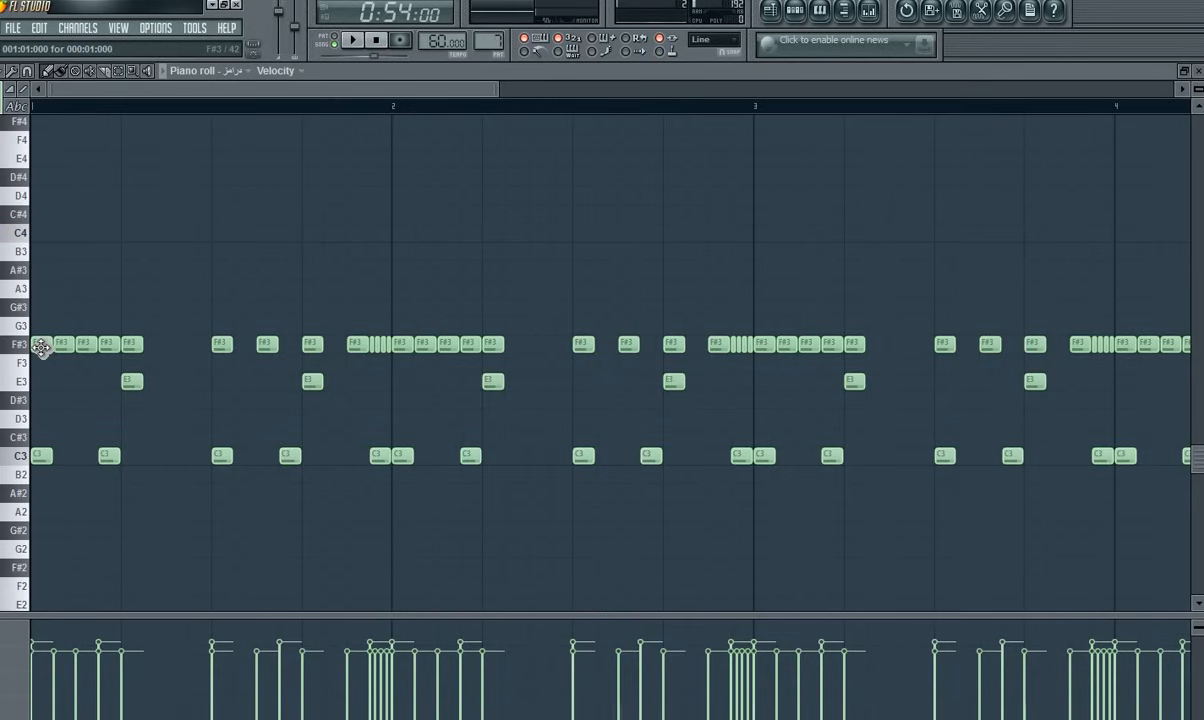
# Step: Add a one-step C#4 note on step 1 of bar 1 and play the song to hear it
pyautogui.click(38, 213)
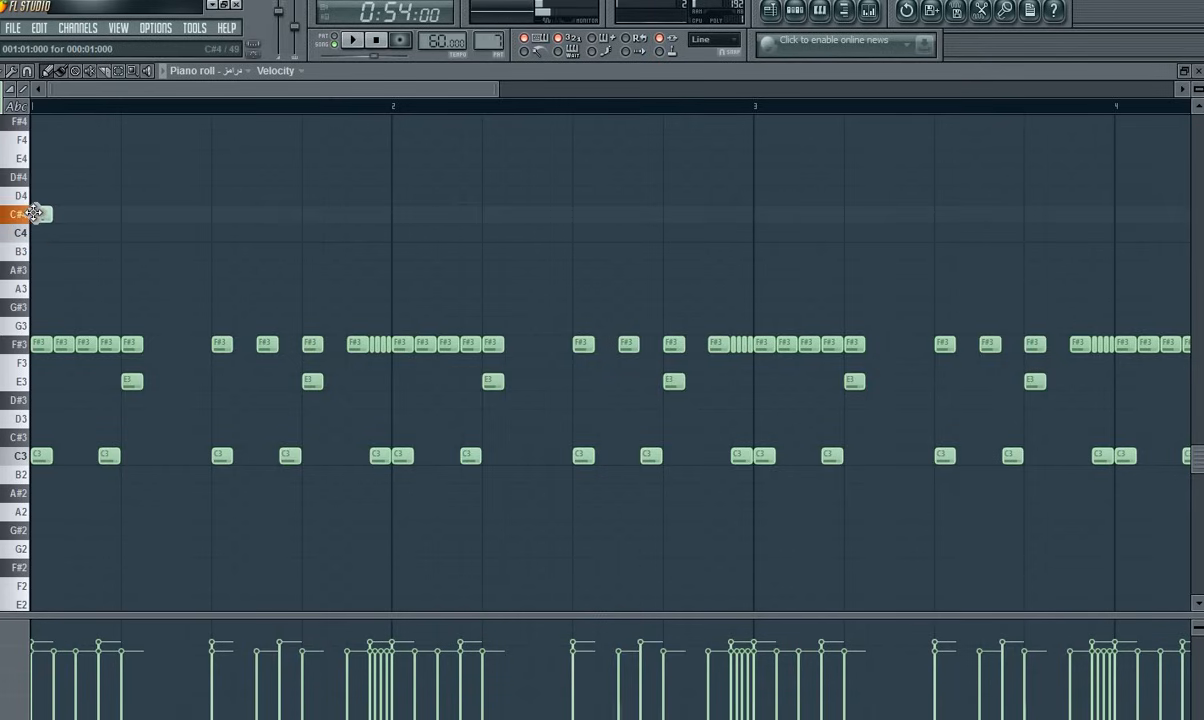
pyautogui.press('space')
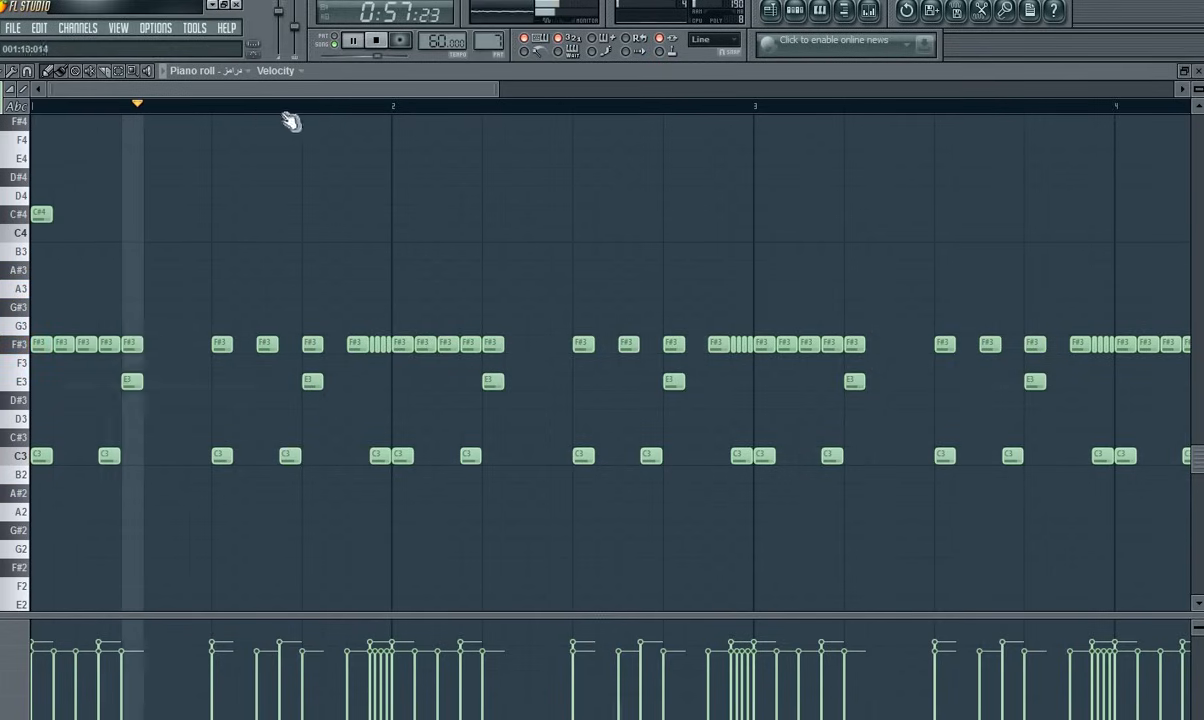
pyautogui.press('space')
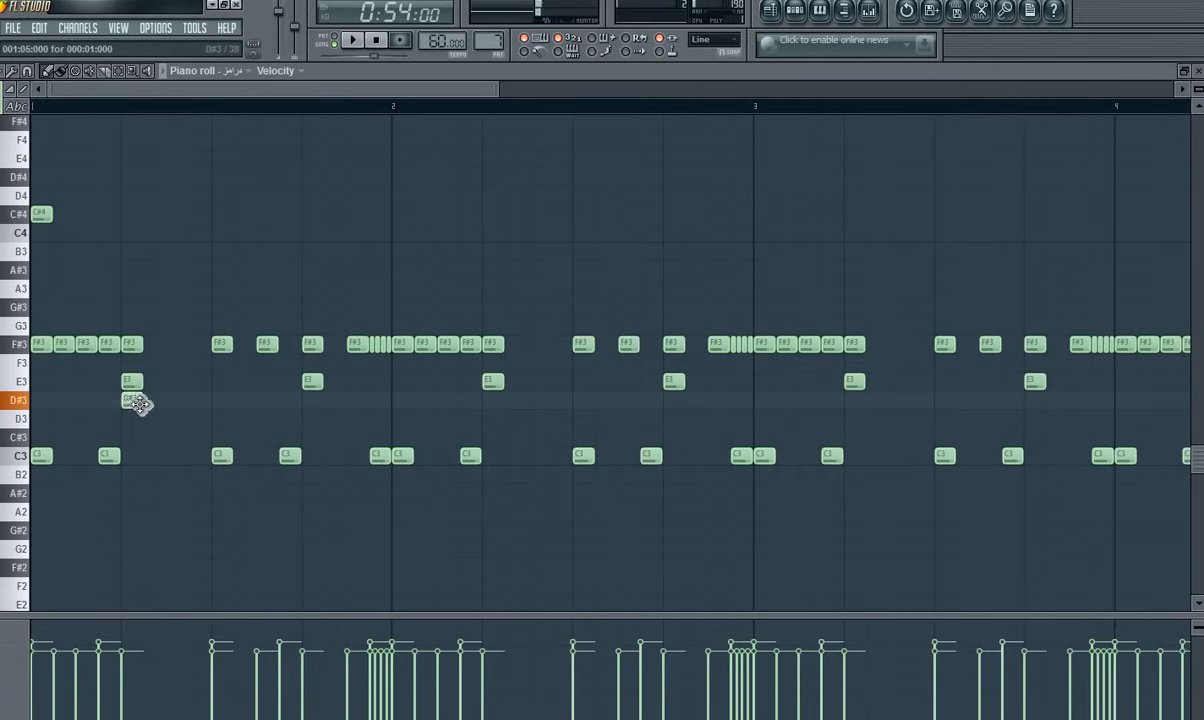
# Step: Add D#3 notes below the E3 notes on steps 5 and 13 of bar 1 and play the song
pyautogui.click(152, 404)
pyautogui.moveTo(147, 412); pyautogui.dragTo(138, 409)
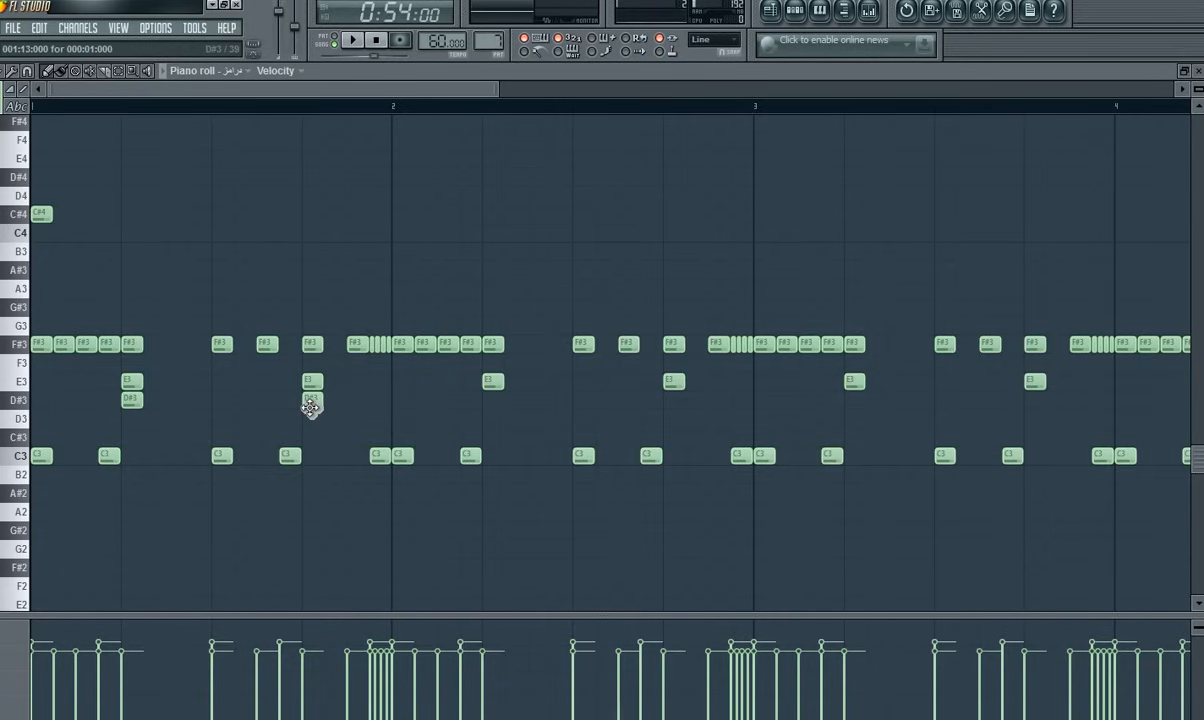
pyautogui.press('space')
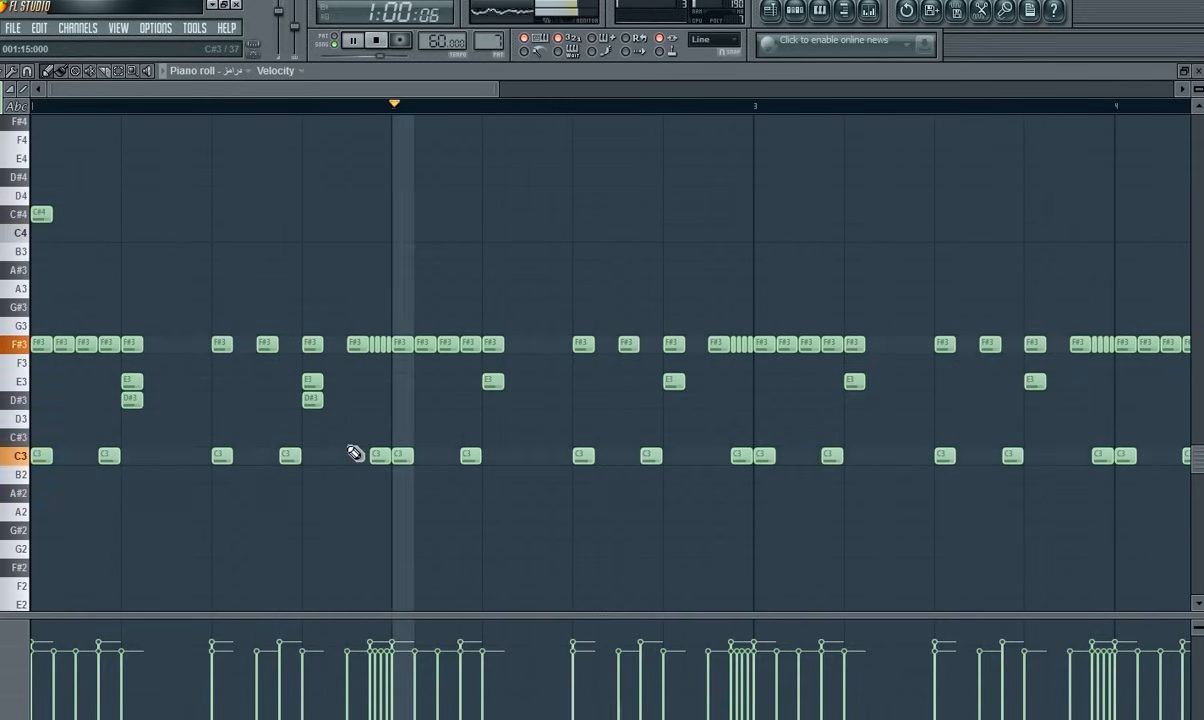
# Step: Stop playback and delete the D#3 notes under the E3 notes in bar 1
pyautogui.press('space')
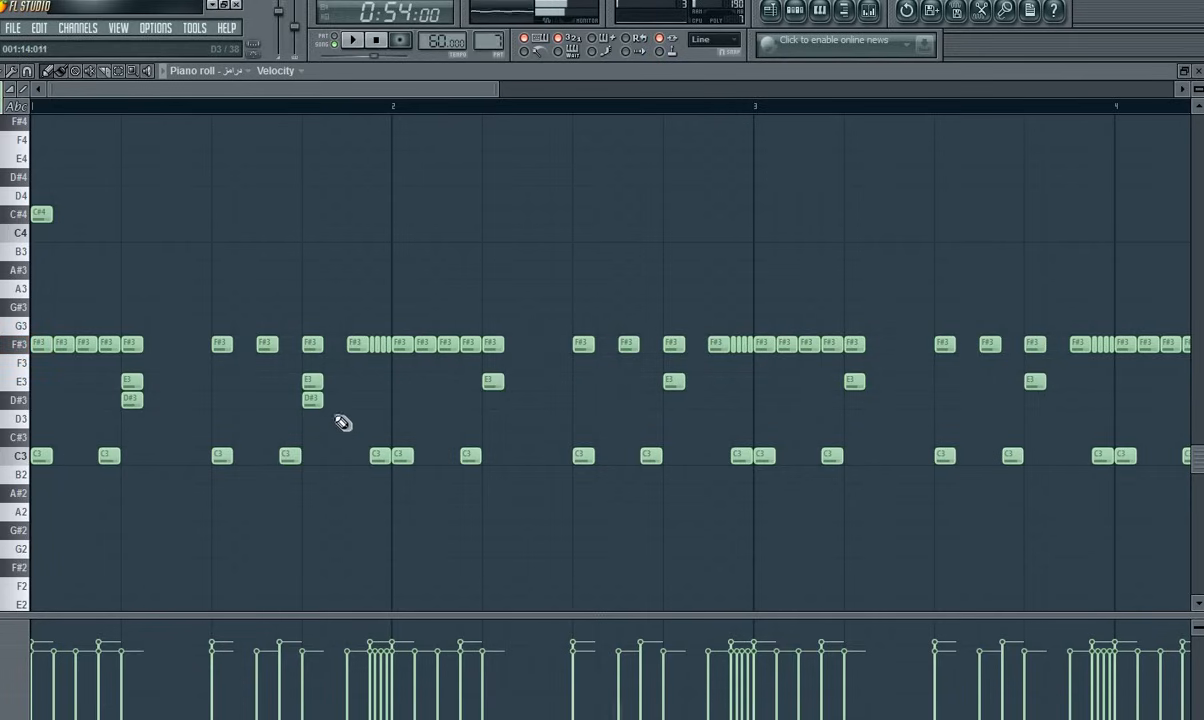
pyautogui.click(312, 400)
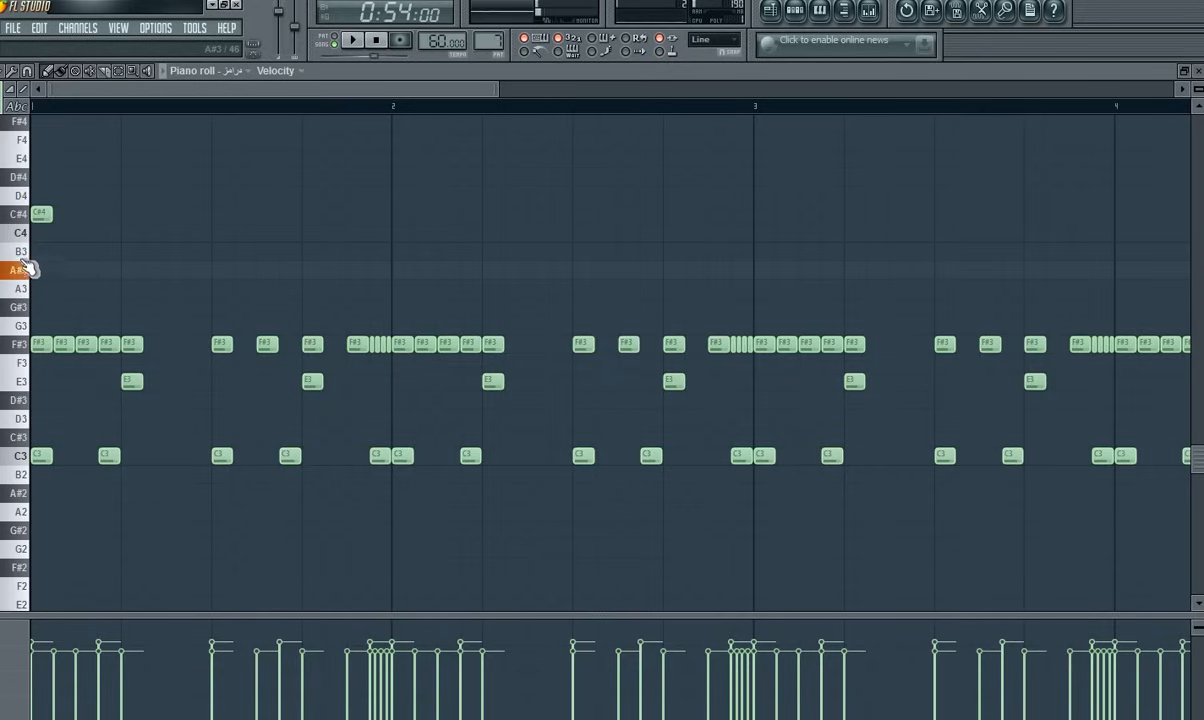
# Step: Add one-step notes in bar 4, C4 on step 11 and B3 on steps 13 and 14, and play the fill
pyautogui.moveTo(200, 91); pyautogui.dragTo(563, 150)
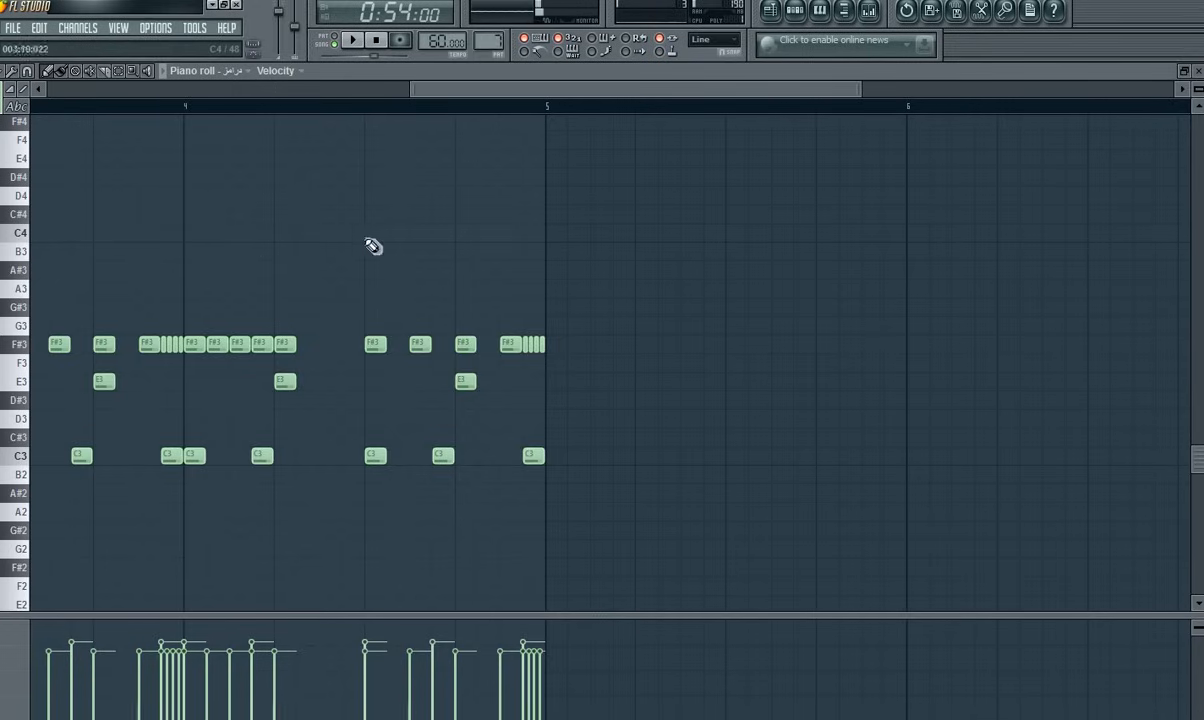
pyautogui.click(418, 233)
pyautogui.click(465, 252)
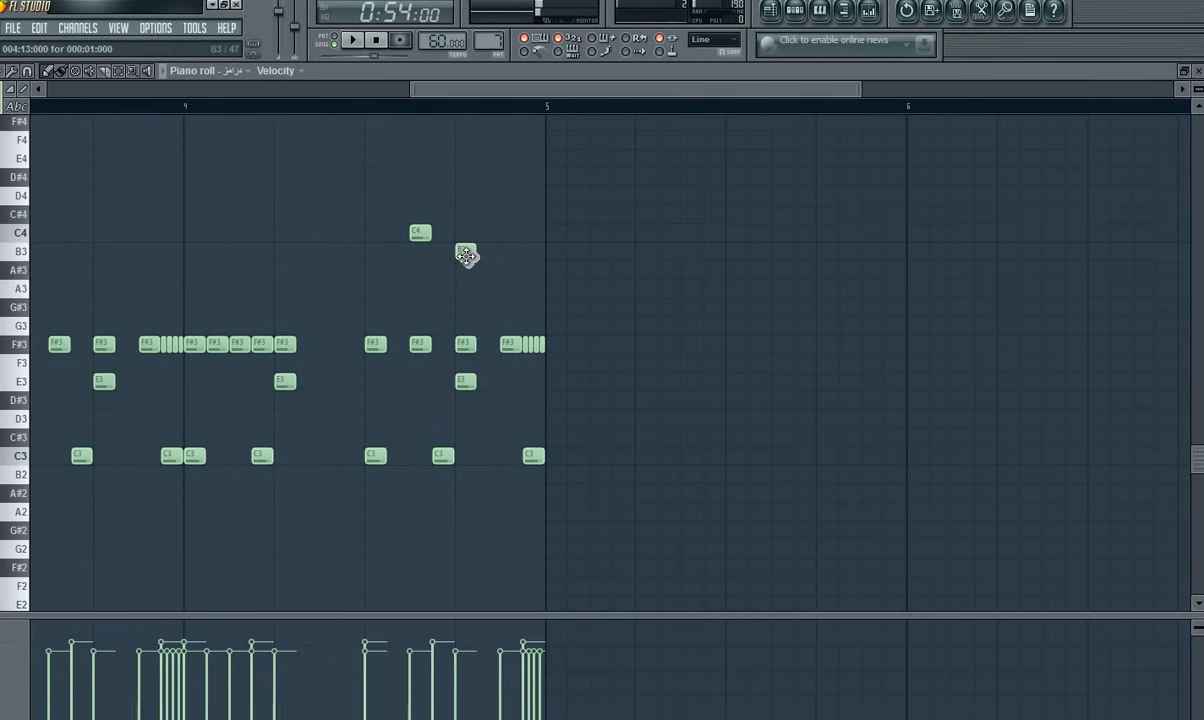
pyautogui.click(489, 253)
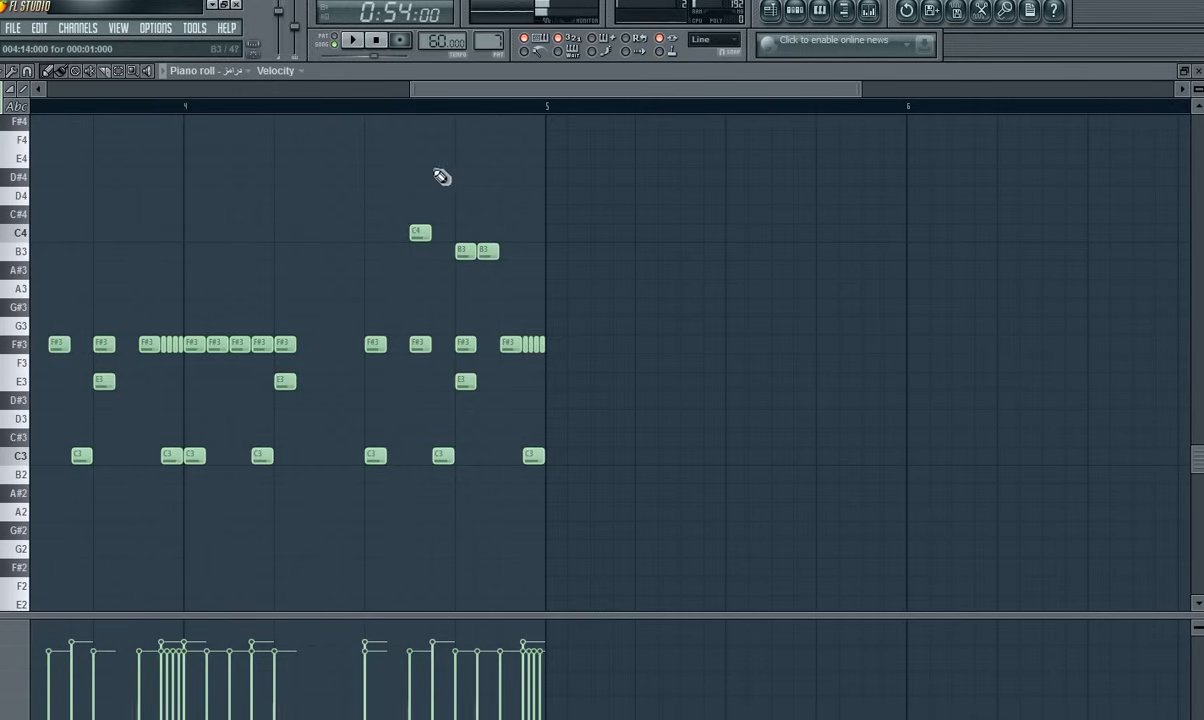
pyautogui.click(319, 112)
pyautogui.press('space')
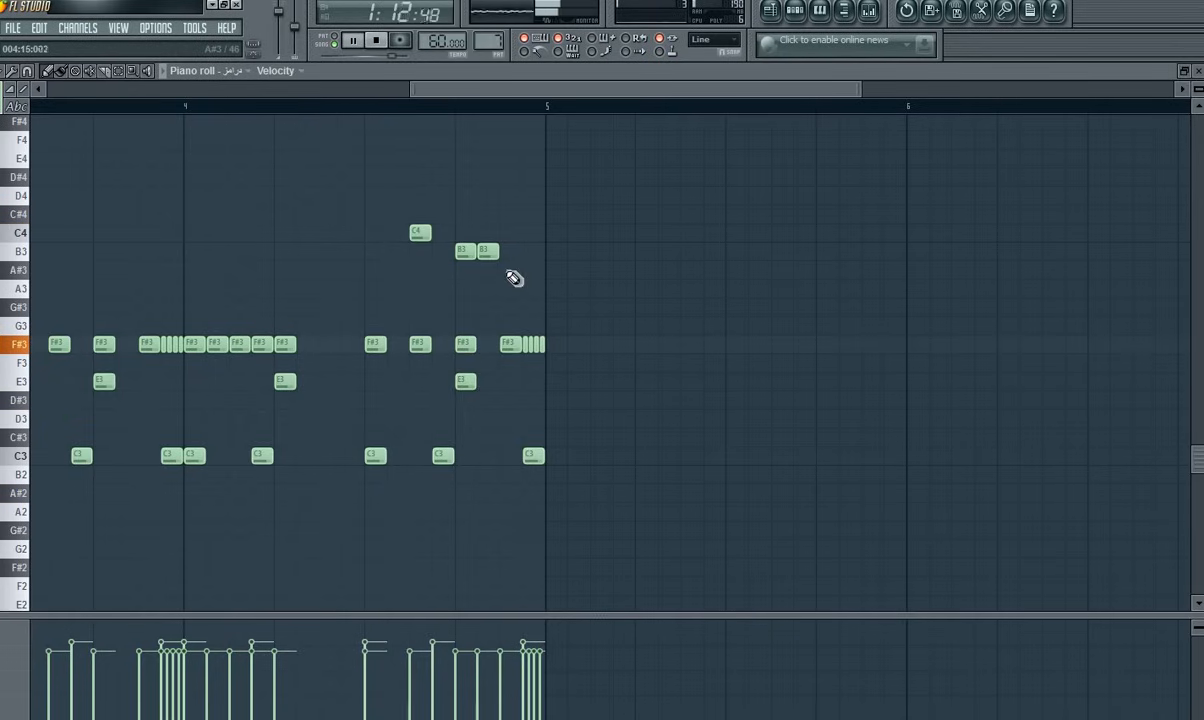
# Step: Add a one-step D4 note on step 15 of bar 4 and play the fill again
pyautogui.press('space')
pyautogui.moveTo(508, 270)
pyautogui.mouseDown()
pyautogui.moveTo(511, 313)
pyautogui.moveTo(520, 191)
pyautogui.mouseUp()
pyautogui.press('space')
pyautogui.press('space')
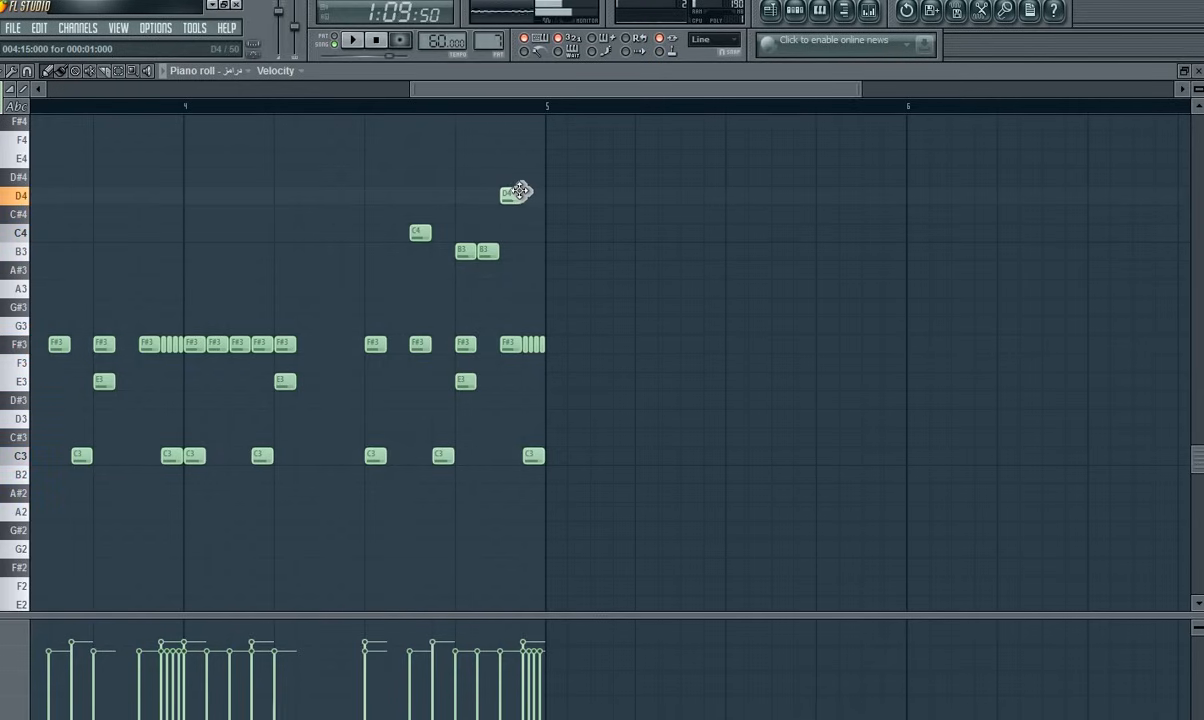
pyautogui.press('space')
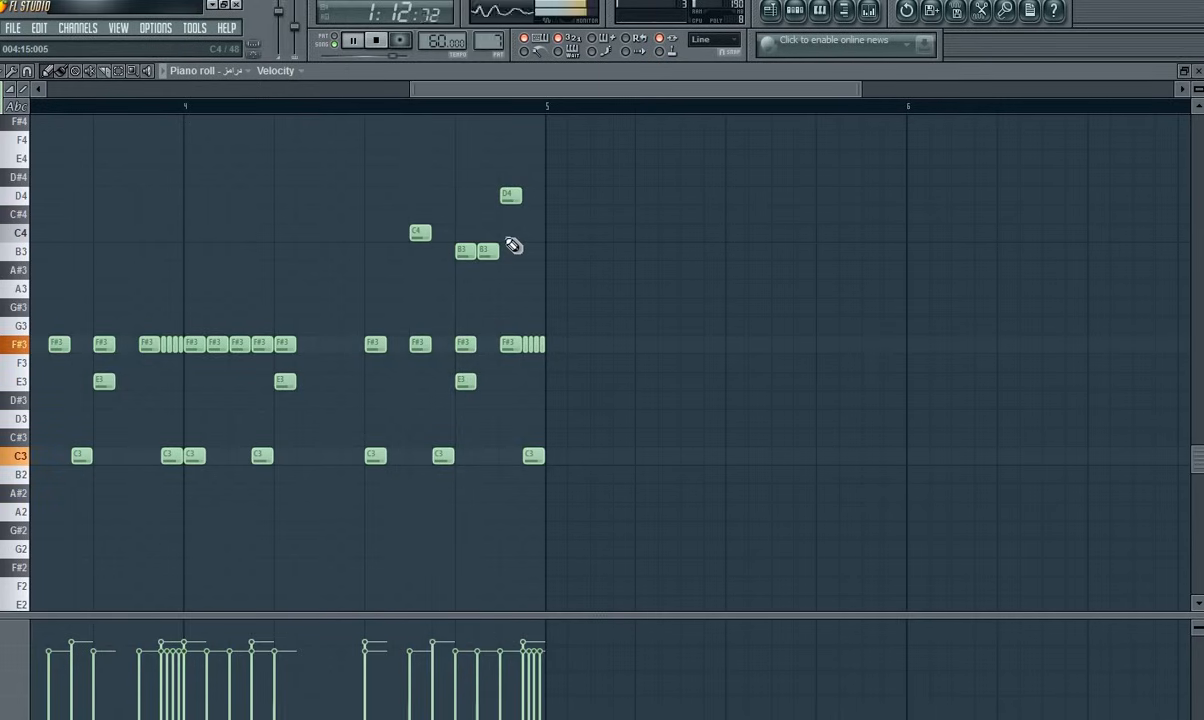
# Step: Place a one-step D#4 note on step 1 of bar 3 and play the song
pyautogui.moveTo(522, 177); pyautogui.dragTo(436, 180)
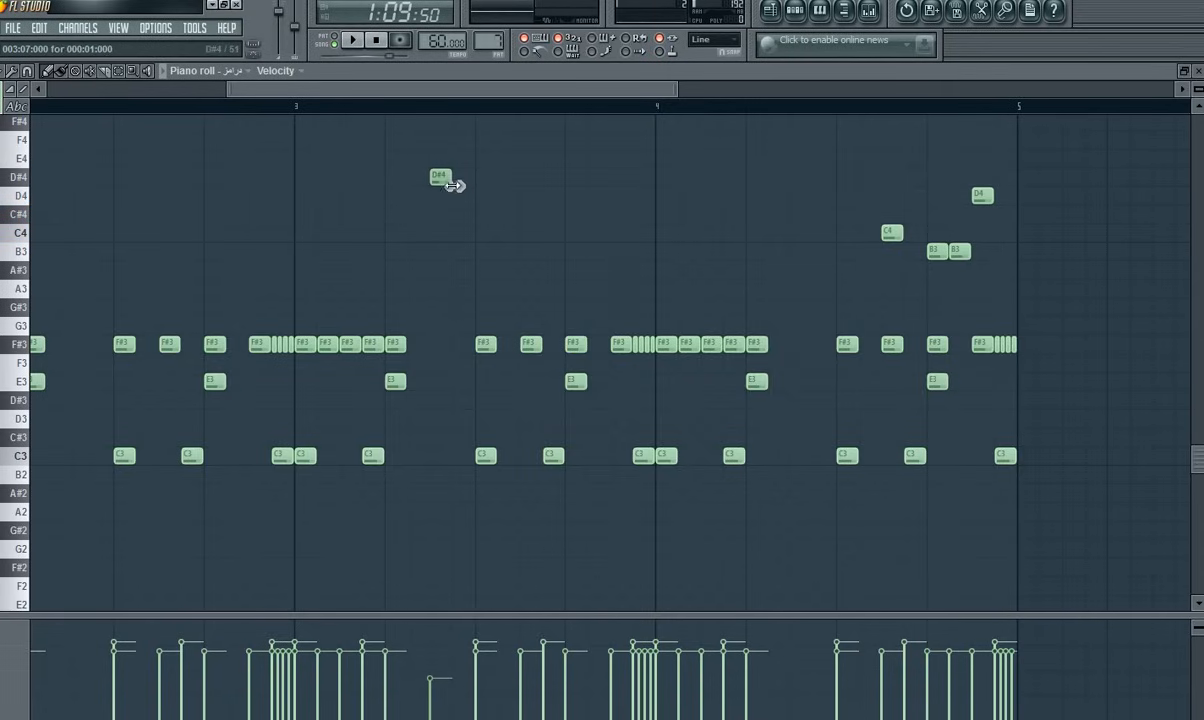
pyautogui.moveTo(440, 176); pyautogui.dragTo(309, 177)
pyautogui.rightClick(445, 177)
pyautogui.press('space')
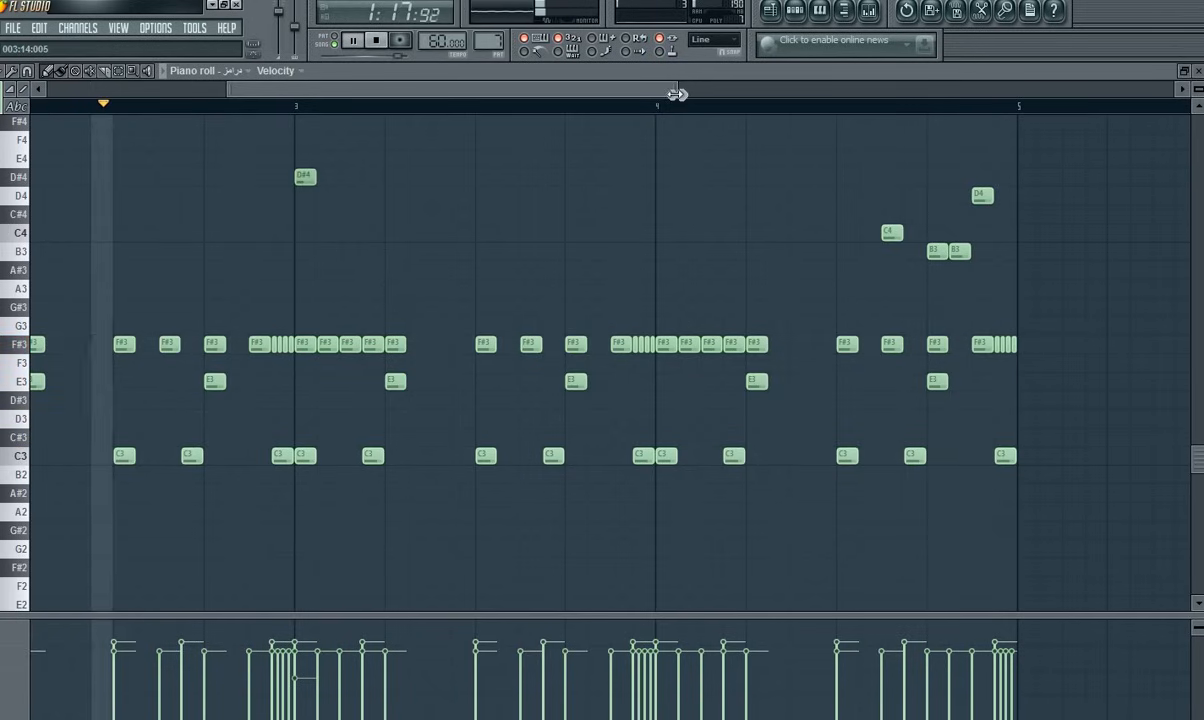
# Step: Add soft F#3 notes on step 7 of bars 3 and 4 while playing the song
pyautogui.moveTo(673, 94); pyautogui.dragTo(457, 110)
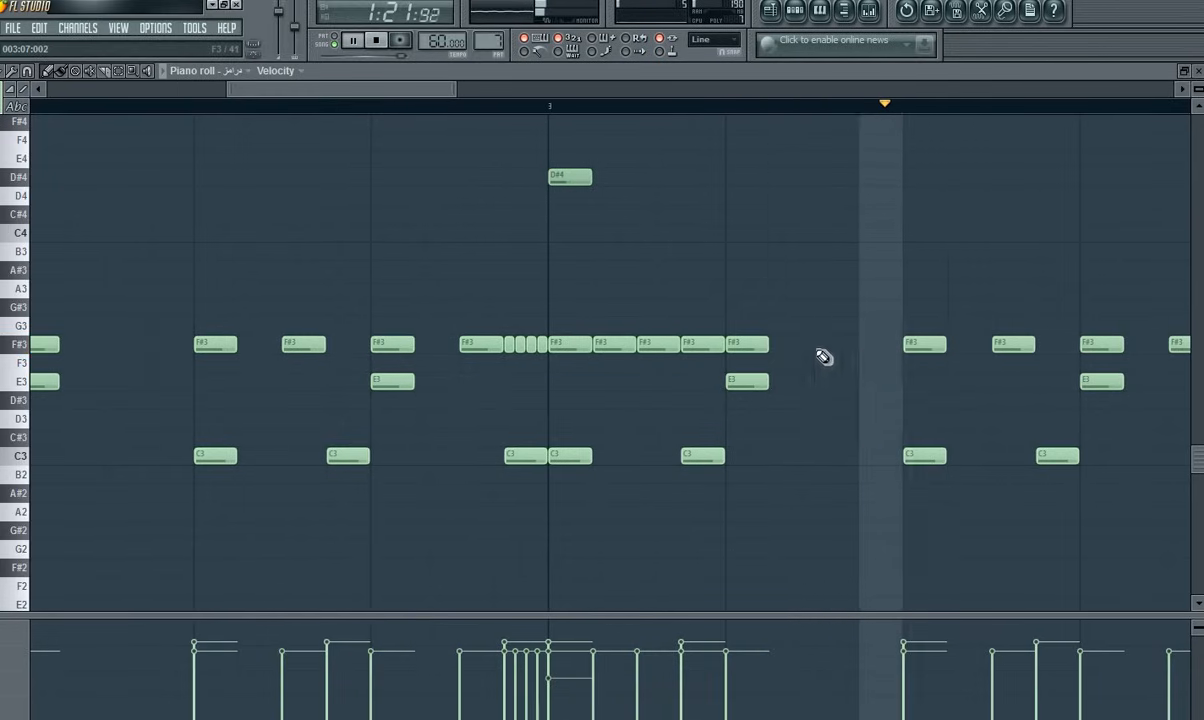
pyautogui.click(830, 346)
pyautogui.press('space')
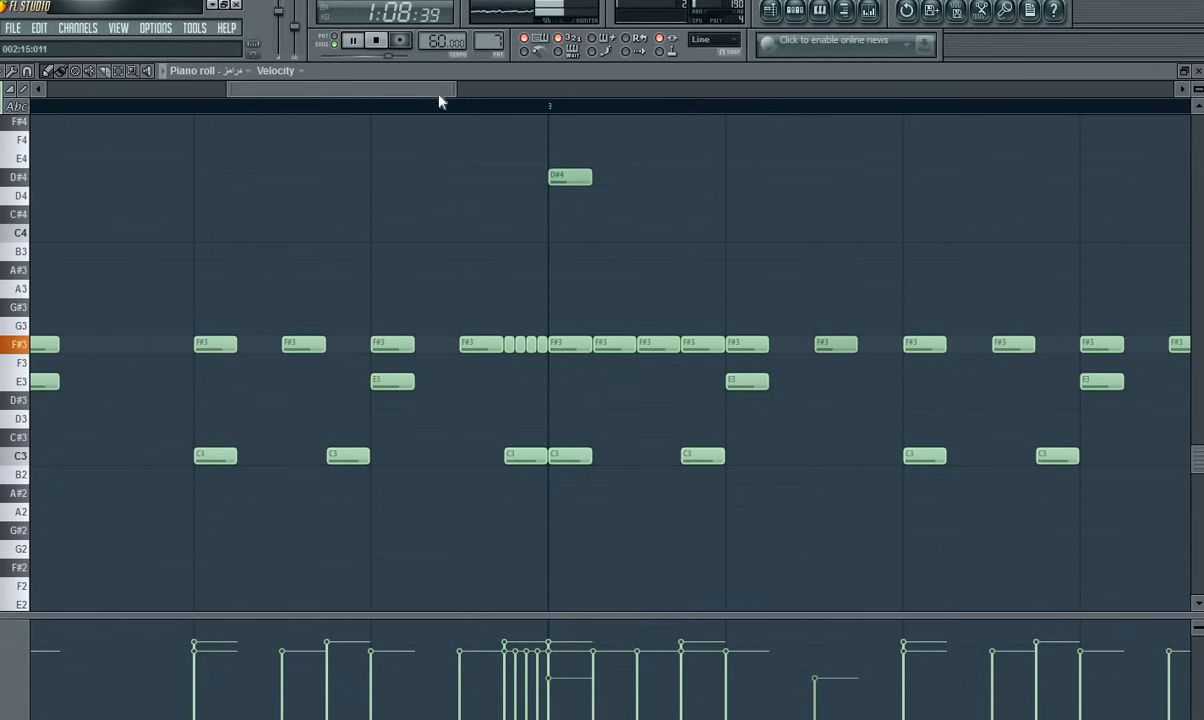
pyautogui.moveTo(446, 91); pyautogui.dragTo(597, 93)
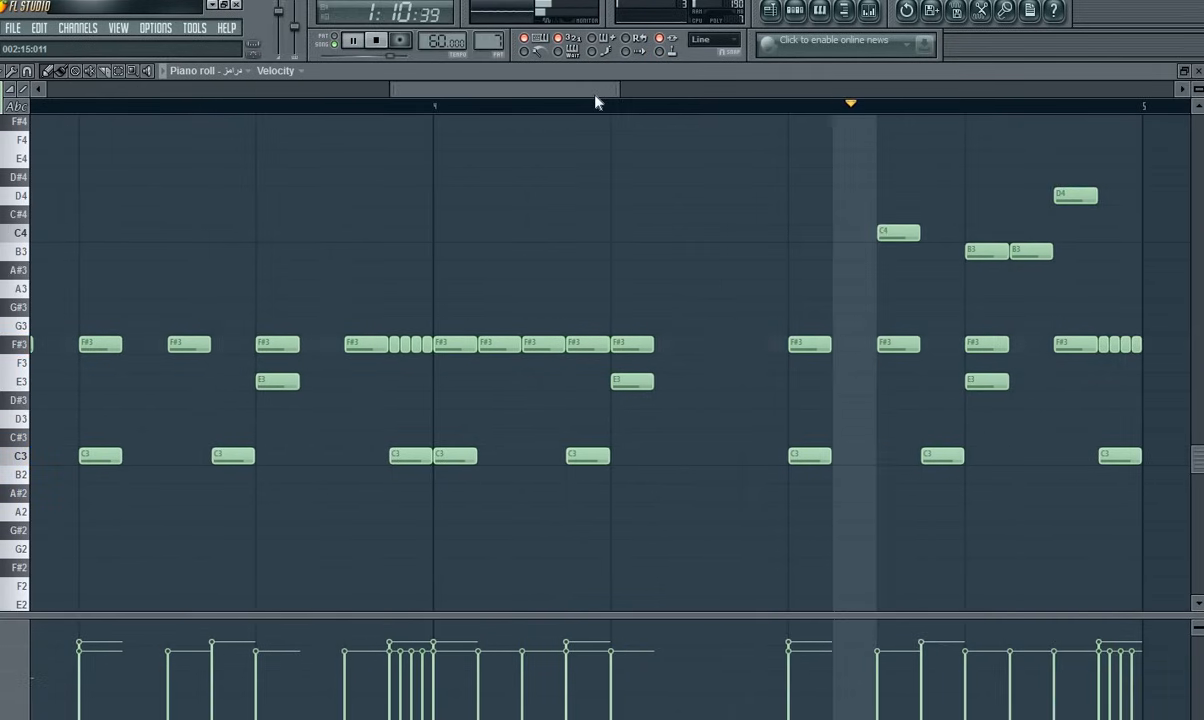
pyautogui.click(706, 346)
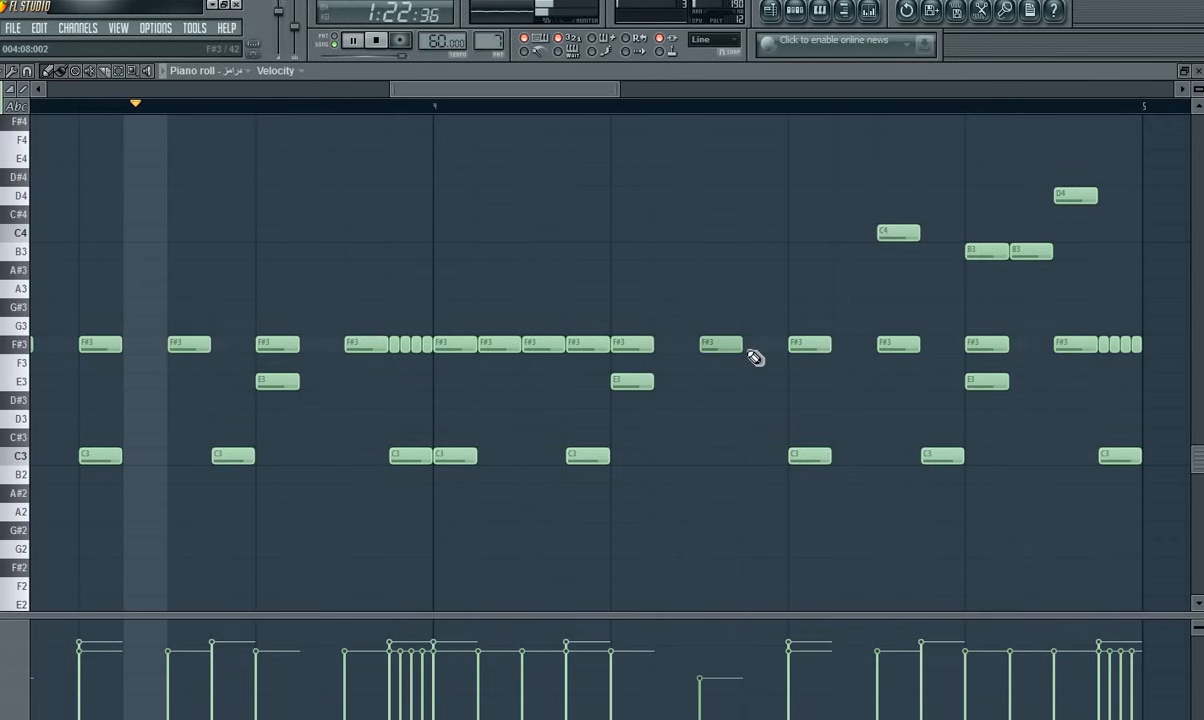
# Step: Add soft B3 notes on steps 3 and 4 of bar 4 and play the song
pyautogui.click(538, 252)
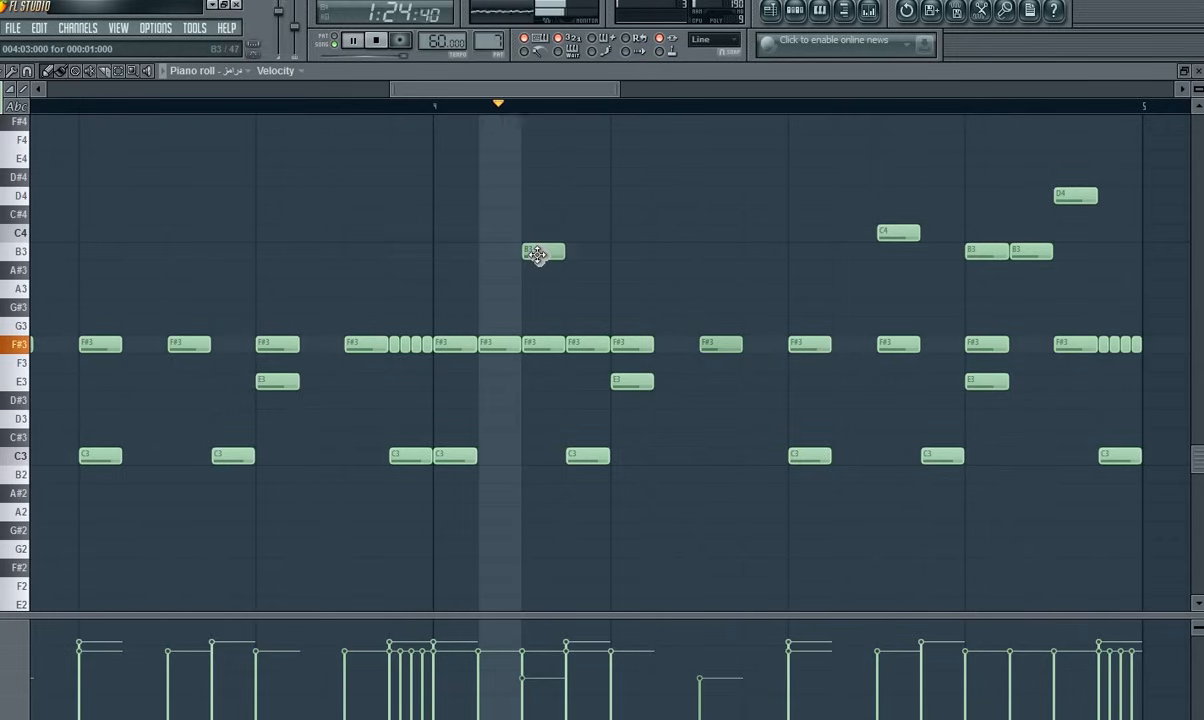
pyautogui.press('space')
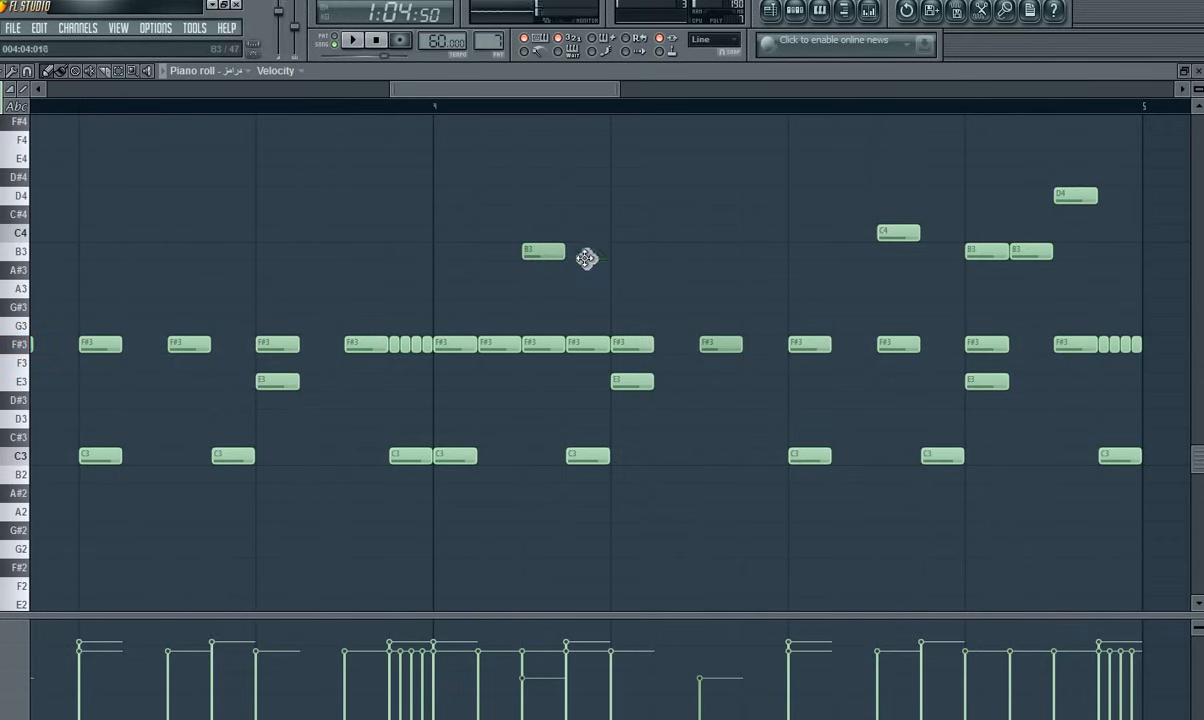
pyautogui.click(587, 253)
pyautogui.press('space')
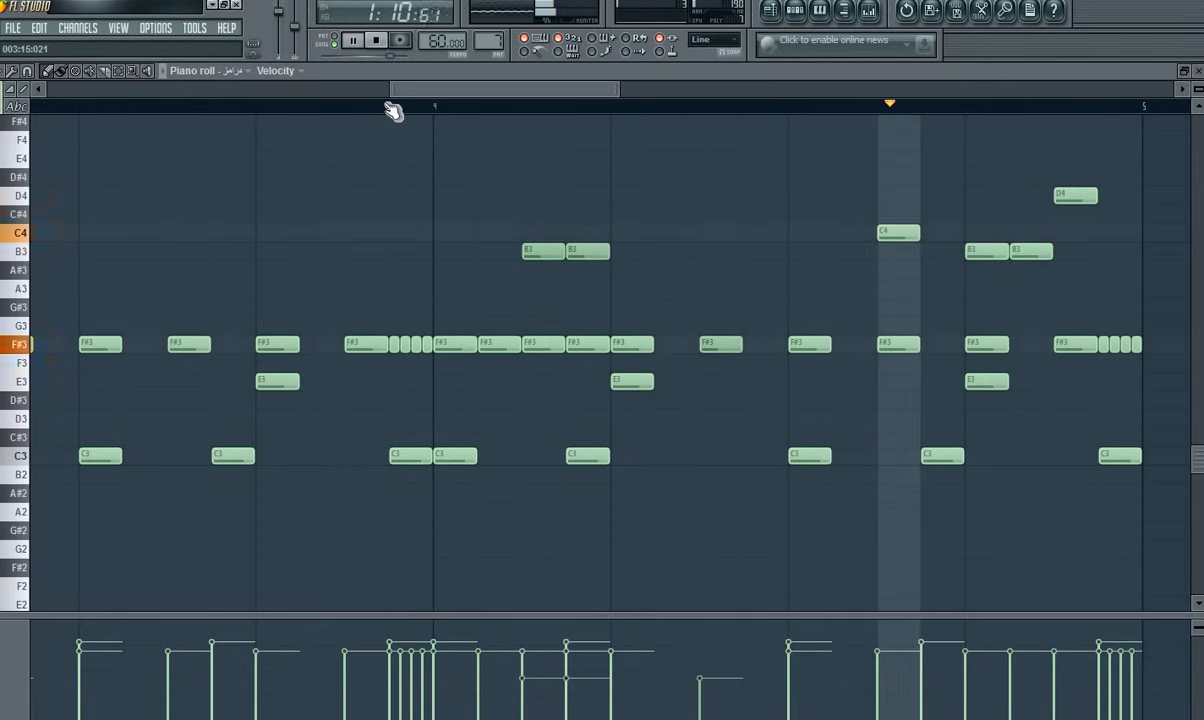
# Step: Replace bar 4's C4 note on step 11 and B3 notes on steps 13 and 14 with softer ones
pyautogui.rightClick(980, 254)
pyautogui.click(975, 256)
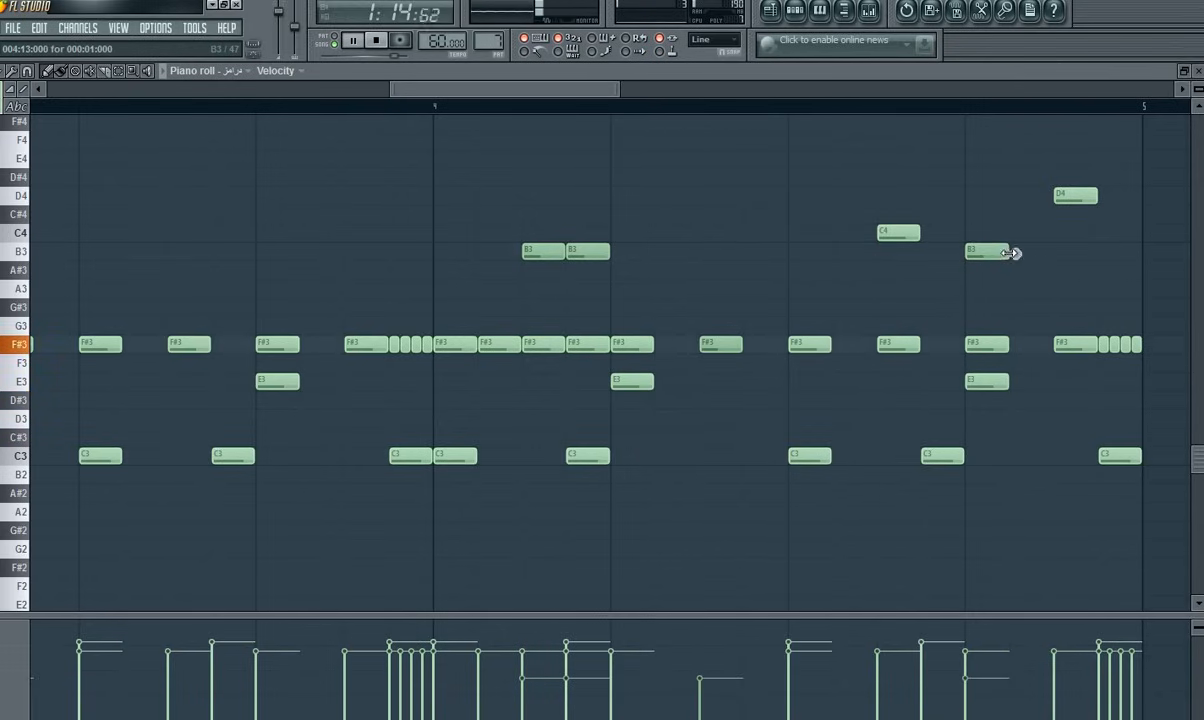
pyautogui.rightClick(880, 238)
pyautogui.click(879, 239)
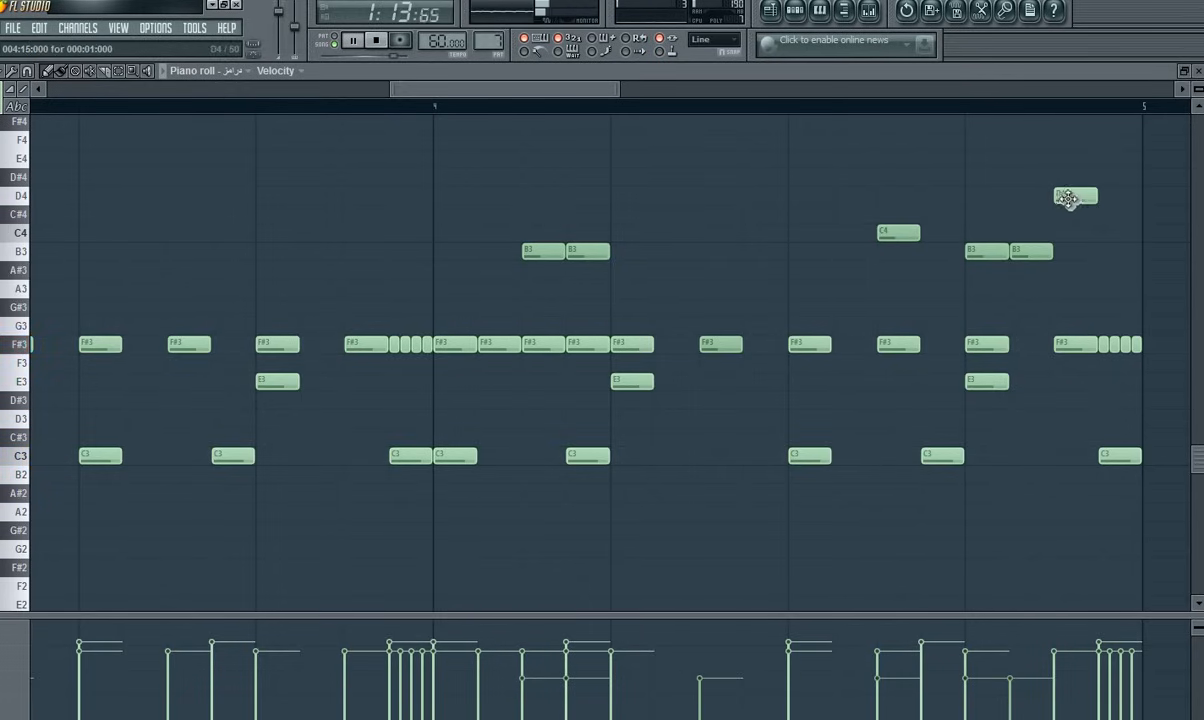
# Step: Lower the D4 note on step 15 of bar 4 to A3 and play the fill
pyautogui.moveTo(1070, 197); pyautogui.dragTo(1070, 296)
pyautogui.press('space')
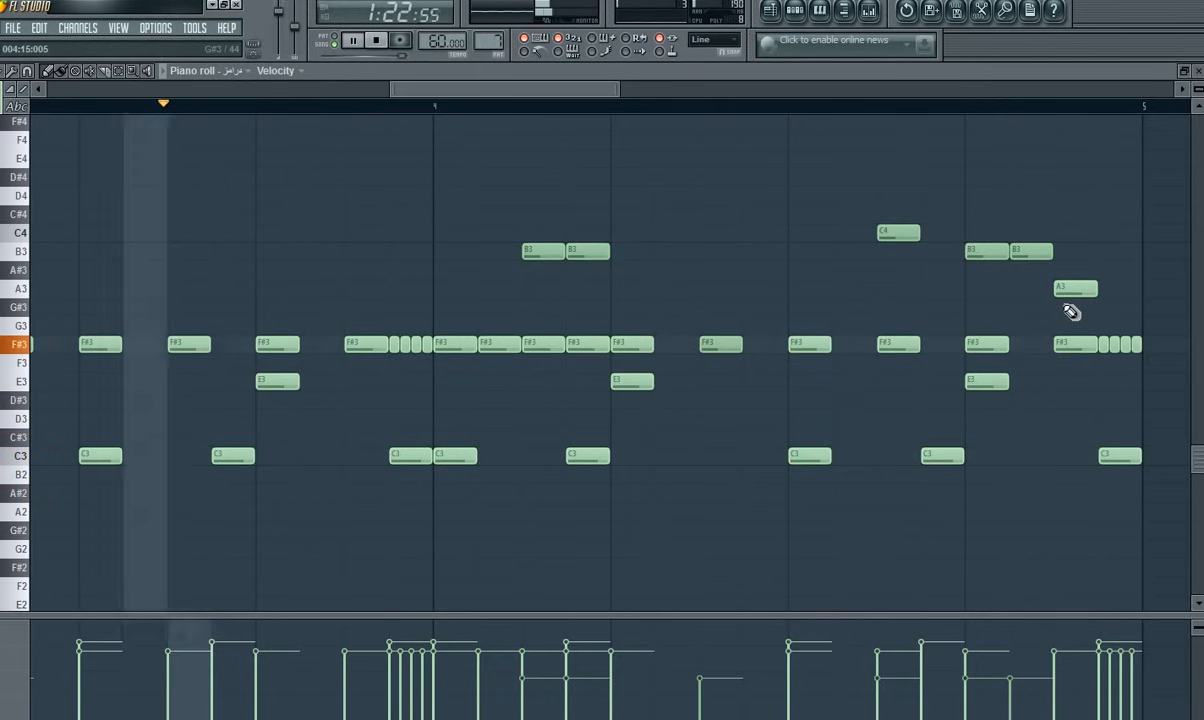
pyautogui.press('space')
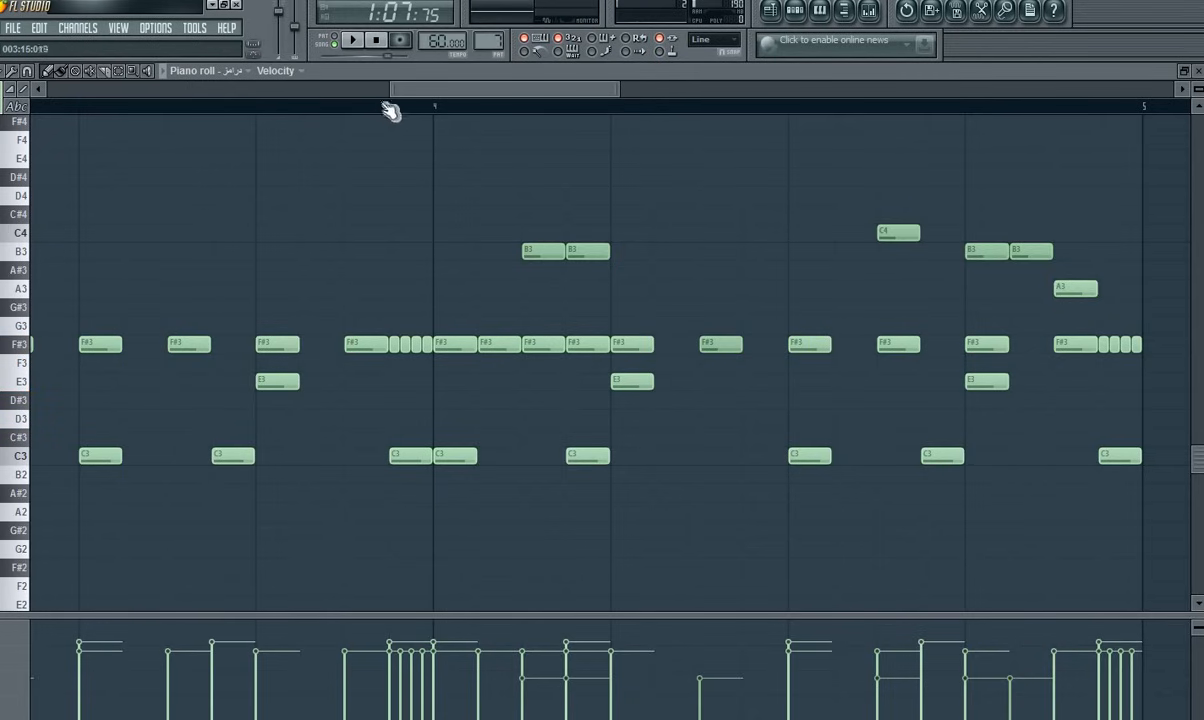
# Step: Return to the playlist and move both Pattern 7 clips up onto track 3, starting at bars 15 and 19
pyautogui.moveTo(395, 97); pyautogui.dragTo(70, 97)
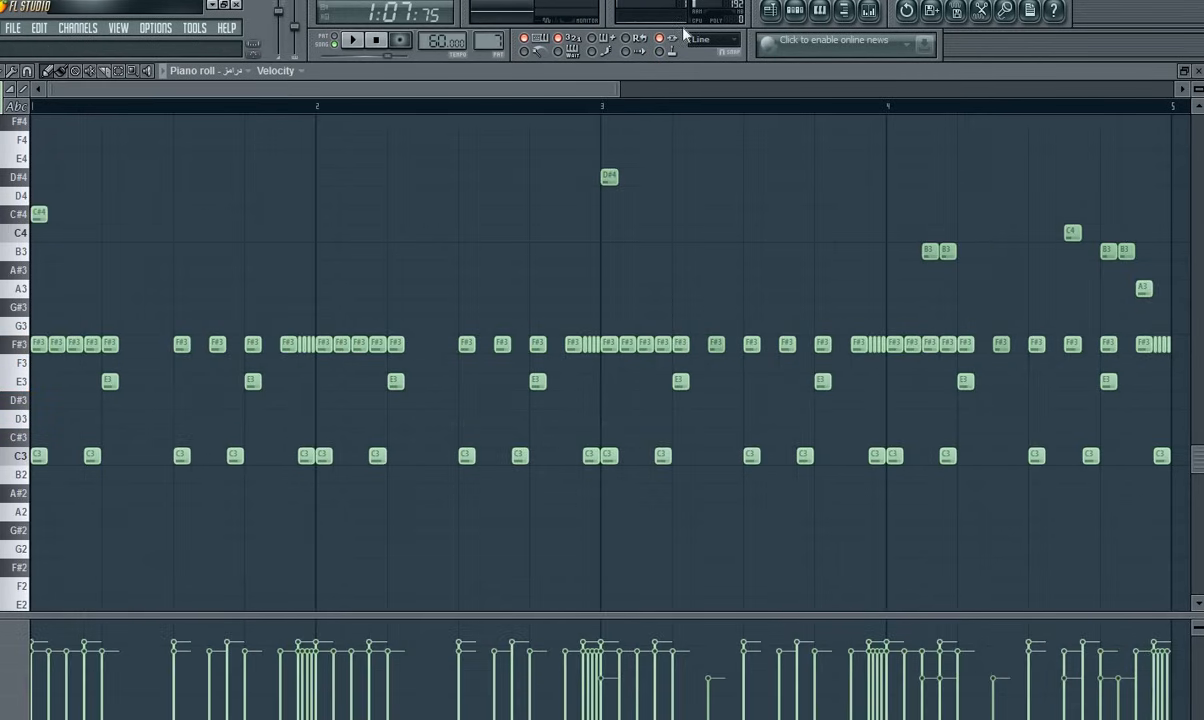
pyautogui.click(769, 14)
pyautogui.moveTo(436, 90); pyautogui.dragTo(510, 100)
pyautogui.moveTo(433, 269); pyautogui.dragTo(436, 214)
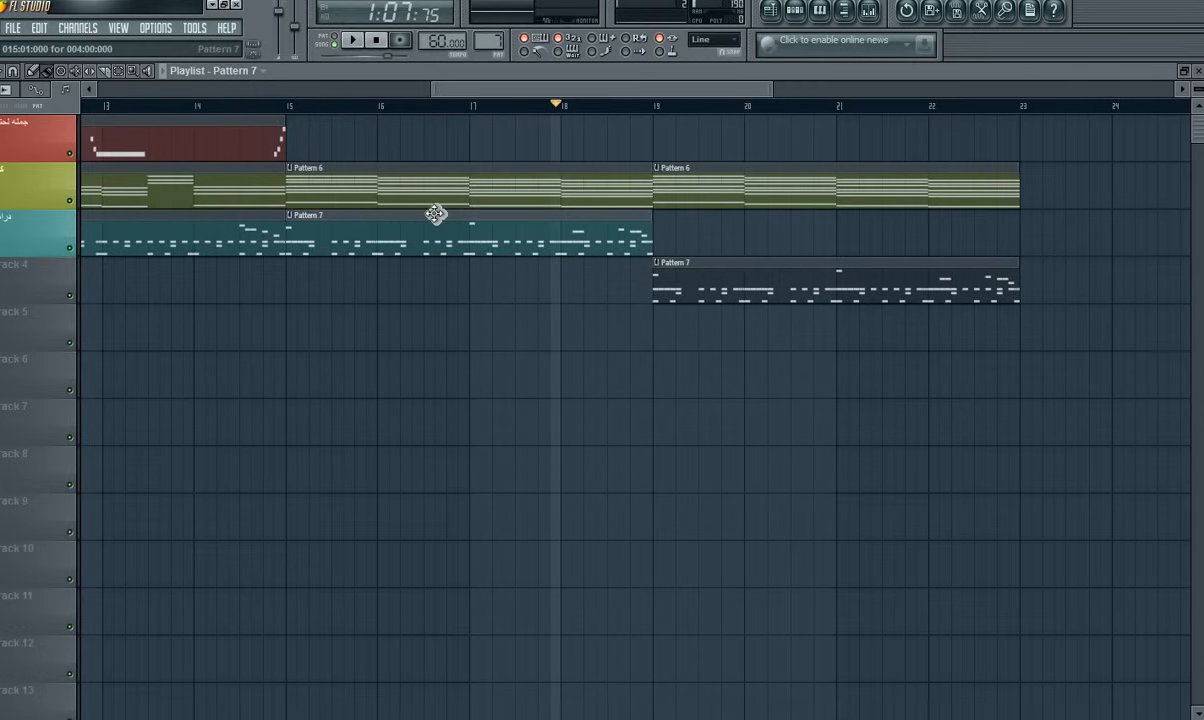
pyautogui.moveTo(672, 269); pyautogui.dragTo(677, 218)
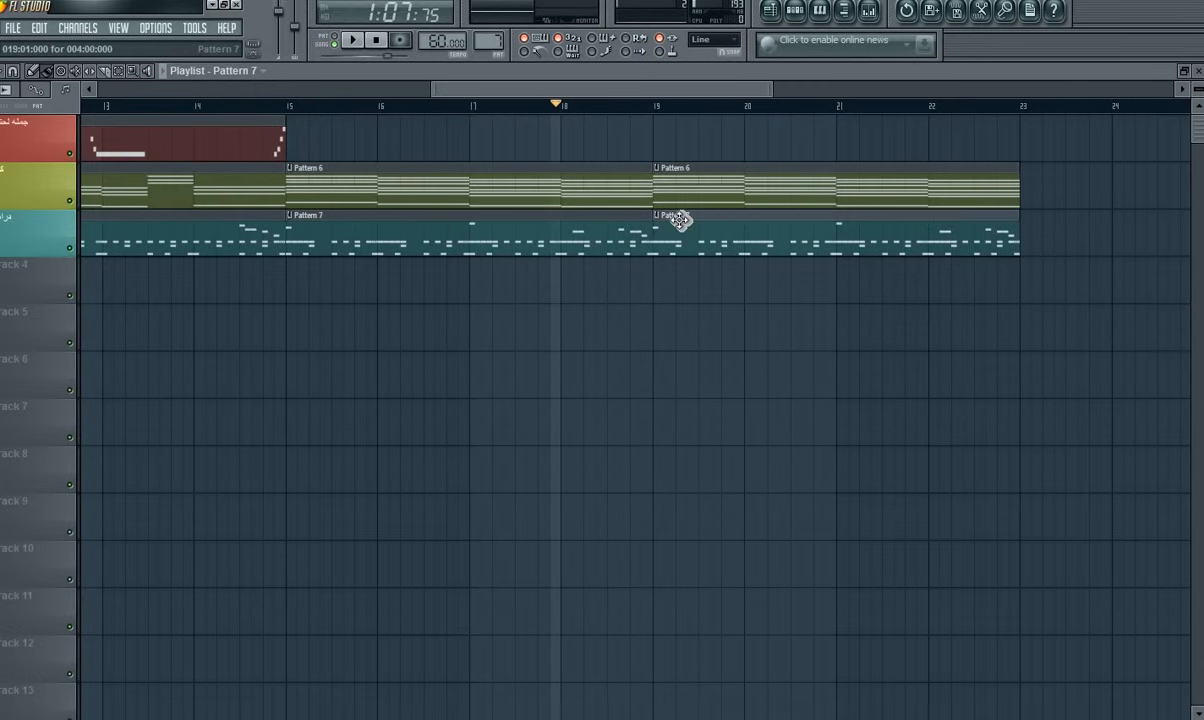
# Step: Play the arrangement from bar 6, restart it from bar 1 to hear the song, and stop playback
pyautogui.moveTo(480, 90); pyautogui.dragTo(223, 123)
pyautogui.click(378, 108)
pyautogui.press('space')
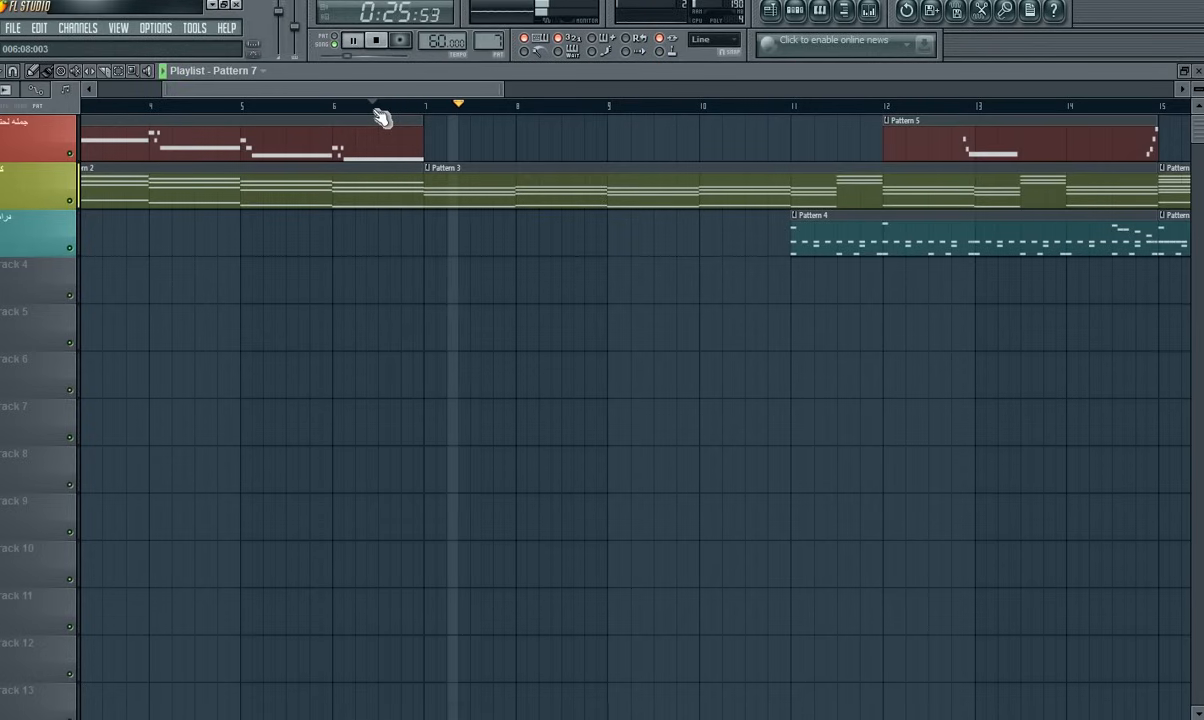
pyautogui.moveTo(249, 92); pyautogui.dragTo(202, 106)
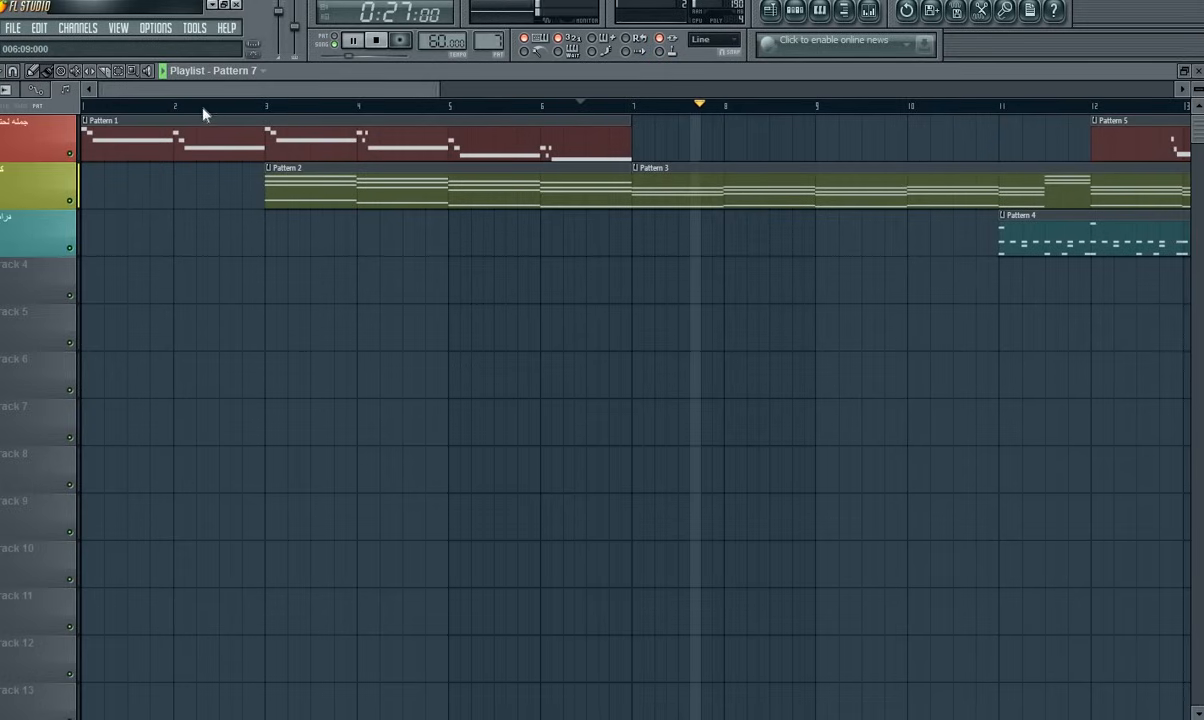
pyautogui.click(90, 110)
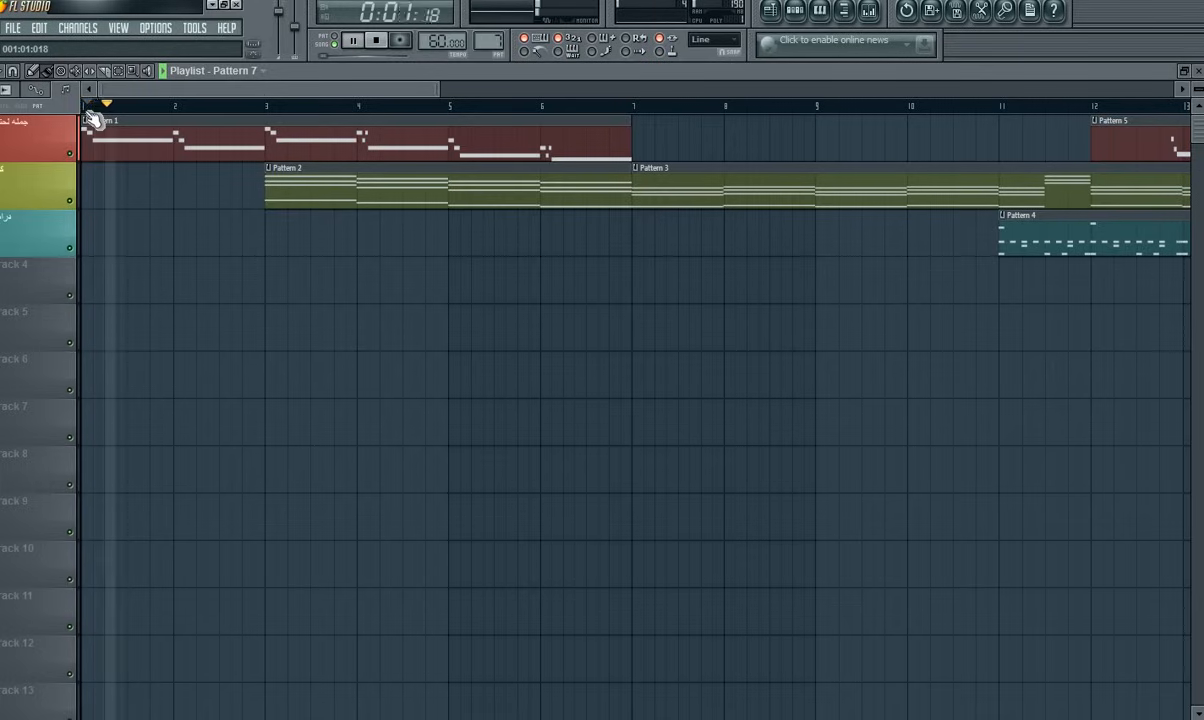
pyautogui.press('space')
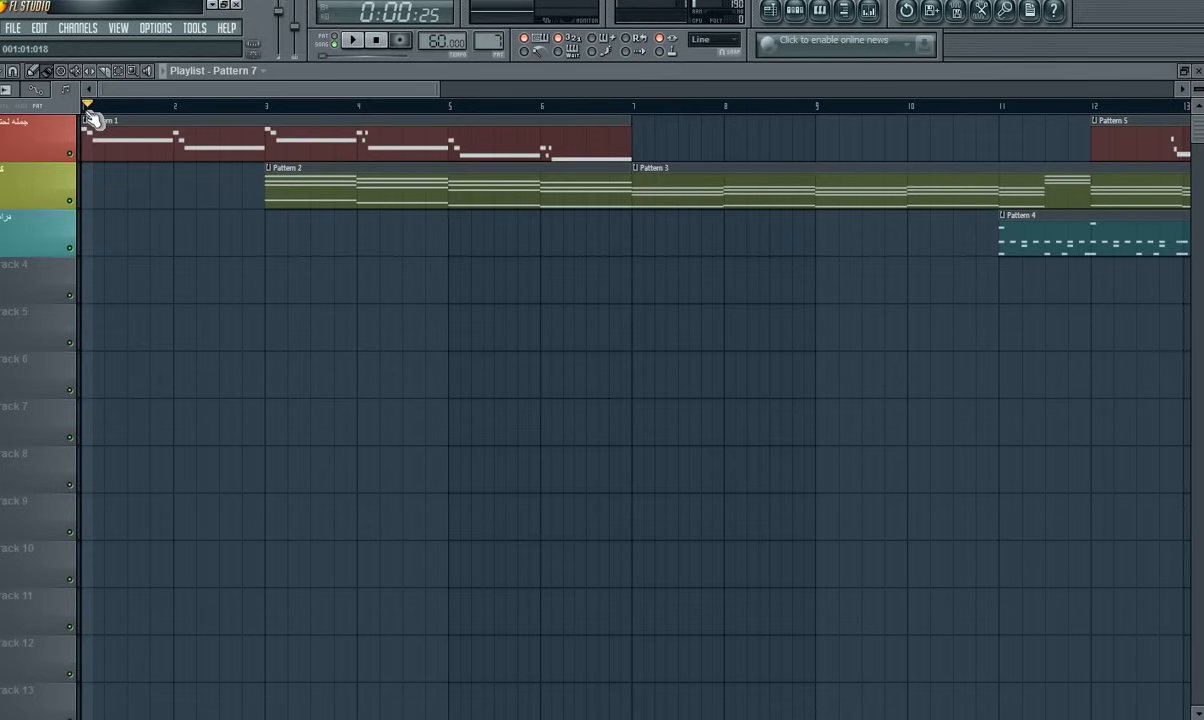
# Step: Show the whole arrangement, select the first Pattern 6 clip and open its red channel in the piano roll
pyautogui.moveTo(438, 88); pyautogui.dragTo(935, 102)
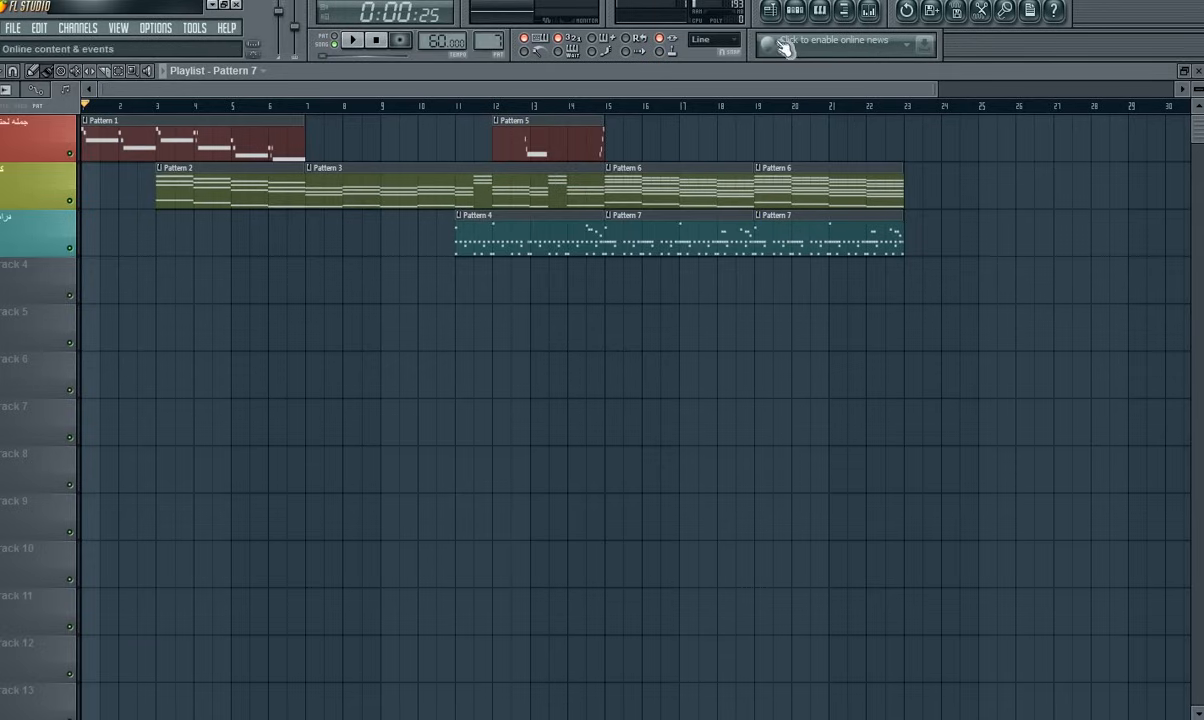
pyautogui.doubleClick(637, 174)
pyautogui.click(795, 12)
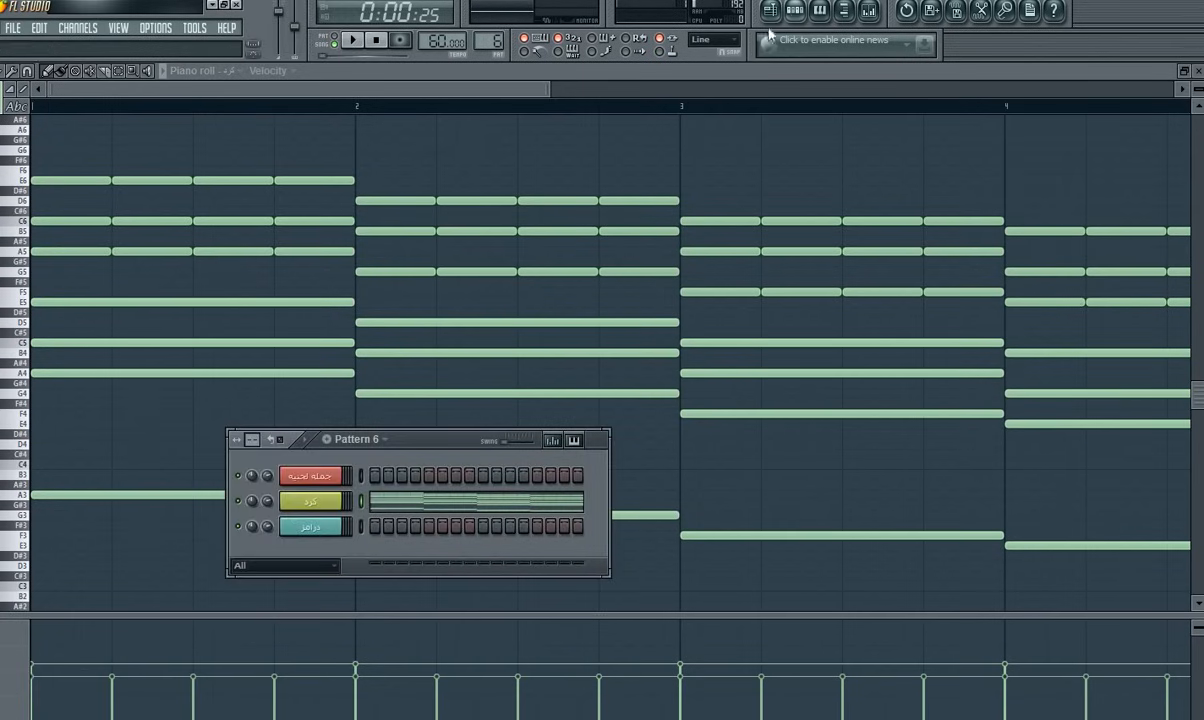
pyautogui.rightClick(340, 473)
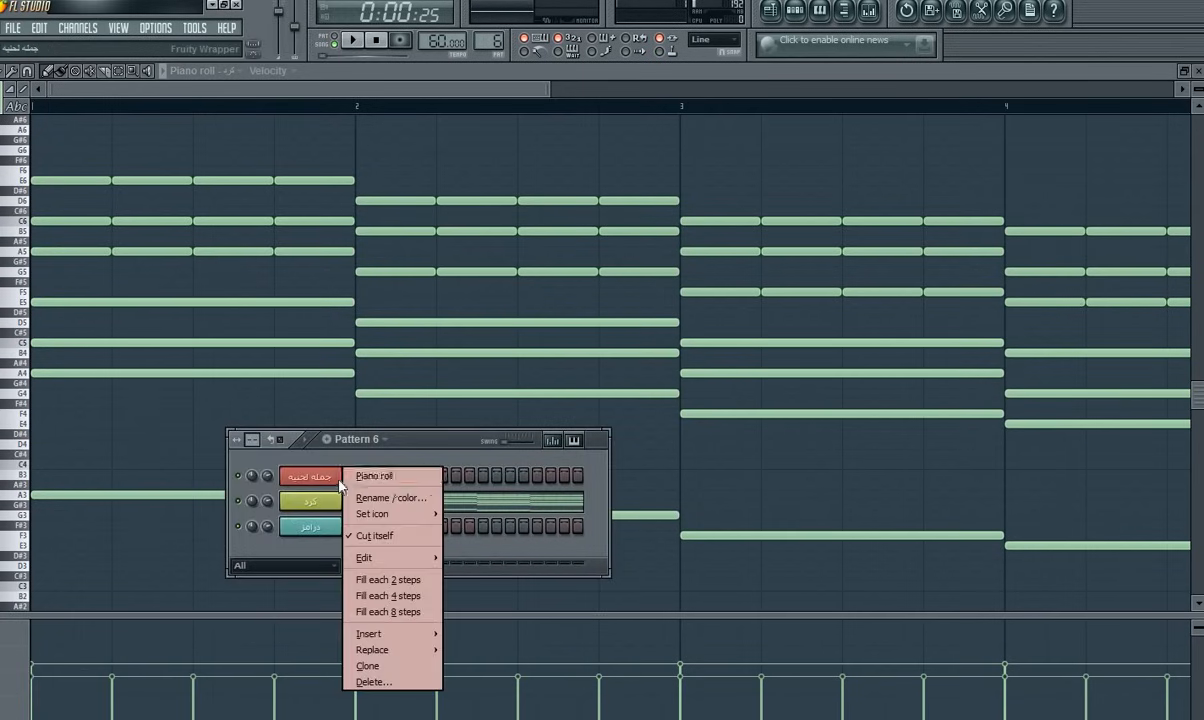
pyautogui.click(390, 485)
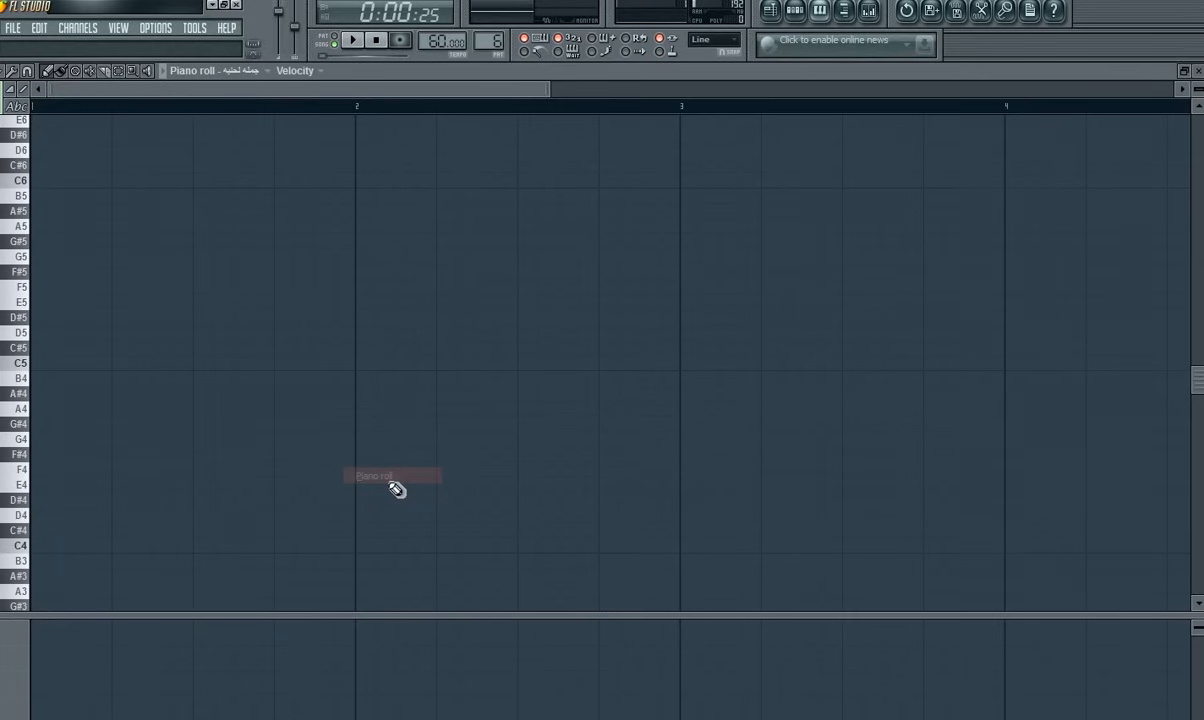
# Step: Add a short B3 note at the start of bar 2 and lower its velocity using an enlarged velocity area
pyautogui.click(362, 561)
pyautogui.moveTo(395, 612); pyautogui.dragTo(395, 390)
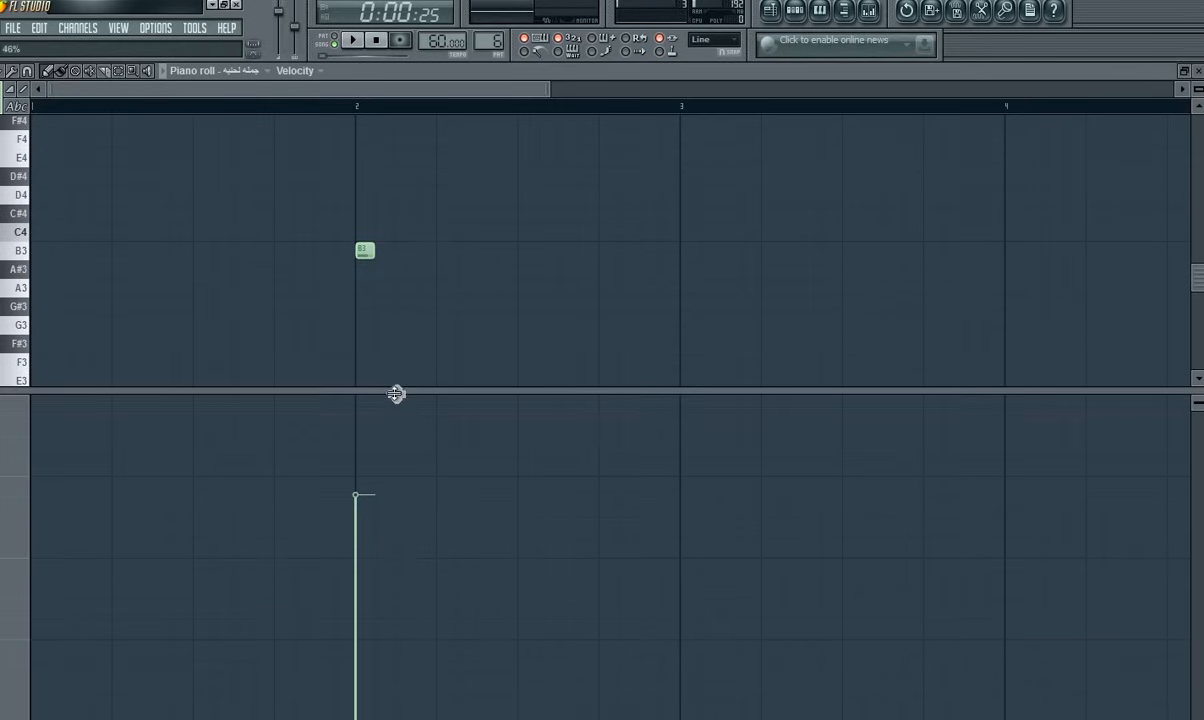
pyautogui.click(372, 641)
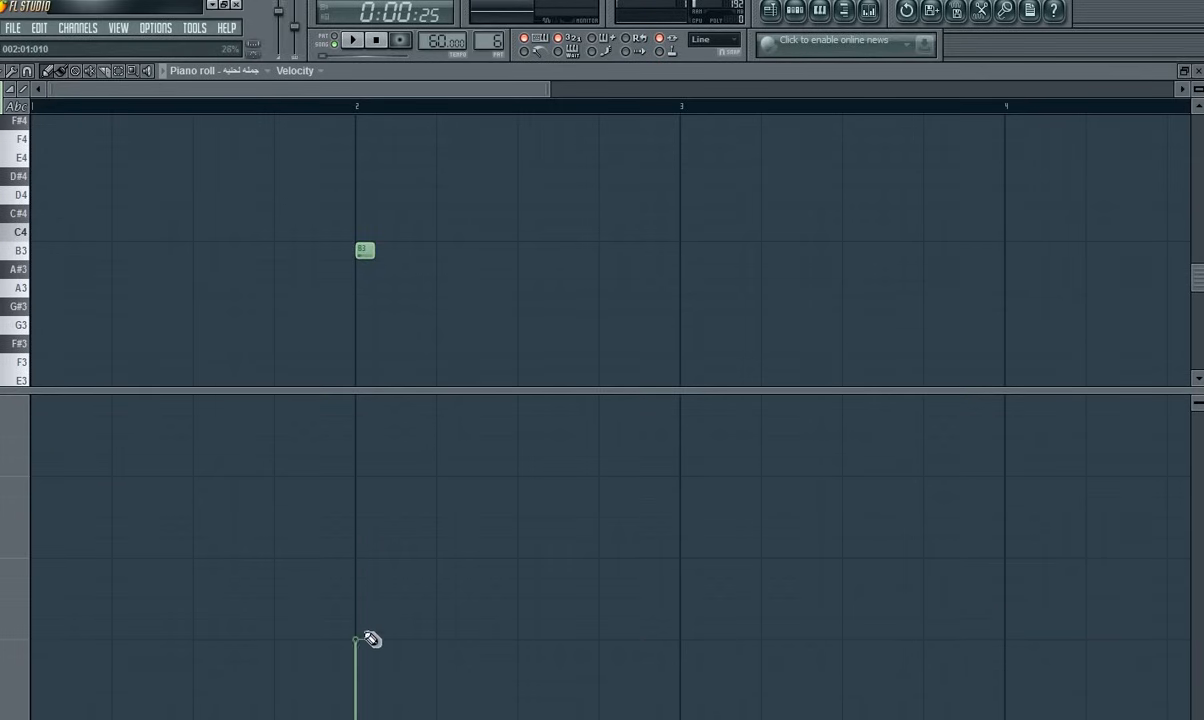
pyautogui.click(360, 250)
pyautogui.moveTo(422, 560); pyautogui.dragTo(419, 578)
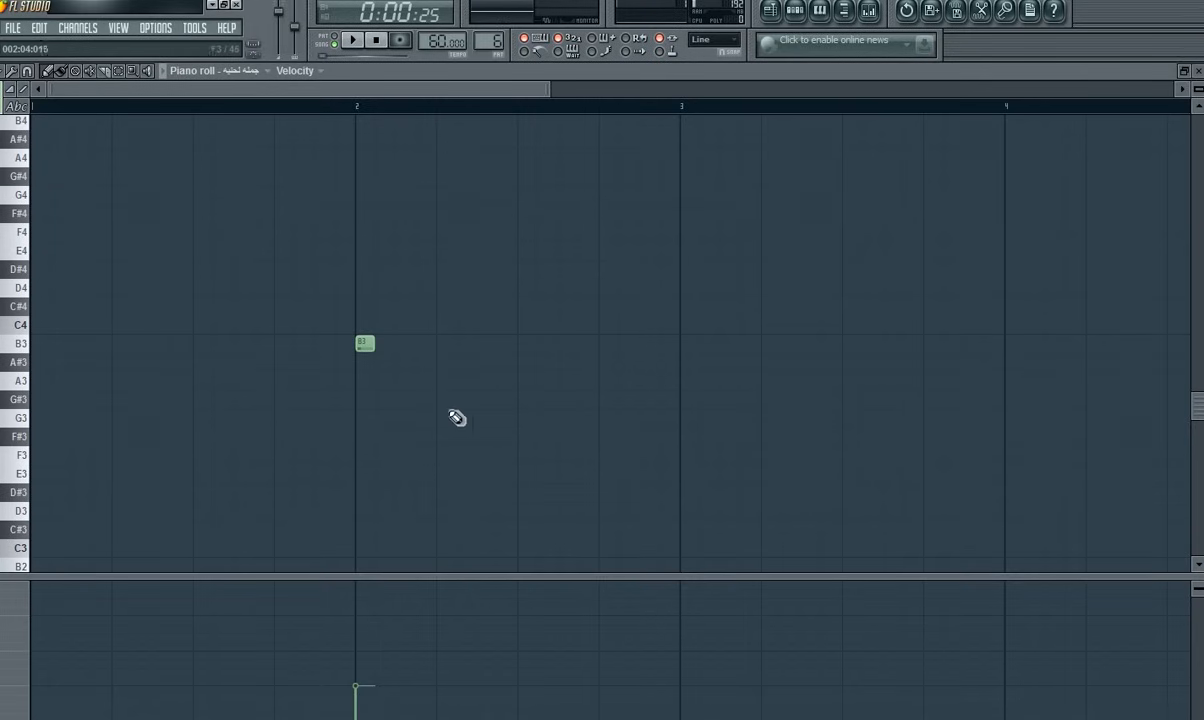
# Step: Delete the B3 note and reopen Pattern 6's red channel in the piano roll
pyautogui.rightClick(372, 347)
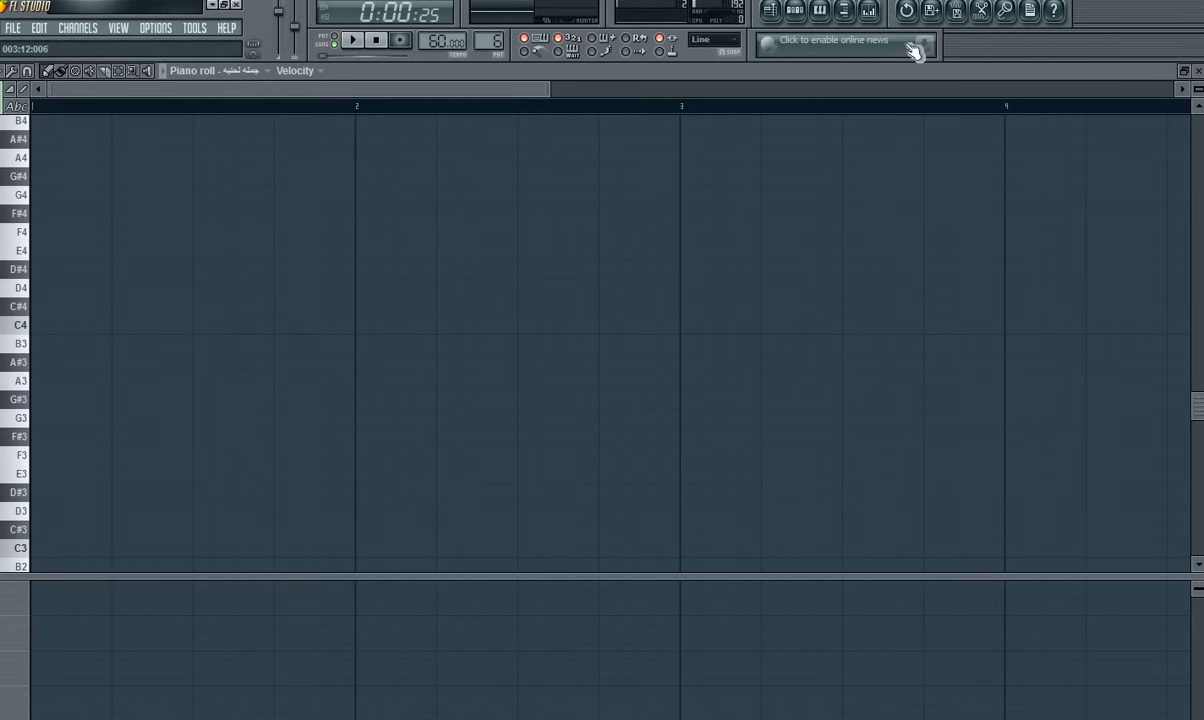
pyautogui.click(795, 10)
pyautogui.rightClick(340, 476)
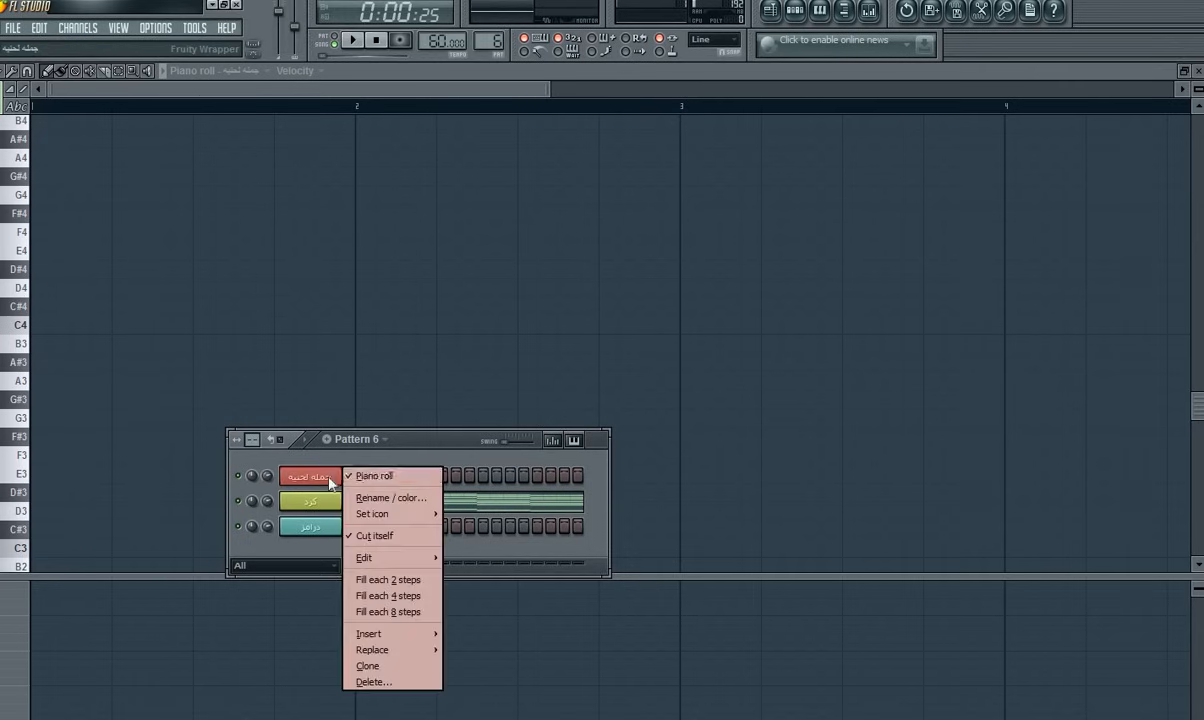
pyautogui.press('F5')
pyautogui.rightClick(344, 476)
pyautogui.click(362, 476)
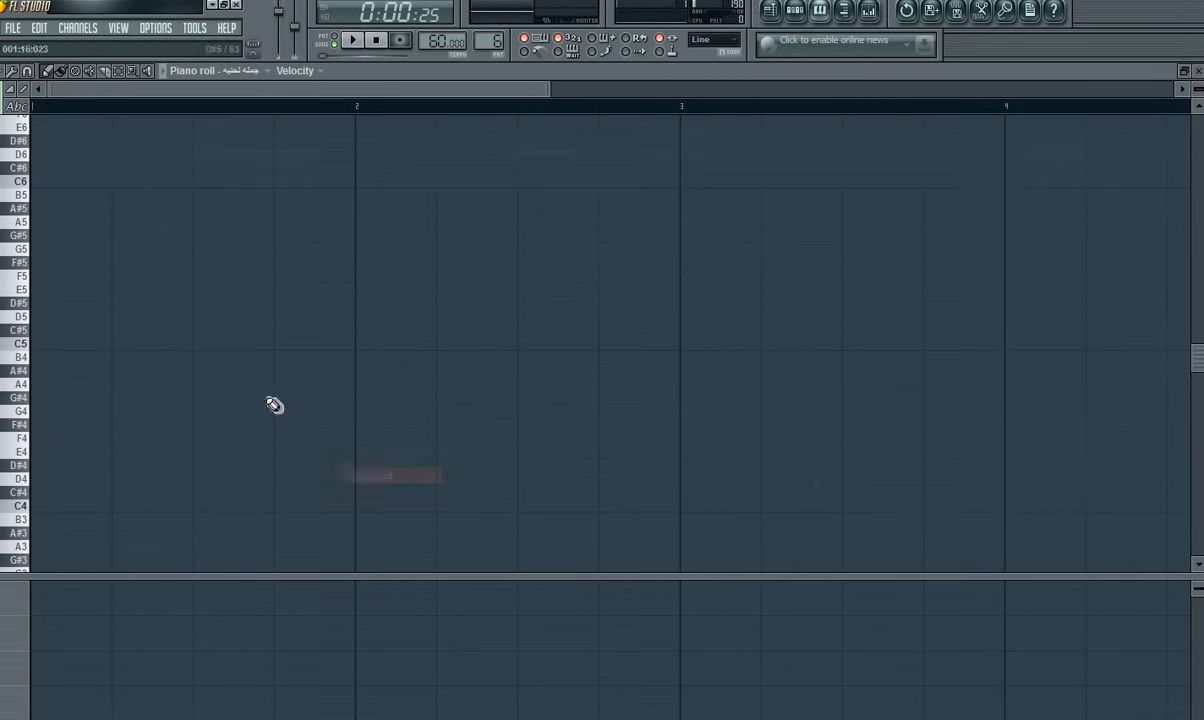
# Step: Audition pitches for the melody and place a short B5 note on the last beat of bar 1
pyautogui.press('q')
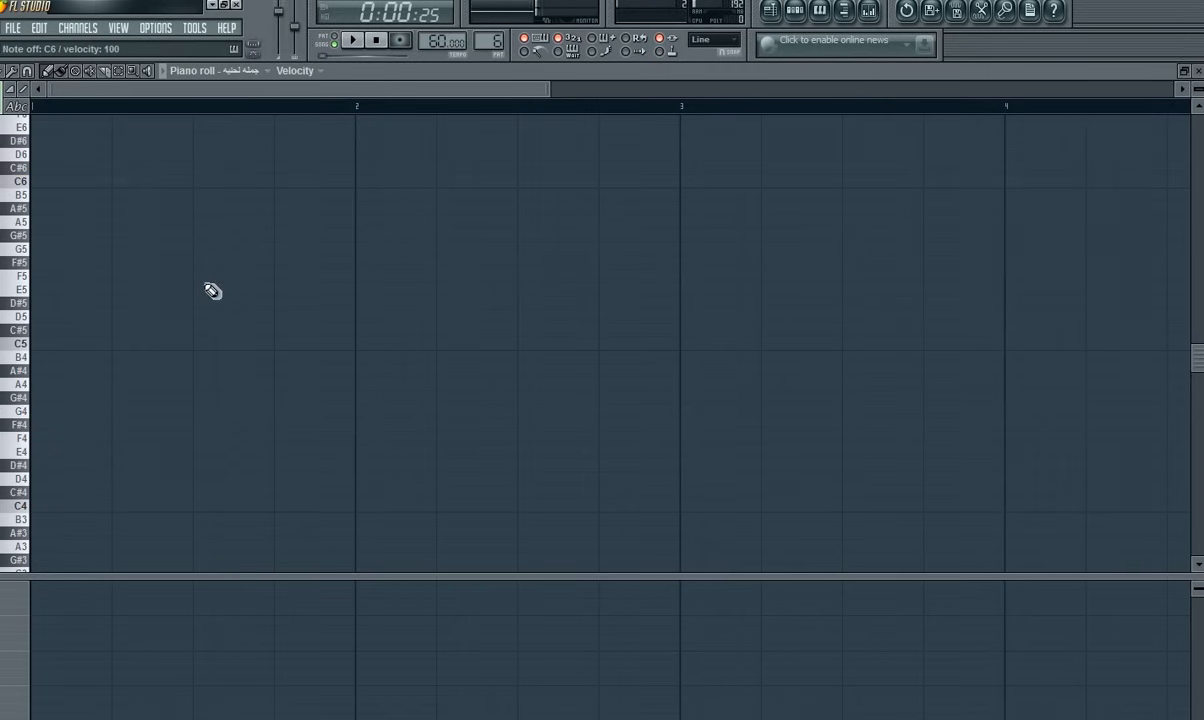
pyautogui.press('m')
pyautogui.press('n')
pyautogui.press('q')
pyautogui.press('n')
pyautogui.click(281, 196)
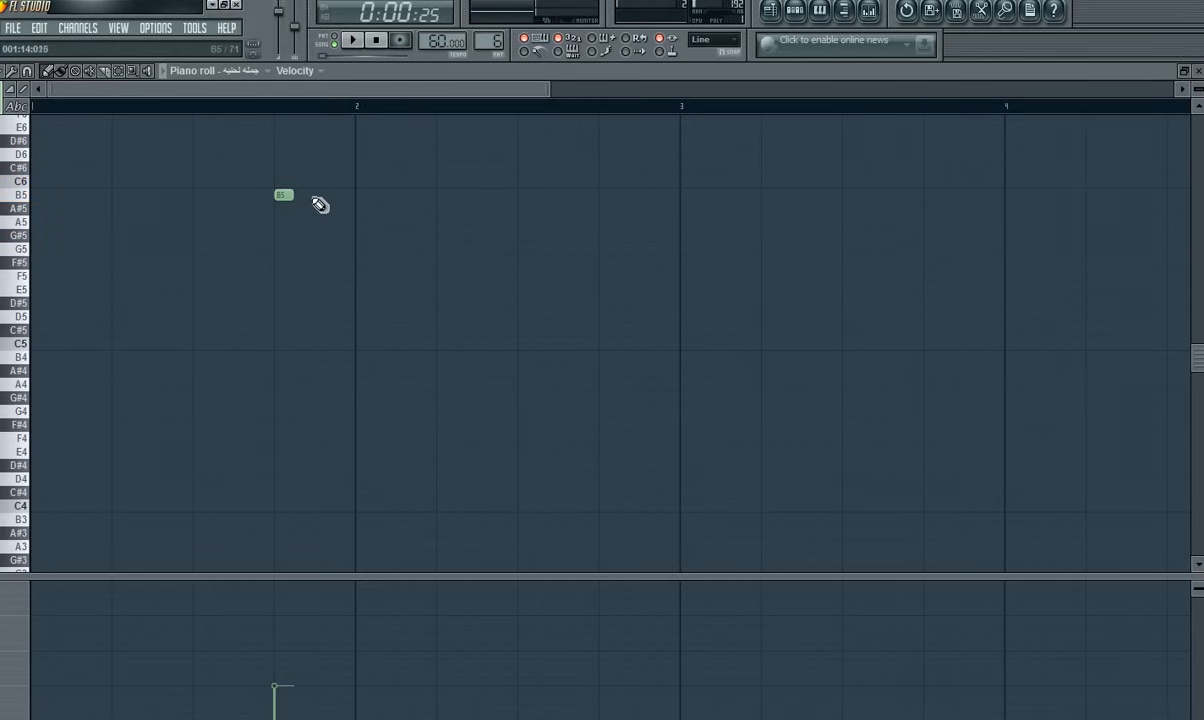
# Step: Audition the next pitches and add a one-beat A5 note at the start of bar 2
pyautogui.press(',')
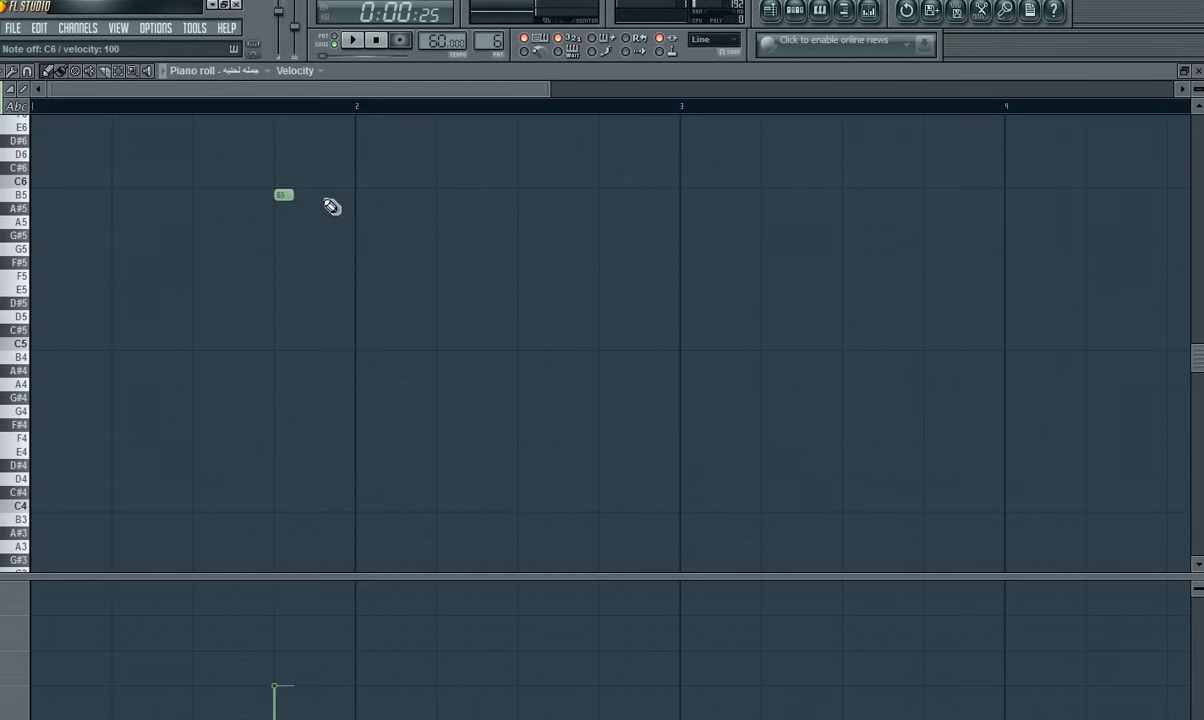
pyautogui.press('m')
pyautogui.click(364, 222)
pyautogui.moveTo(377, 222); pyautogui.dragTo(431, 231)
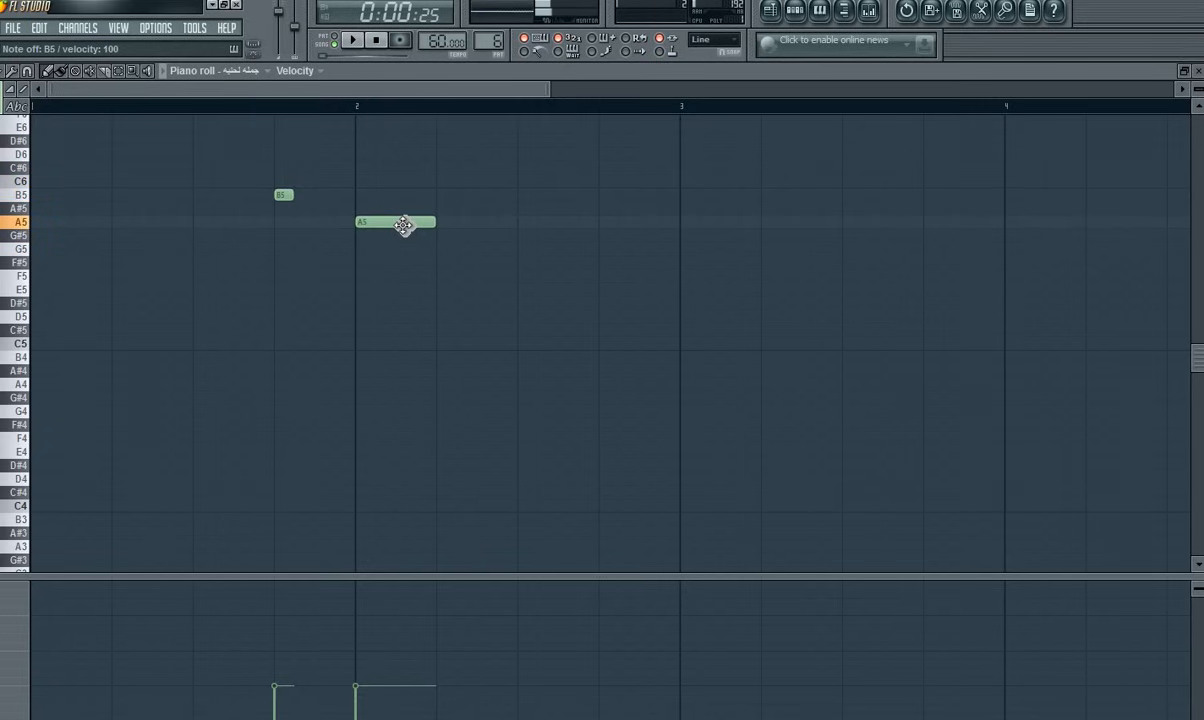
# Step: Fill the last step of bar 1 with a half-step C6 note followed by a half-step B5 note, using a finer snap
pyautogui.click(320, 181)
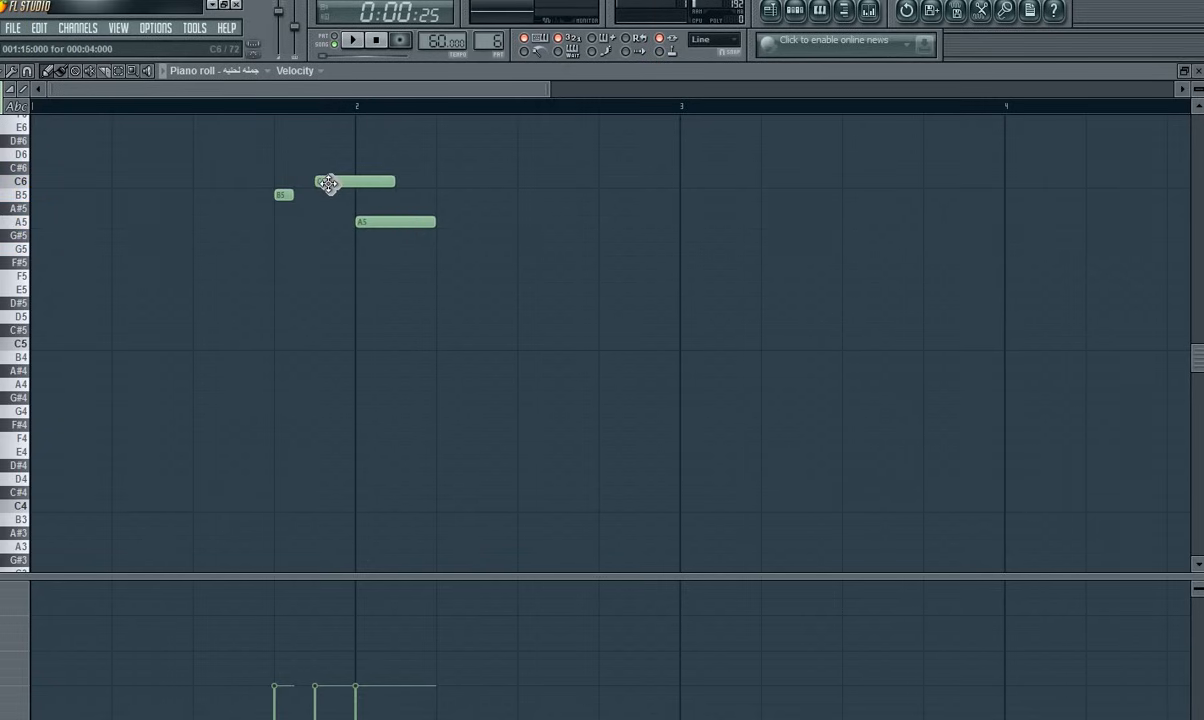
pyautogui.moveTo(329, 183); pyautogui.dragTo(349, 184)
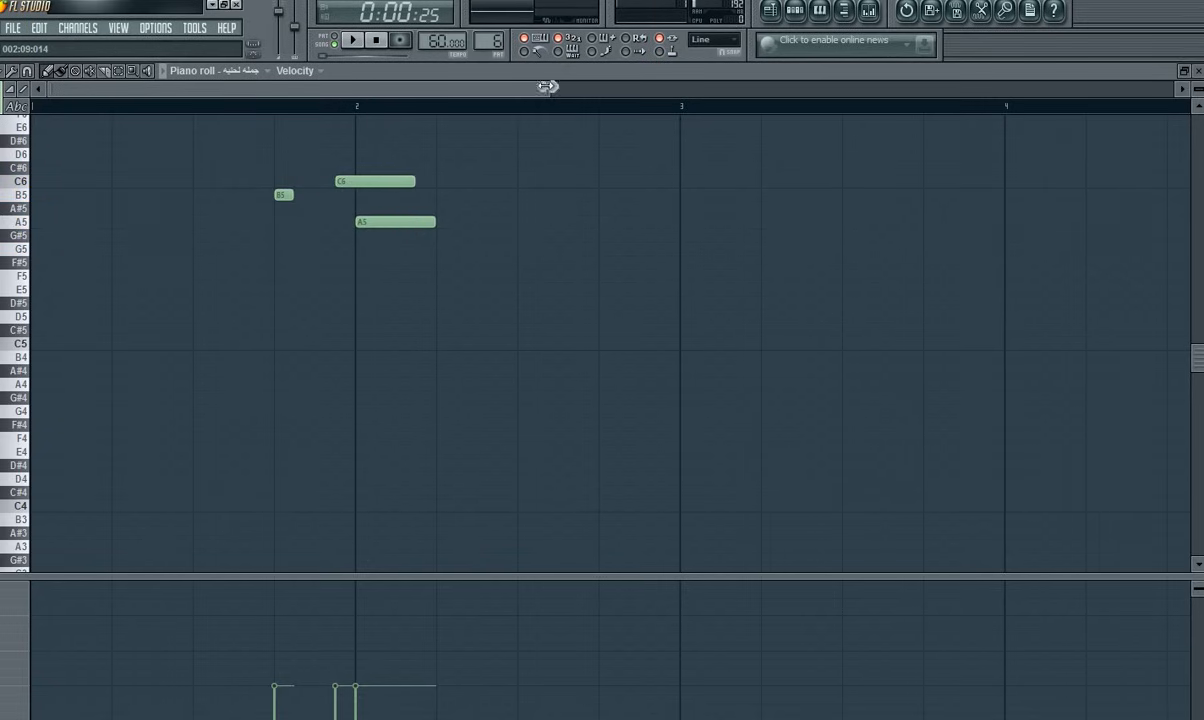
pyautogui.moveTo(548, 86); pyautogui.dragTo(252, 90)
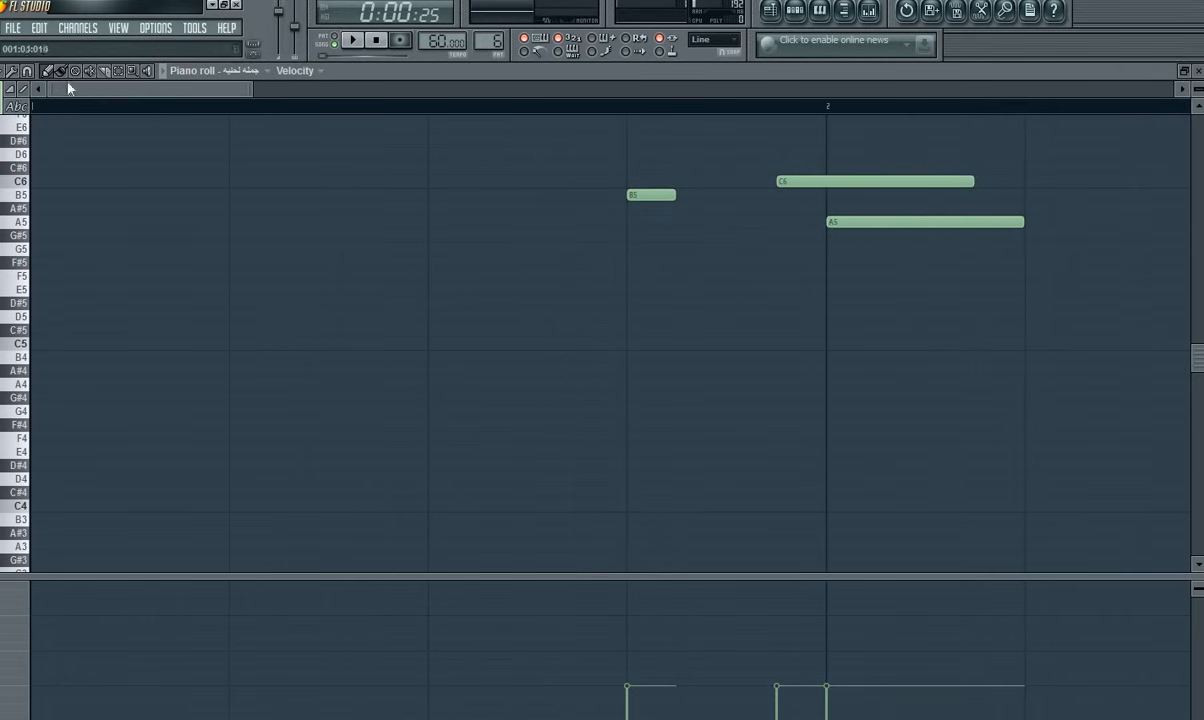
pyautogui.click(27, 70)
pyautogui.click(48, 139)
pyautogui.moveTo(967, 180); pyautogui.dragTo(783, 181)
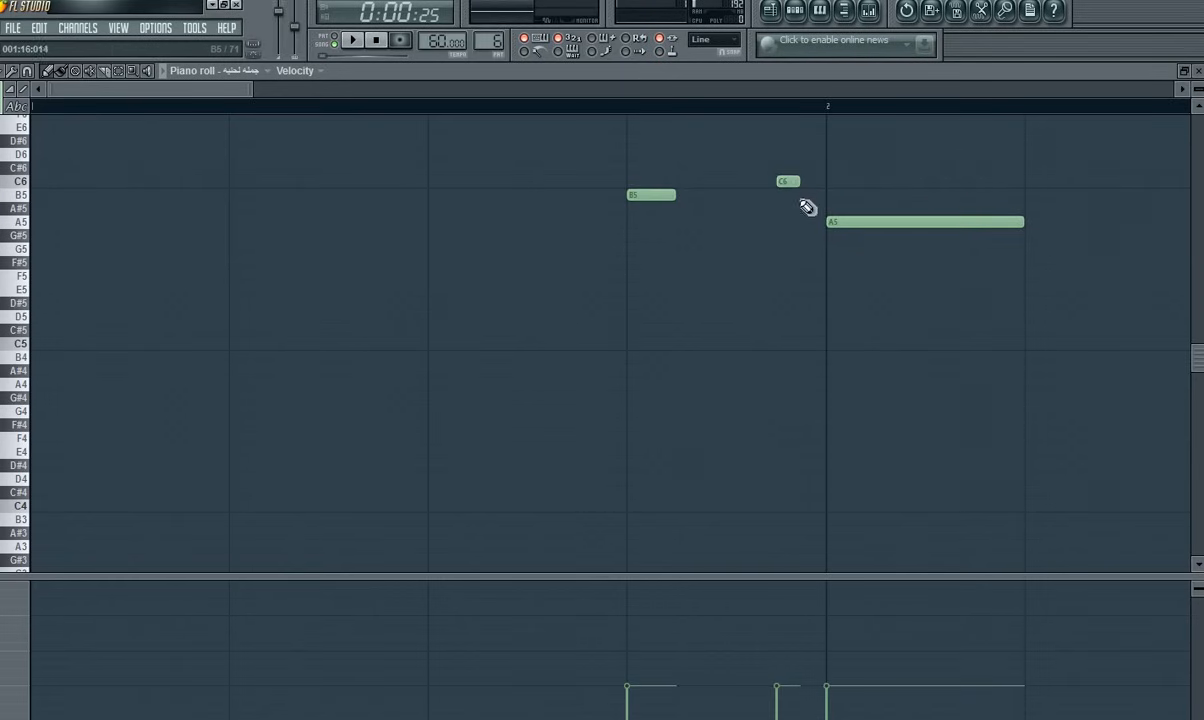
pyautogui.click(806, 195)
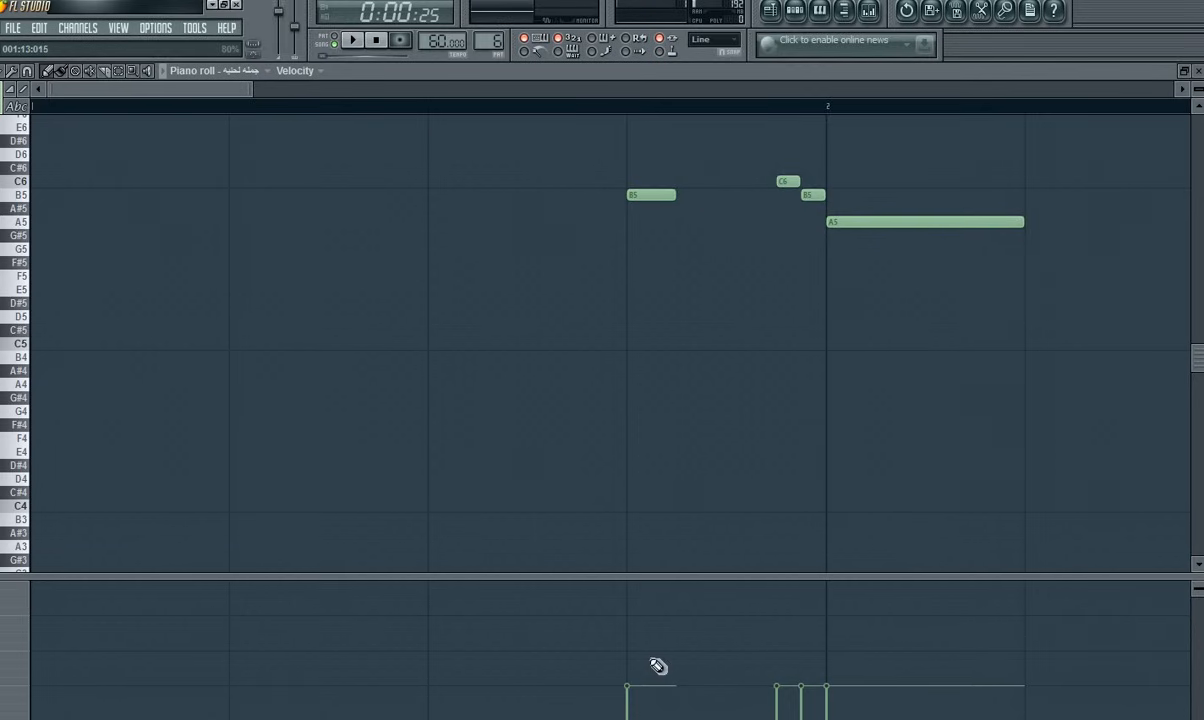
# Step: Raise the four notes' velocities slightly and play Pattern 6 alone in pattern mode
pyautogui.moveTo(632, 662)
pyautogui.mouseDown()
pyautogui.moveTo(825, 664)
pyautogui.moveTo(816, 656)
pyautogui.mouseUp()
pyautogui.press('space')
pyautogui.press('space')
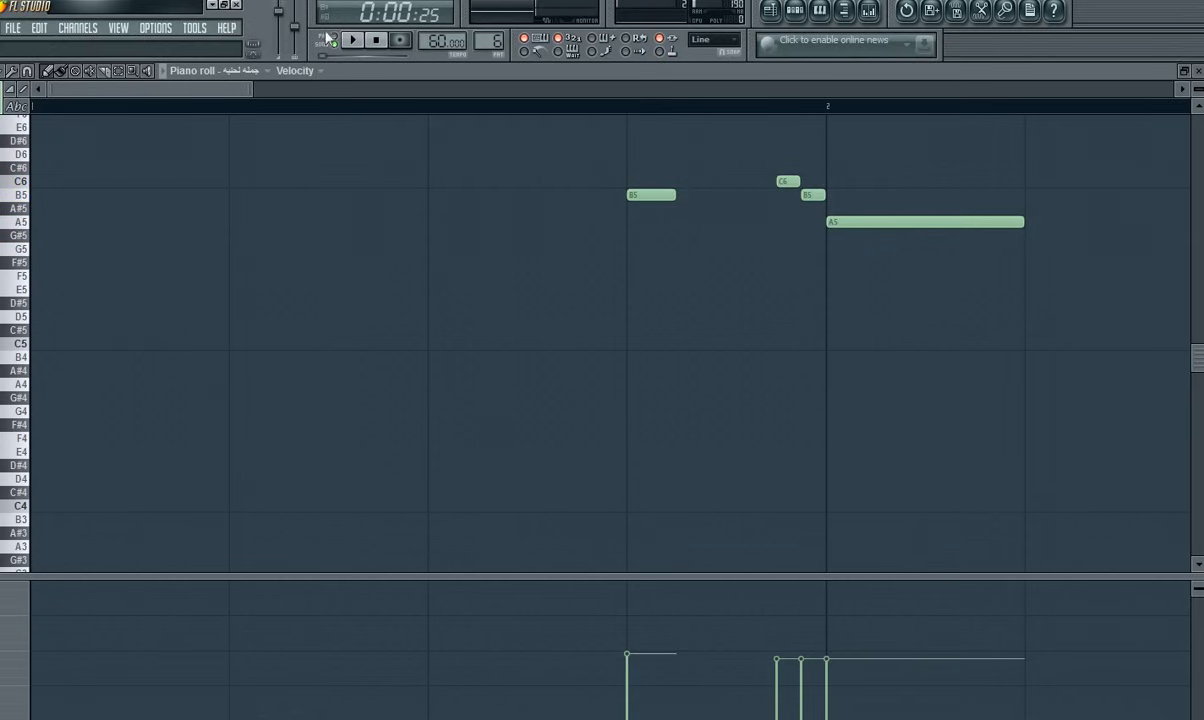
pyautogui.click(334, 39)
pyautogui.press('space')
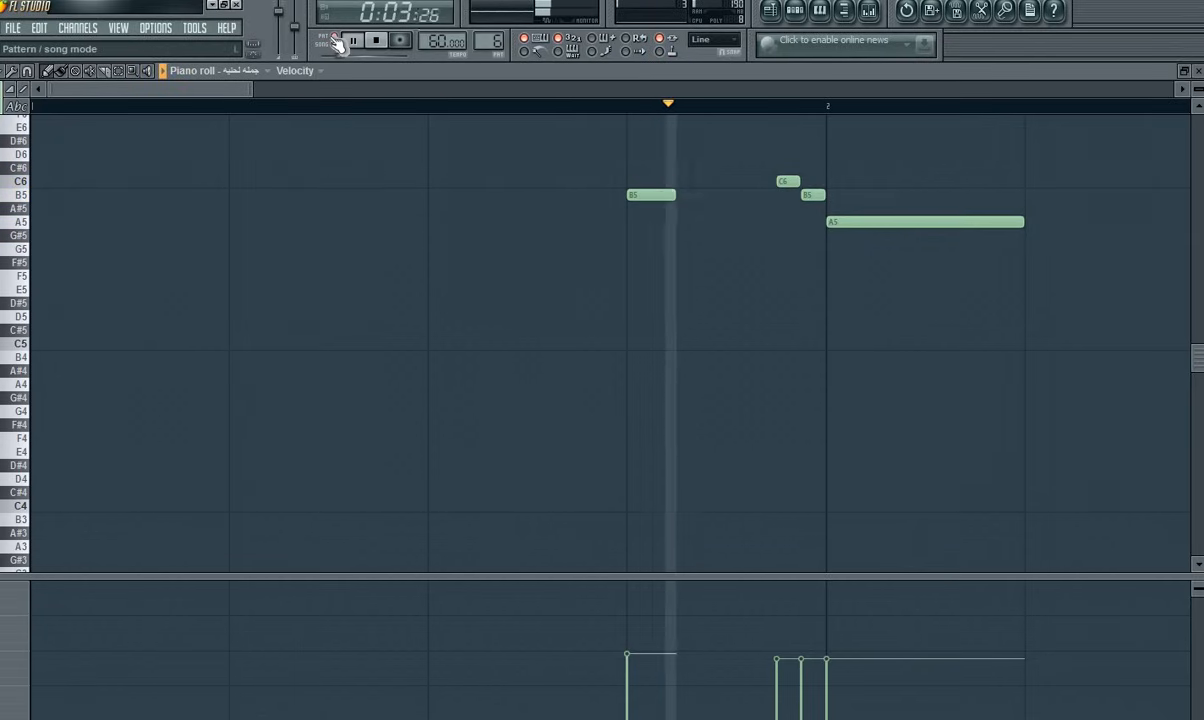
pyautogui.press('space')
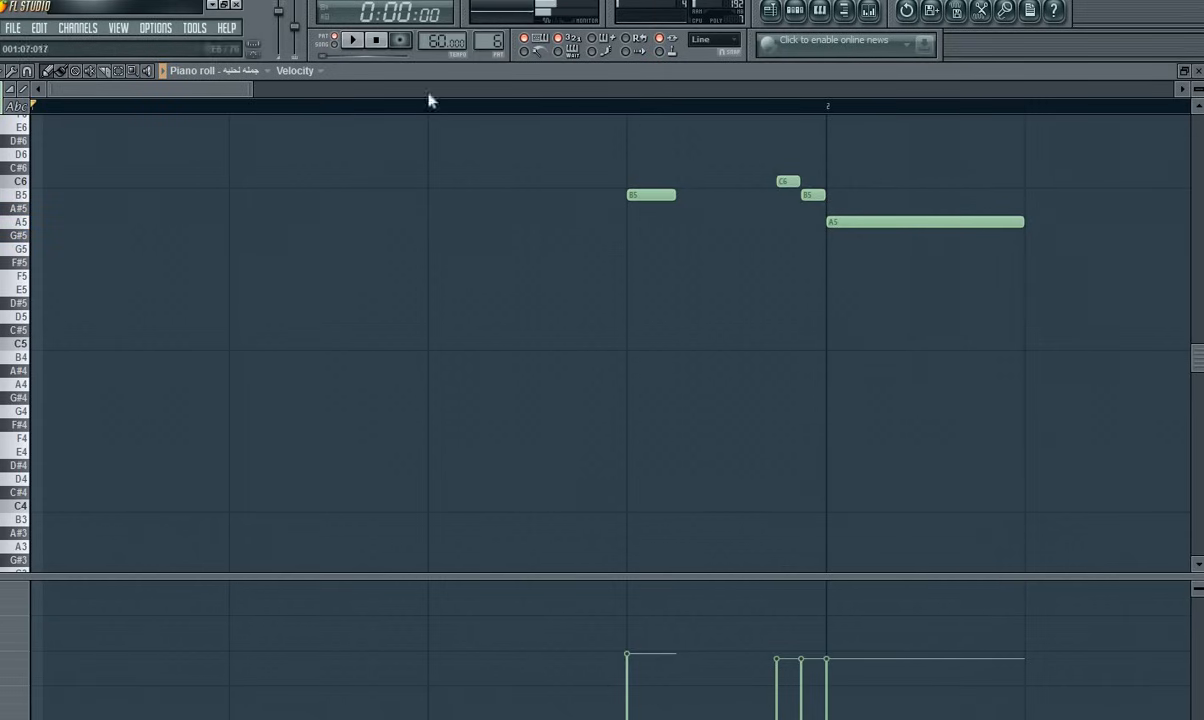
# Step: Enlarge the velocity area, raise all four melody notes to about 62% velocity and play the pattern
pyautogui.moveTo(457, 576); pyautogui.dragTo(415, 252)
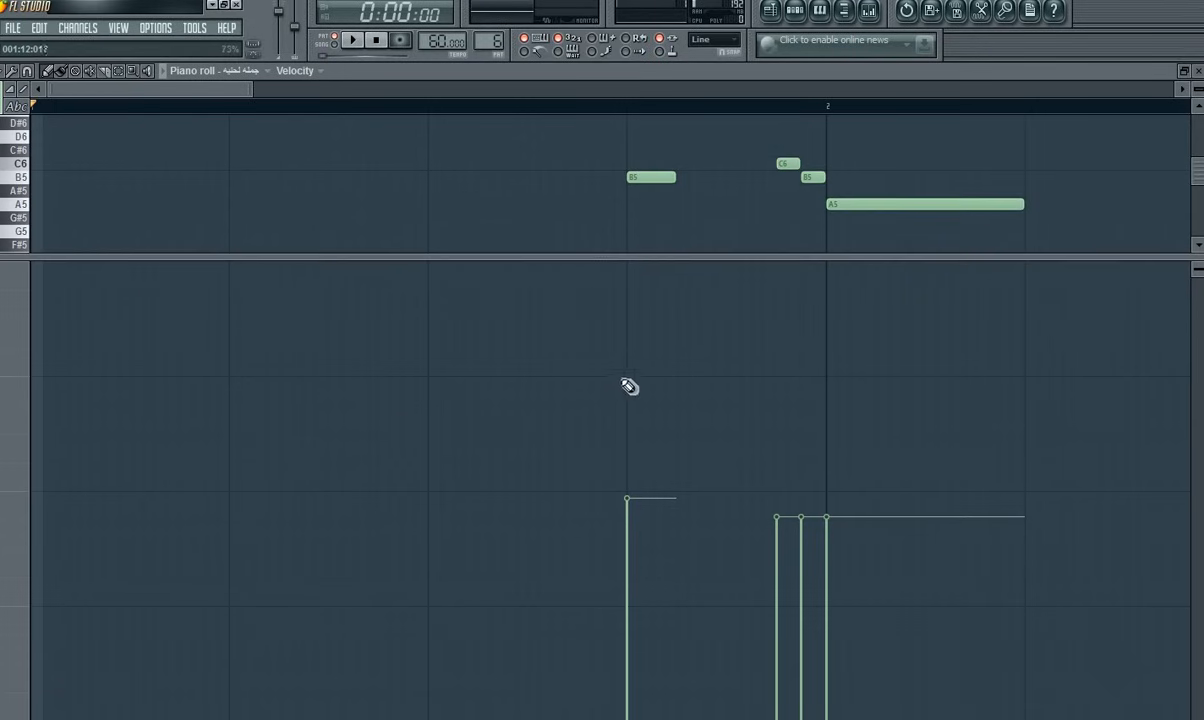
pyautogui.click(630, 434)
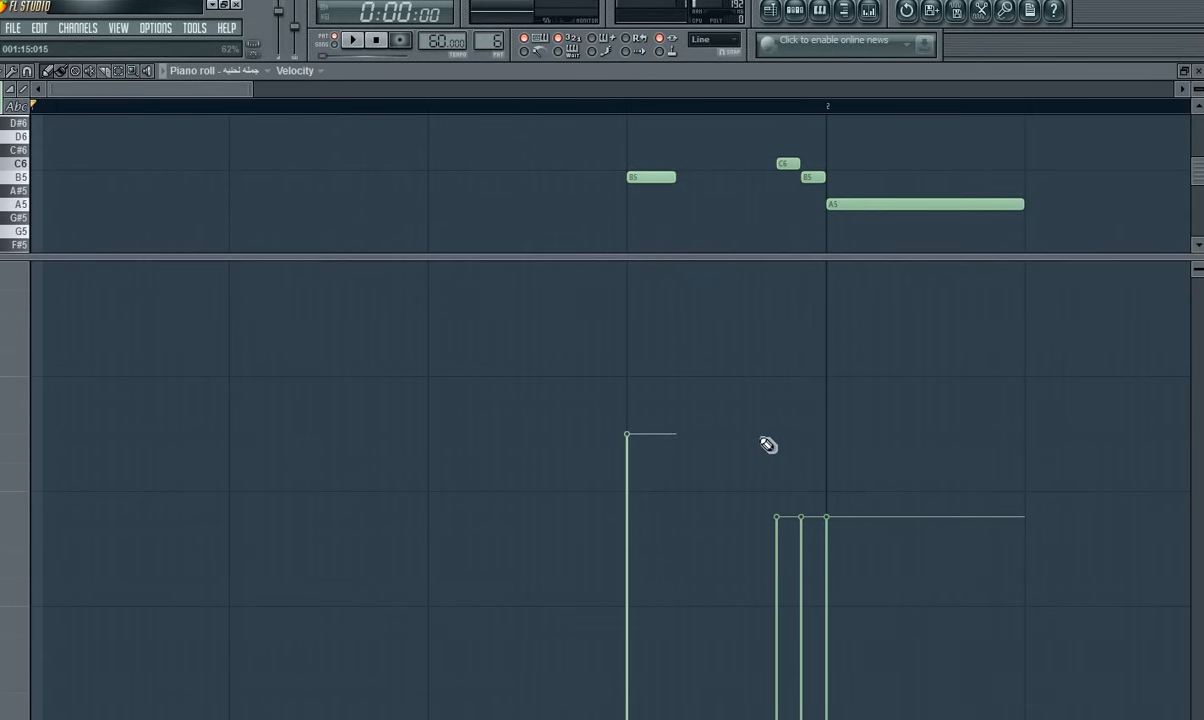
pyautogui.click(776, 436)
pyautogui.moveTo(800, 436); pyautogui.dragTo(826, 436)
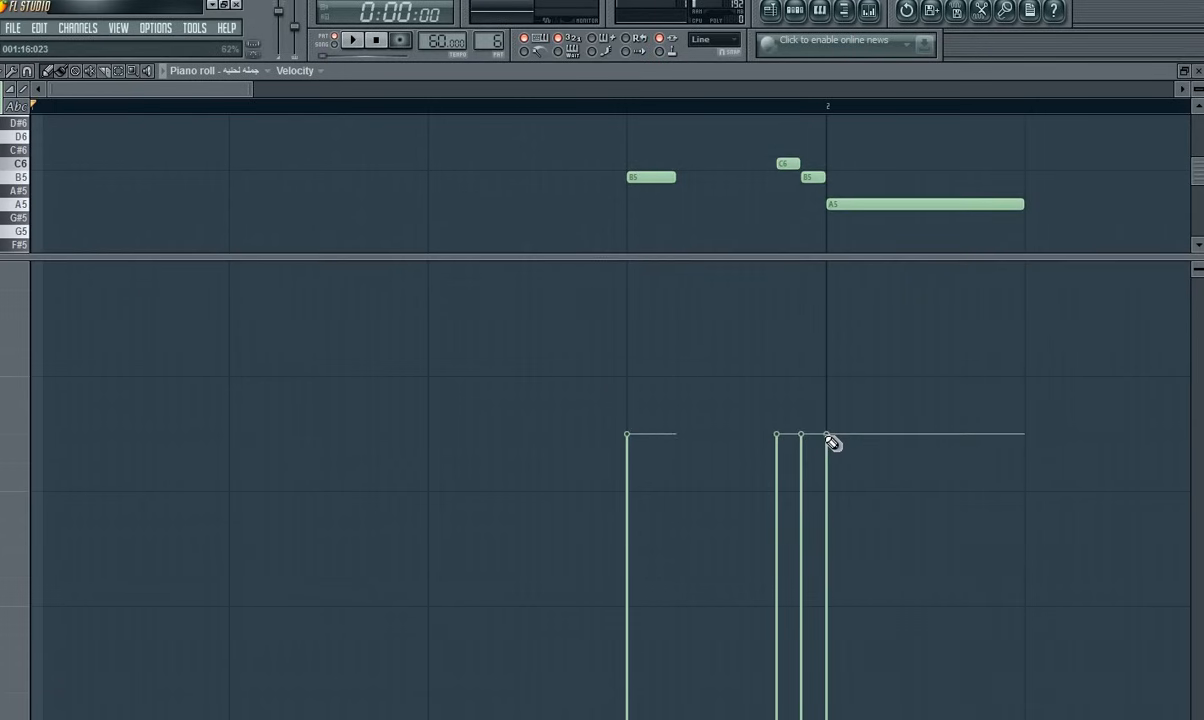
pyautogui.press('space')
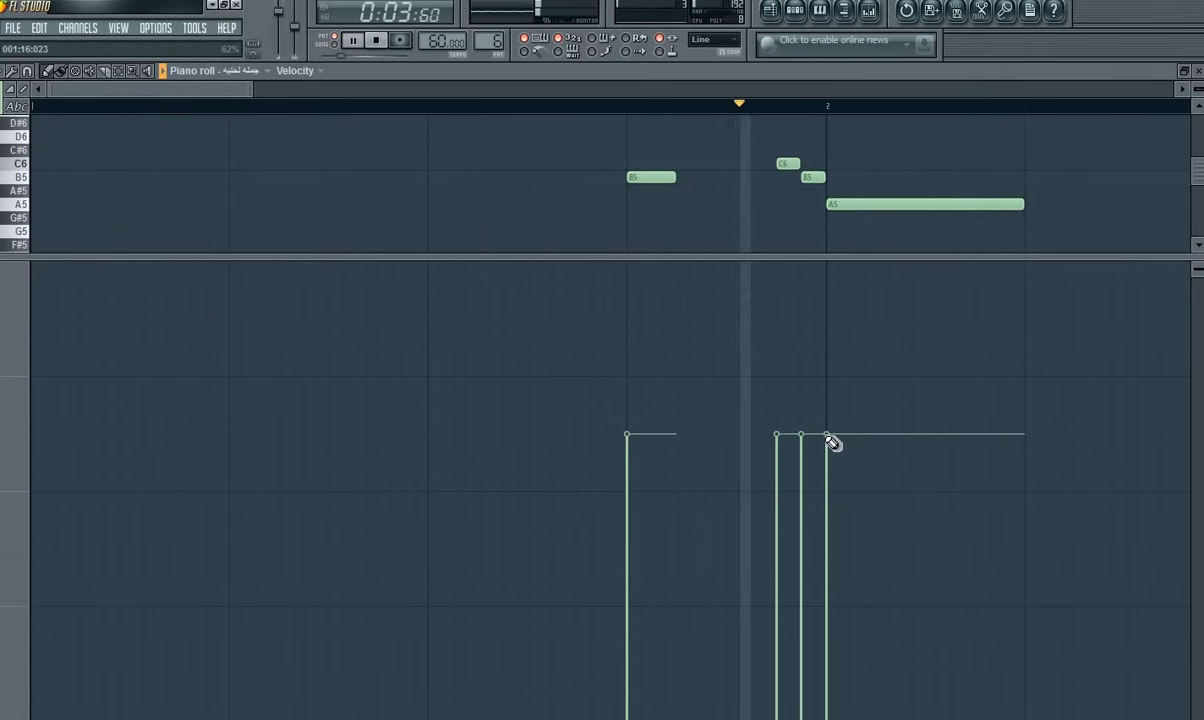
pyautogui.press('space')
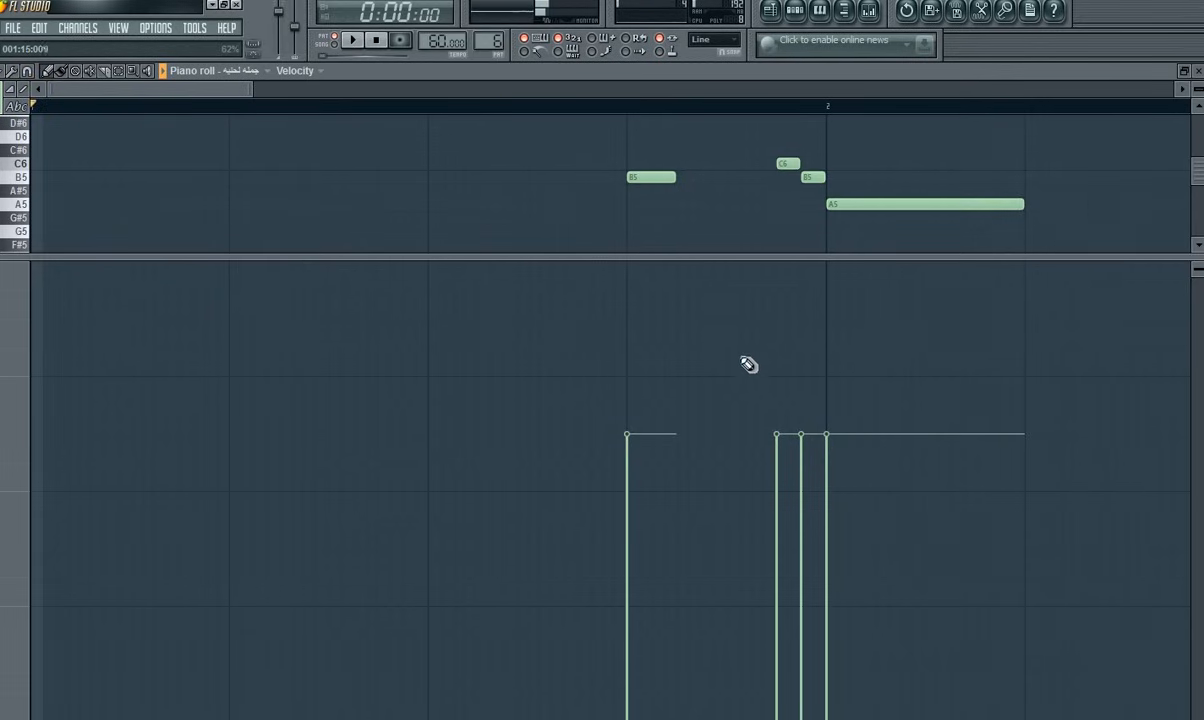
# Step: Try shortening the first B5 note to 7 and 13 ticks while playing the pattern
pyautogui.moveTo(670, 183); pyautogui.dragTo(641, 188)
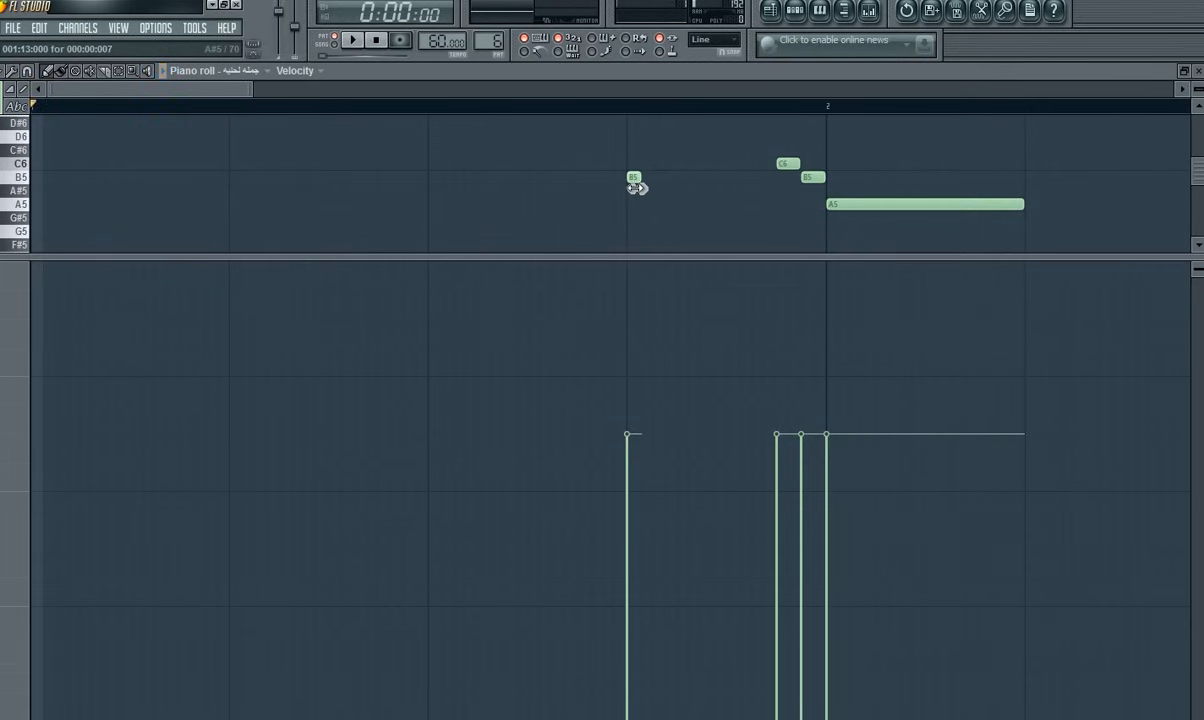
pyautogui.press('space')
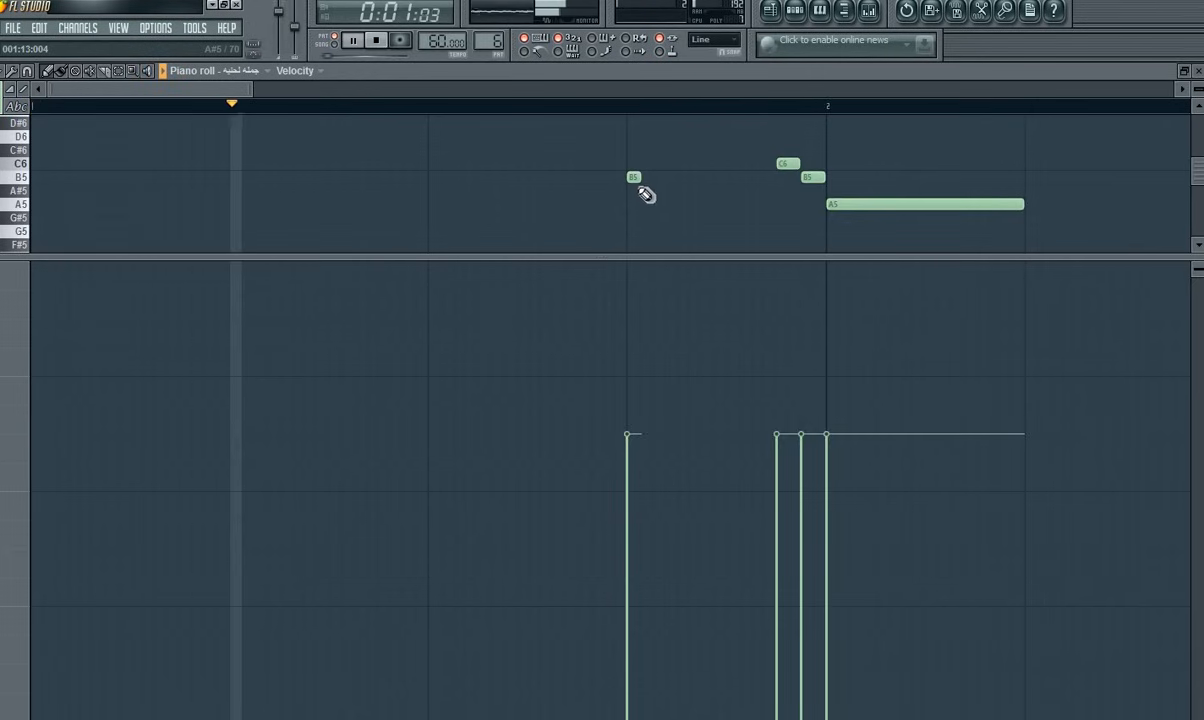
pyautogui.moveTo(641, 184); pyautogui.dragTo(653, 184)
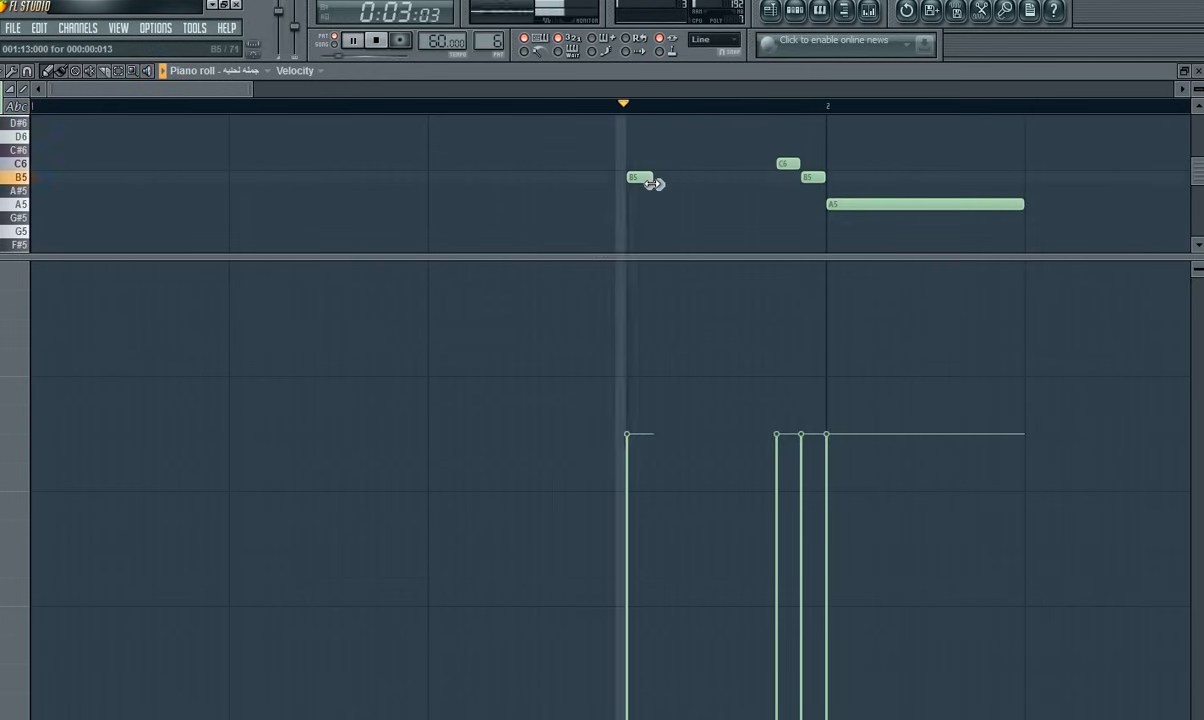
pyautogui.press('space')
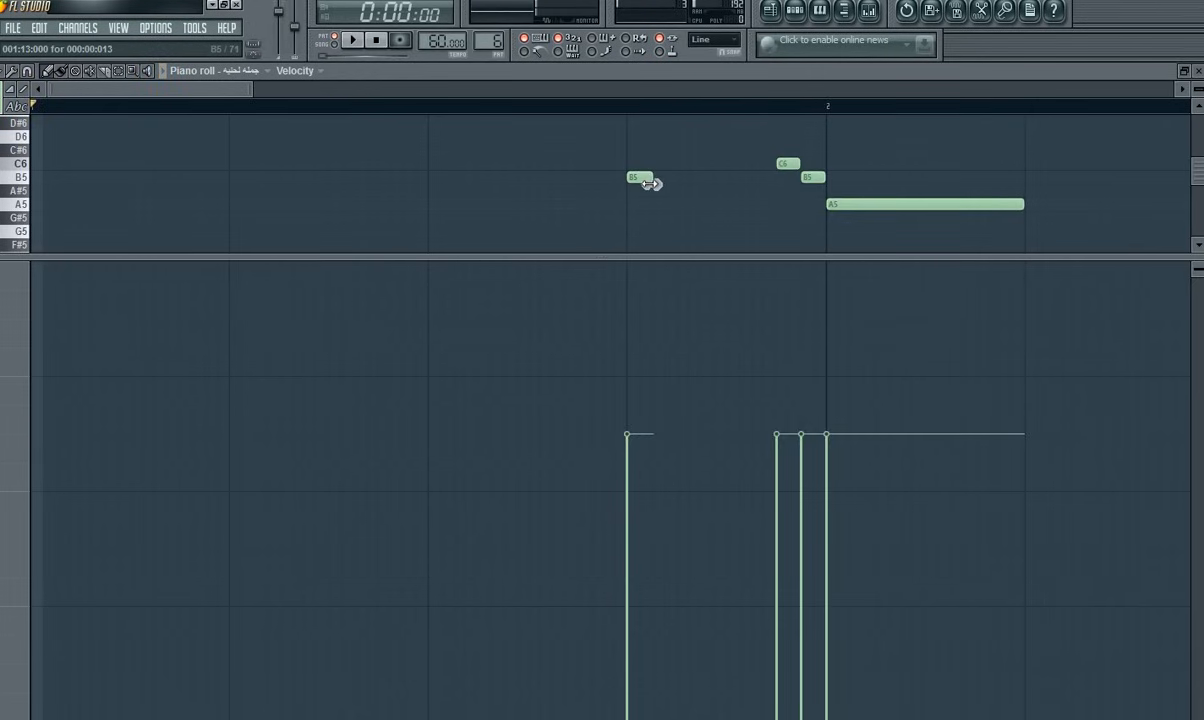
# Step: Extend the first B5 note to three steps so it reaches the C6 note, and play the pattern
pyautogui.moveTo(653, 184); pyautogui.dragTo(762, 184)
pyautogui.press('space')
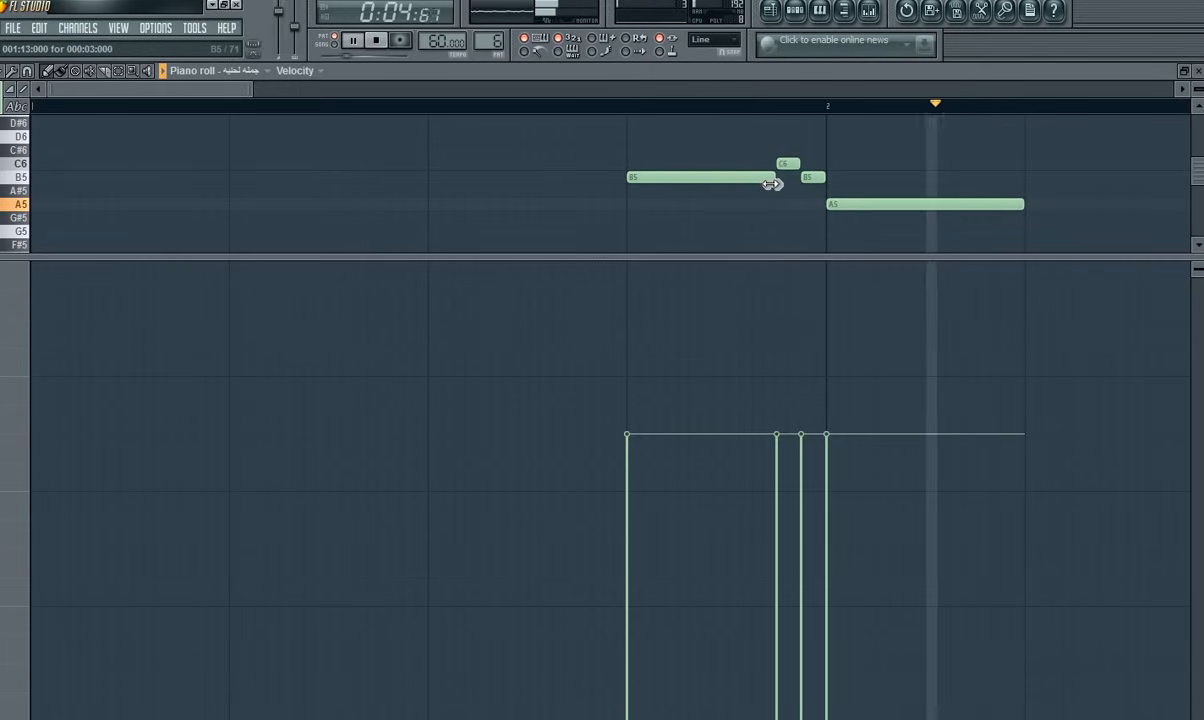
pyautogui.press('space')
# Step: Shrink the velocity area, lower all four melody notes to about 51% velocity and play the pattern
pyautogui.moveTo(417, 256); pyautogui.dragTo(425, 534)
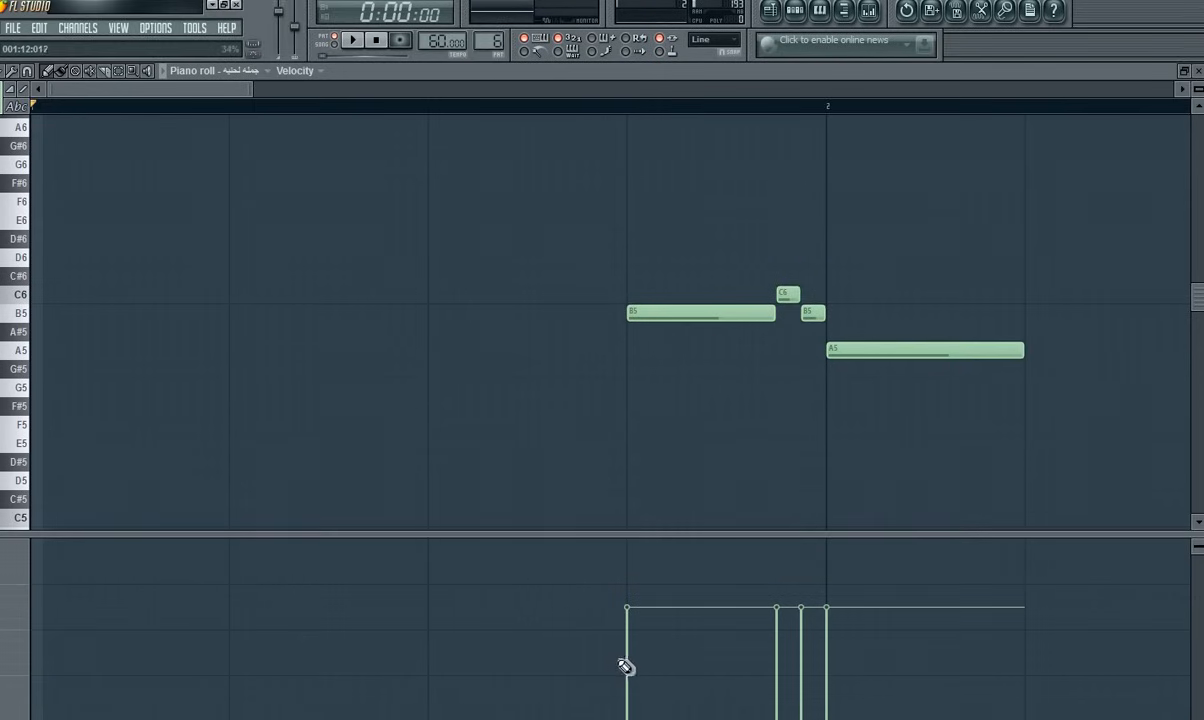
pyautogui.click(634, 630)
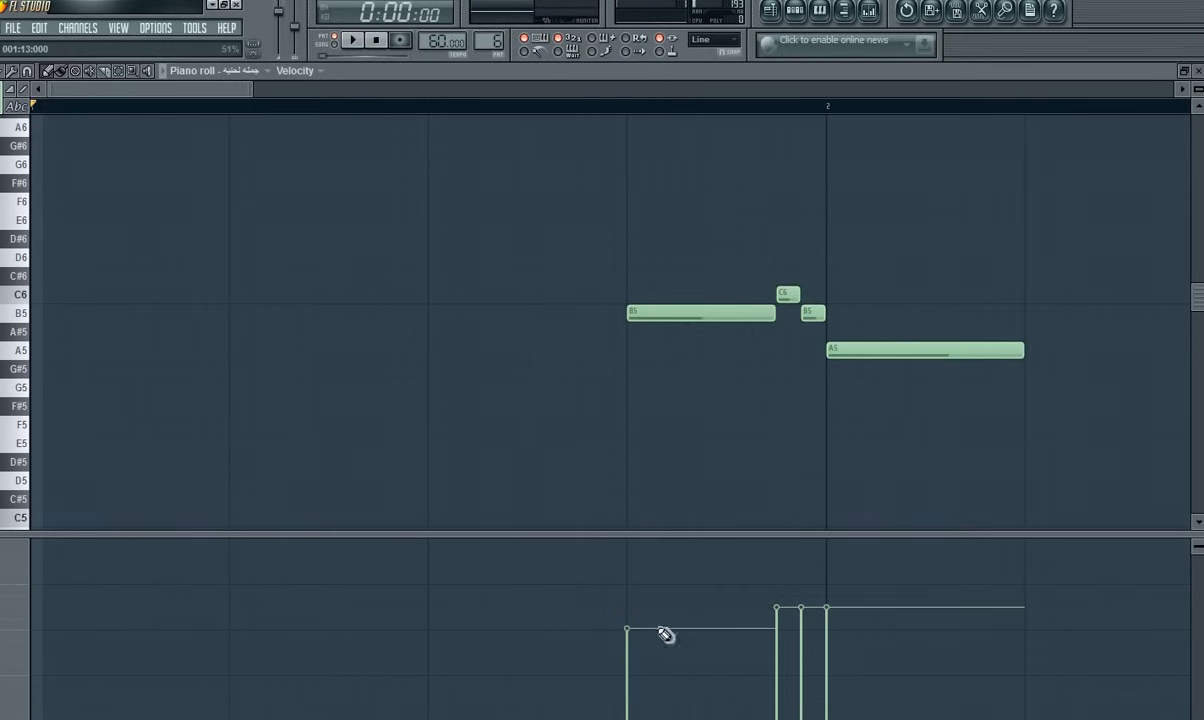
pyautogui.click(777, 633)
pyautogui.click(826, 633)
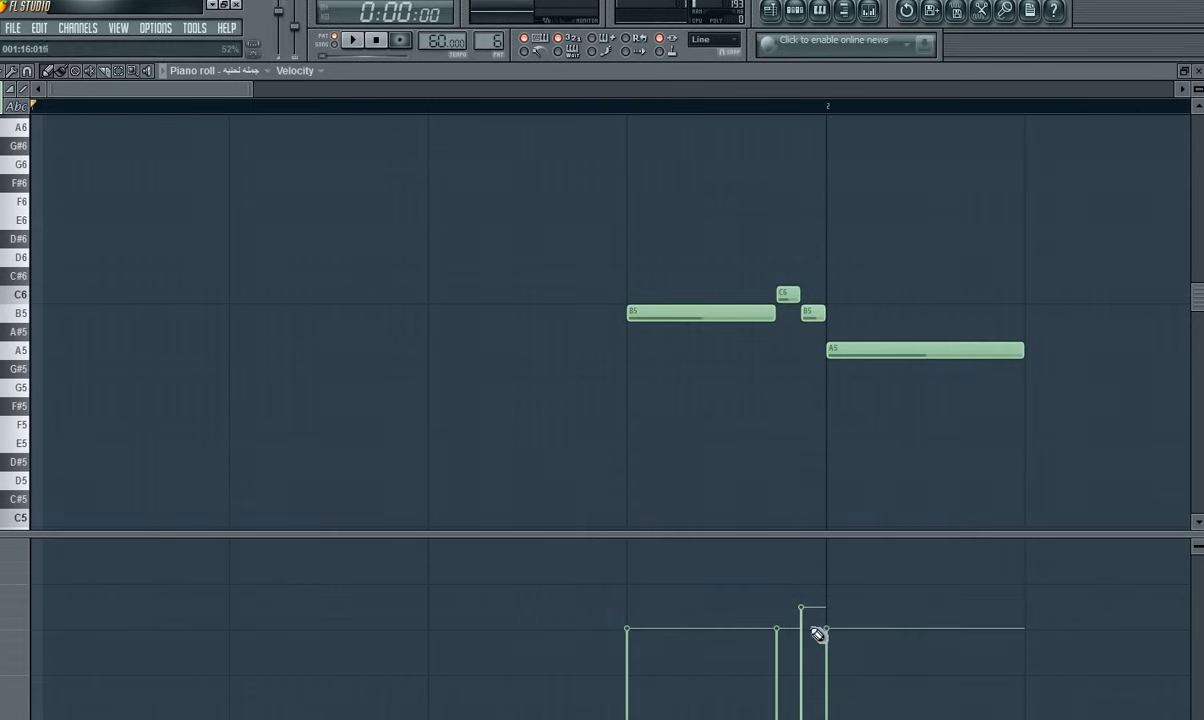
pyautogui.press('space')
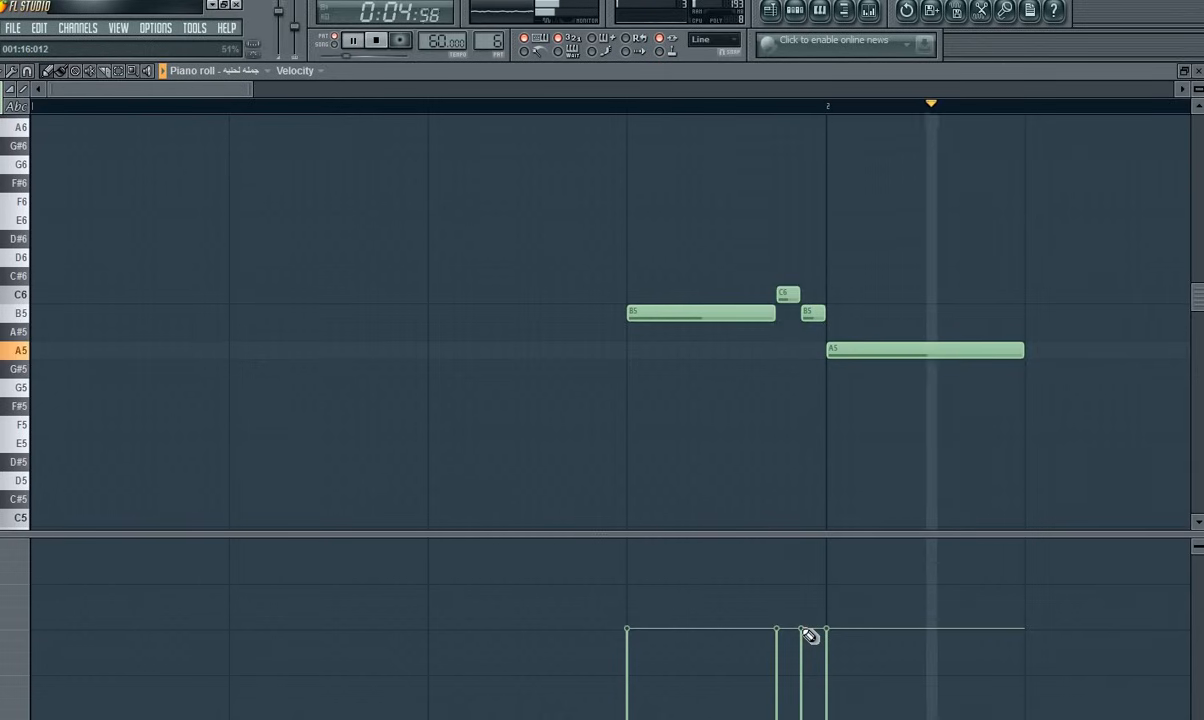
pyautogui.press('space')
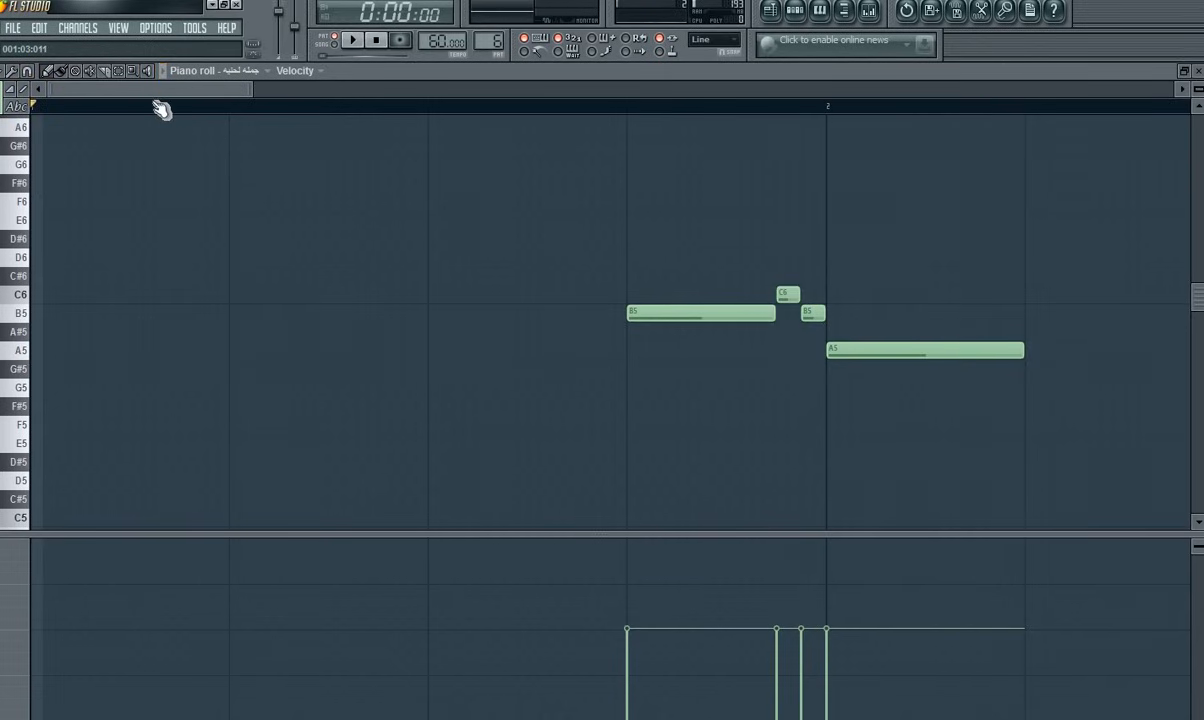
# Step: Audition B5, C6, A5 and G5 on the red channel to work out how the melody continues after bar 2's long A5 note
pyautogui.moveTo(192, 94); pyautogui.dragTo(328, 107)
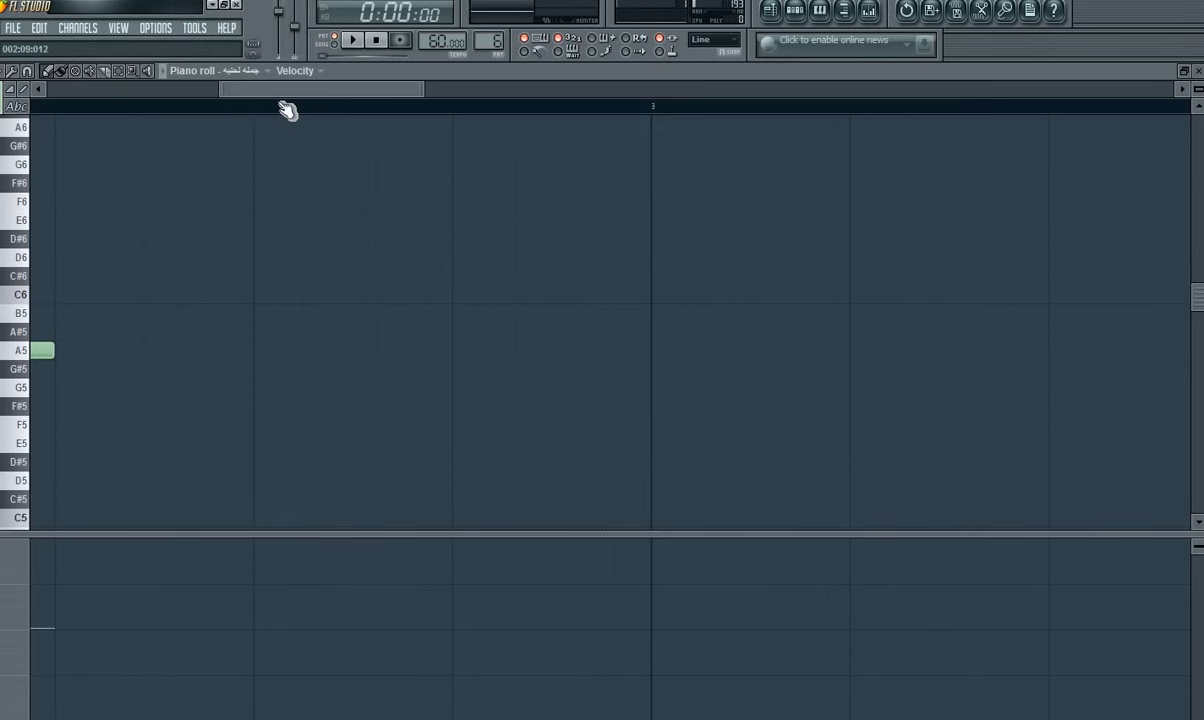
pyautogui.press('m')
pyautogui.press('m')
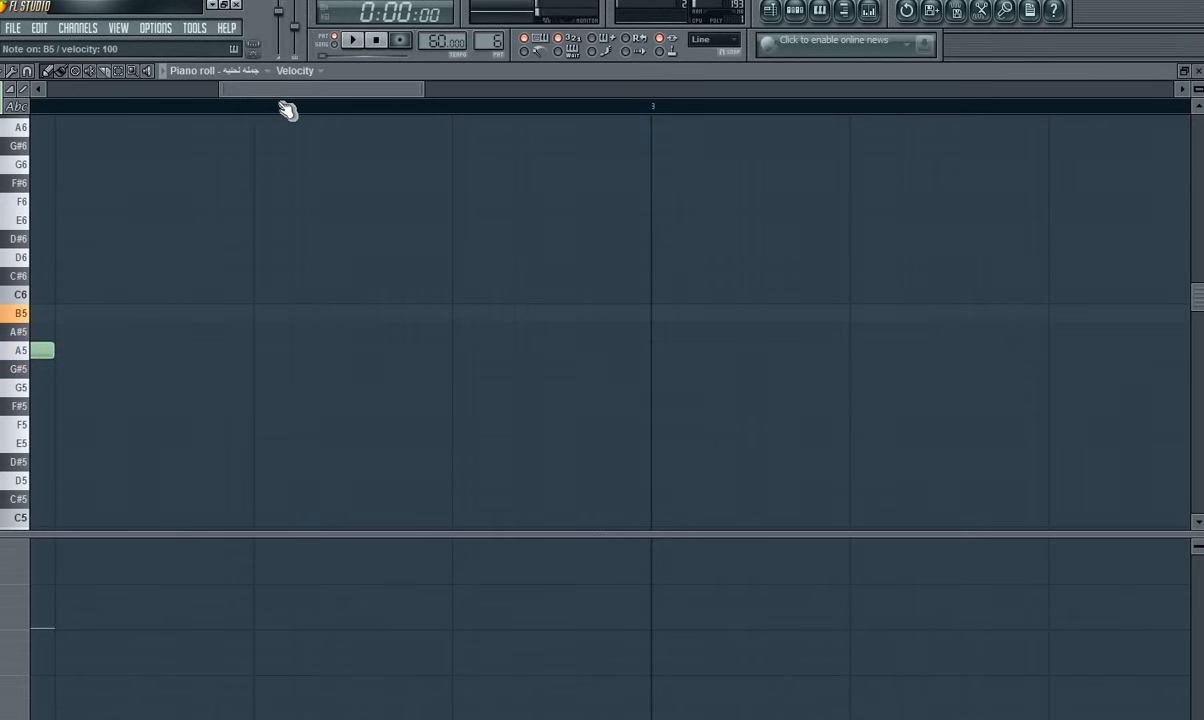
pyautogui.press('m')
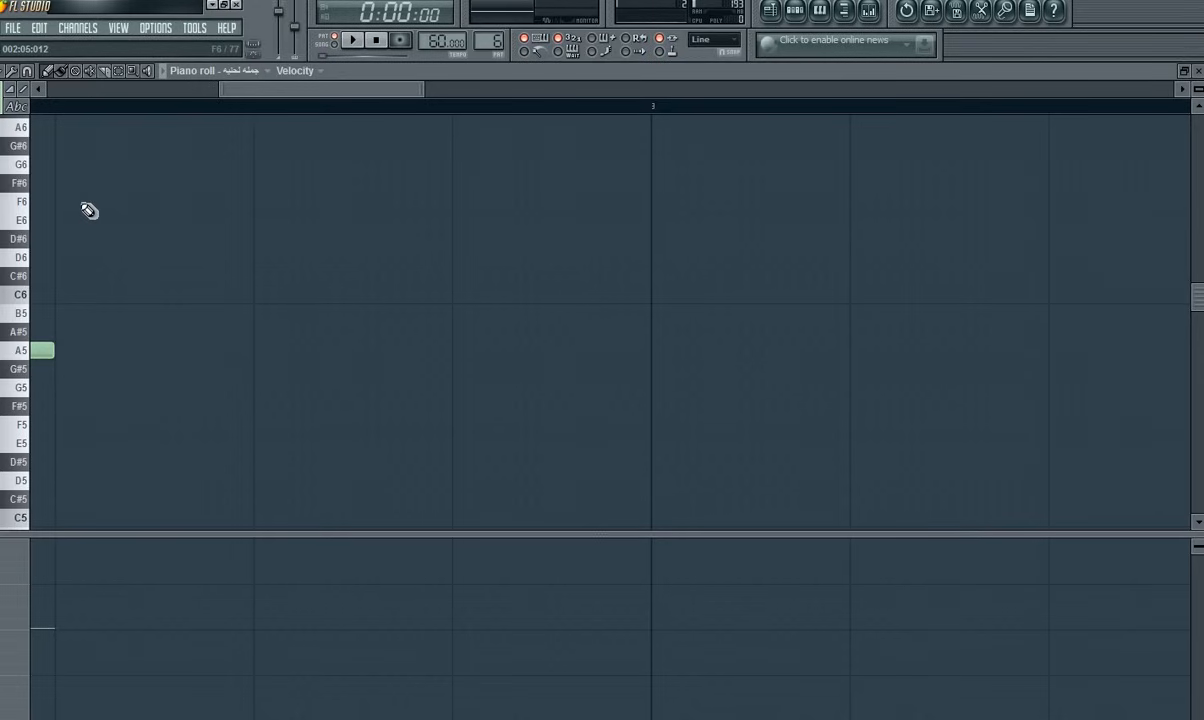
pyautogui.press(',')
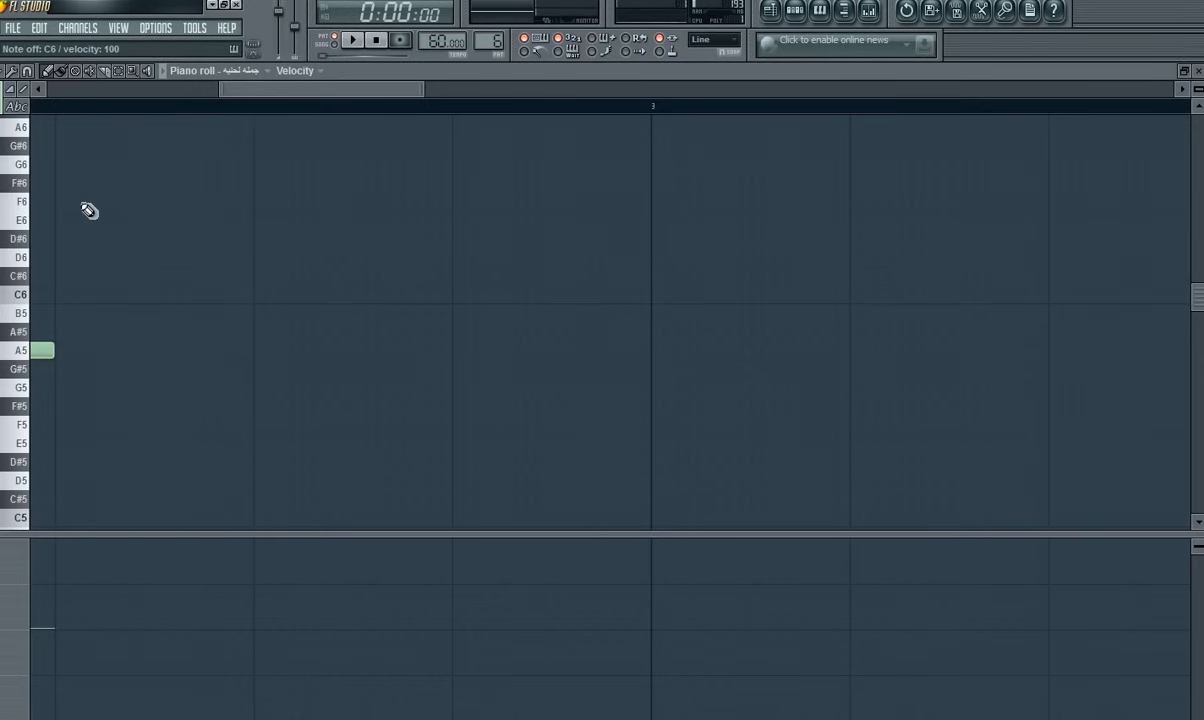
pyautogui.press('m')
pyautogui.press('n')
pyautogui.press('n')
pyautogui.press('n')
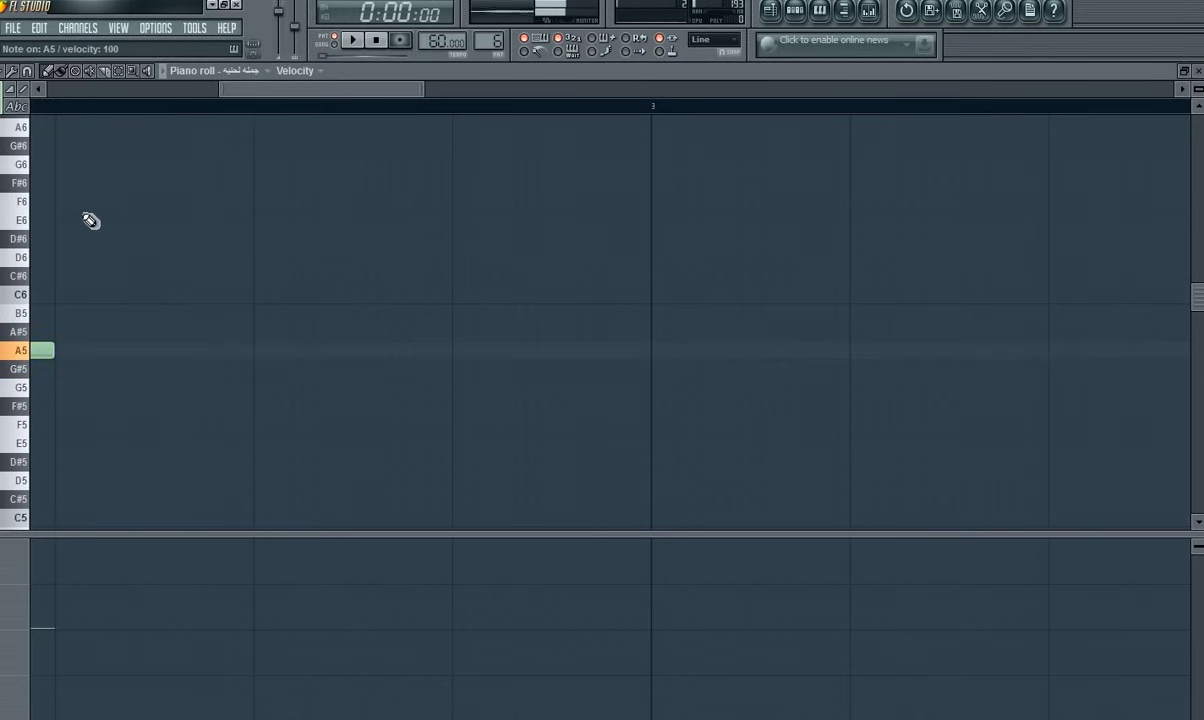
pyautogui.press('m')
pyautogui.press('b')
pyautogui.press('m')
pyautogui.press('b')
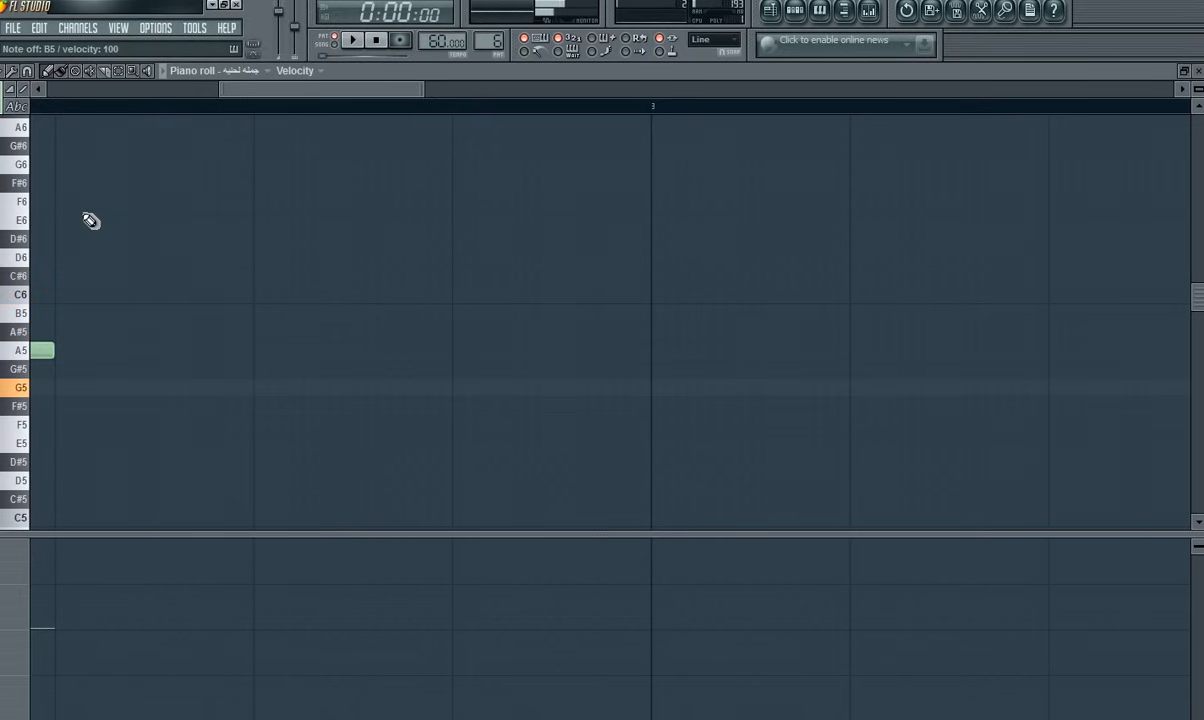
pyautogui.press(',')
pyautogui.press('b')
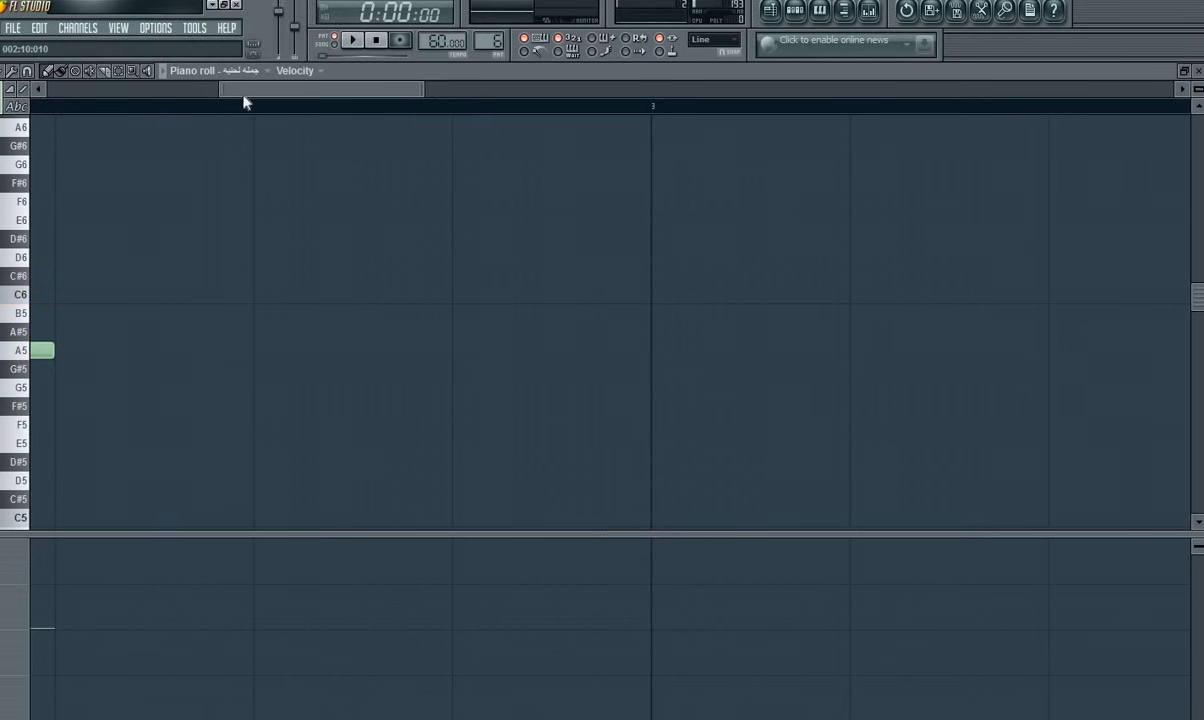
# Step: Set the note snapping to 1/4 beat and add a one-step A5 note at step 15 of bar 2
pyautogui.moveTo(222, 93); pyautogui.dragTo(86, 93)
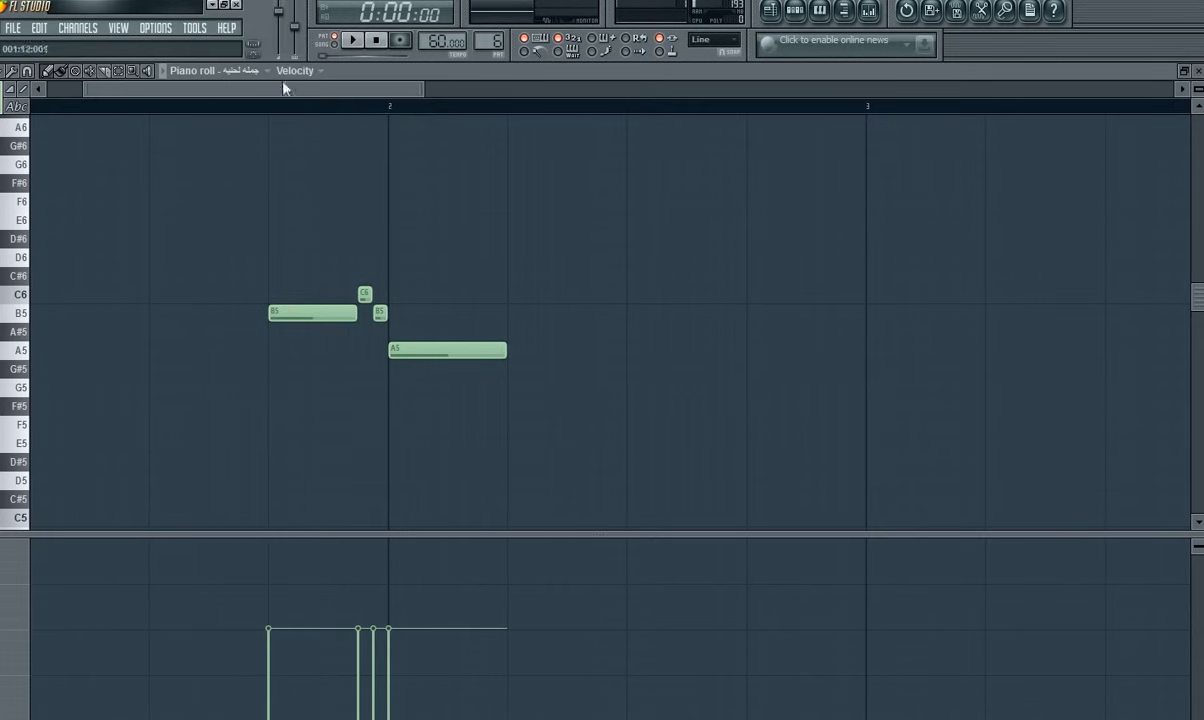
pyautogui.moveTo(306, 90); pyautogui.dragTo(399, 91)
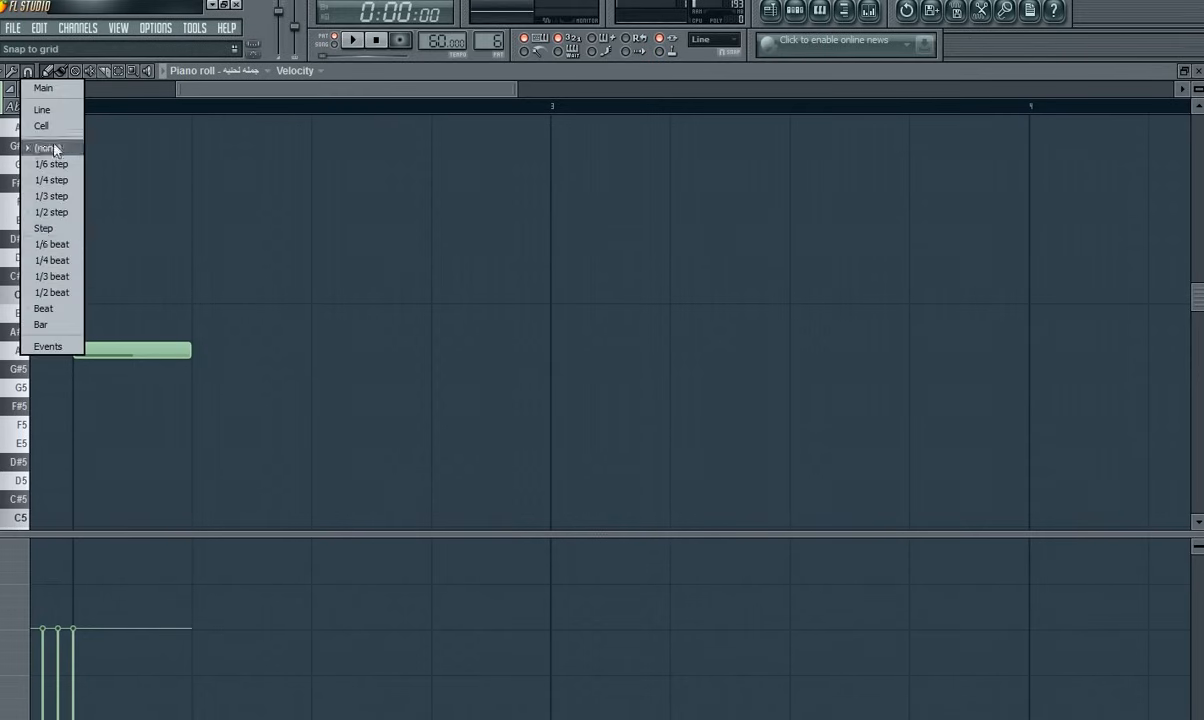
pyautogui.click(27, 71)
pyautogui.click(68, 262)
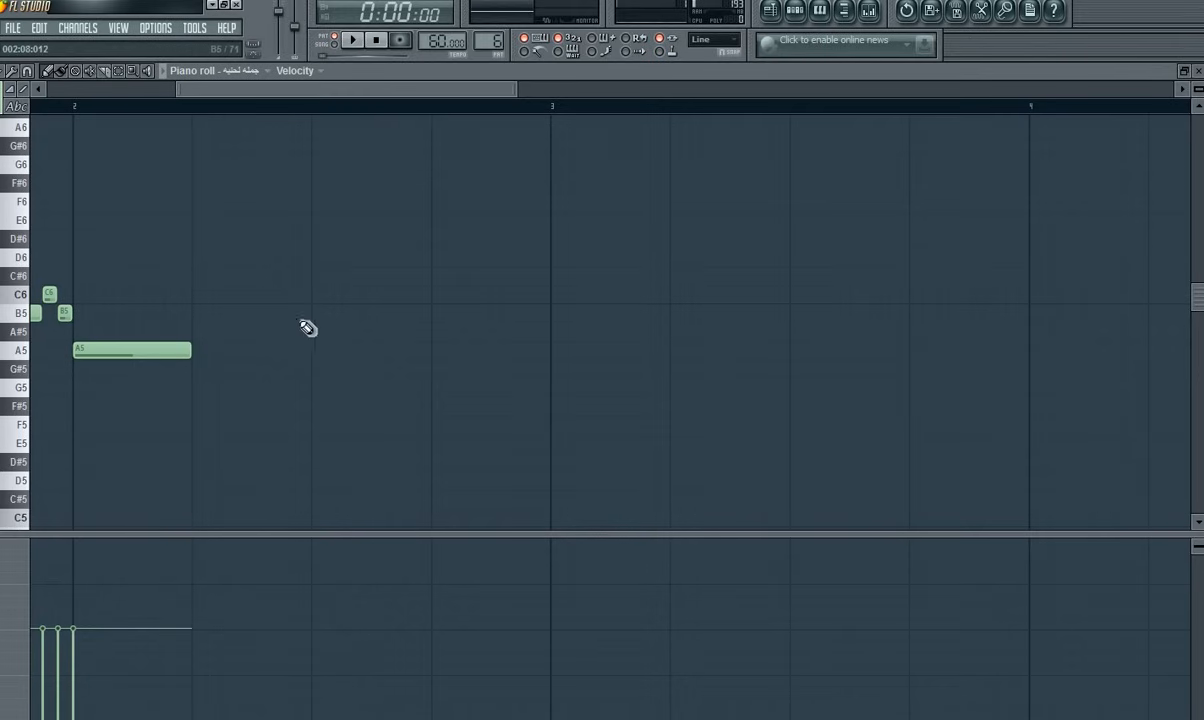
pyautogui.click(497, 350)
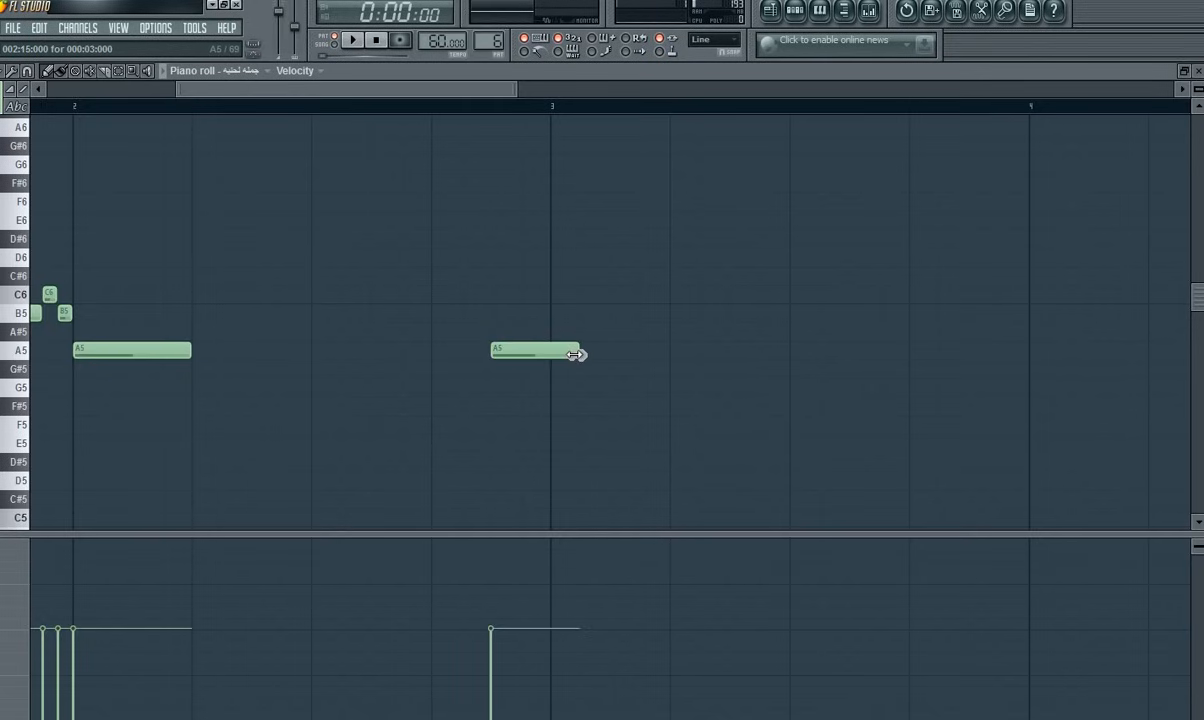
pyautogui.moveTo(575, 354); pyautogui.dragTo(471, 366)
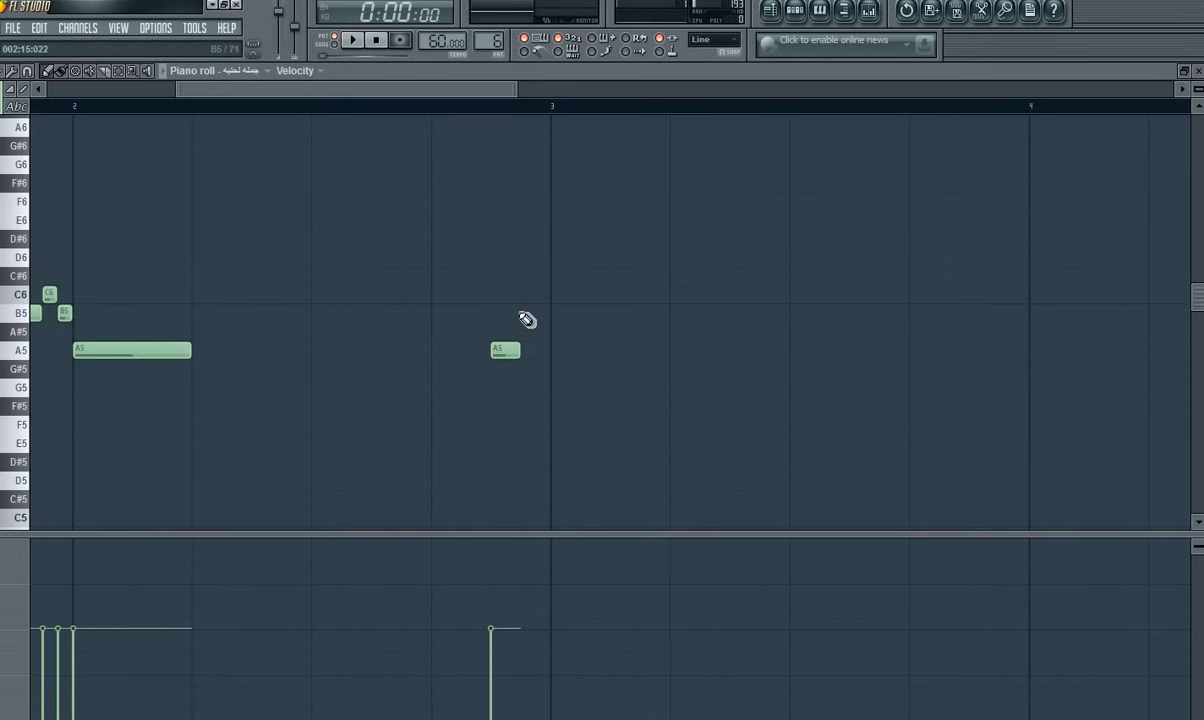
# Step: Add a one-step B5 note at step 16 of bar 2 and a one-step G5 note at the start of bar 3
pyautogui.click(521, 314)
pyautogui.click(553, 388)
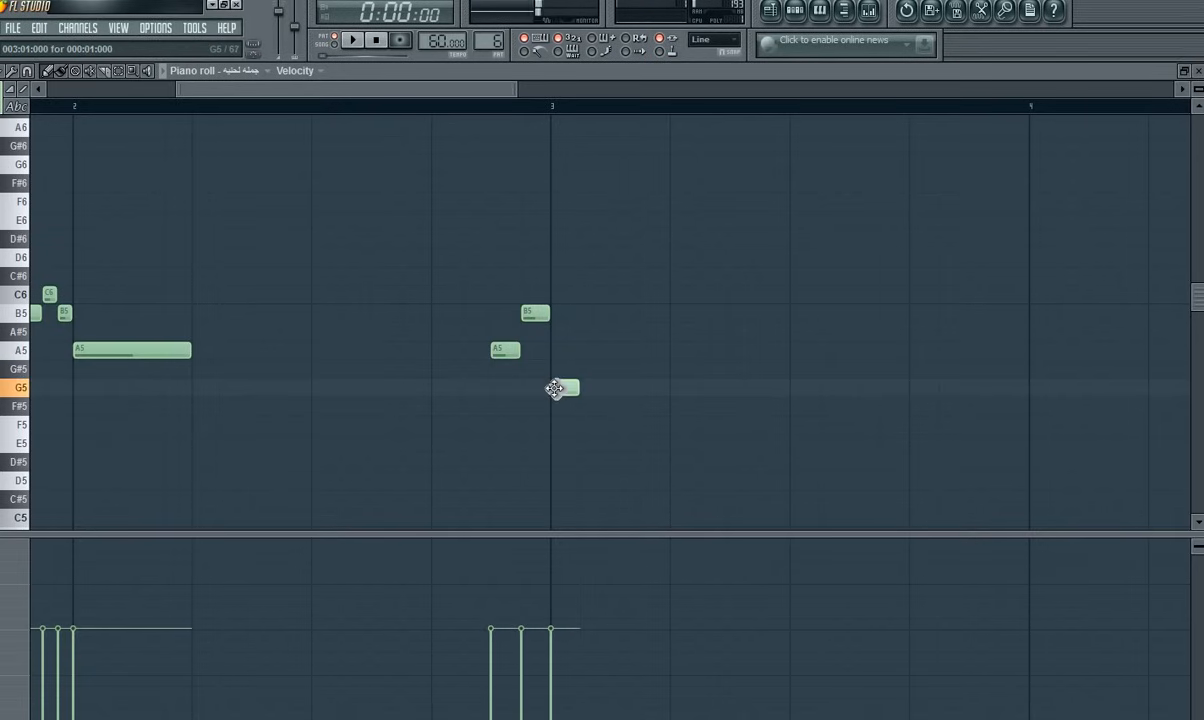
pyautogui.click(554, 389)
pyautogui.rightClick(559, 389)
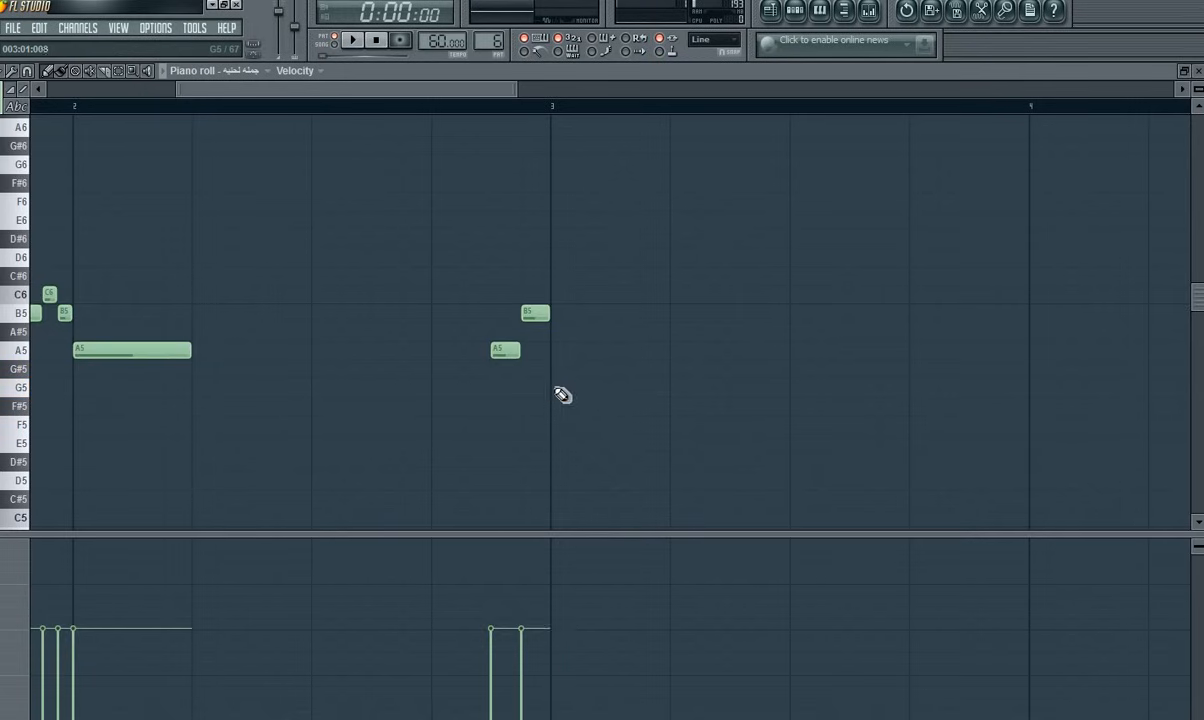
pyautogui.click(556, 389)
pyautogui.rightClick(572, 389)
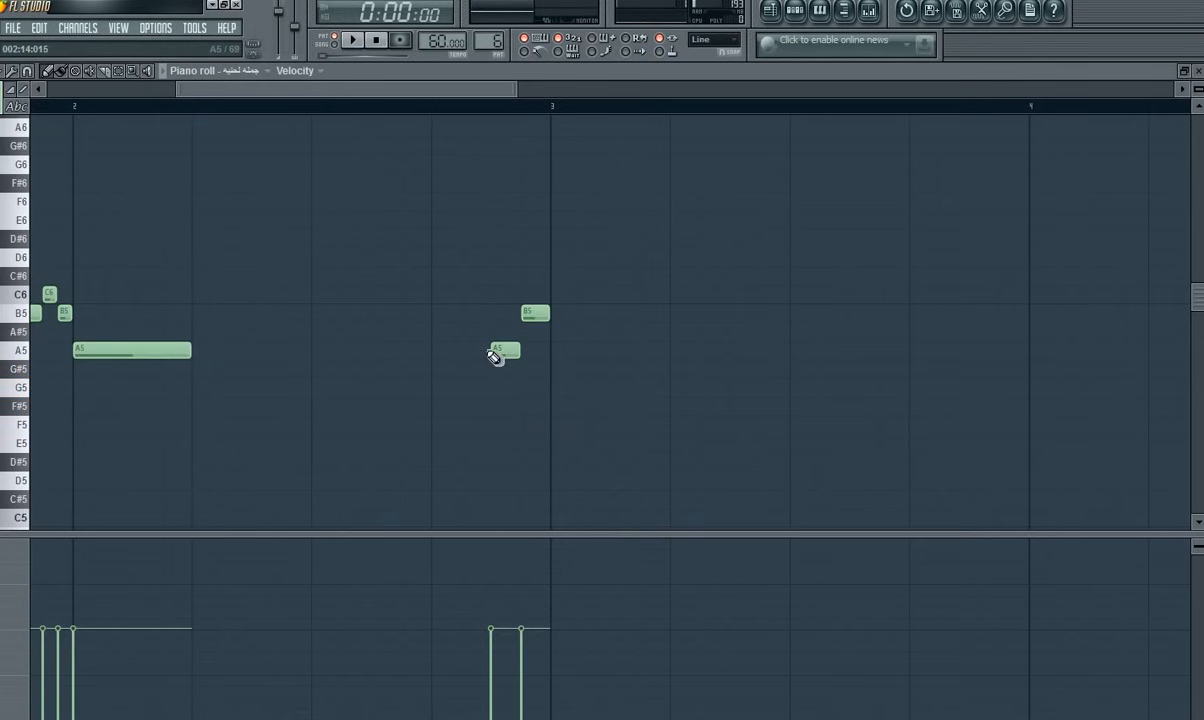
pyautogui.click(548, 387)
# Step: Extend the G5 note at the start of bar 3 to 12 steps while playing the pattern
pyautogui.press('space')
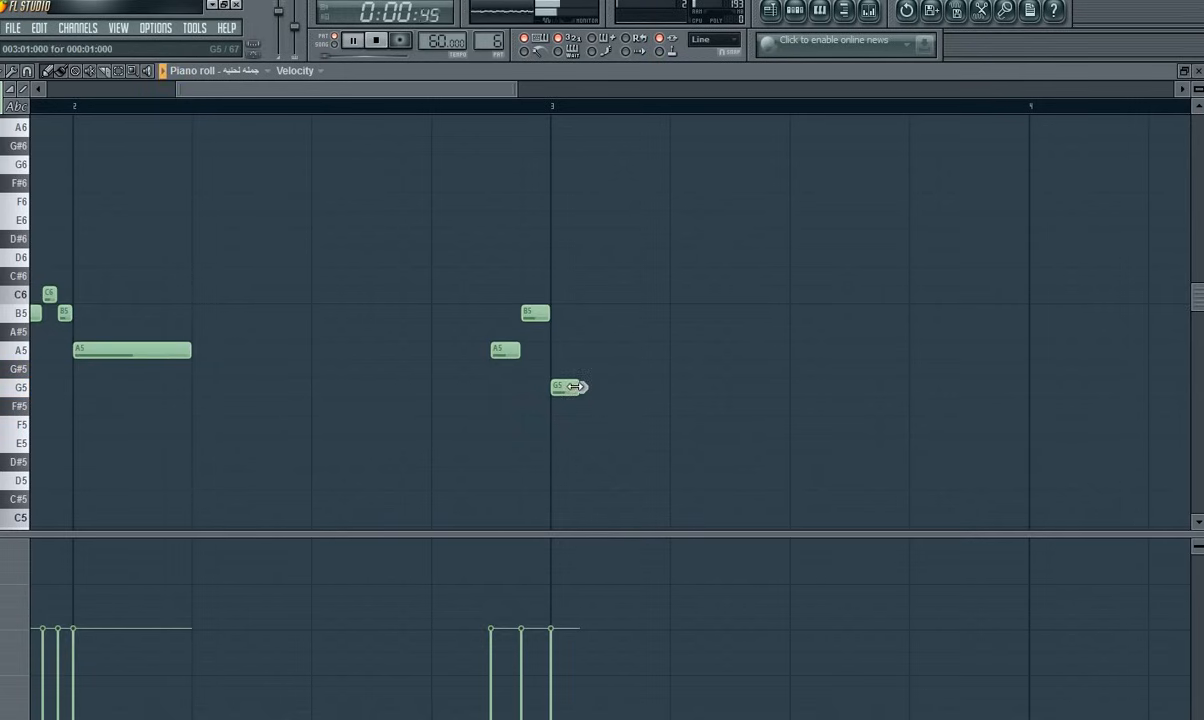
pyautogui.moveTo(575, 387); pyautogui.dragTo(976, 382)
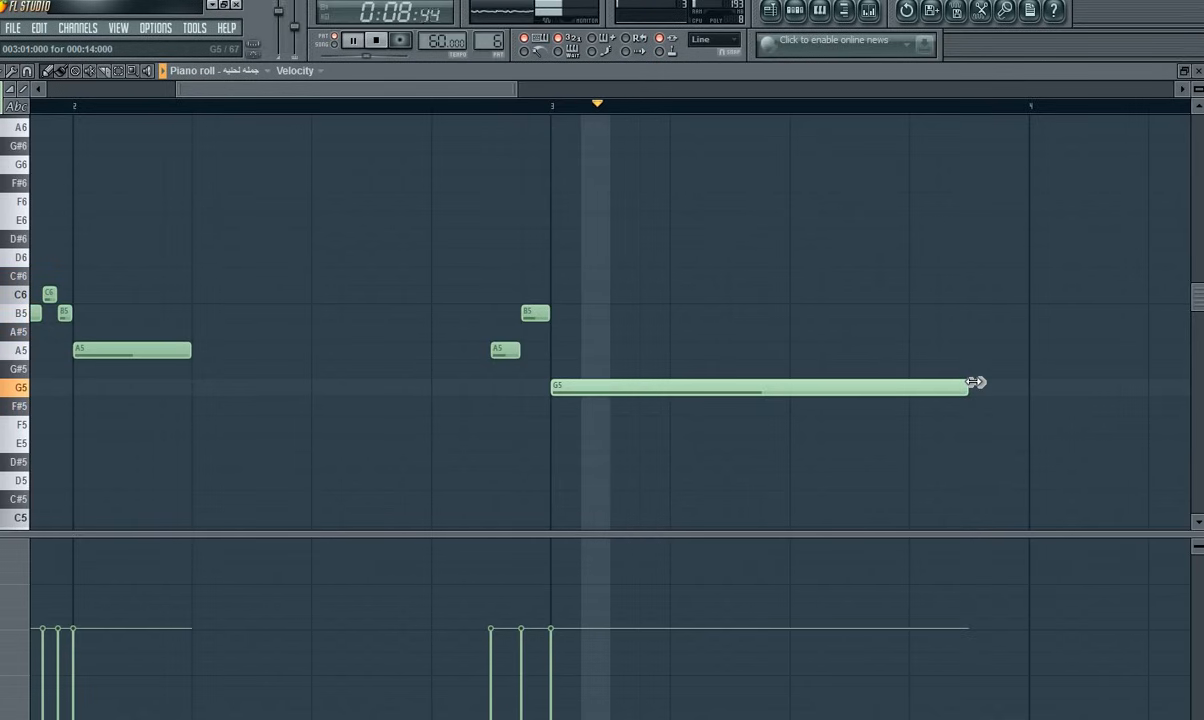
pyautogui.moveTo(975, 382); pyautogui.dragTo(912, 393)
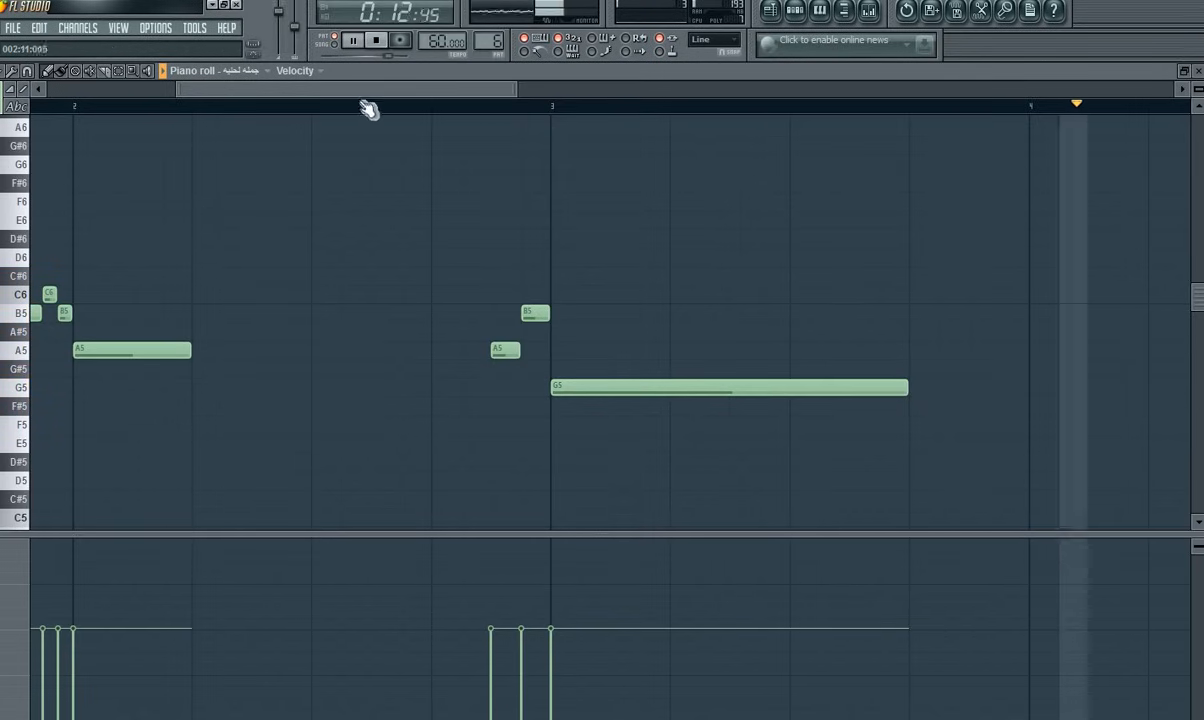
pyautogui.press('space')
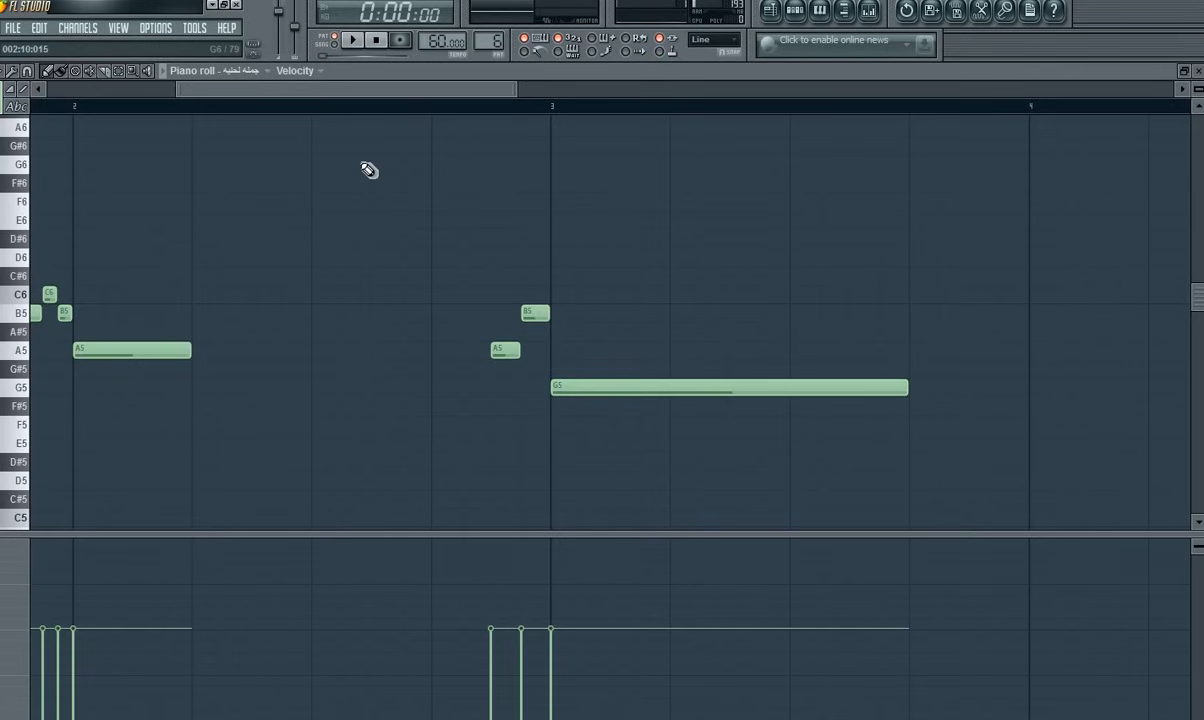
# Step: Play the pattern and add a one-step A5 note at step 15 of bar 3
pyautogui.press('space')
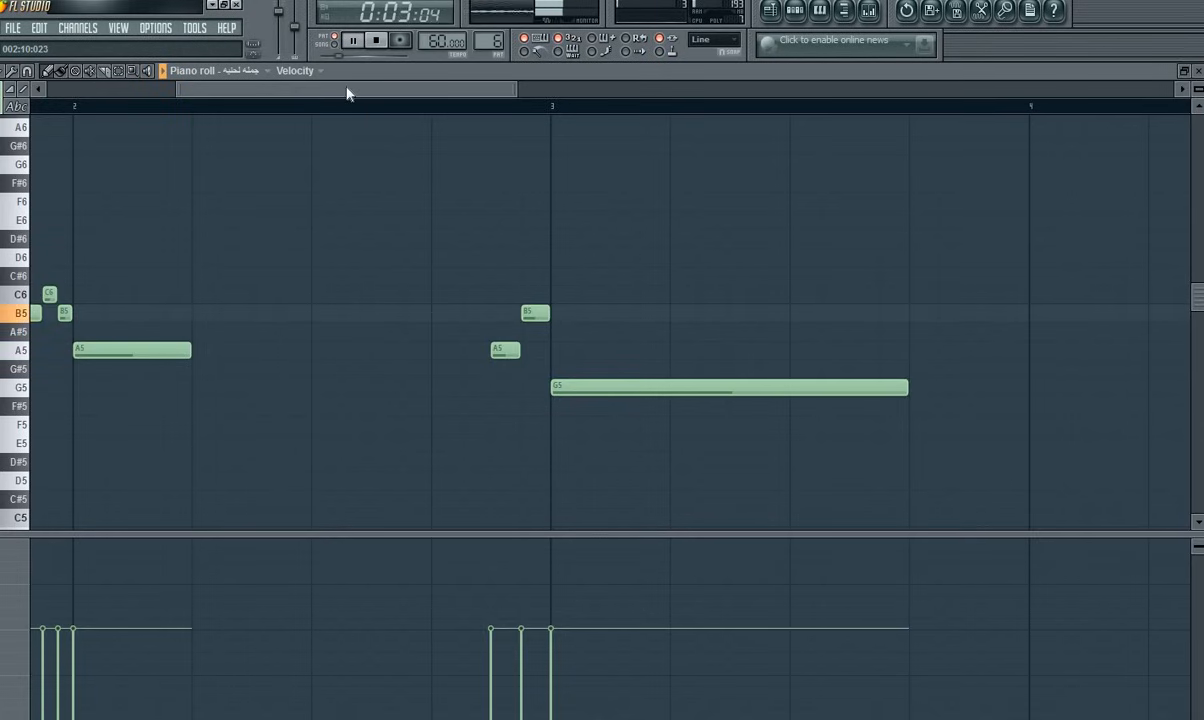
pyautogui.moveTo(348, 93); pyautogui.dragTo(504, 133)
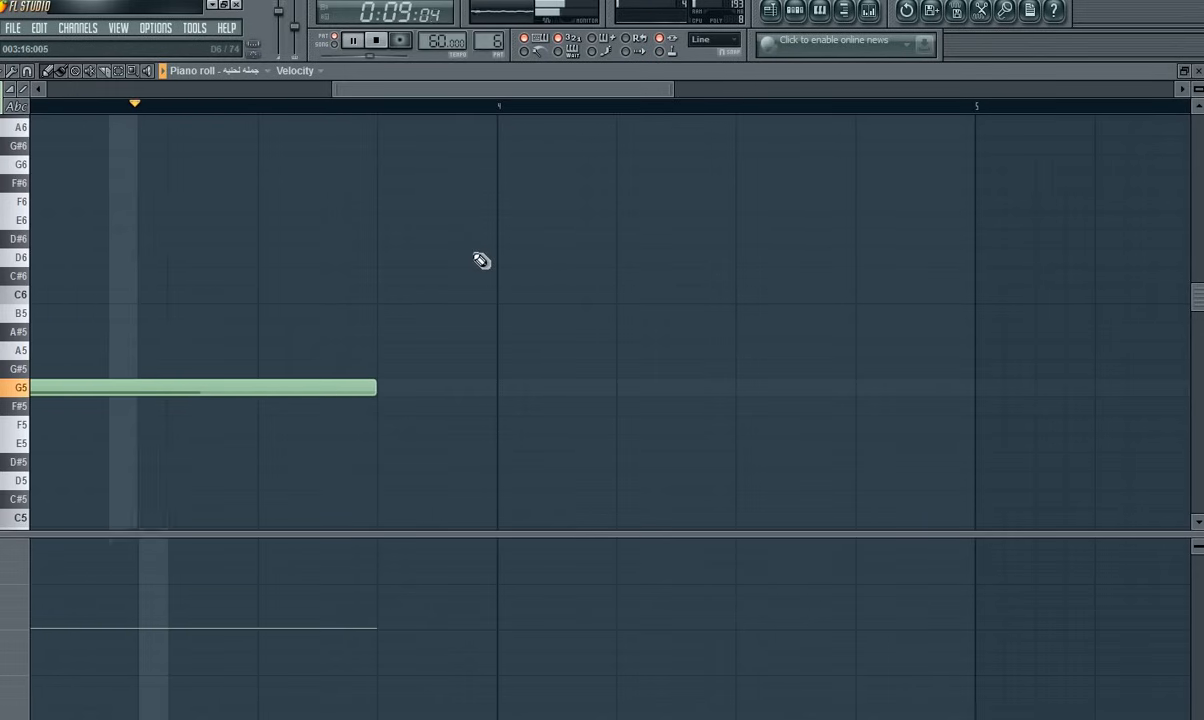
pyautogui.click(443, 352)
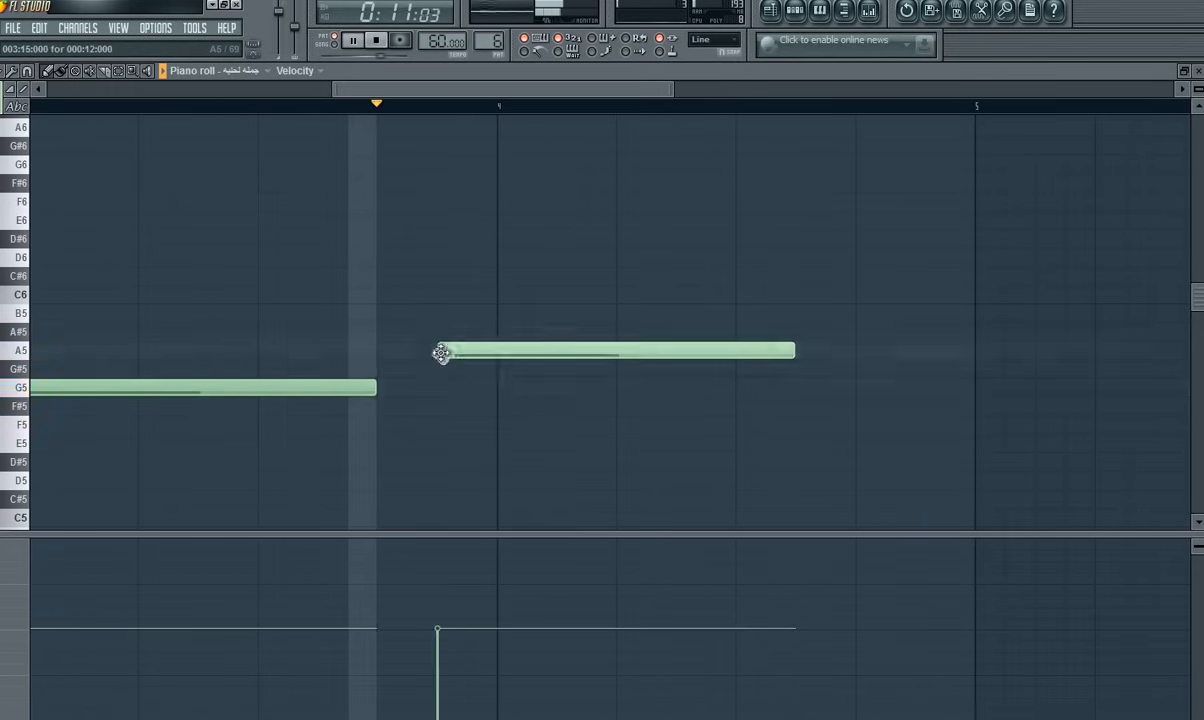
pyautogui.press('space')
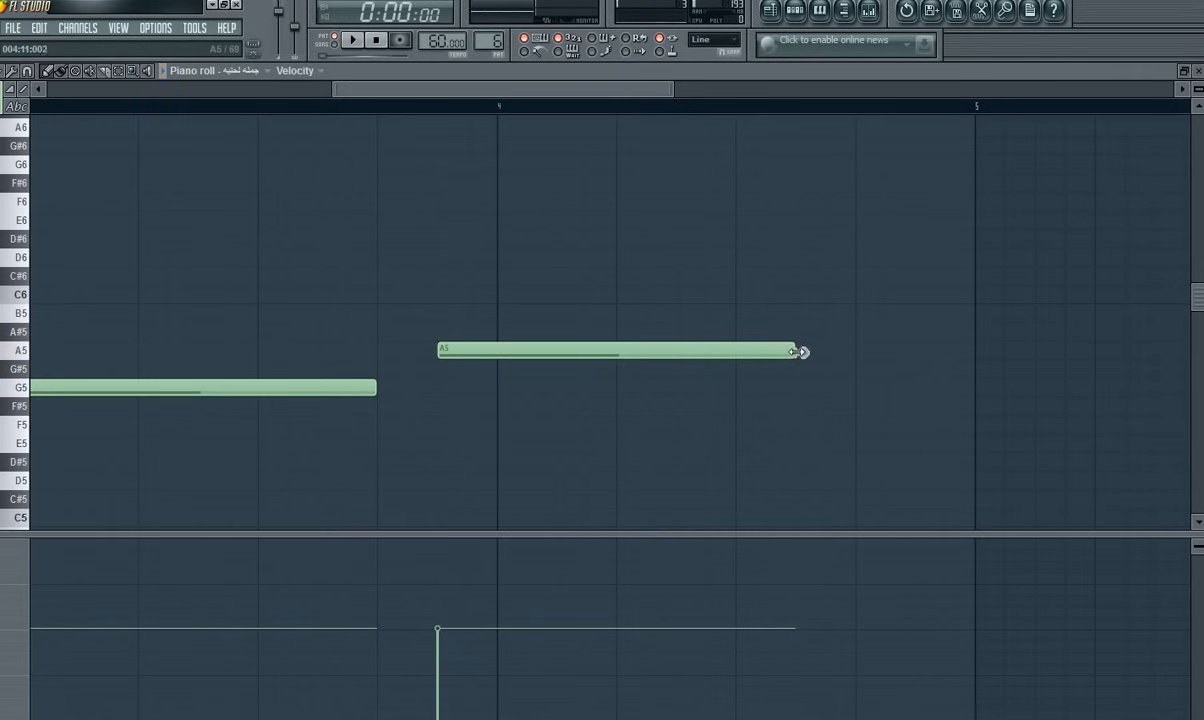
pyautogui.moveTo(795, 350); pyautogui.dragTo(466, 350)
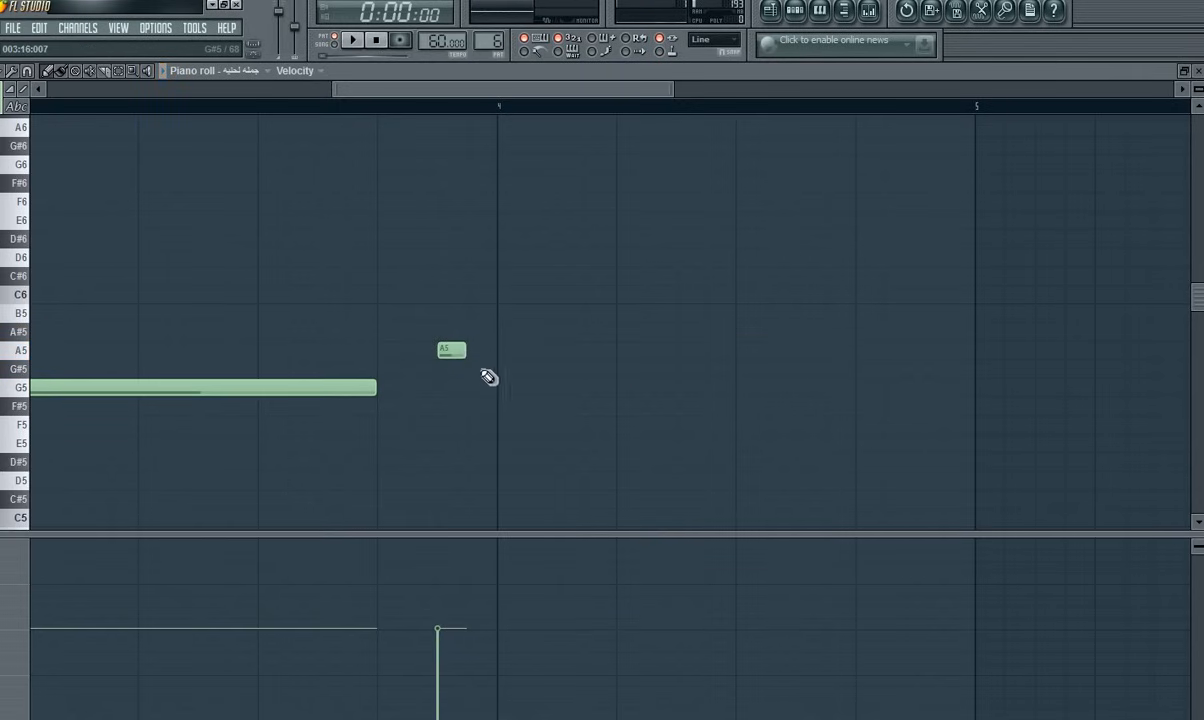
# Step: Add a one-step G5 at step 16 of bar 3 and an eight-step F5 at the start of bar 4, and play the pattern
pyautogui.click(473, 387)
pyautogui.click(498, 408)
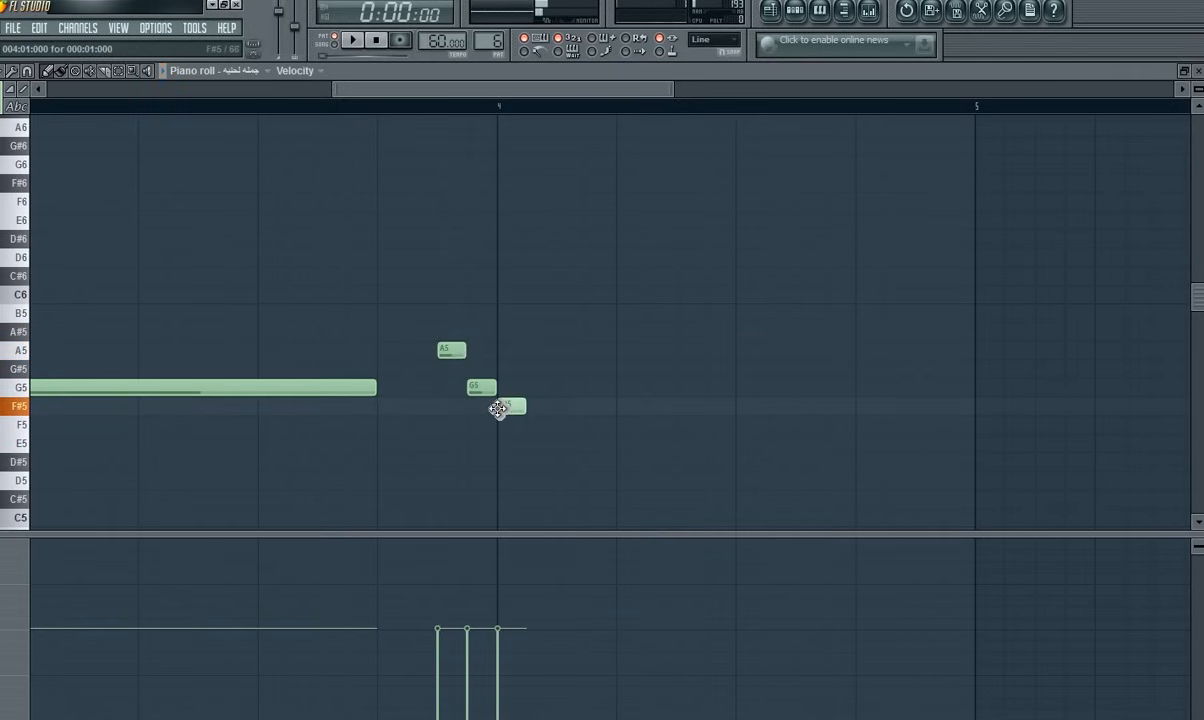
pyautogui.moveTo(498, 408); pyautogui.dragTo(504, 430)
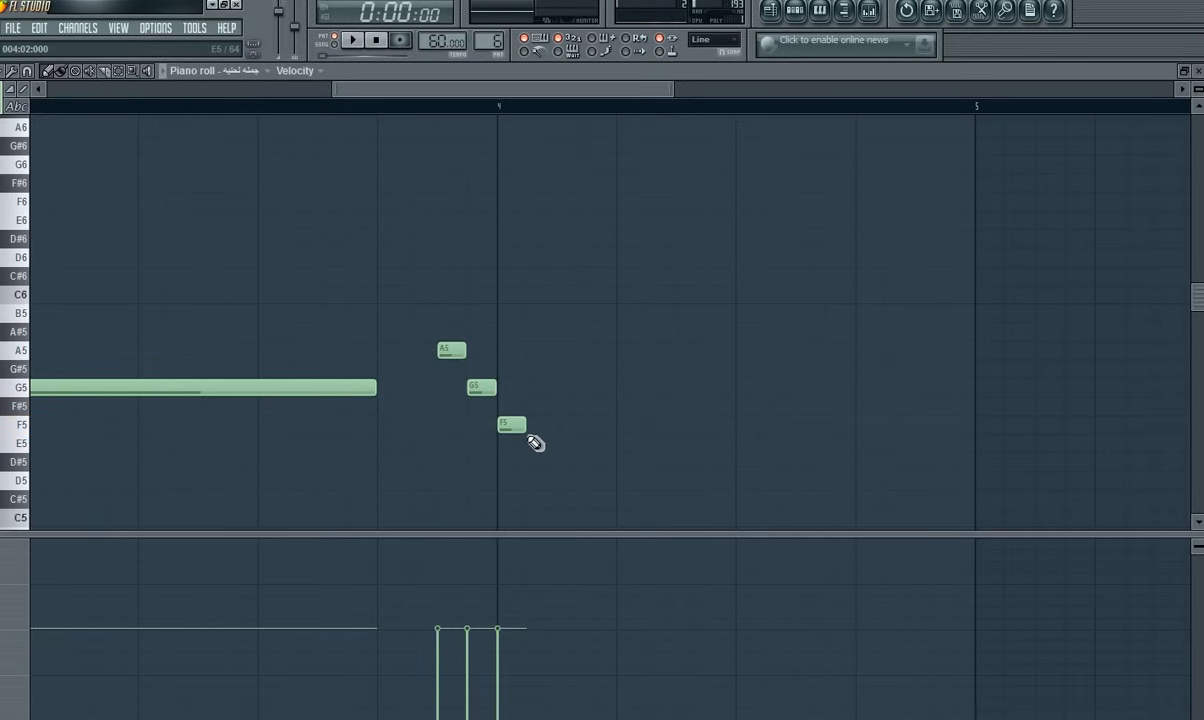
pyautogui.moveTo(527, 428); pyautogui.dragTo(738, 434)
pyautogui.press('space')
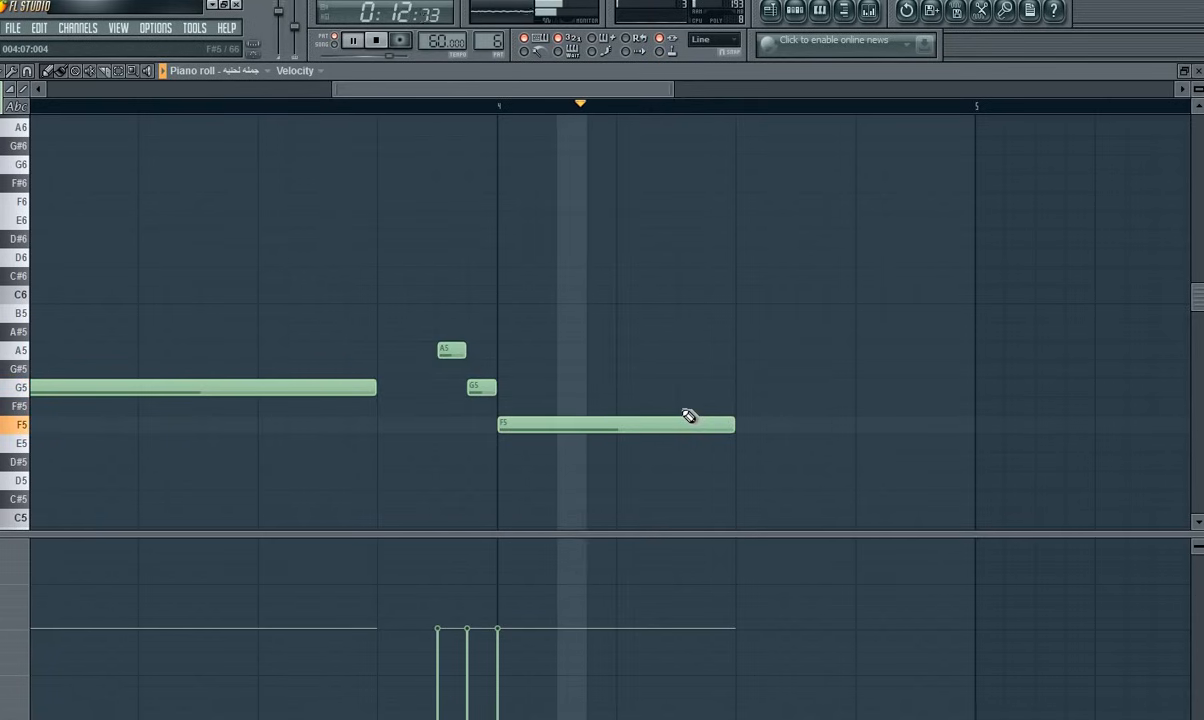
pyautogui.press('space')
# Step: In bar 4, add a two-step G5 at step 9, a one-step F5 at step 11 and a three-step E5 at step 13
pyautogui.click(745, 387)
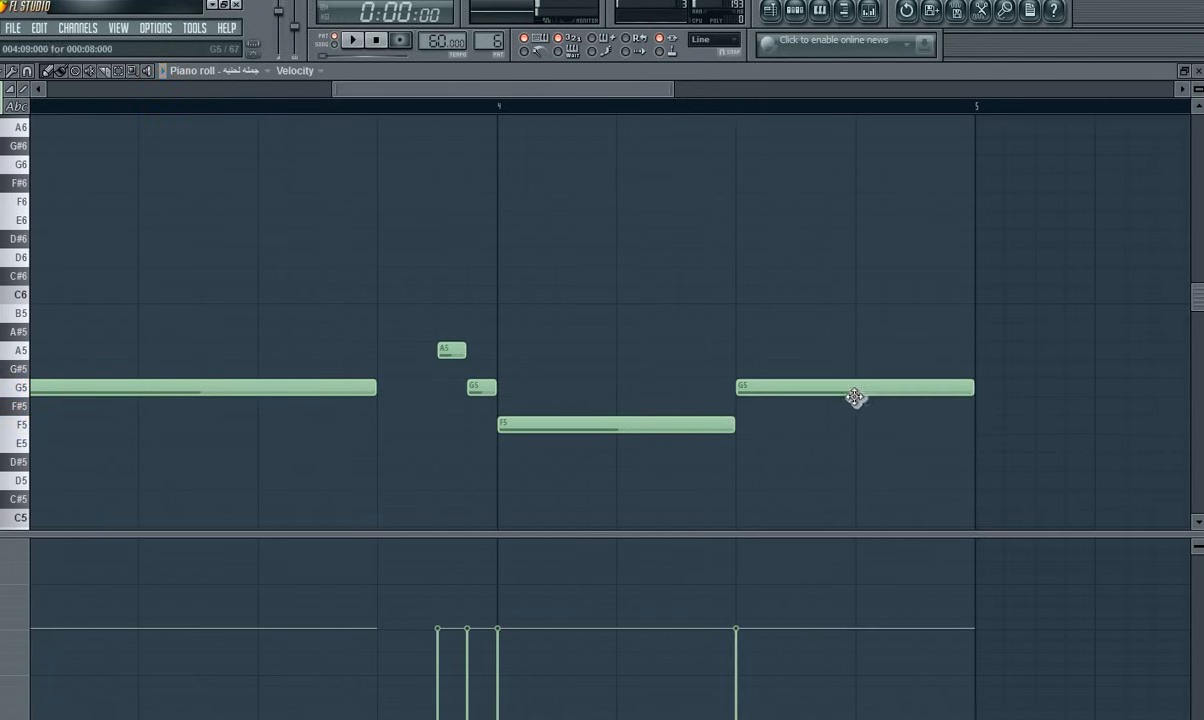
pyautogui.moveTo(972, 387); pyautogui.dragTo(785, 385)
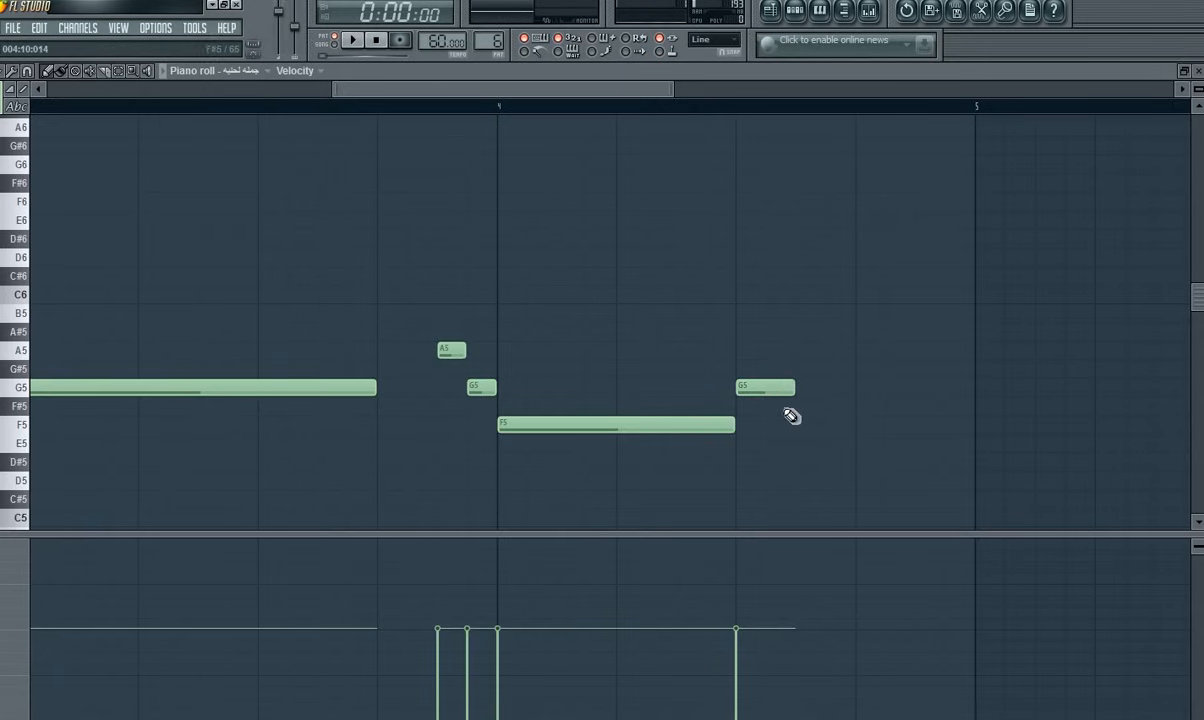
pyautogui.click(796, 424)
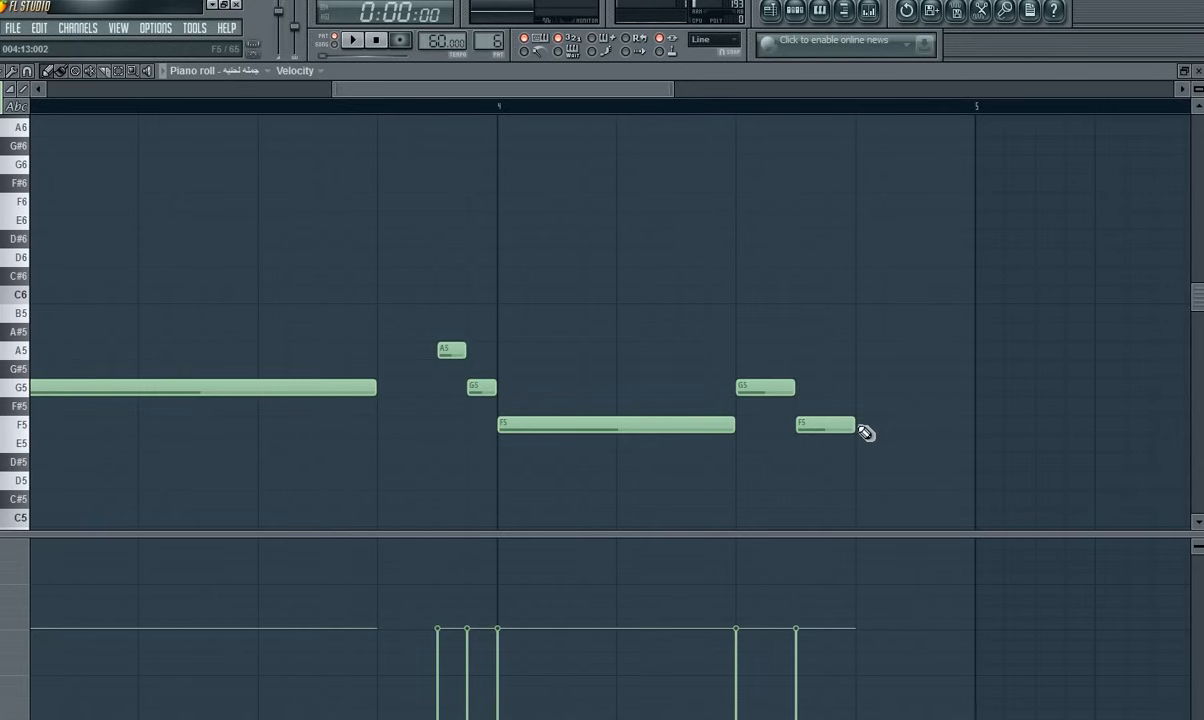
pyautogui.moveTo(857, 425); pyautogui.dragTo(822, 425)
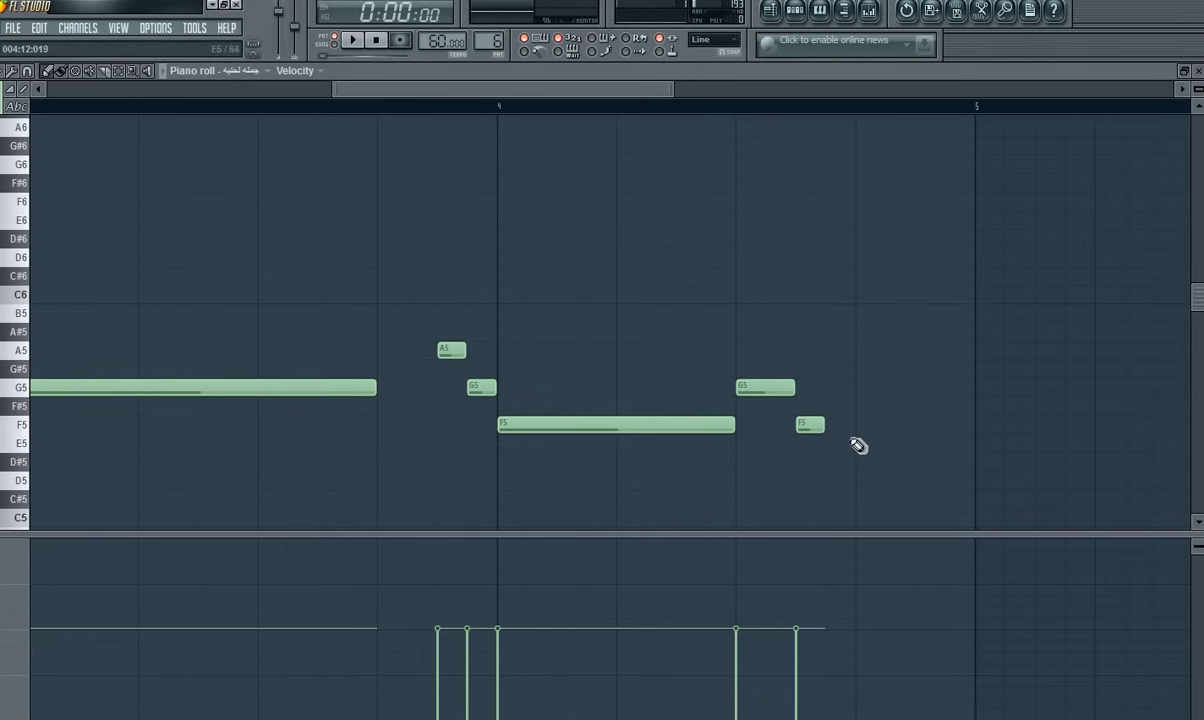
pyautogui.click(858, 445)
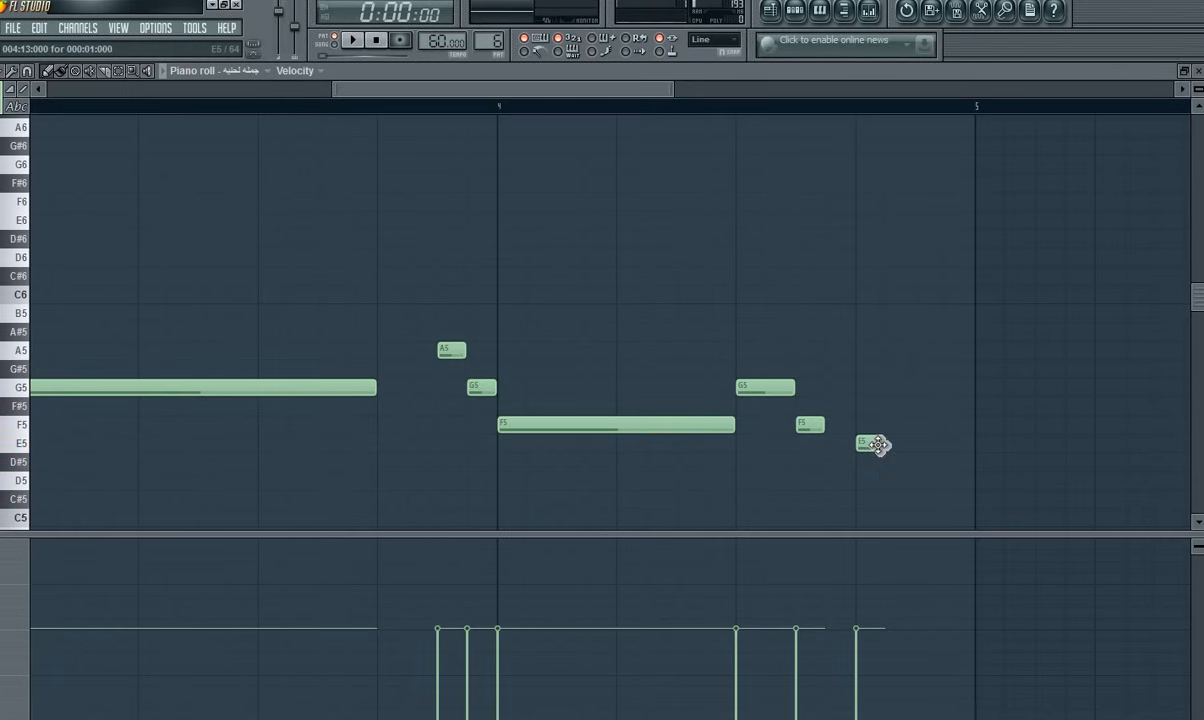
pyautogui.moveTo(888, 445); pyautogui.dragTo(930, 448)
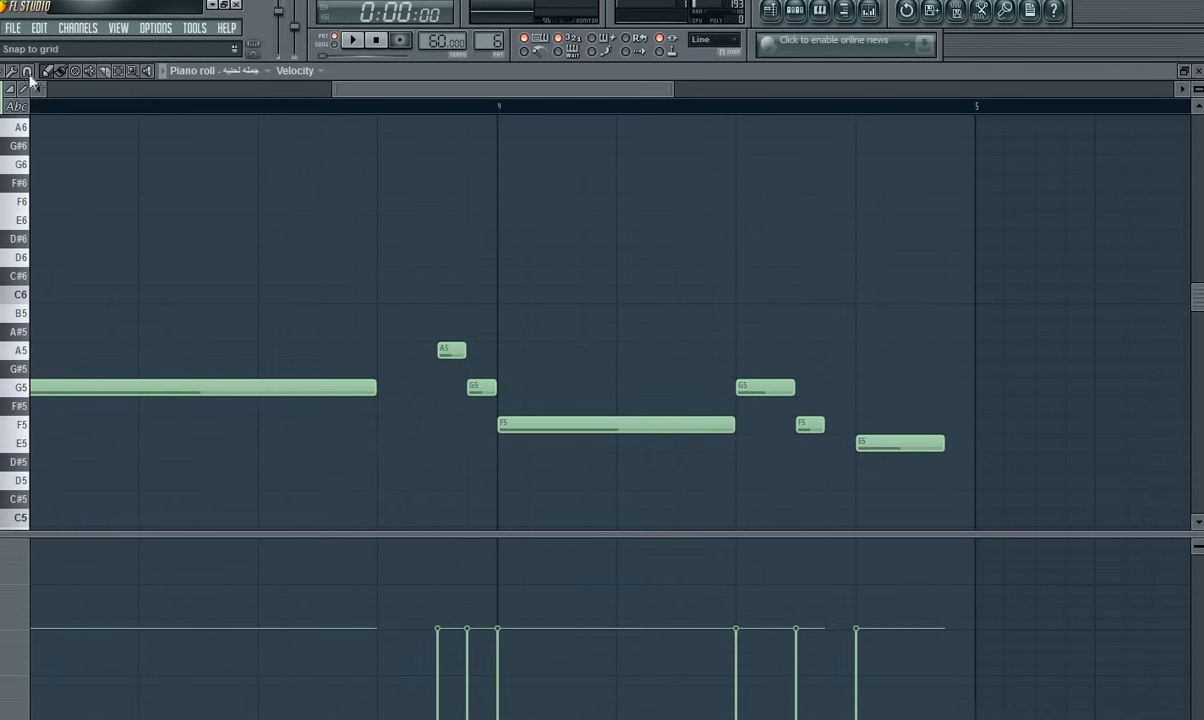
# Step: Turn off note snapping and add an F5 note about half a step long directly after the E5 note in bar 4
pyautogui.click(27, 71)
pyautogui.click(50, 147)
pyautogui.moveTo(673, 88)
pyautogui.mouseDown()
pyautogui.moveTo(391, 84)
pyautogui.moveTo(634, 143)
pyautogui.moveTo(618, 143)
pyautogui.mouseUp()
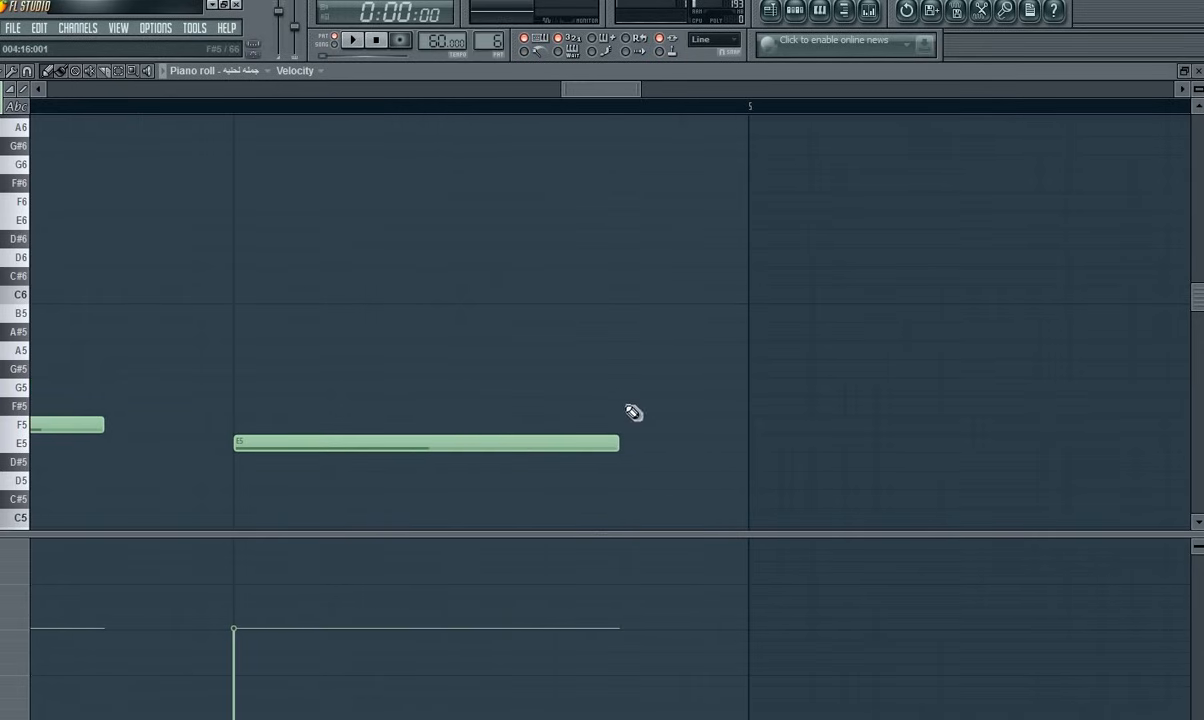
pyautogui.click(619, 428)
pyautogui.moveTo(1008, 423); pyautogui.dragTo(682, 431)
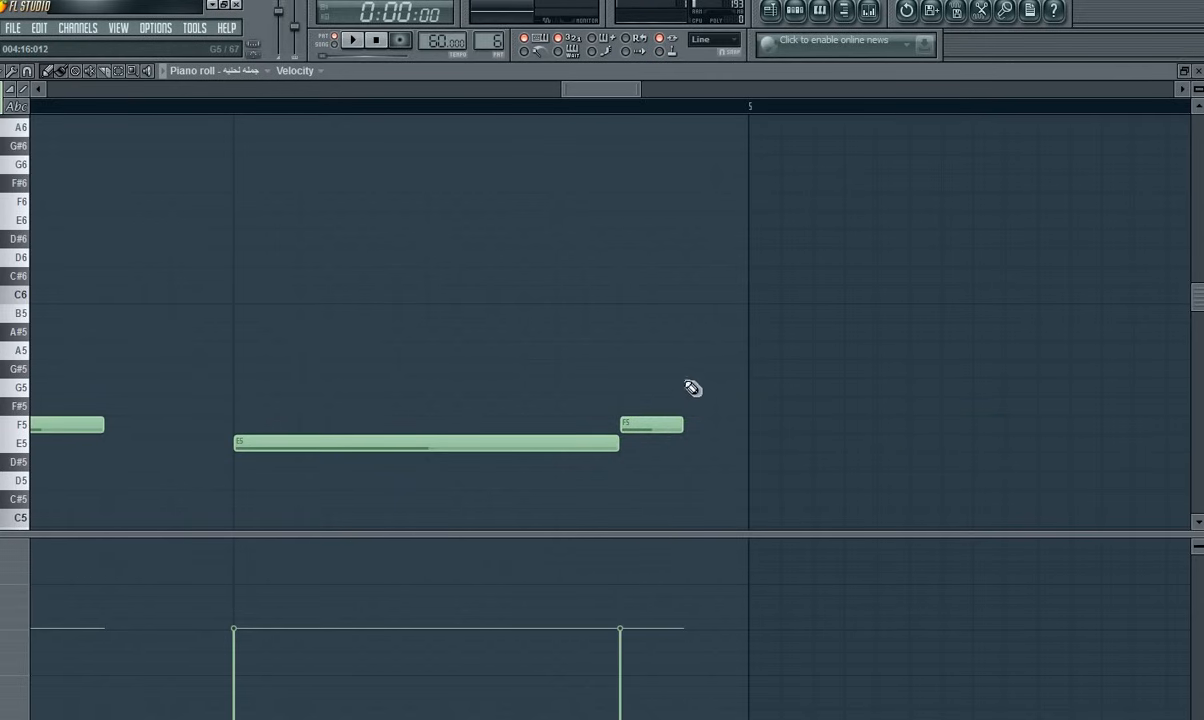
# Step: Add a half-step G5 note at the end of bar 4, set the note snap to 1/4 beat and play the pattern
pyautogui.click(690, 386)
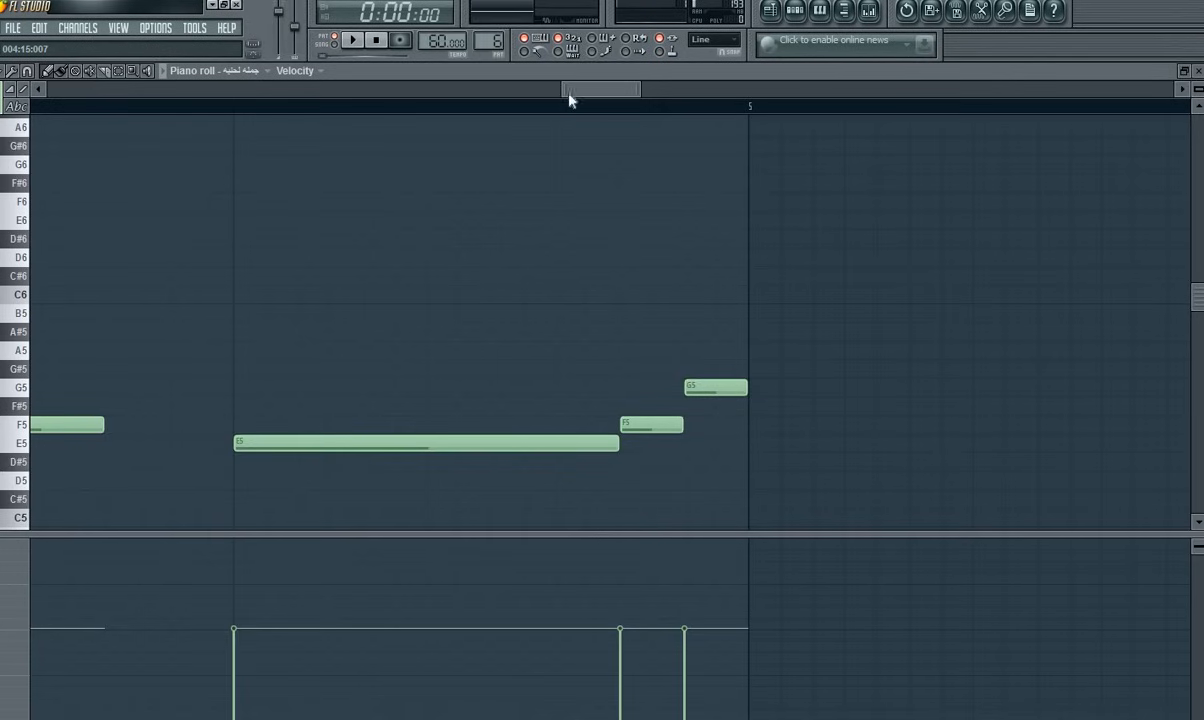
pyautogui.moveTo(570, 97)
pyautogui.mouseDown()
pyautogui.moveTo(553, 95)
pyautogui.moveTo(591, 97)
pyautogui.mouseUp()
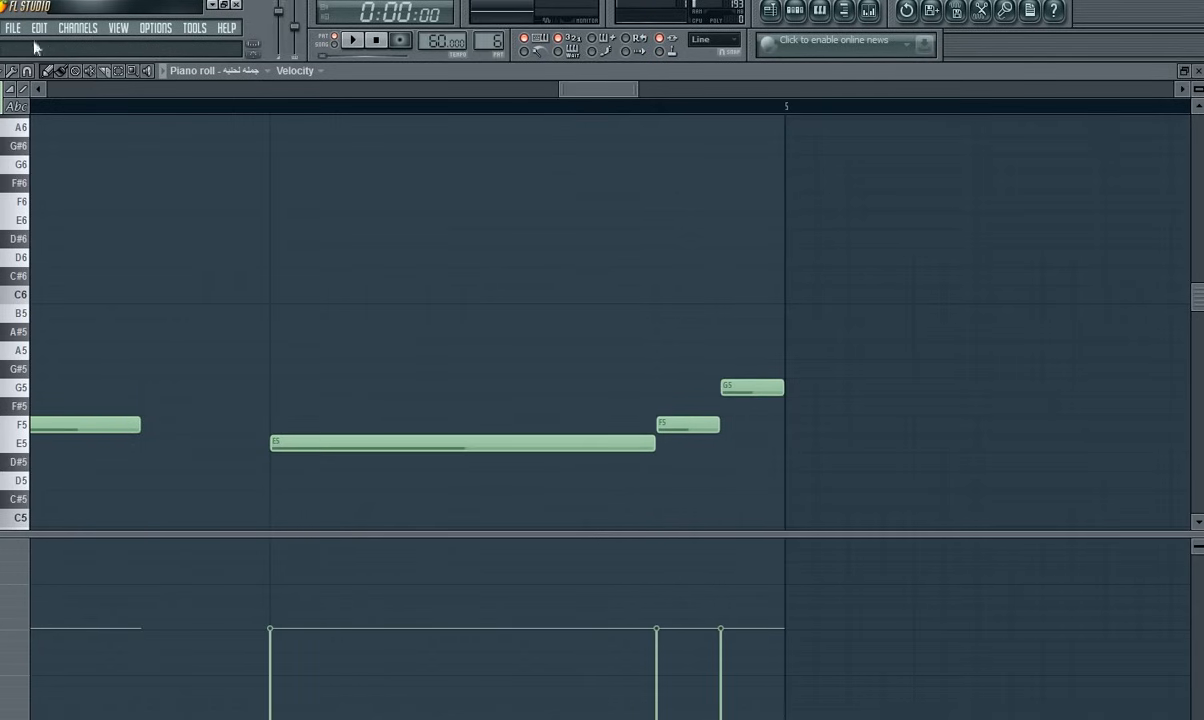
pyautogui.click(31, 70)
pyautogui.click(80, 261)
pyautogui.press('space')
pyautogui.moveTo(591, 89); pyautogui.dragTo(556, 92)
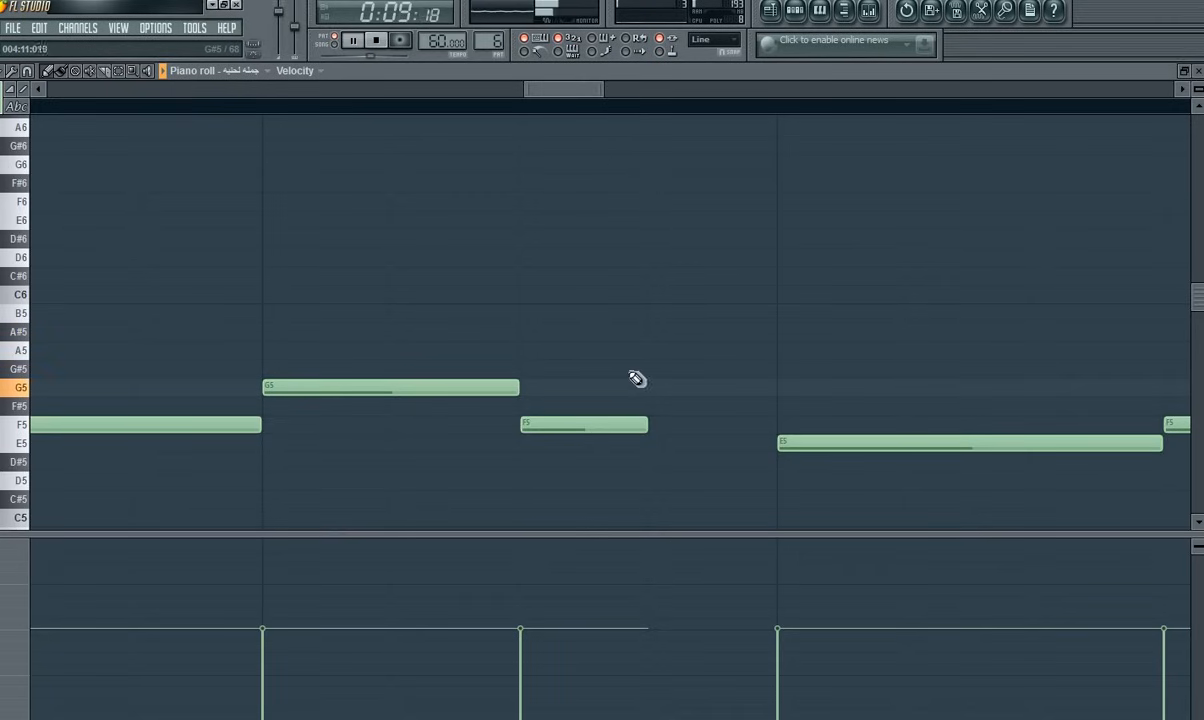
# Step: Turn off note snapping, place half-step G5 and F5 notes back to back on step 12 of bar 4, and play the pattern
pyautogui.moveTo(648, 387); pyautogui.dragTo(713, 390)
pyautogui.click(771, 426)
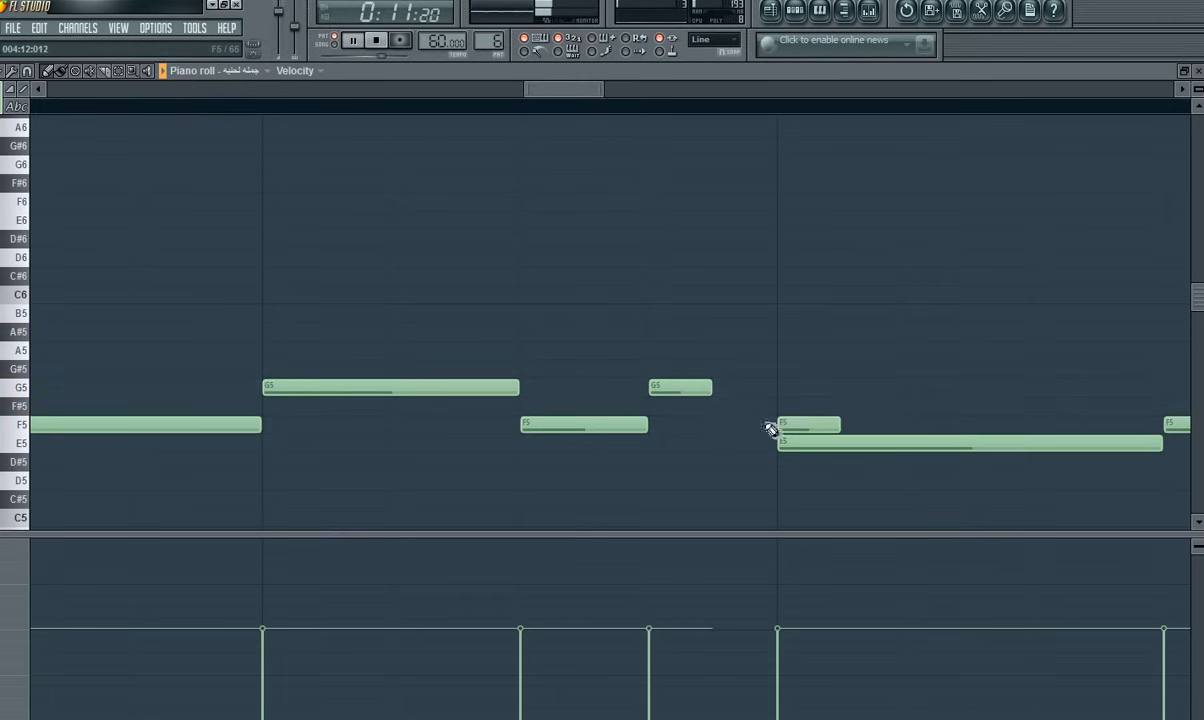
pyautogui.click(27, 70)
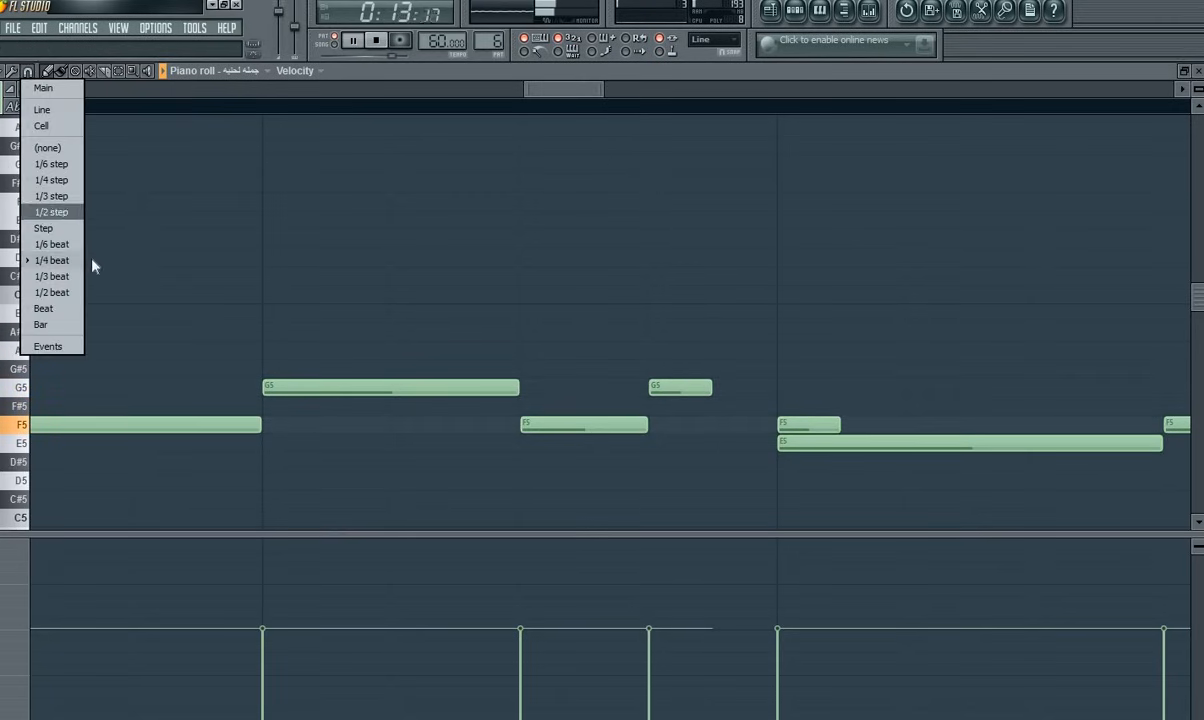
pyautogui.click(55, 163)
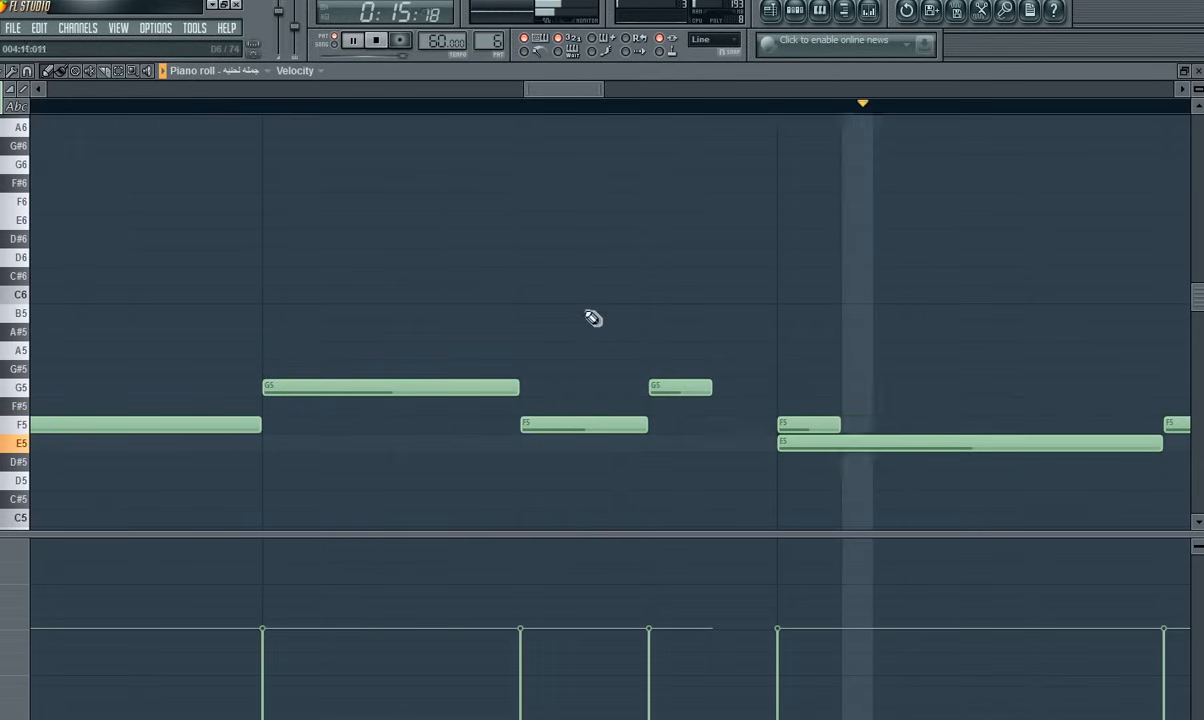
pyautogui.moveTo(814, 430); pyautogui.dragTo(747, 425)
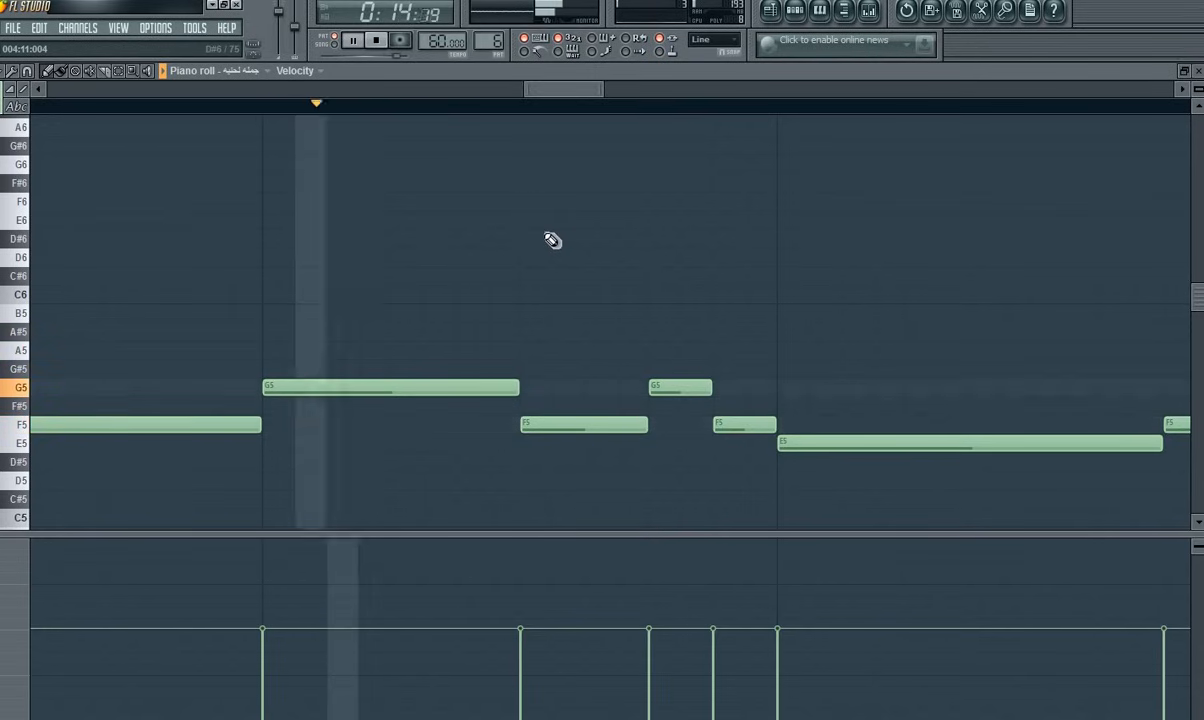
pyautogui.press('space')
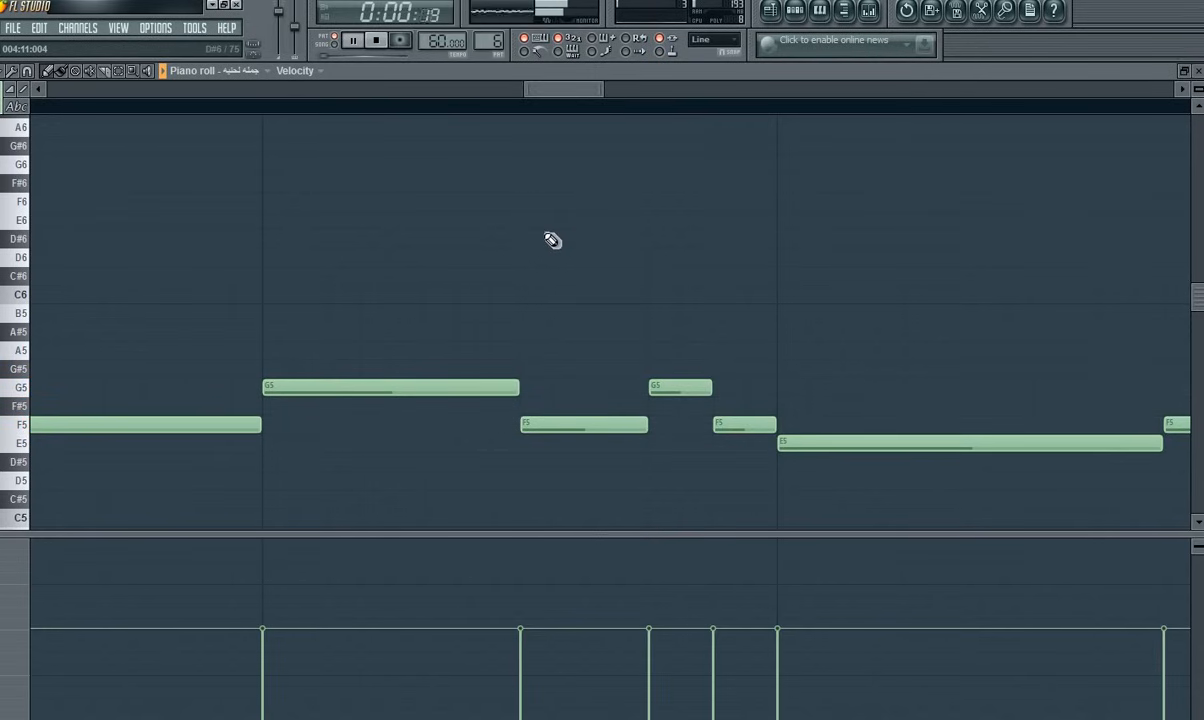
pyautogui.press('space')
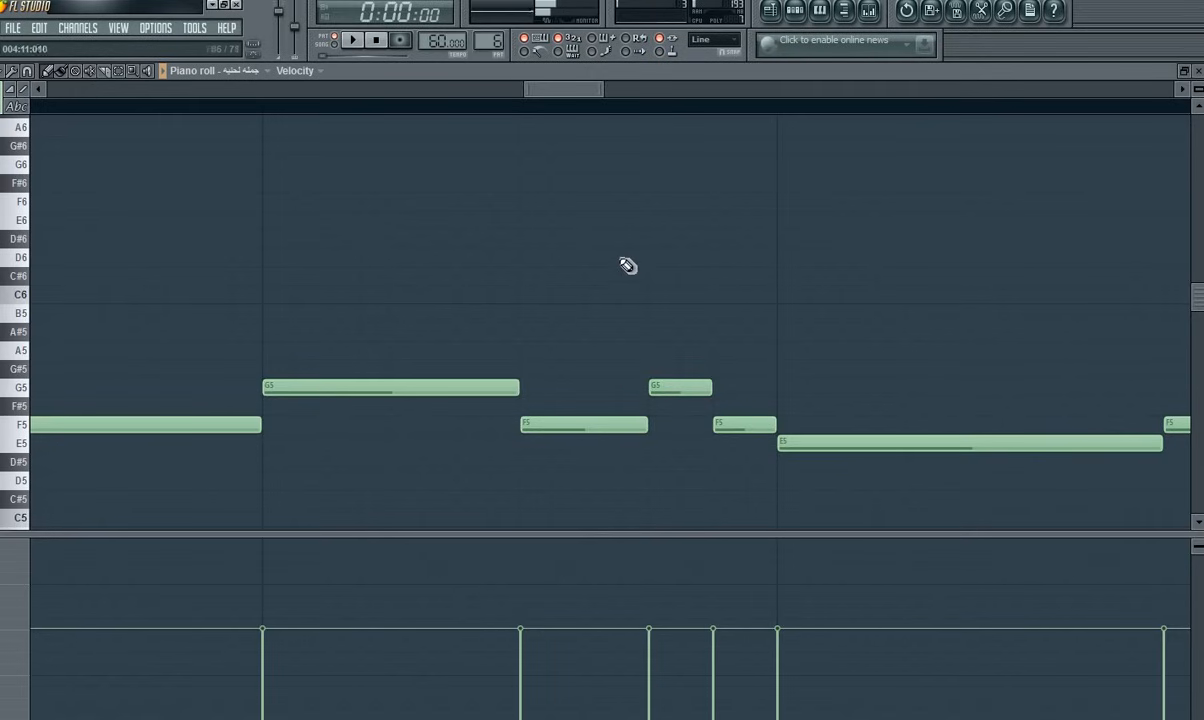
# Step: Shorten step 12's G5 and F5 to a quarter step each, fit them in its second half, and extend the preceding F5 up to them
pyautogui.moveTo(666, 386); pyautogui.dragTo(771, 422)
pyautogui.press('space')
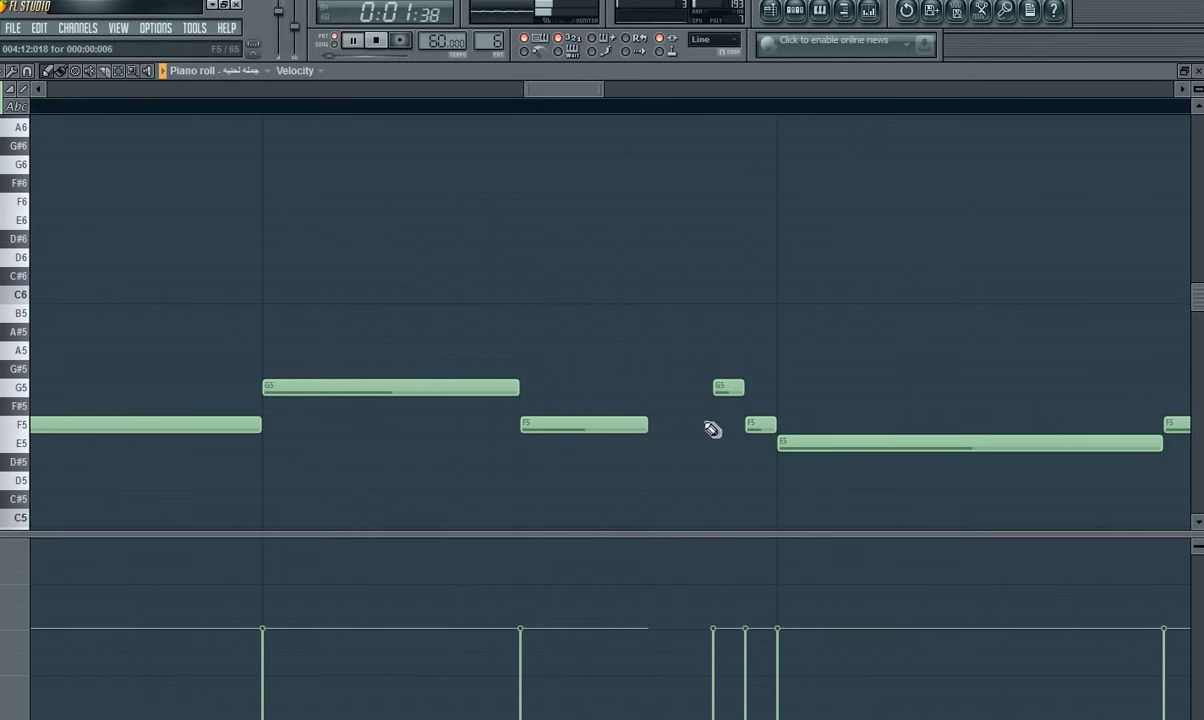
pyautogui.moveTo(648, 425); pyautogui.dragTo(709, 427)
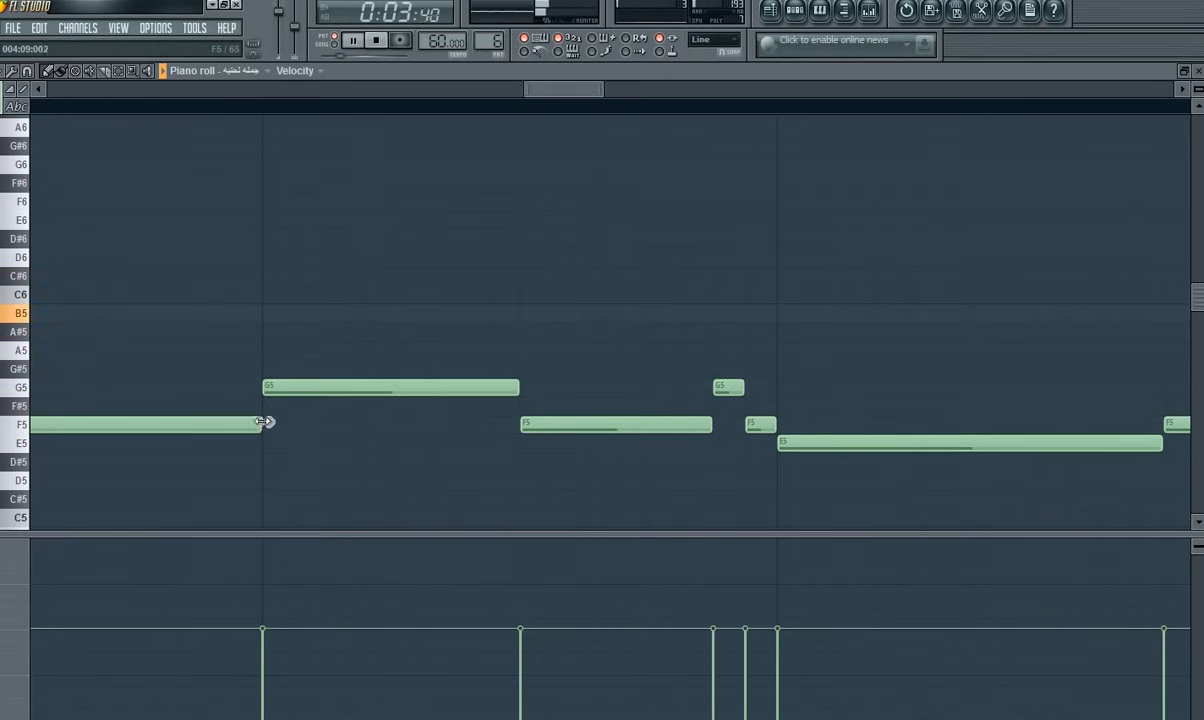
# Step: Shorten the F5 that opens bar 4 by a quarter step and fill the gap before step 9 with a quarter-step A5
pyautogui.moveTo(262, 425); pyautogui.dragTo(226, 441)
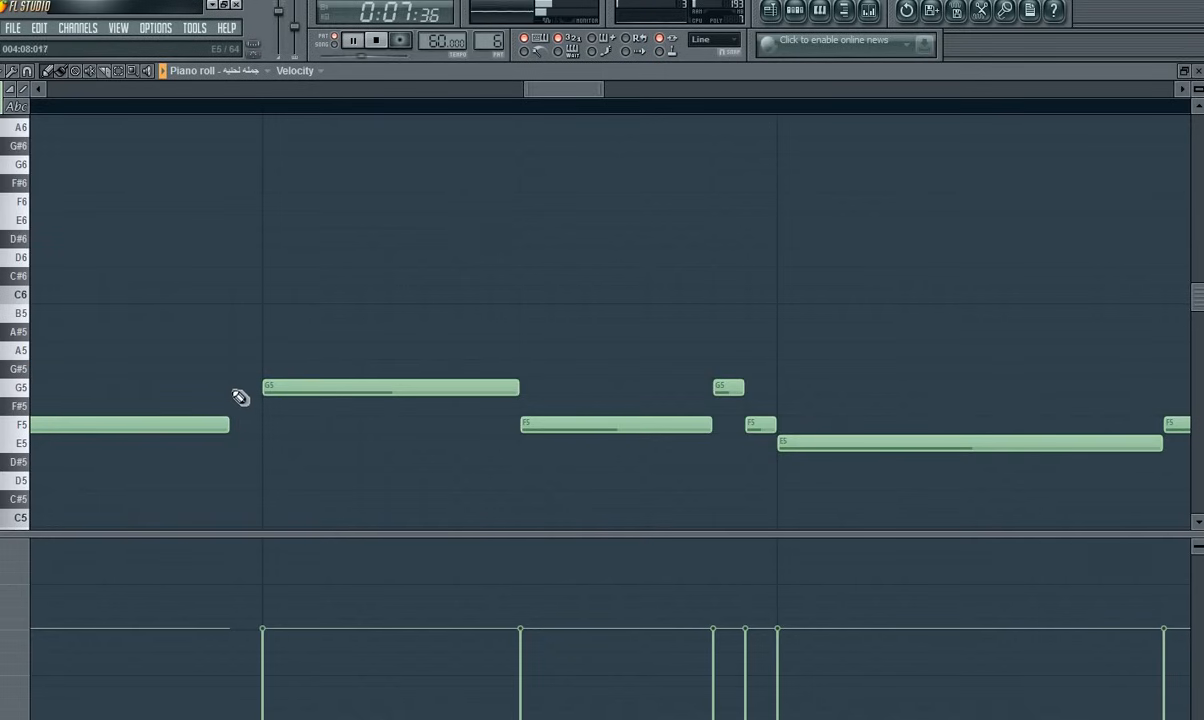
pyautogui.click(239, 352)
pyautogui.rightClick(690, 349)
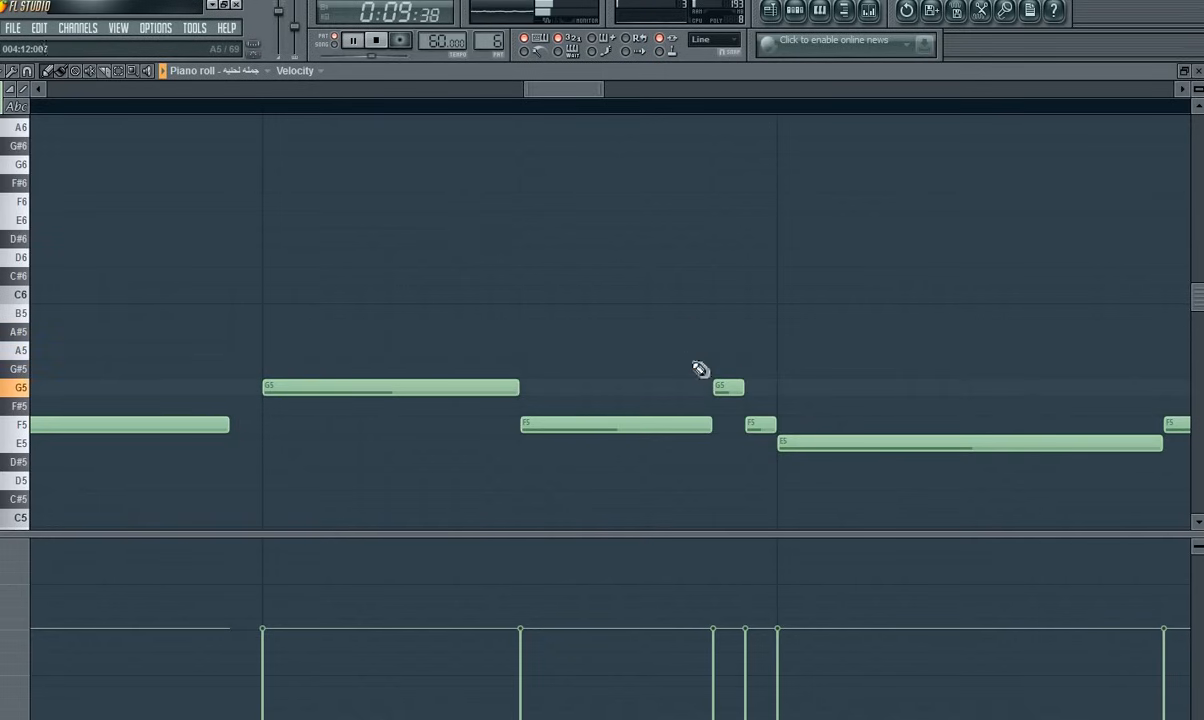
pyautogui.click(231, 351)
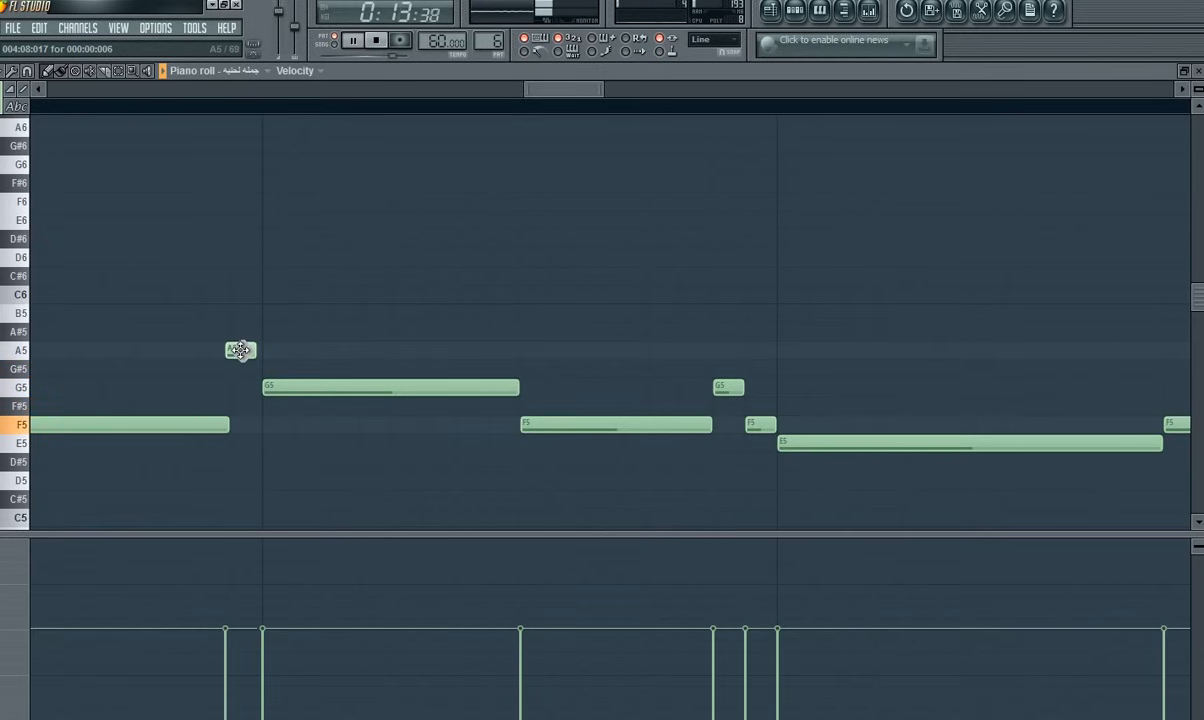
pyautogui.moveTo(240, 350); pyautogui.dragTo(245, 351)
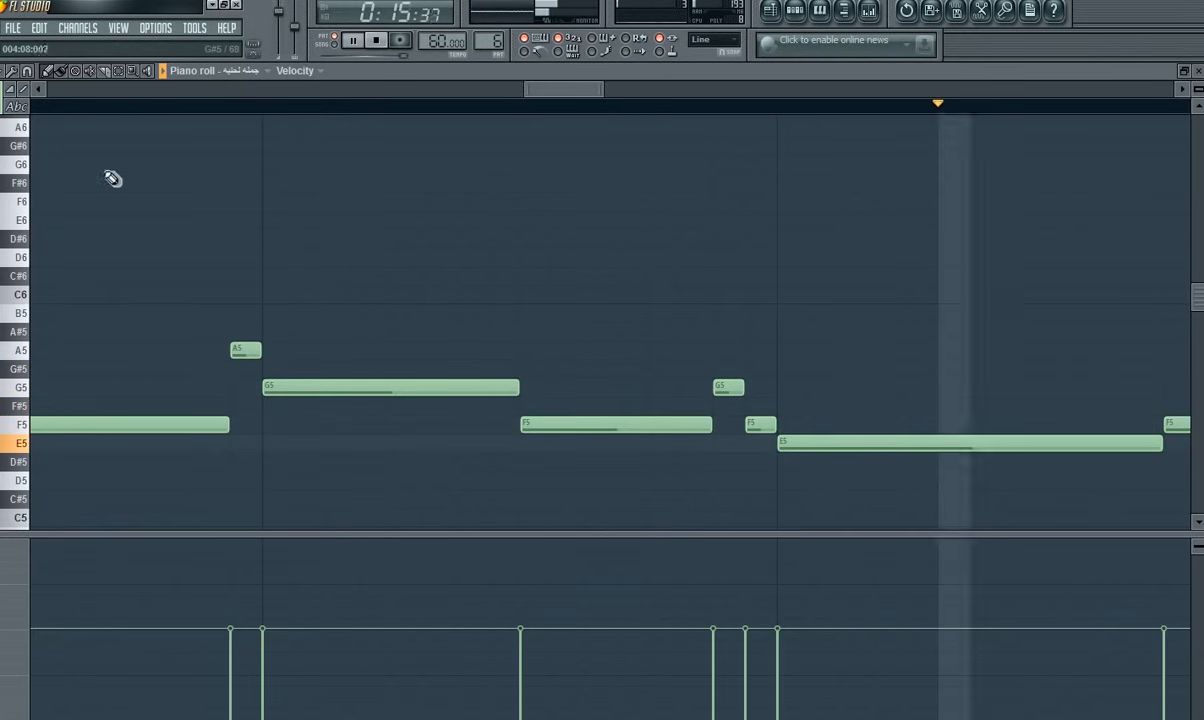
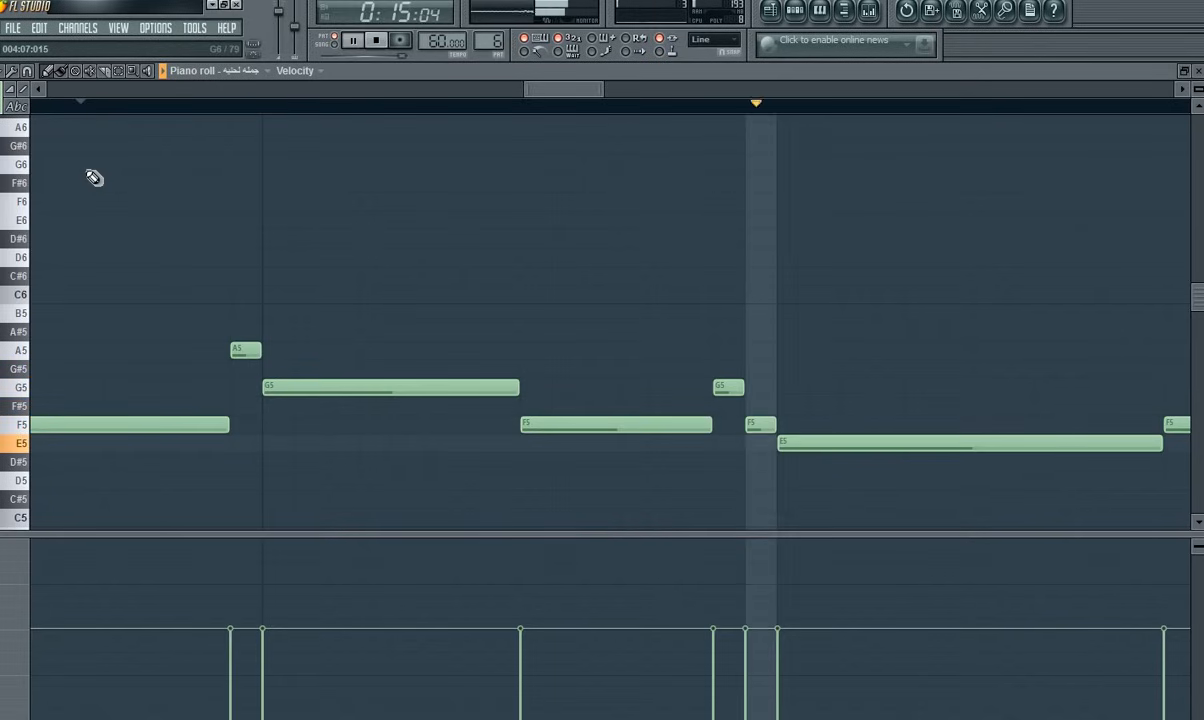
pyautogui.press('space')
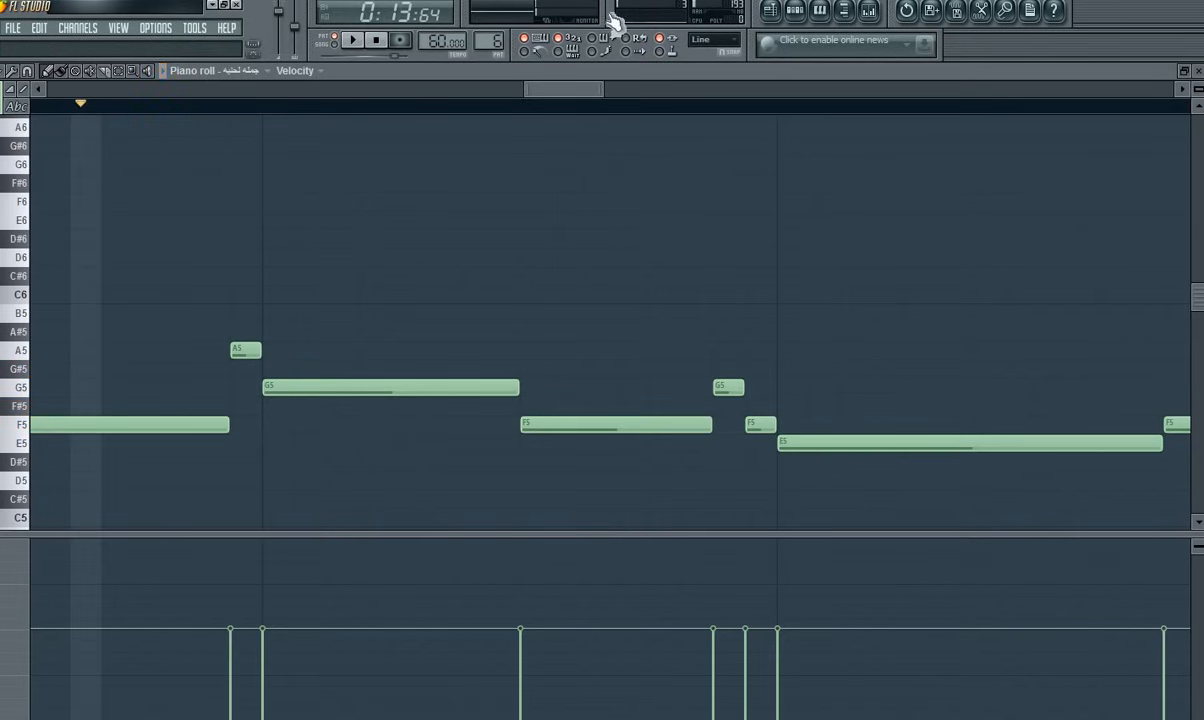
# Step: Return to the playlist and play the song from bar 14
pyautogui.click(770, 10)
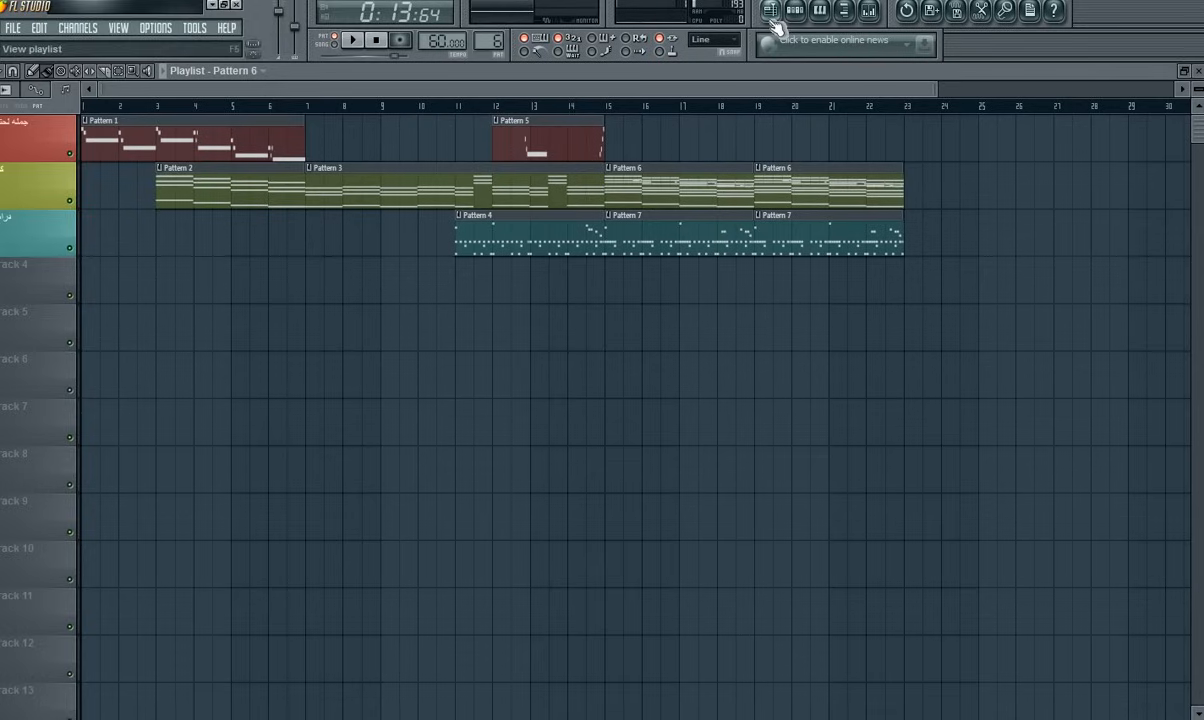
pyautogui.click(609, 297)
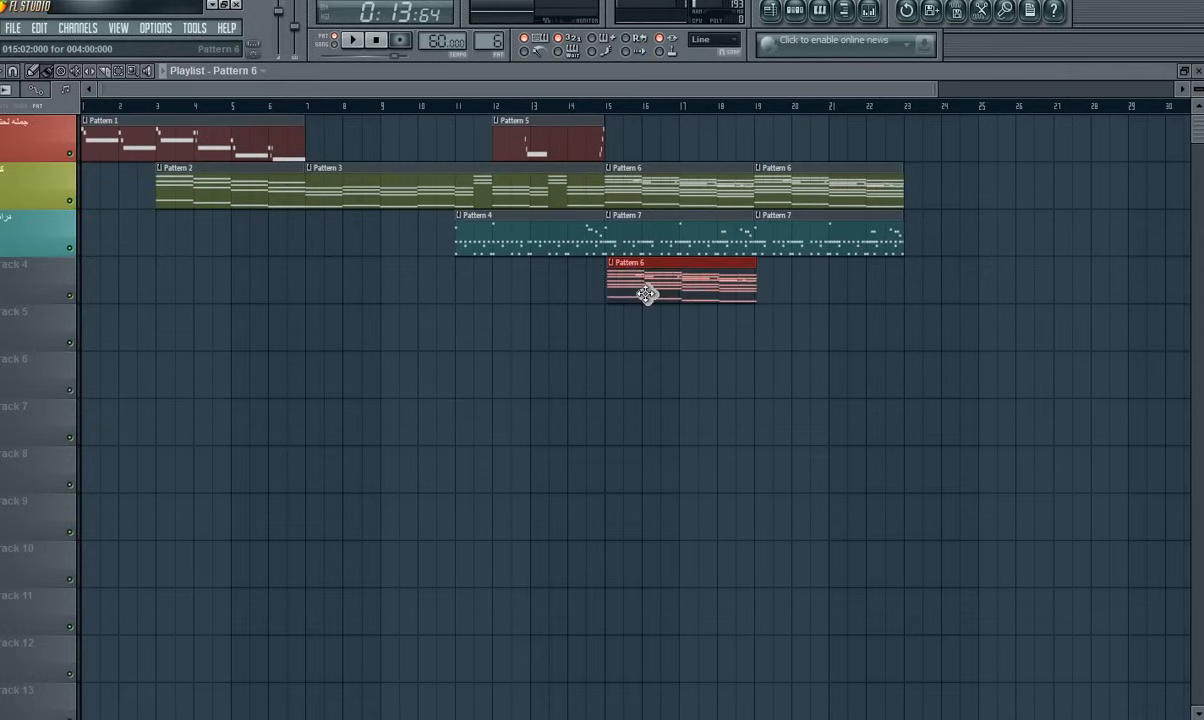
pyautogui.rightClick(650, 290)
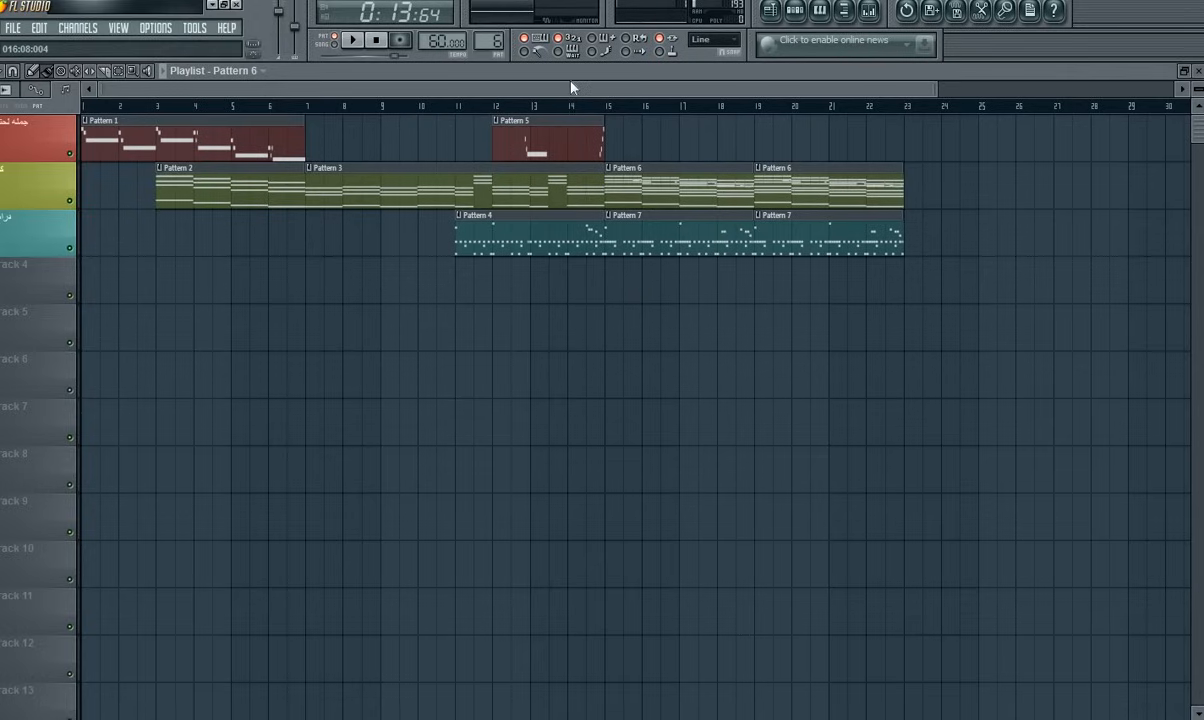
pyautogui.click(585, 107)
pyautogui.press('space')
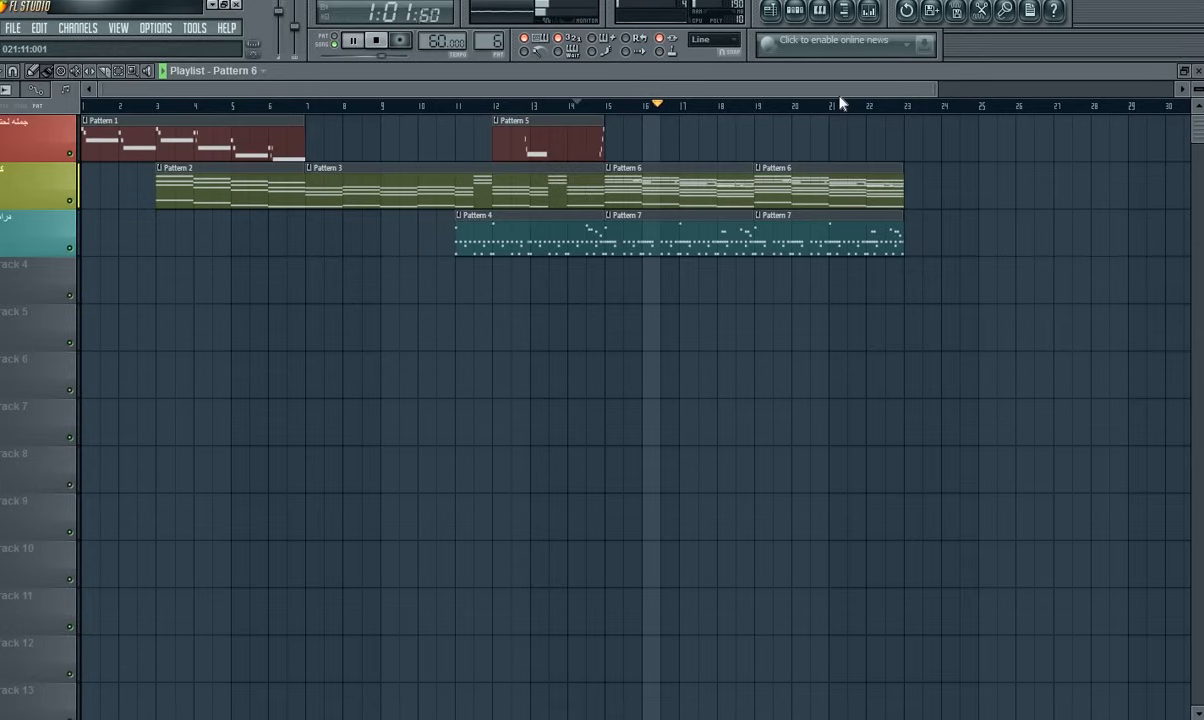
pyautogui.press('space')
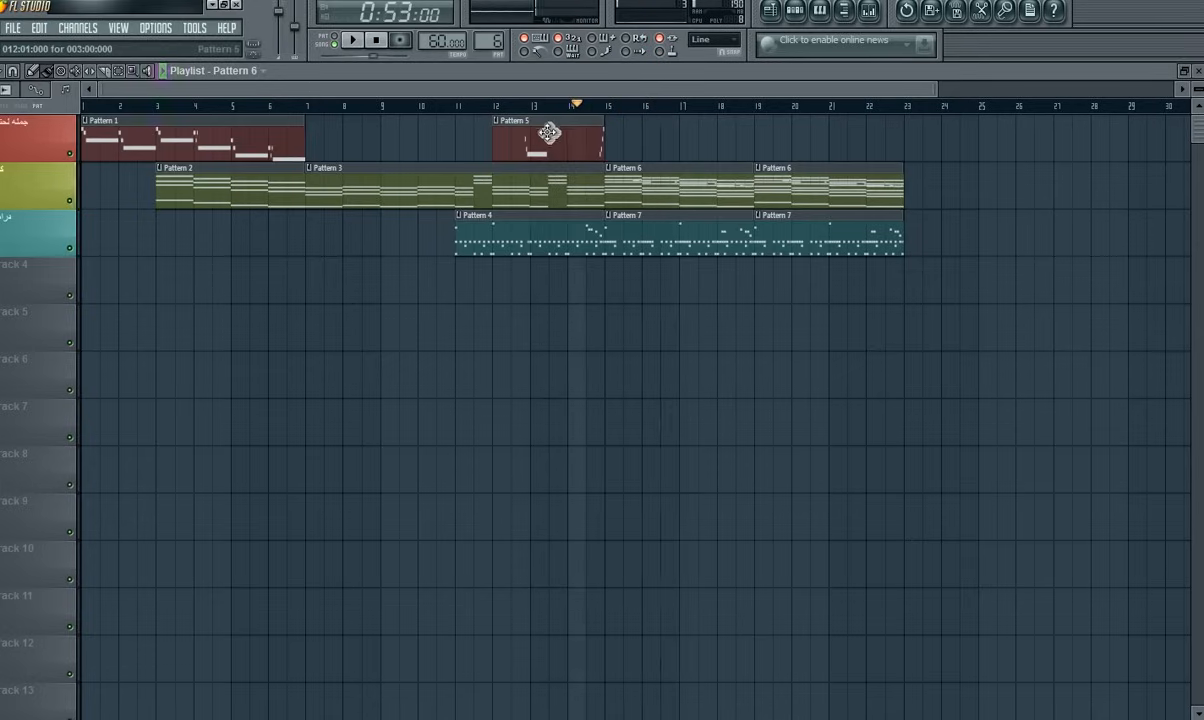
# Step: Examine the note velocities of Pattern 5's melody in the piano roll, then return to the playlist
pyautogui.doubleClick(549, 133)
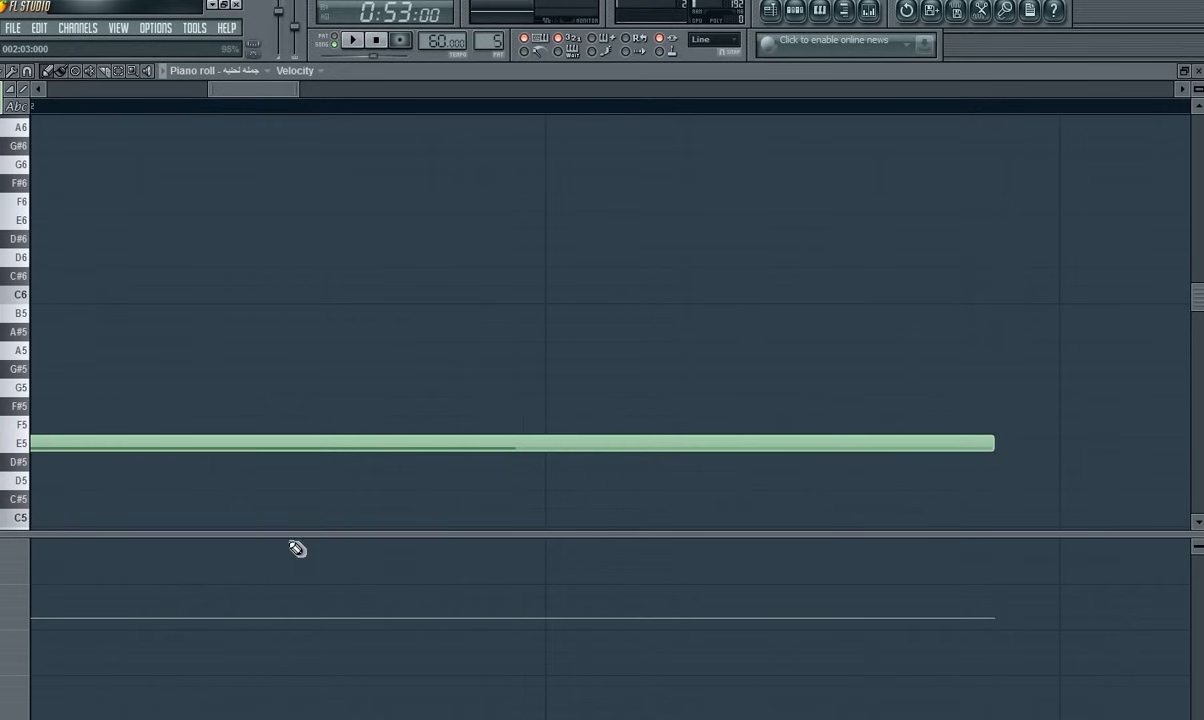
pyautogui.moveTo(290, 538); pyautogui.dragTo(288, 312)
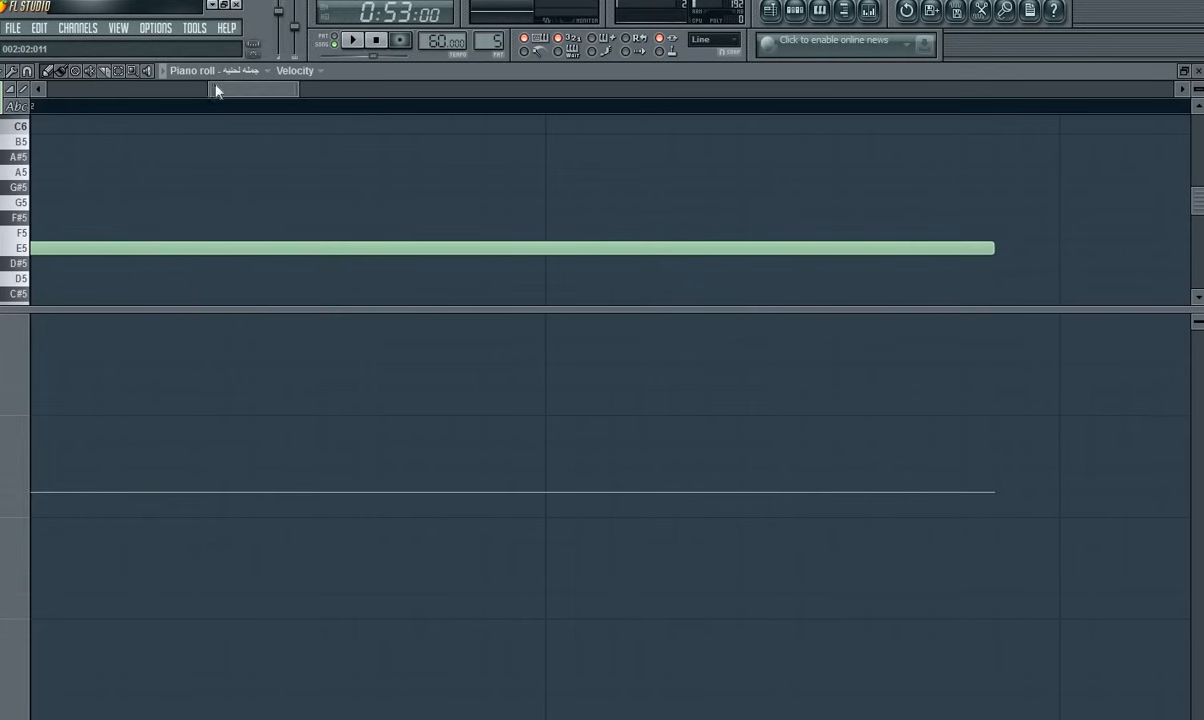
pyautogui.moveTo(217, 90); pyautogui.dragTo(148, 90)
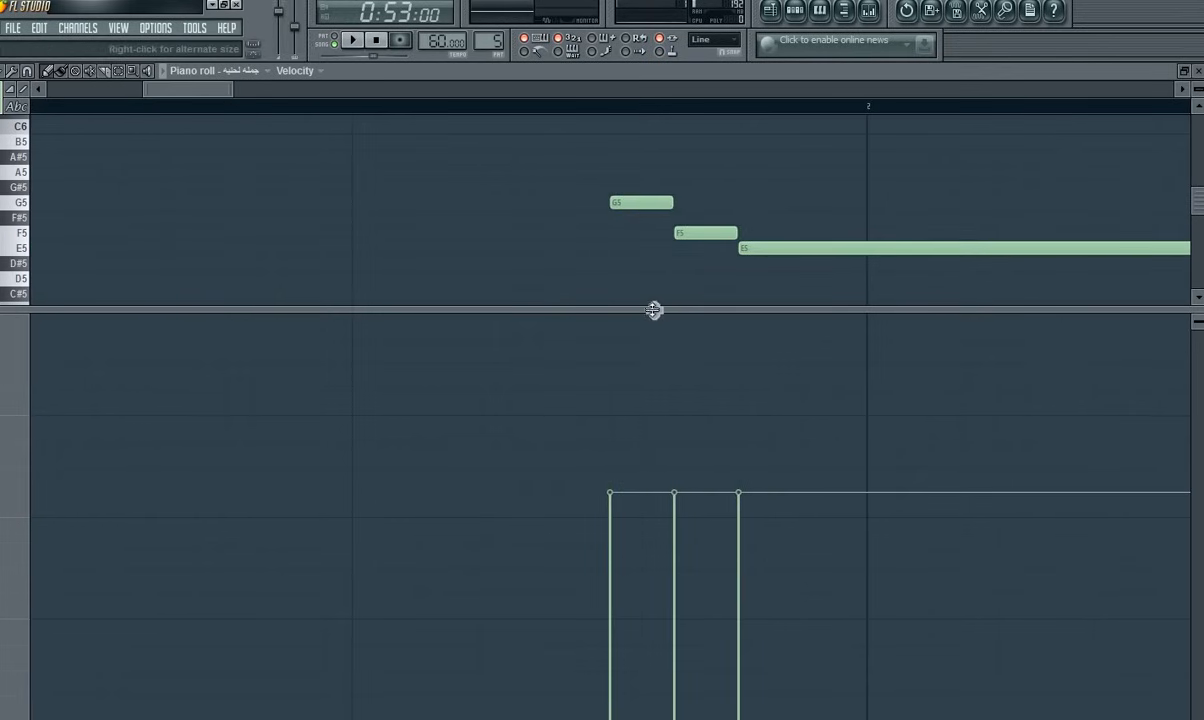
pyautogui.moveTo(653, 309); pyautogui.dragTo(677, 541)
pyautogui.click(790, 12)
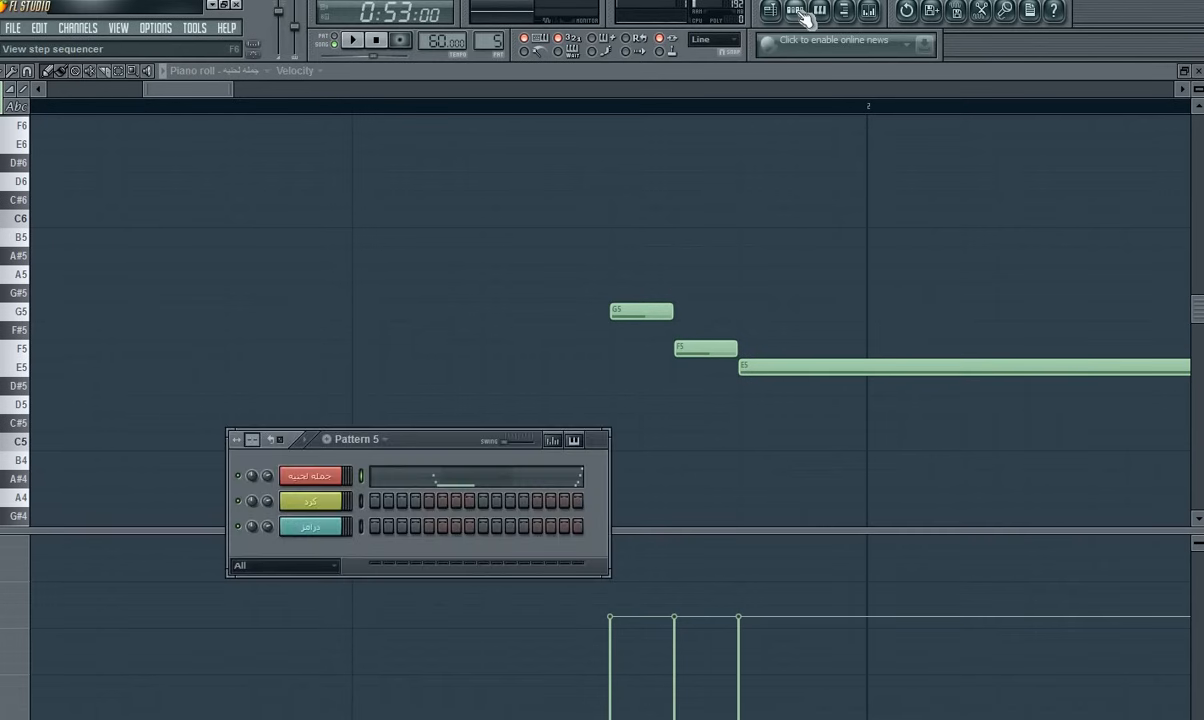
pyautogui.click(775, 11)
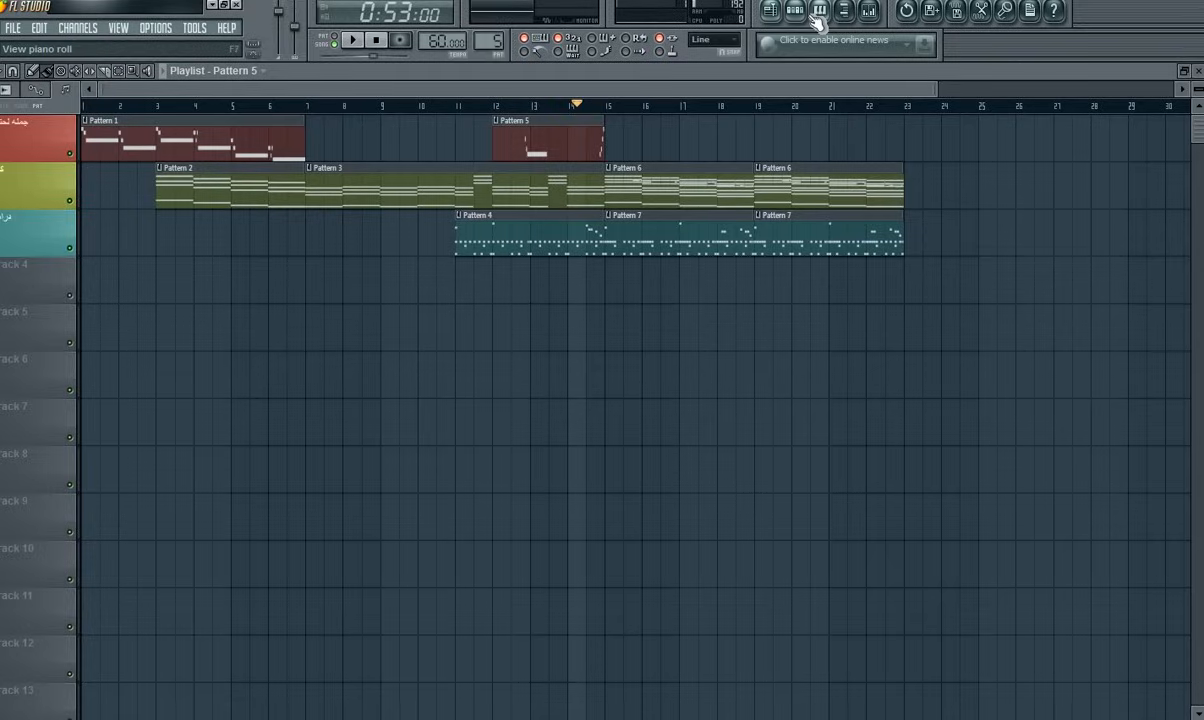
# Step: Open Pattern 6's melody in the piano roll, show it from bar 1 and enlarge the velocity area
pyautogui.doubleClick(707, 186)
pyautogui.rightClick(706, 179)
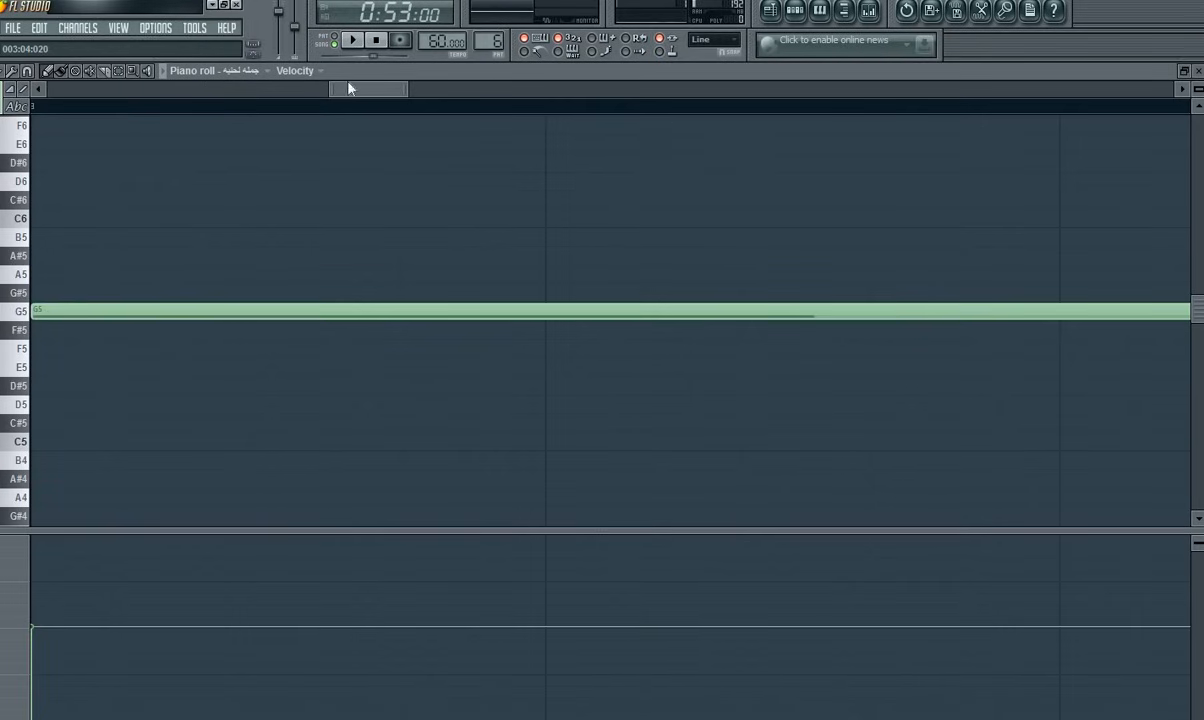
pyautogui.moveTo(349, 89); pyautogui.dragTo(60, 89)
pyautogui.click(385, 352)
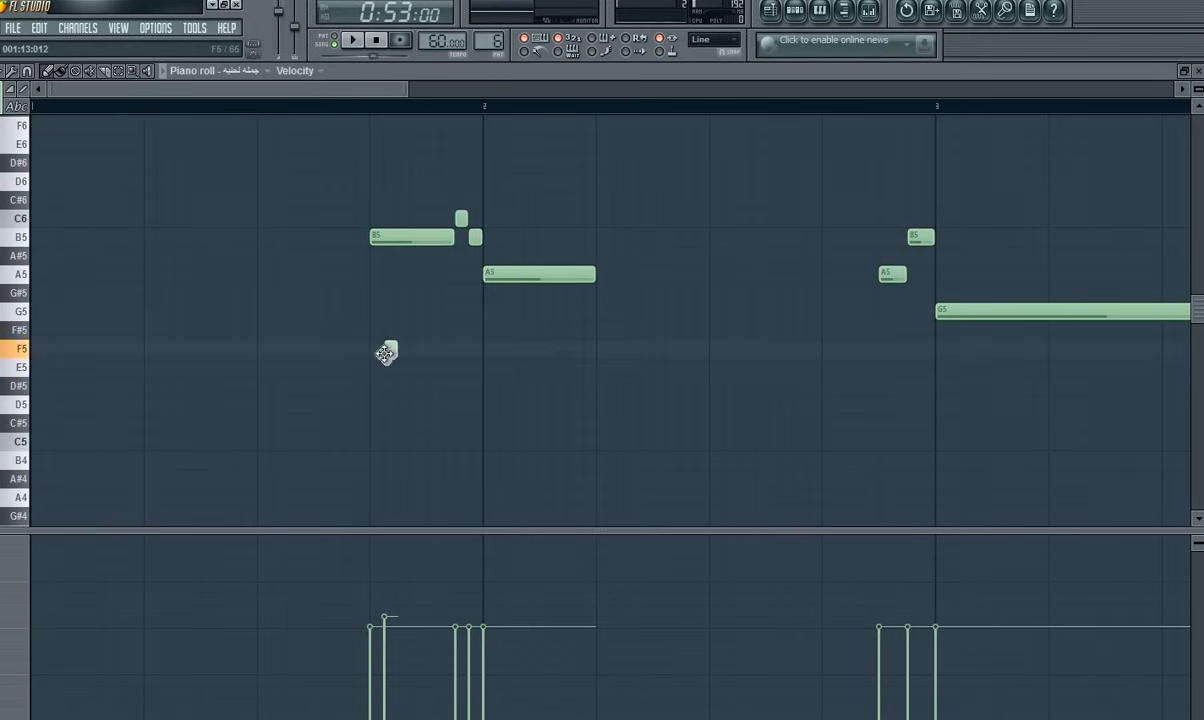
pyautogui.rightClick(388, 349)
pyautogui.moveTo(417, 532); pyautogui.dragTo(446, 201)
# Step: Delete the stray F5 note in bar 1 and raise the velocity of the notes up to the start of bar 3 to about 55%
pyautogui.click(371, 429)
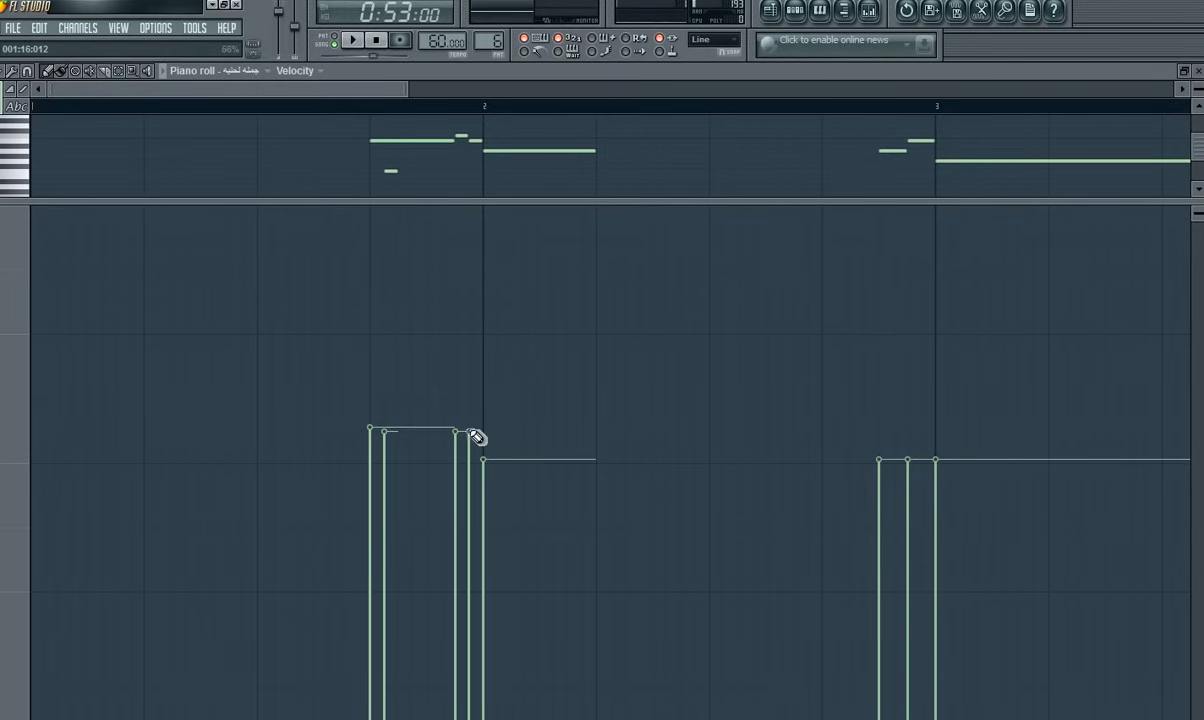
pyautogui.rightClick(390, 171)
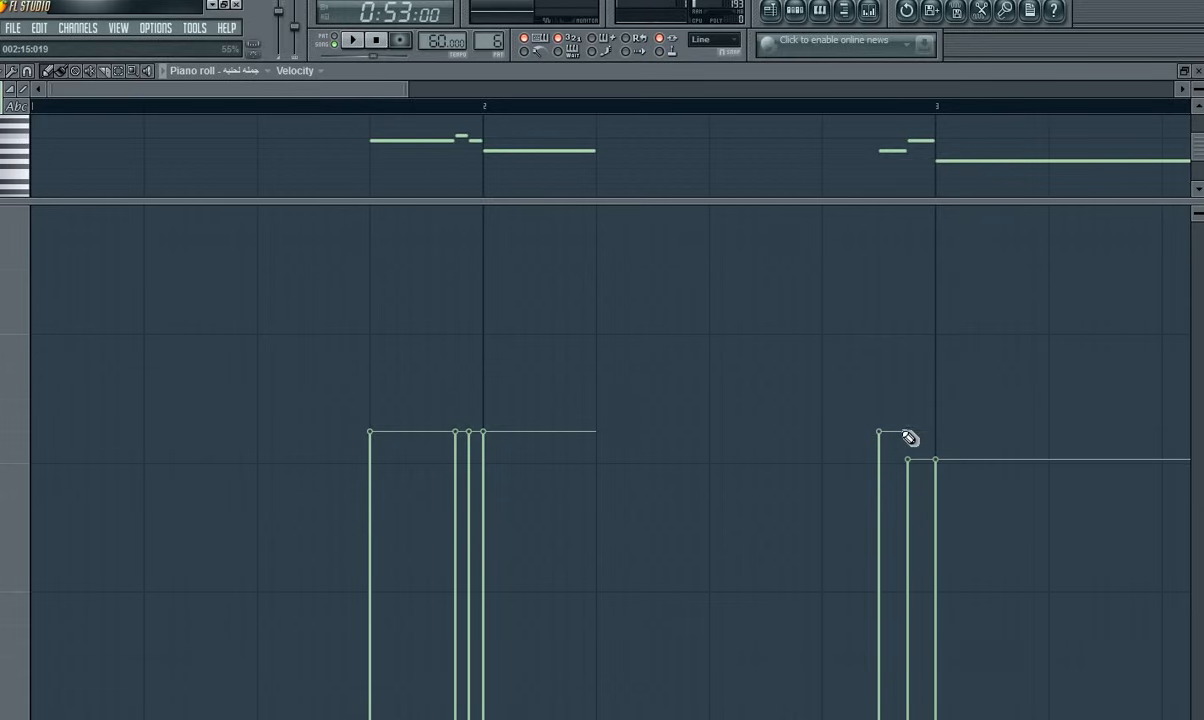
pyautogui.moveTo(929, 440); pyautogui.dragTo(944, 442)
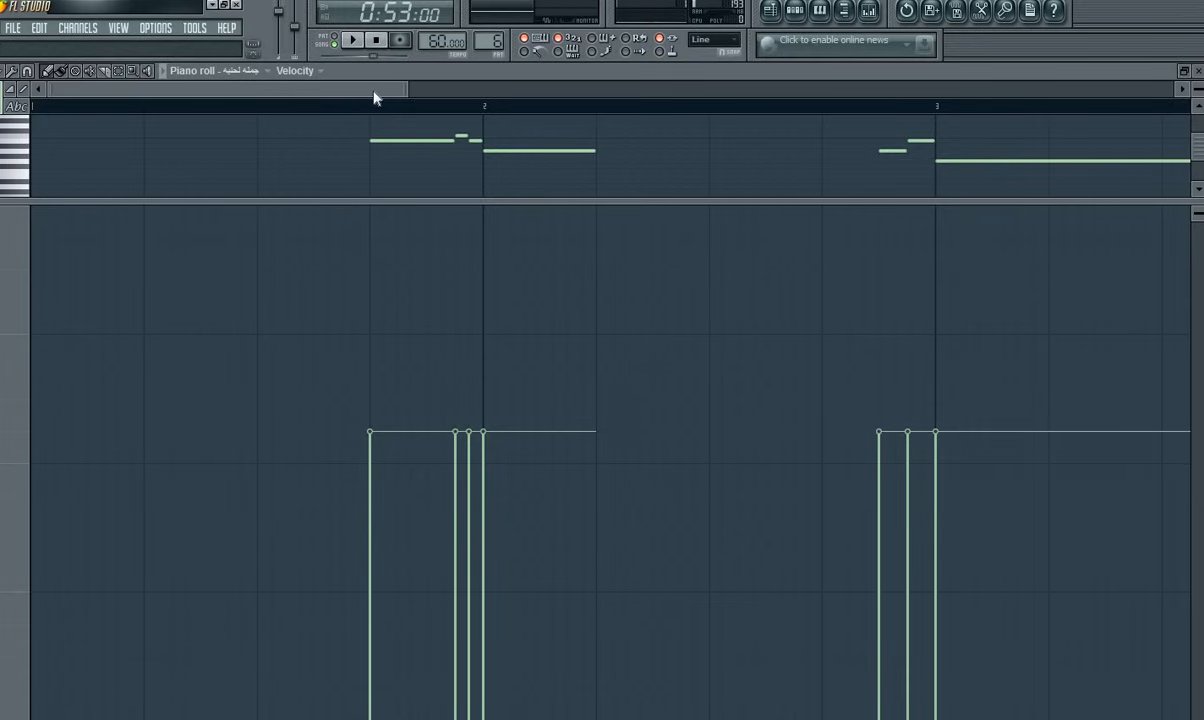
# Step: Raise the velocity of Pattern 6's remaining melody notes, from the end of bar 3 through bar 4, to about 55%
pyautogui.moveTo(375, 92); pyautogui.dragTo(637, 92)
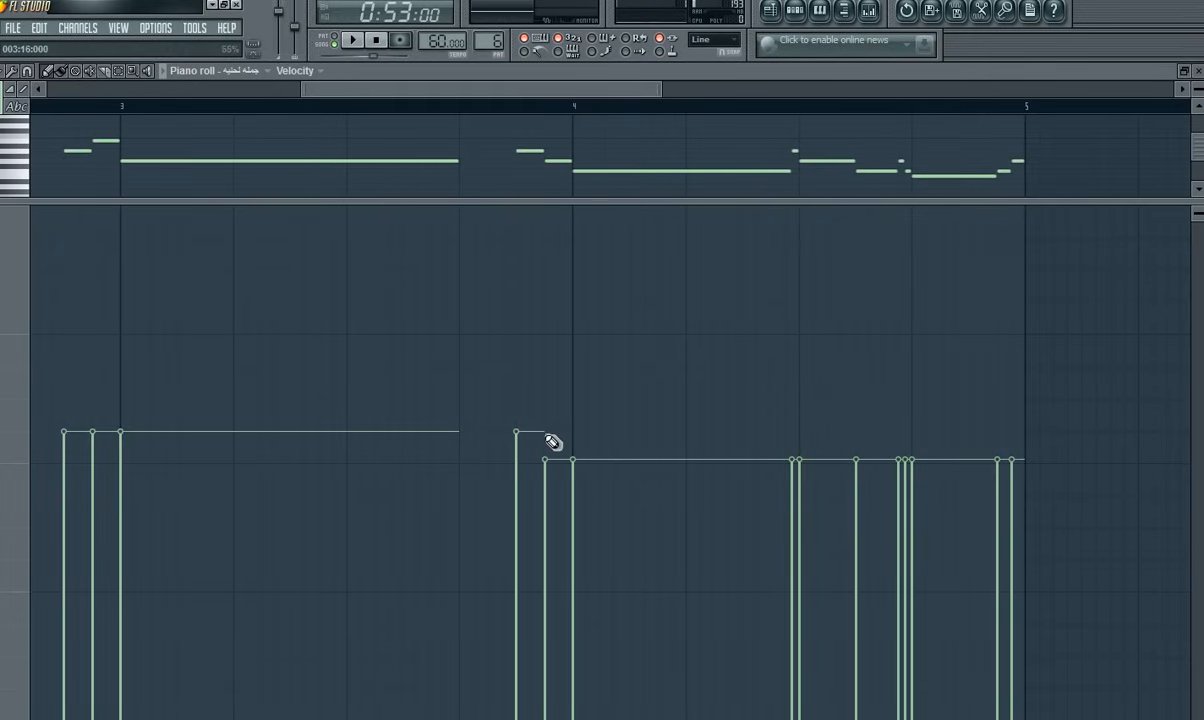
pyautogui.moveTo(553, 441); pyautogui.dragTo(580, 441)
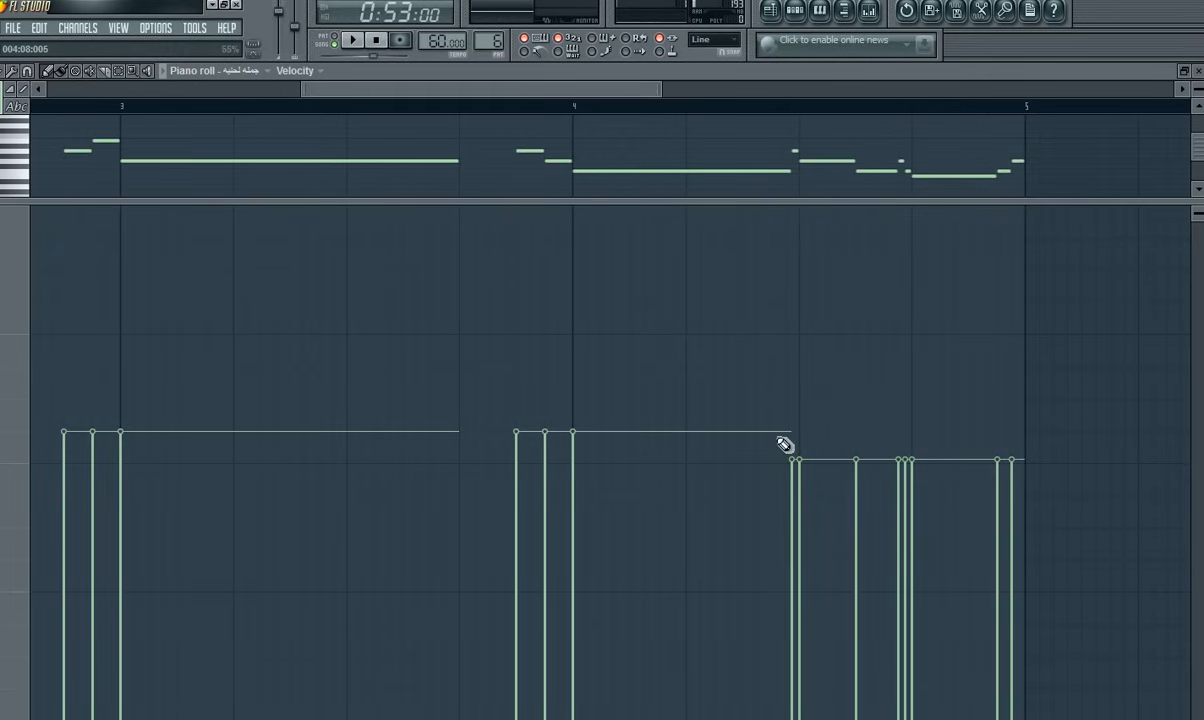
pyautogui.moveTo(800, 437); pyautogui.dragTo(843, 441)
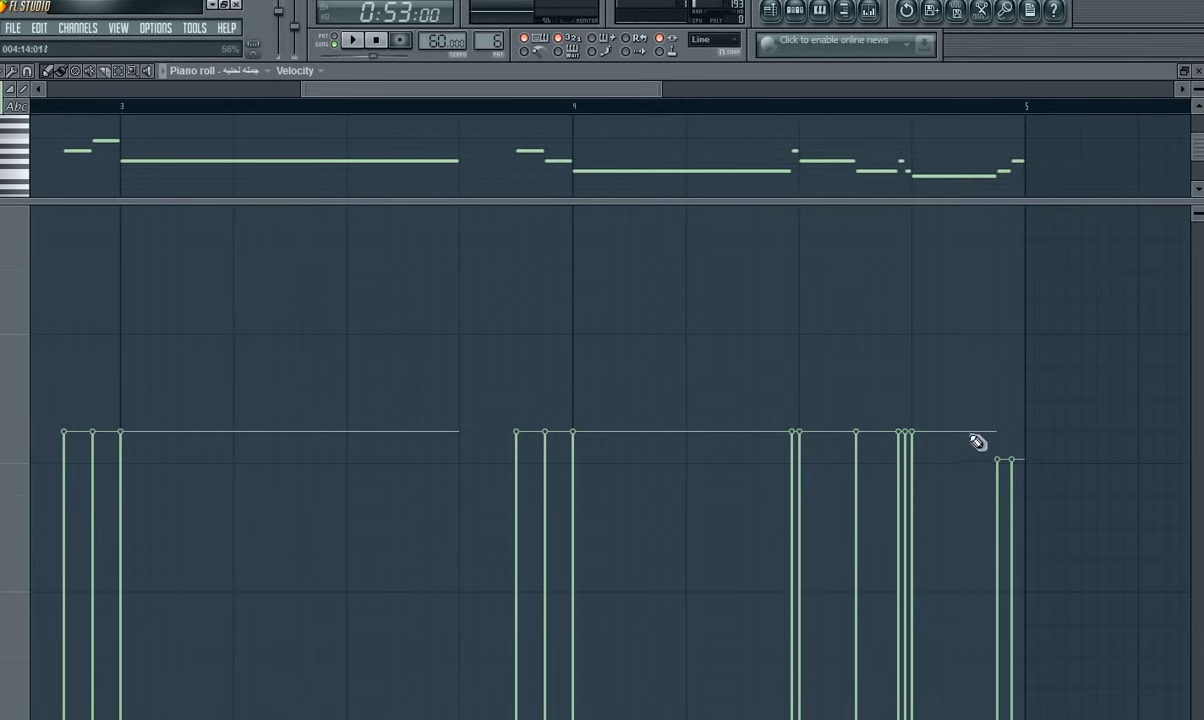
# Step: Enlarge the note area above the velocities and play back the melody, replaying it from the last beat of bar 3
pyautogui.press('space')
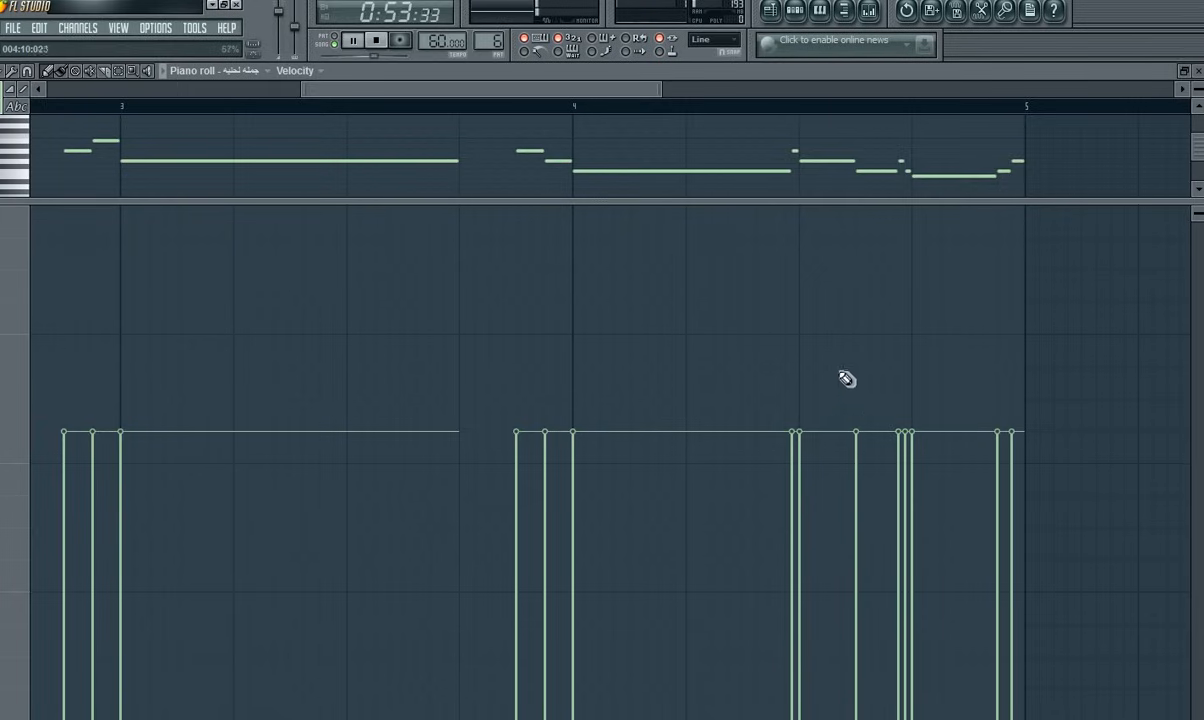
pyautogui.moveTo(804, 204); pyautogui.dragTo(841, 512)
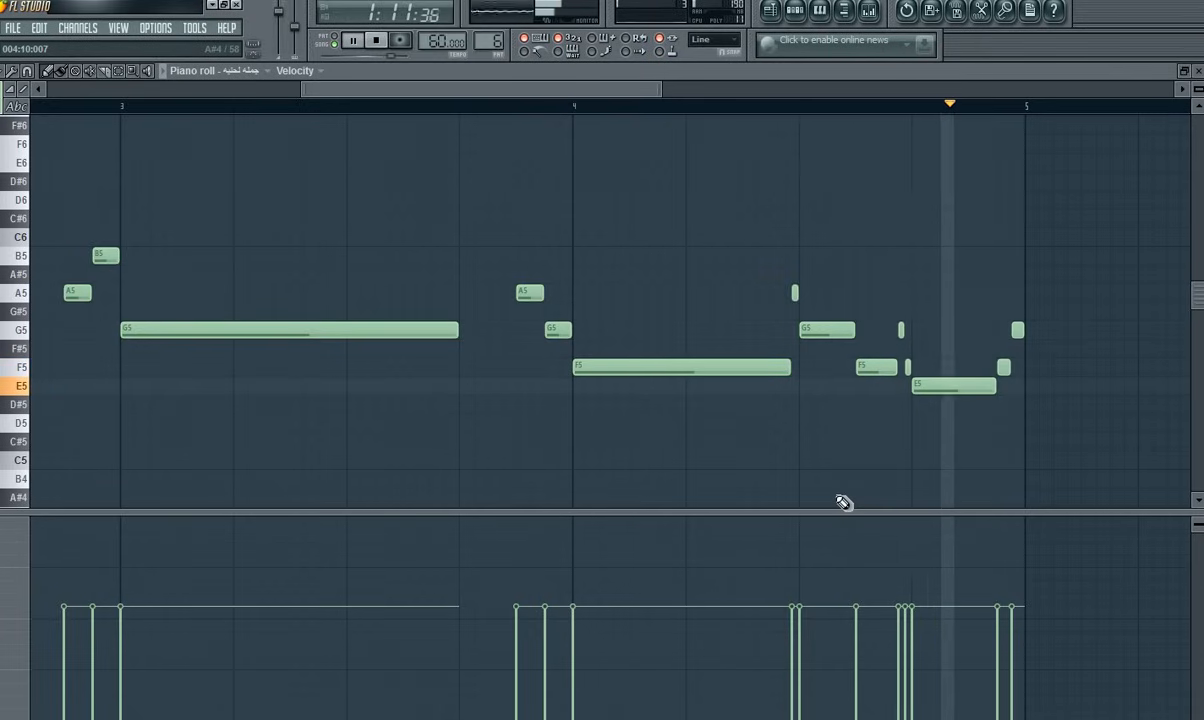
pyautogui.press('space')
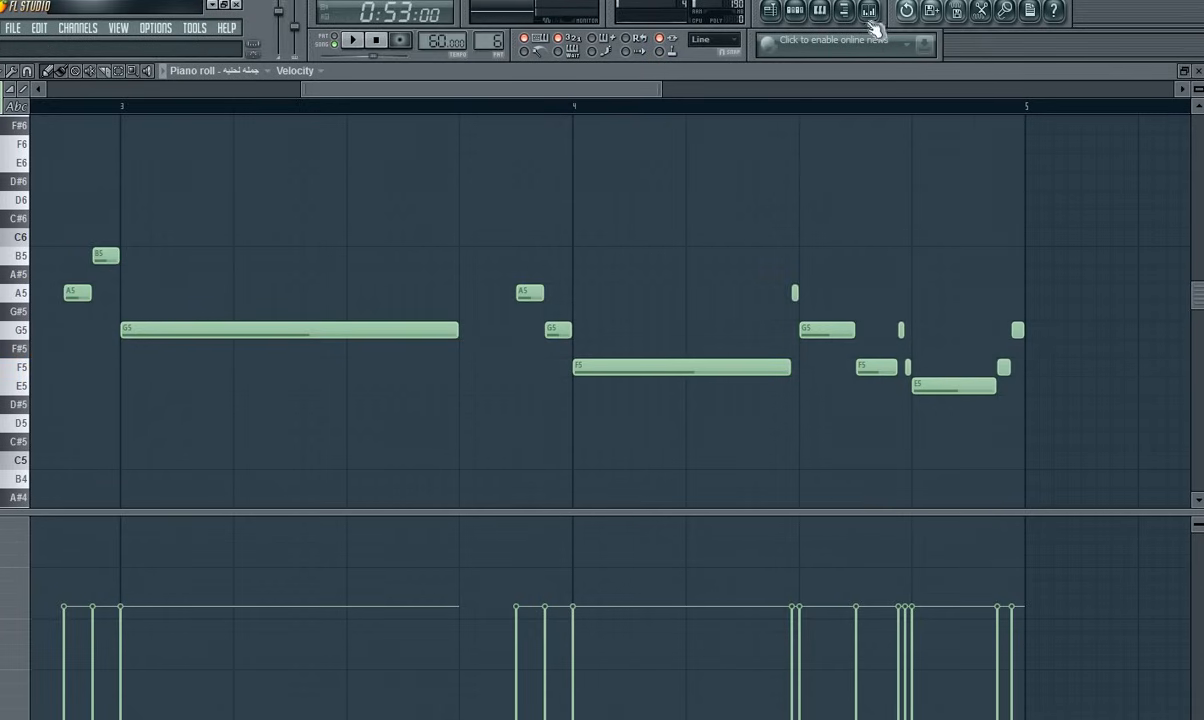
pyautogui.press('space')
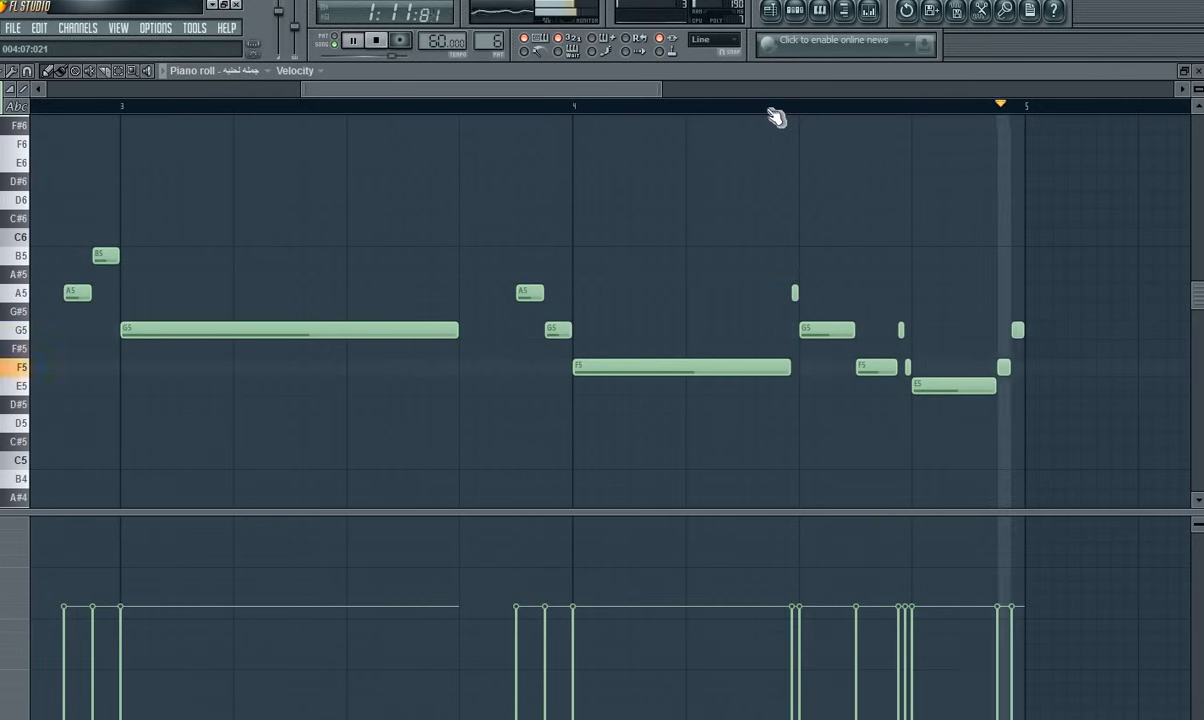
pyautogui.click(772, 110)
pyautogui.click(470, 110)
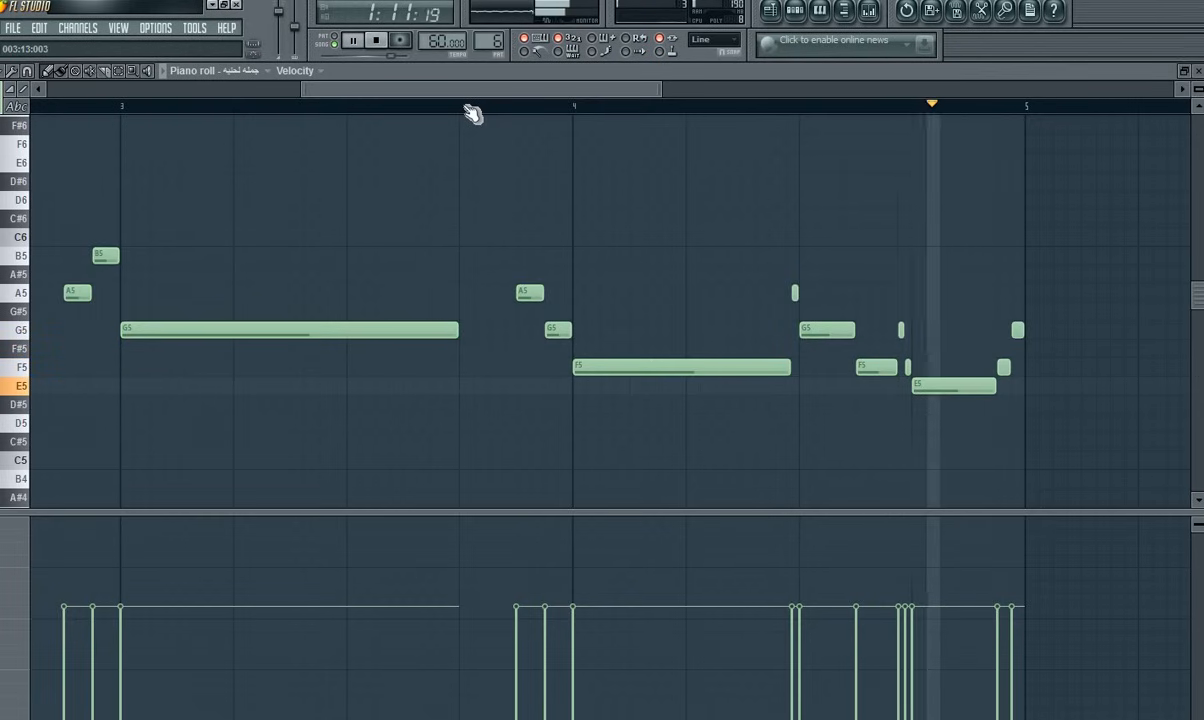
pyautogui.click(472, 110)
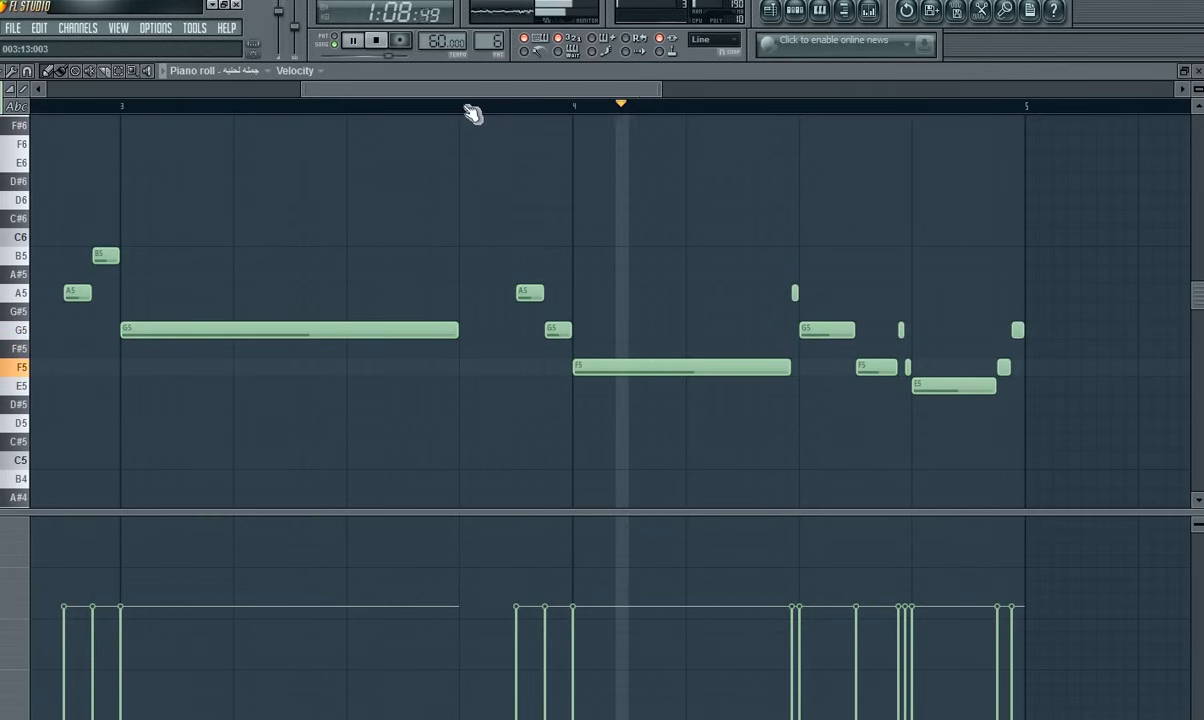
pyautogui.press('space')
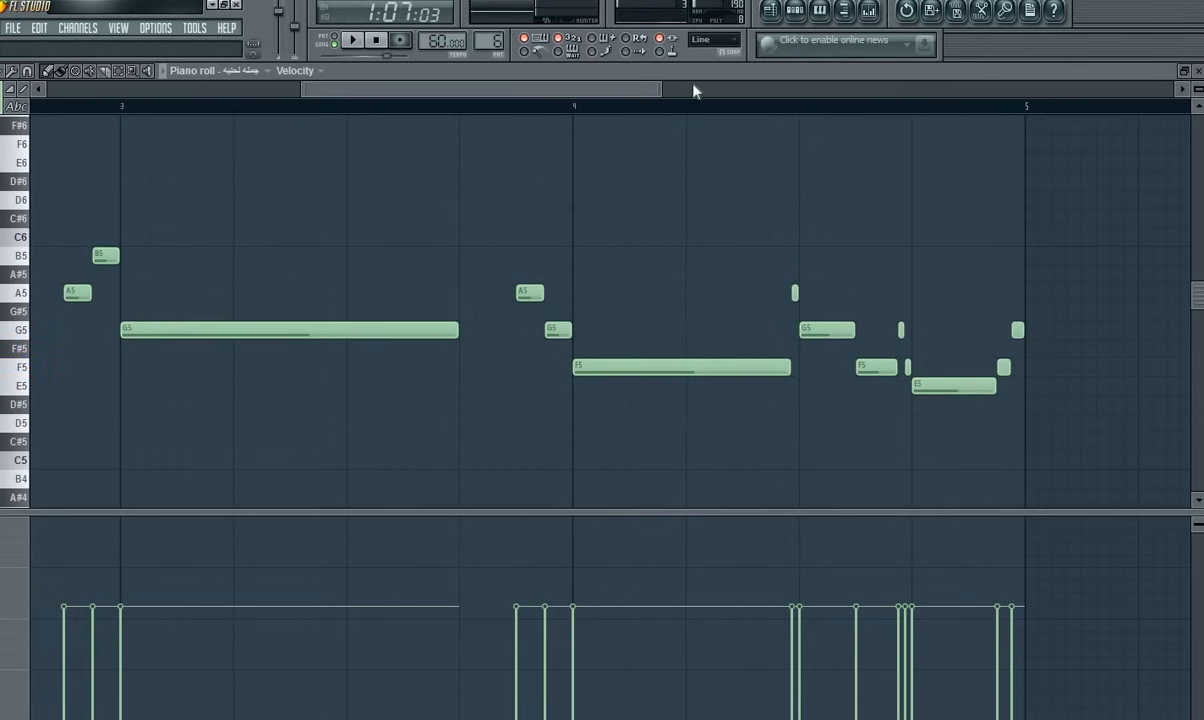
# Step: Open Pattern 7's drums from the playlist, delete the B3 note in bar 4's first beat, and play the result
pyautogui.click(795, 10)
pyautogui.click(783, 14)
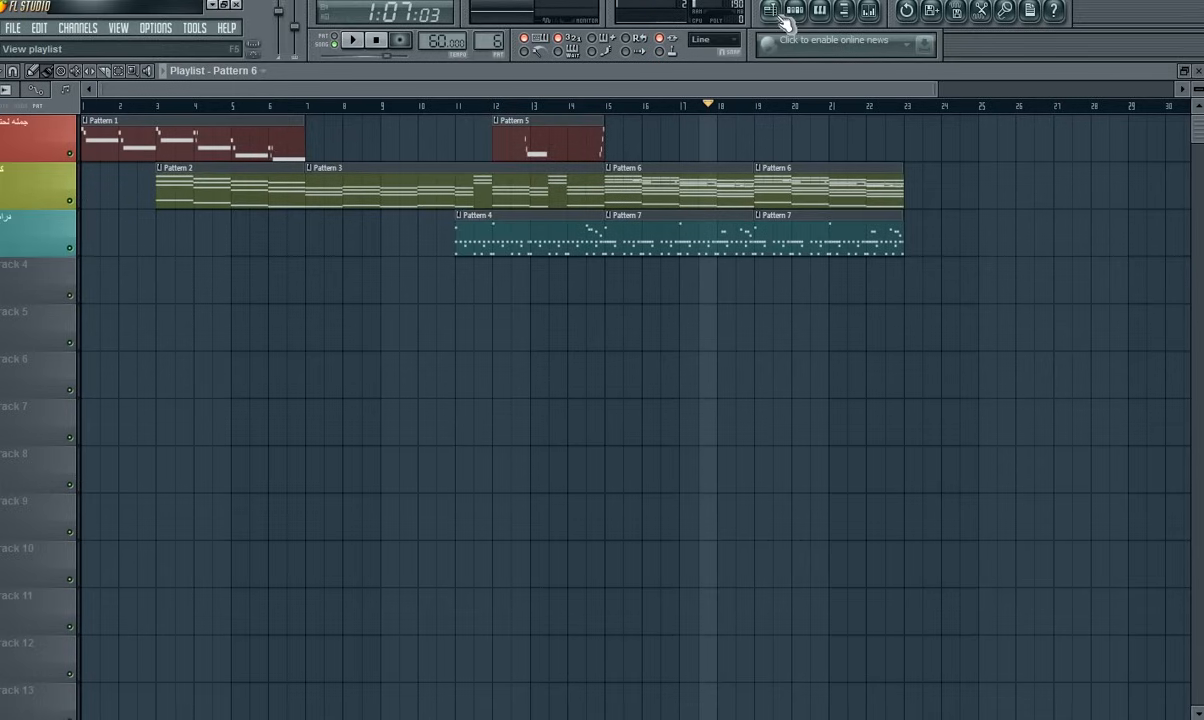
pyautogui.doubleClick(855, 236)
pyautogui.rightClick(401, 253)
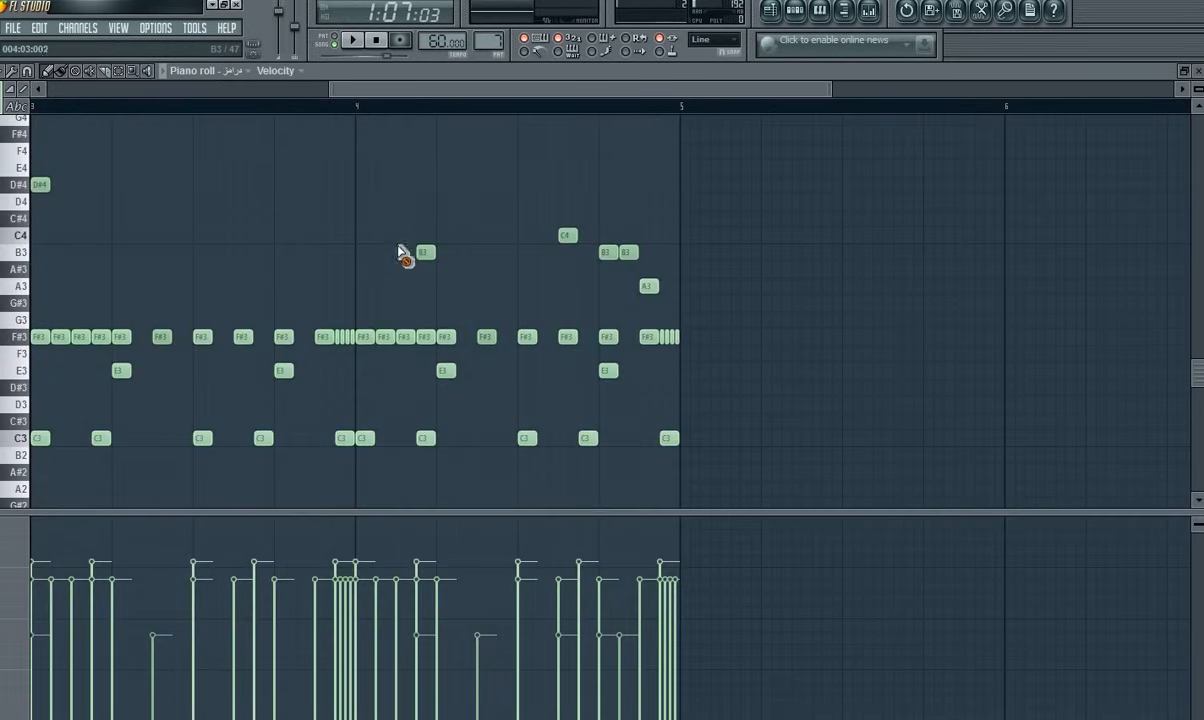
pyautogui.rightClick(424, 253)
pyautogui.press('space')
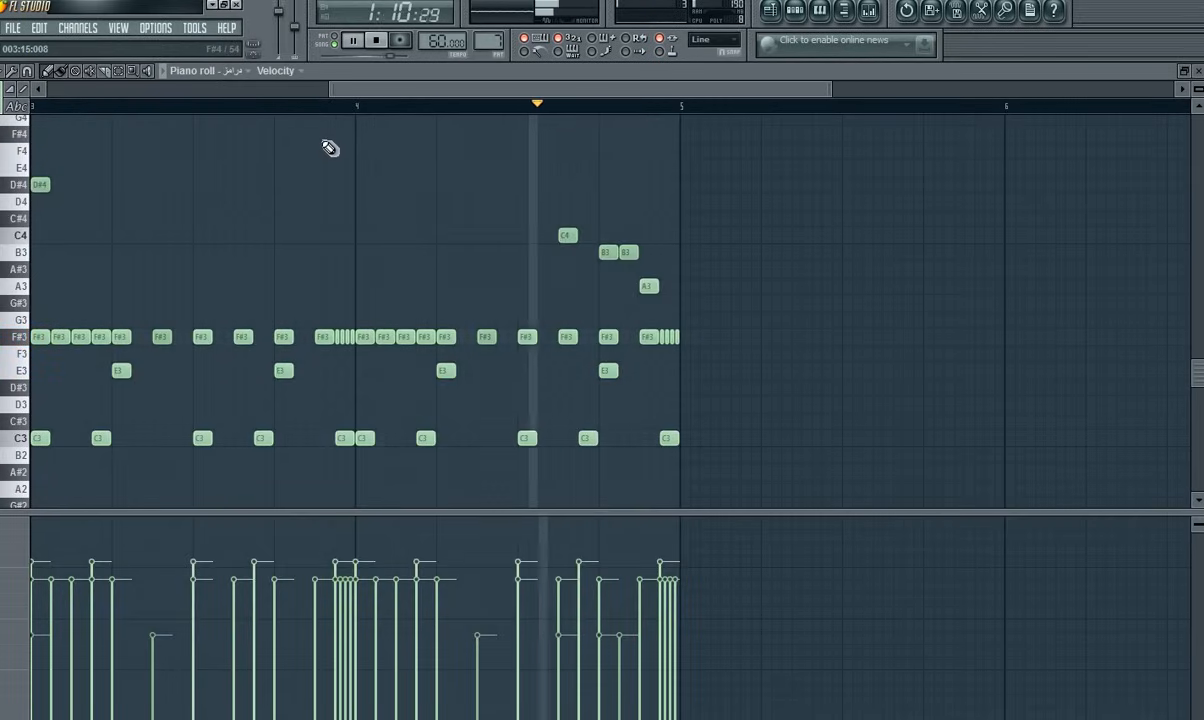
pyautogui.press('space')
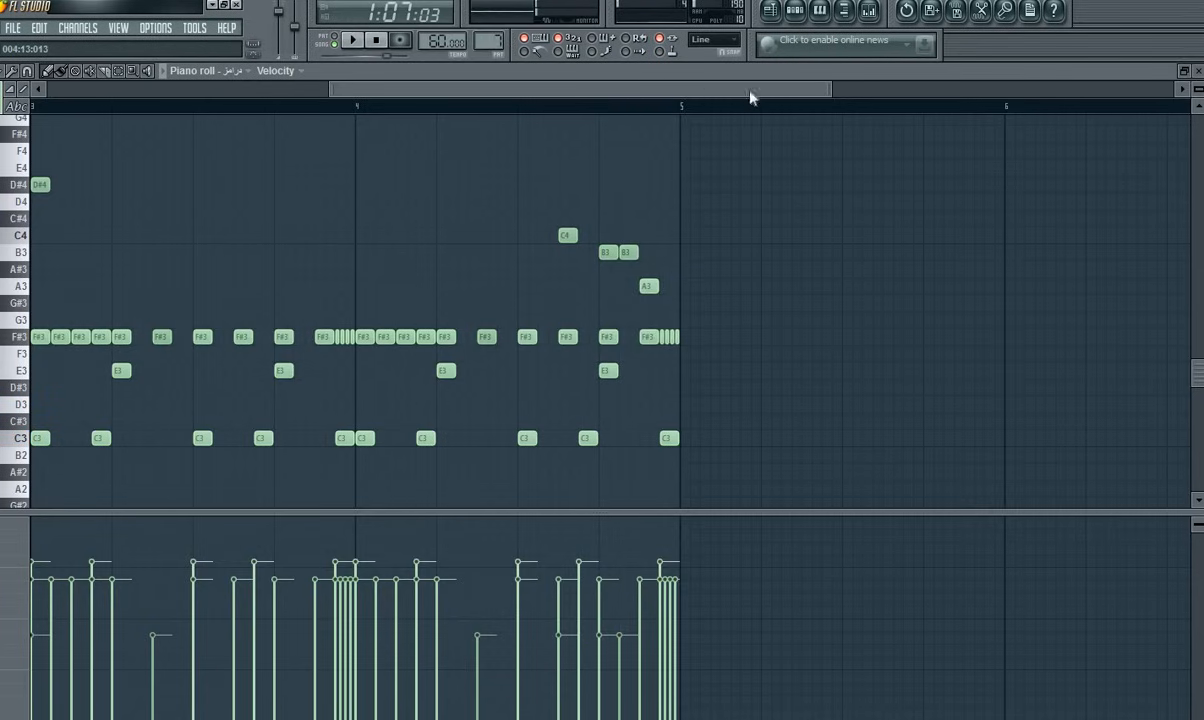
# Step: Zoom in on bar 4 of the drum part and set the piano roll's note snap to Step
pyautogui.moveTo(827, 91); pyautogui.dragTo(606, 92)
pyautogui.click(28, 71)
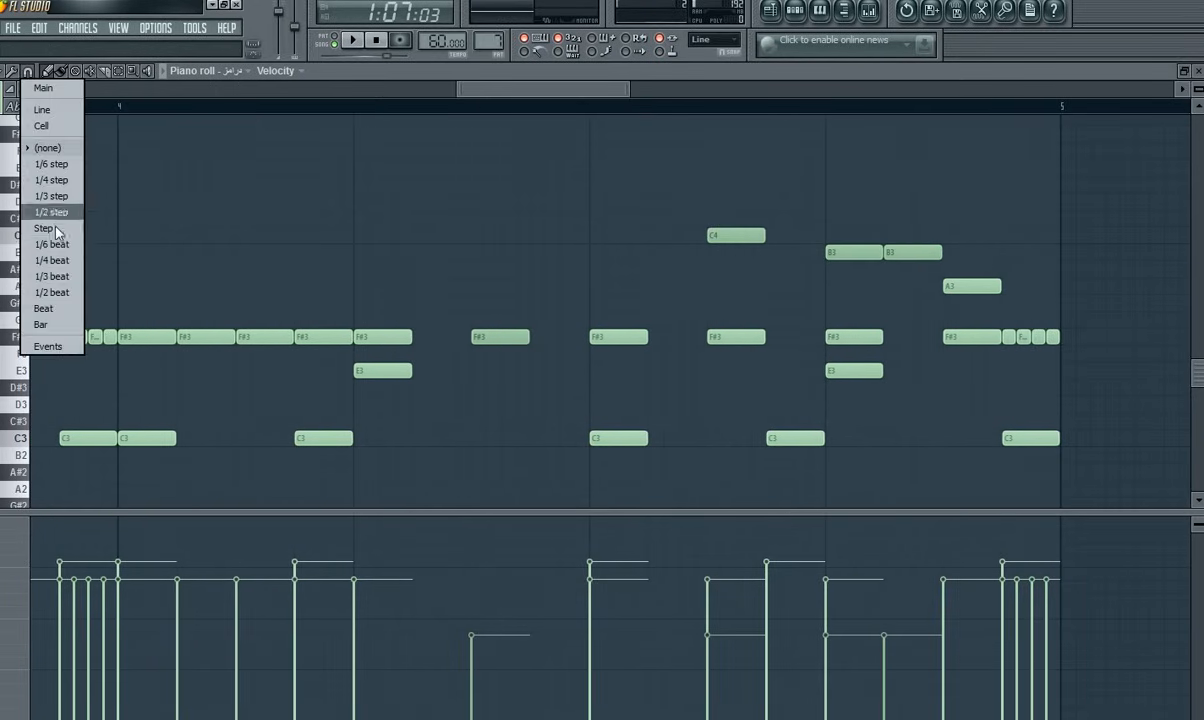
pyautogui.click(56, 248)
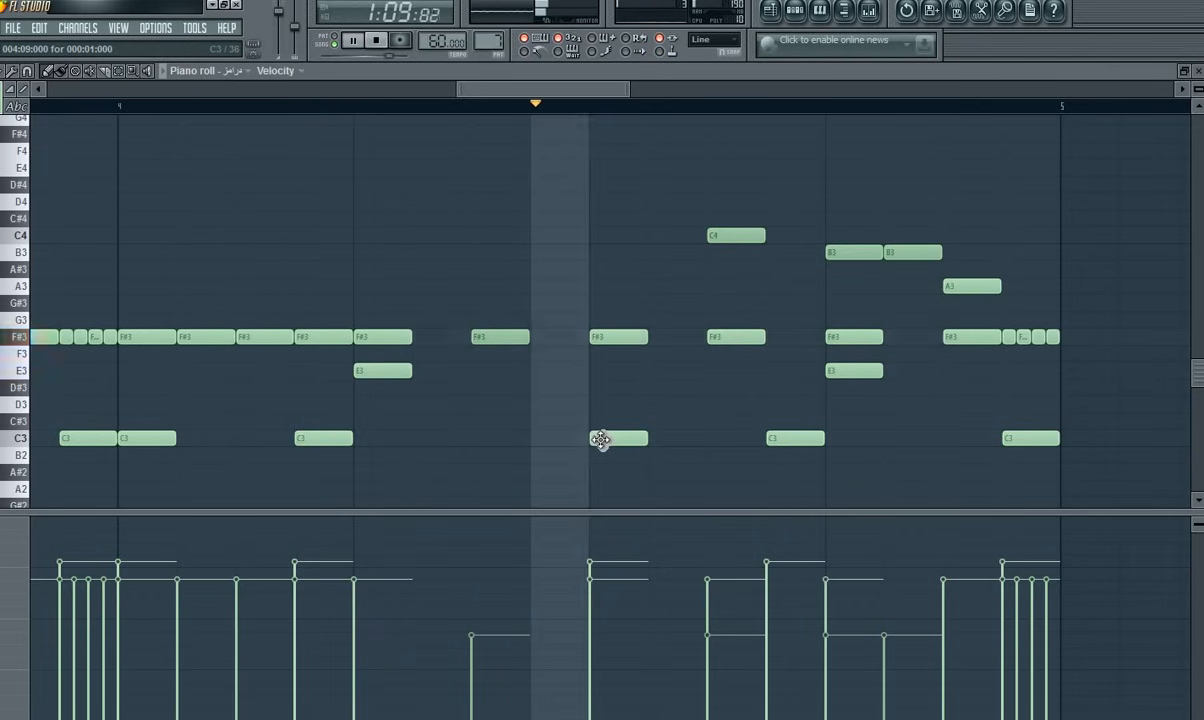
pyautogui.press('space')
# Step: Try an extra drum note at step 7 of bar 4, first on C3 and on C4, and remove it
pyautogui.click(480, 442)
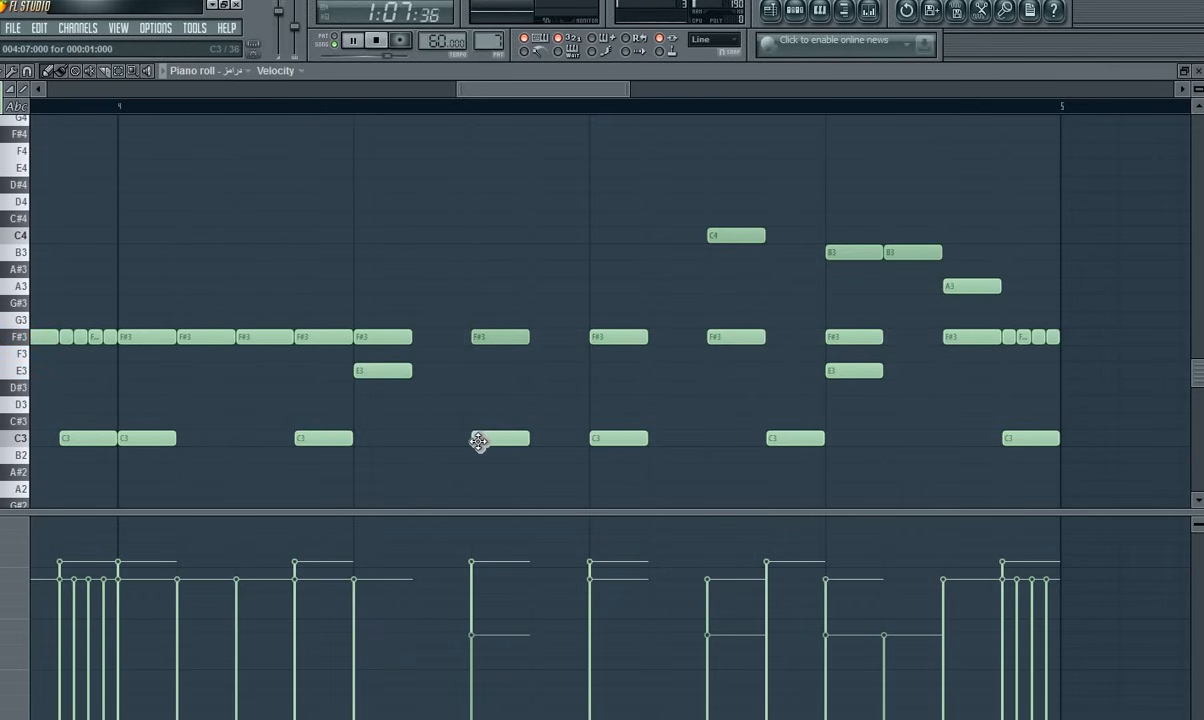
pyautogui.press('space')
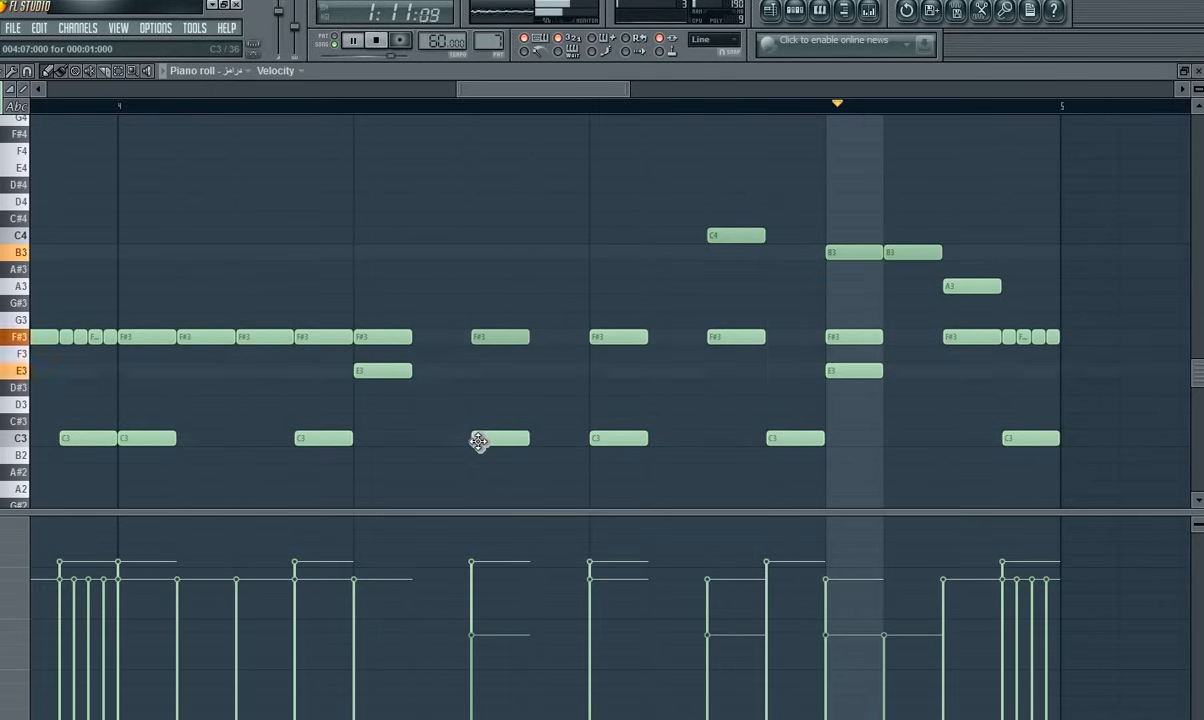
pyautogui.press('space')
pyautogui.press('space')
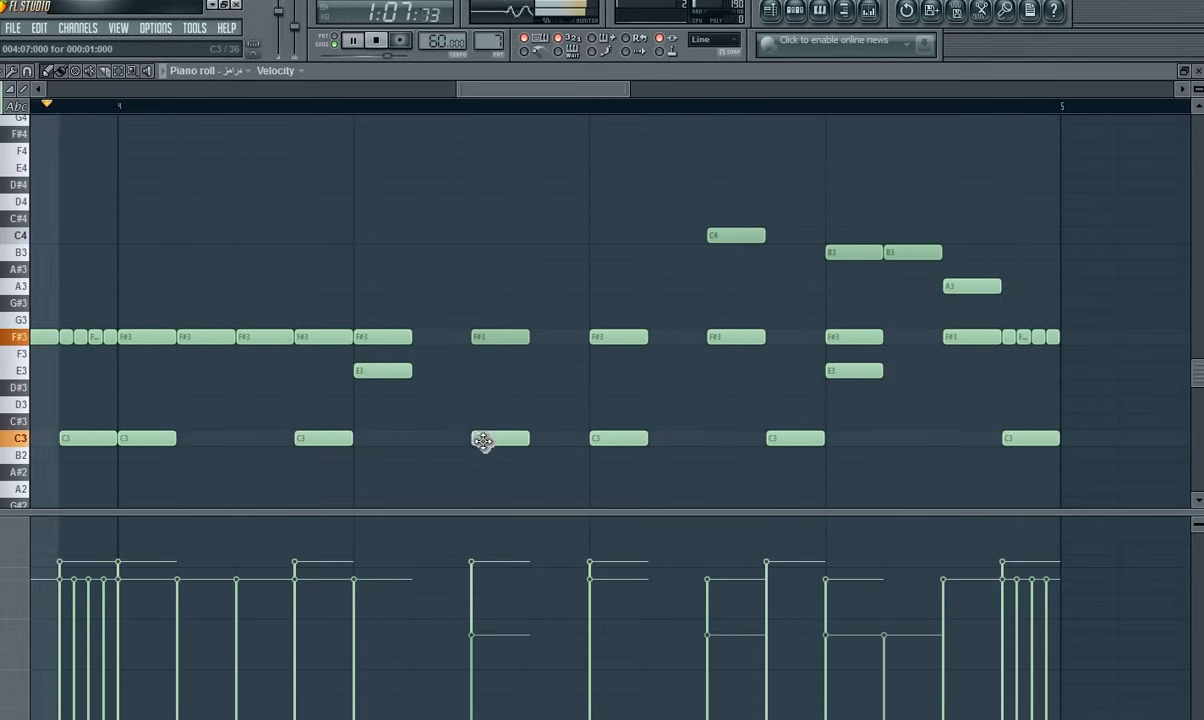
pyautogui.moveTo(484, 438); pyautogui.dragTo(478, 237)
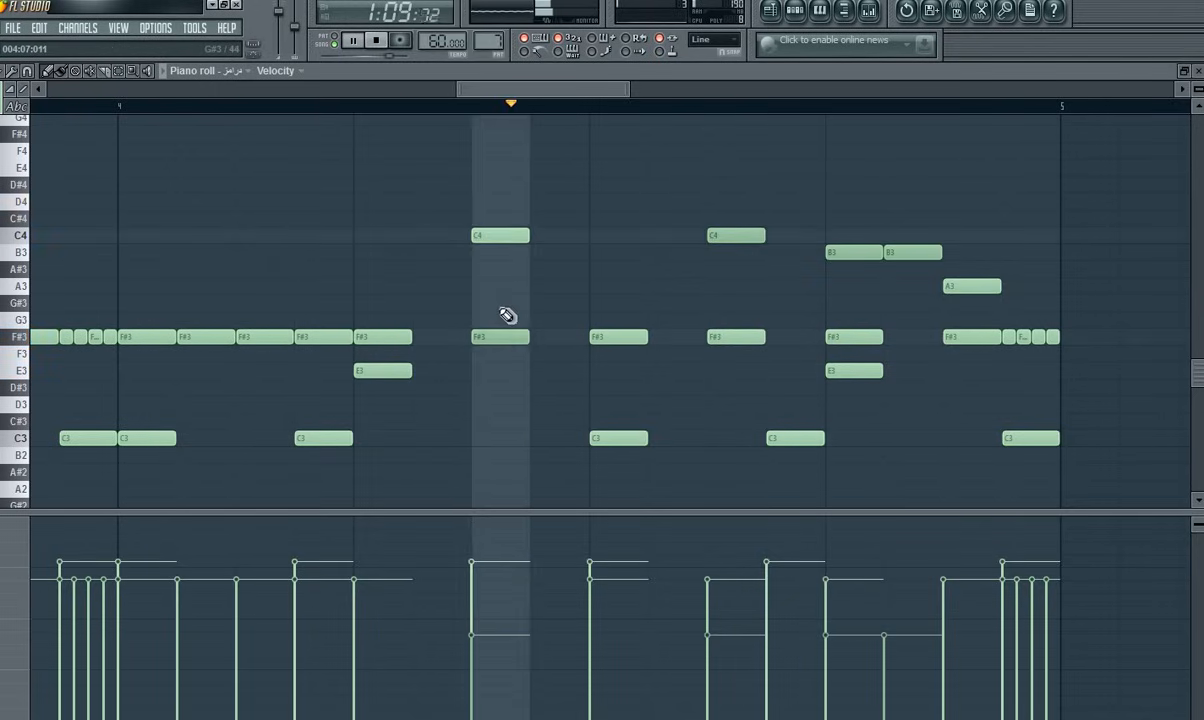
pyautogui.press('space')
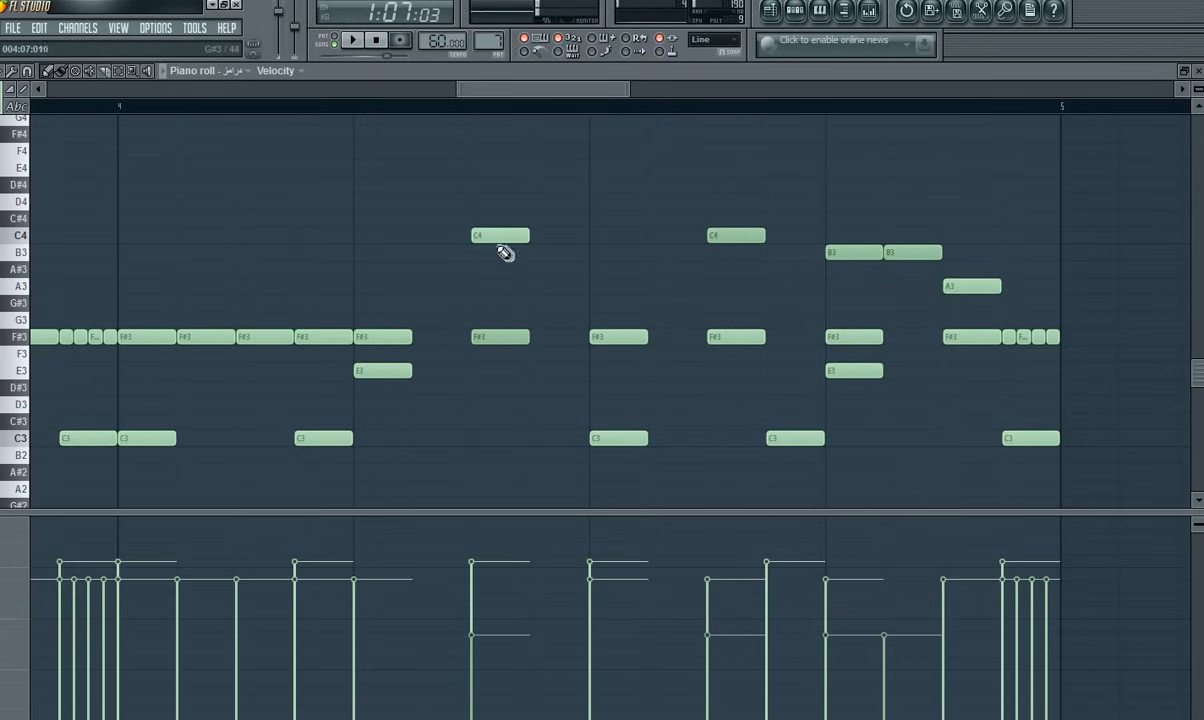
pyautogui.rightClick(500, 236)
# Step: Replace the quiet F#3 note at step 7 of bar 4 with one matching the neighbouring F#3 notes' velocity, and play it back
pyautogui.press('space')
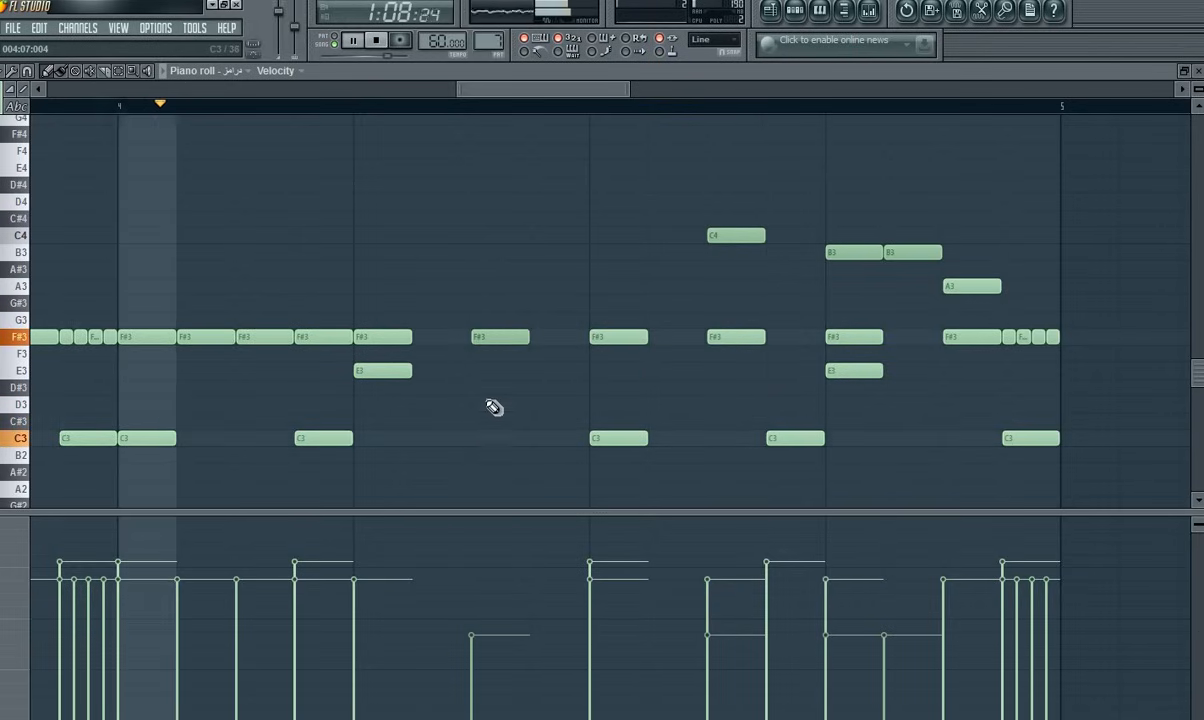
pyautogui.rightClick(484, 339)
pyautogui.click(484, 339)
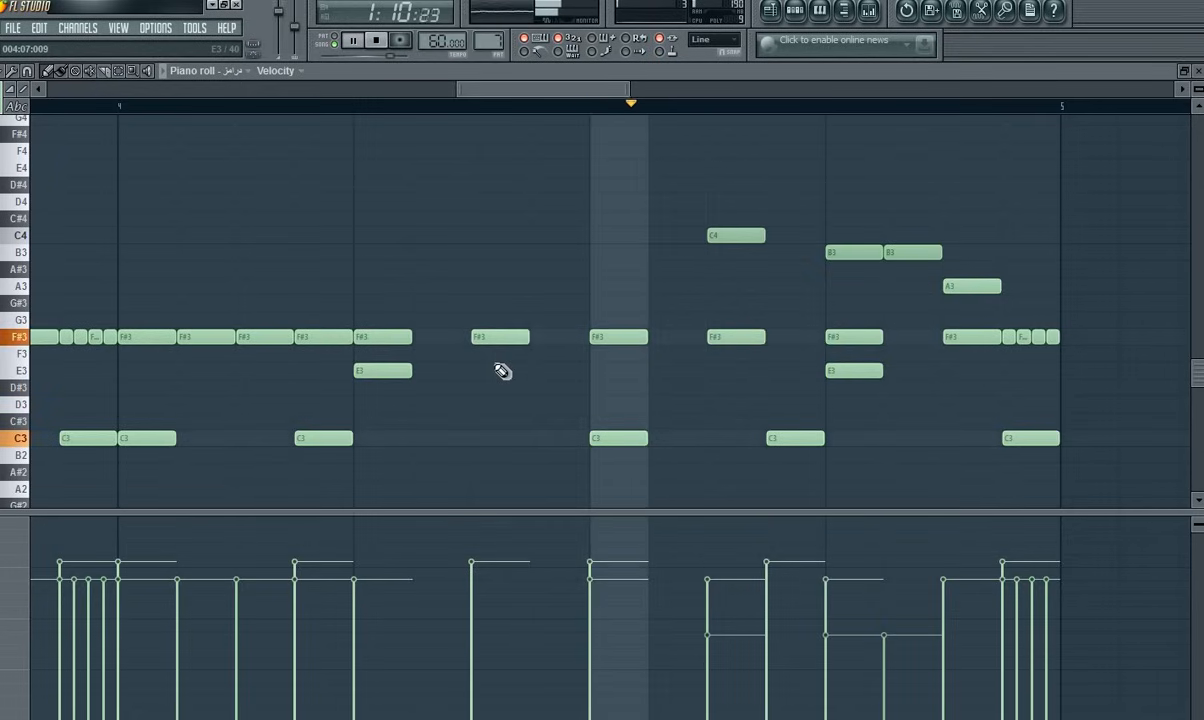
pyautogui.press('space')
pyautogui.rightClick(494, 340)
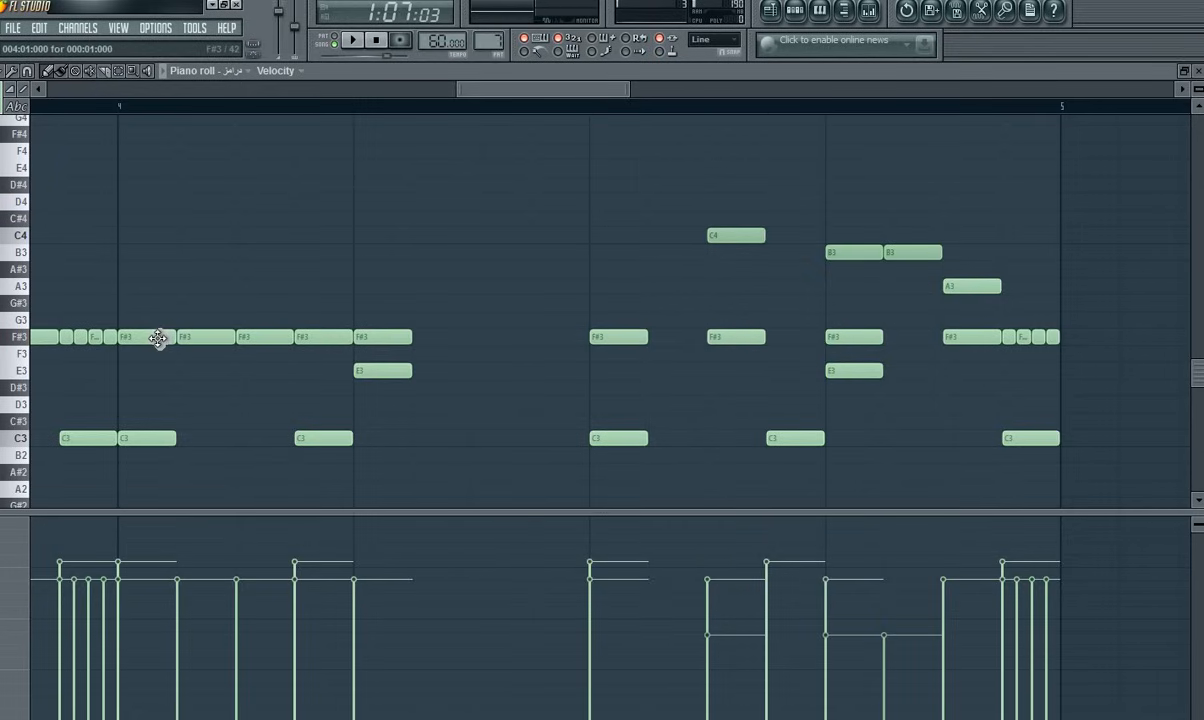
pyautogui.click(473, 340)
pyautogui.press('space')
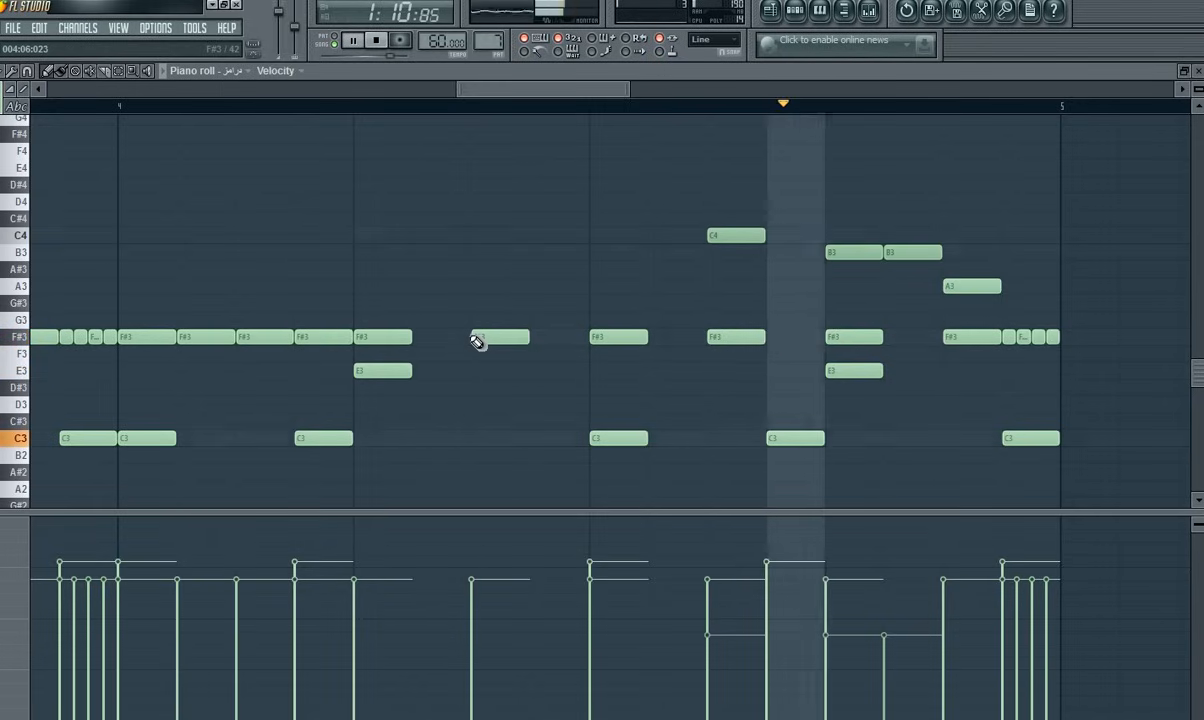
pyautogui.press('space')
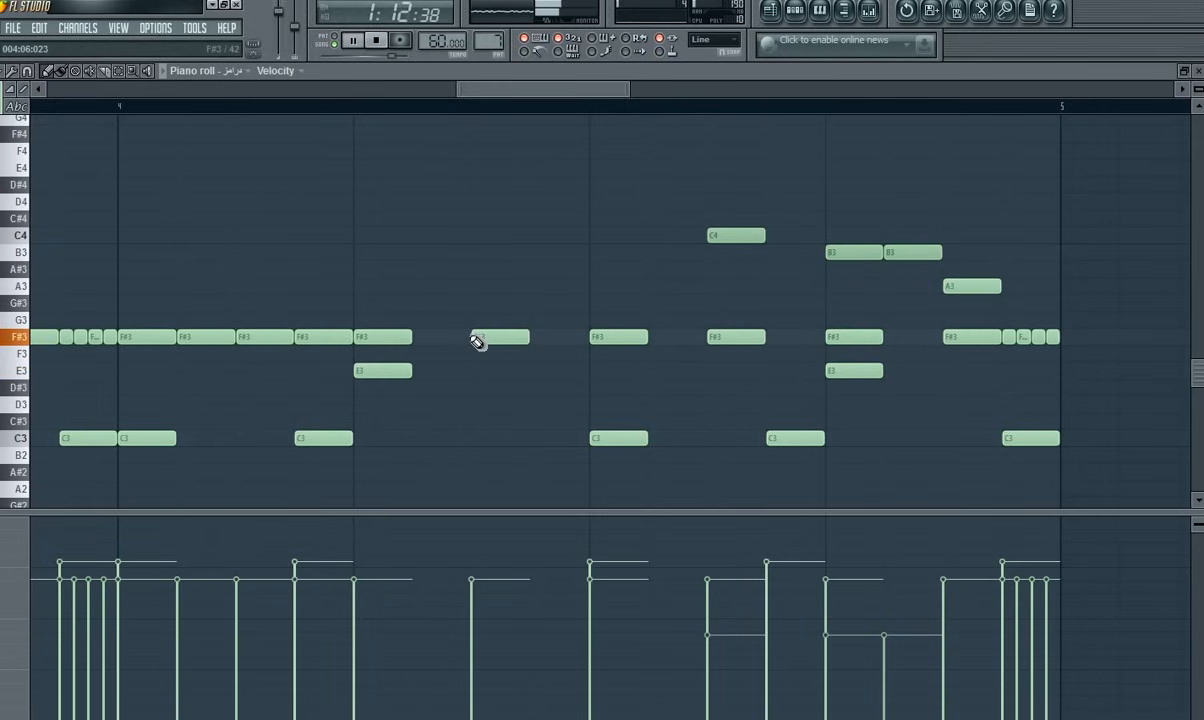
# Step: Return to the playlist and export the project to the Desktop as a zipped loop package, replacing شيفها.zip
pyautogui.click(782, 24)
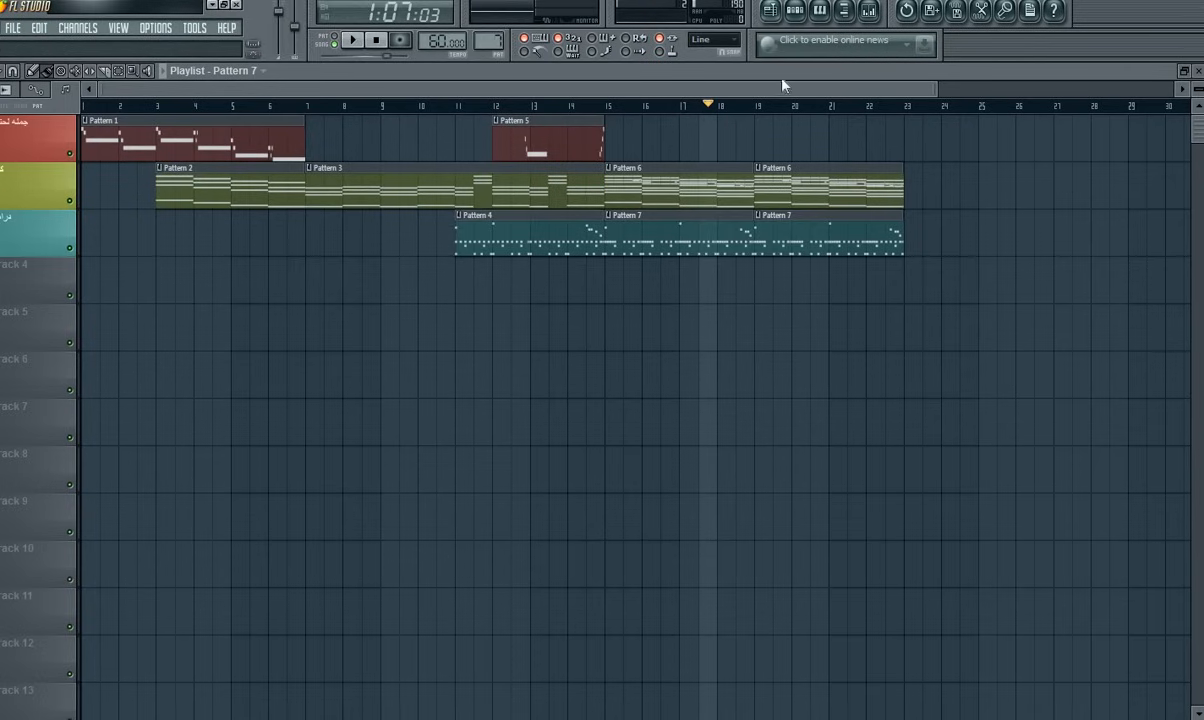
pyautogui.click(17, 34)
pyautogui.moveTo(60, 172)
pyautogui.click(185, 168)
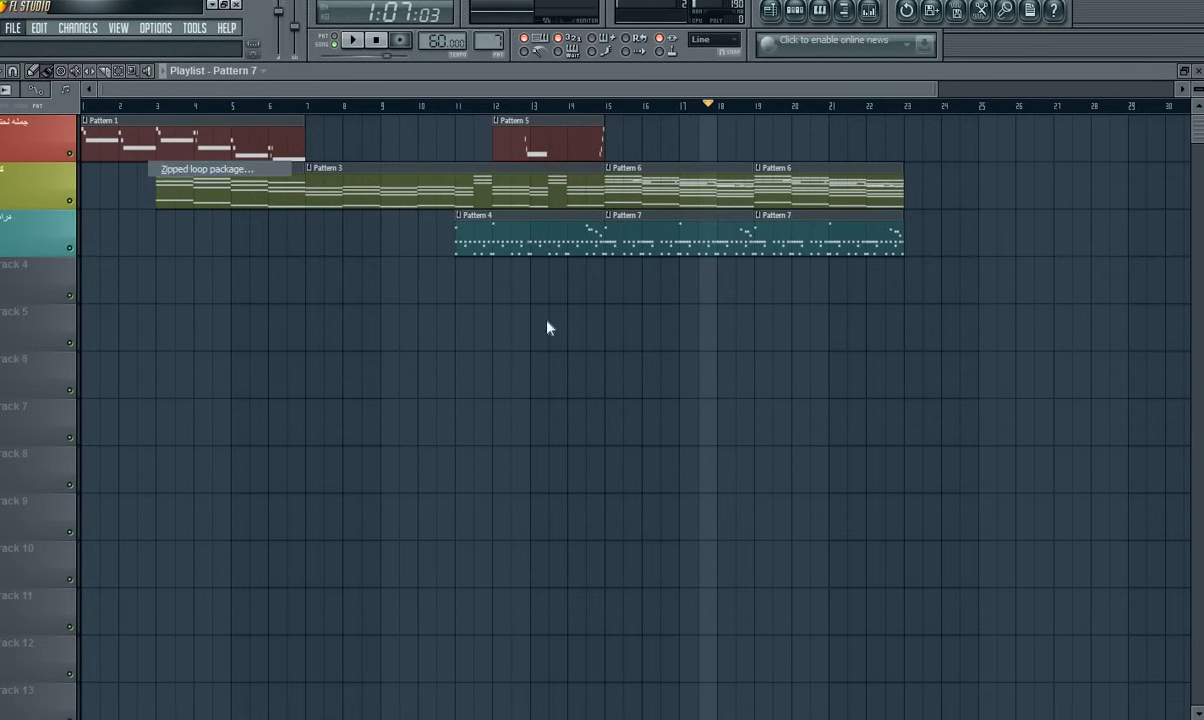
pyautogui.click(405, 240)
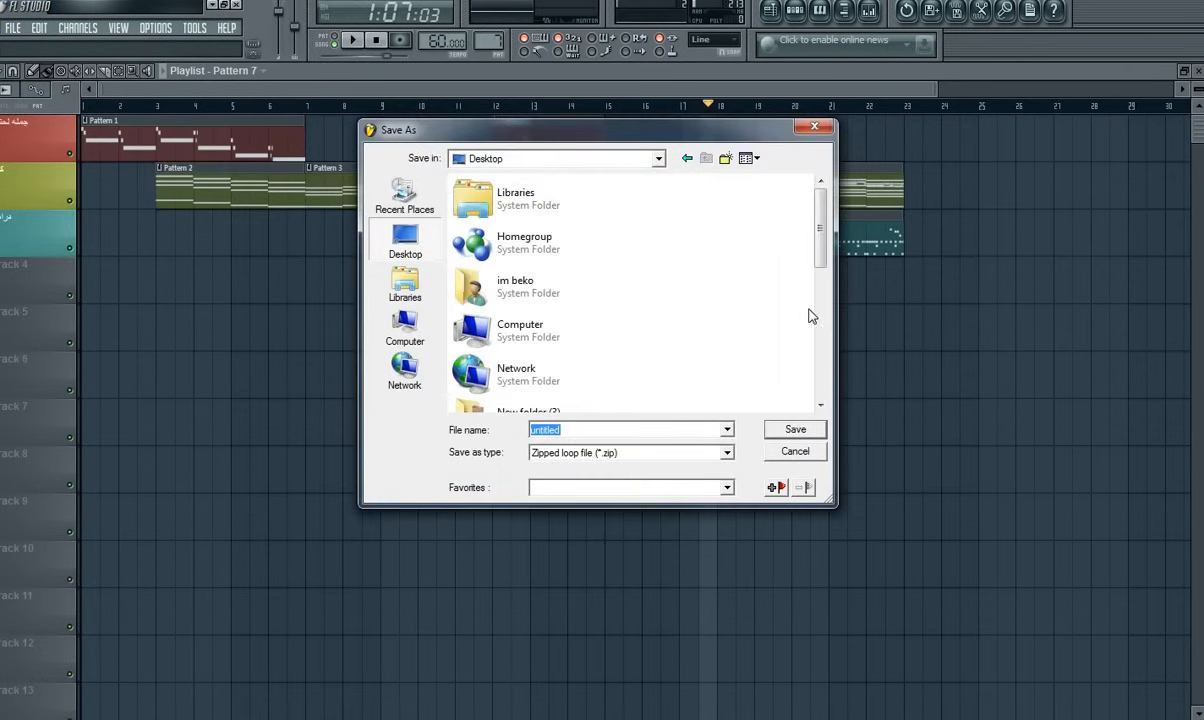
pyautogui.moveTo(822, 245); pyautogui.dragTo(824, 420)
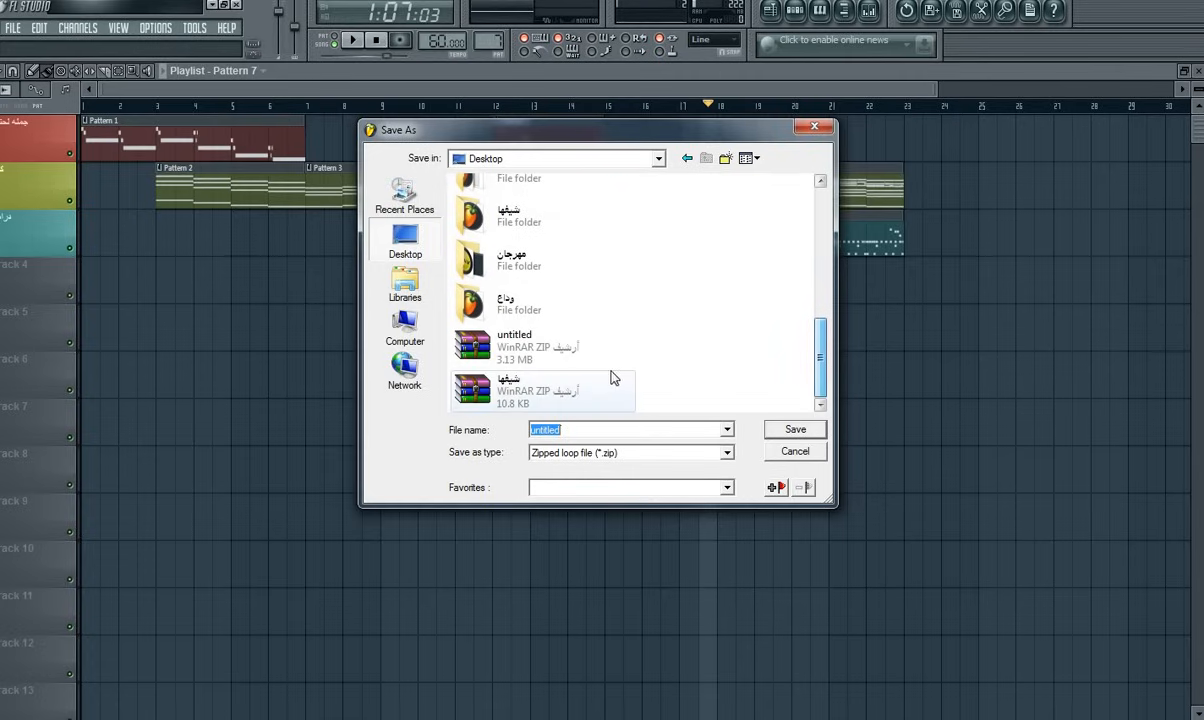
pyautogui.click(615, 400)
pyautogui.click(795, 429)
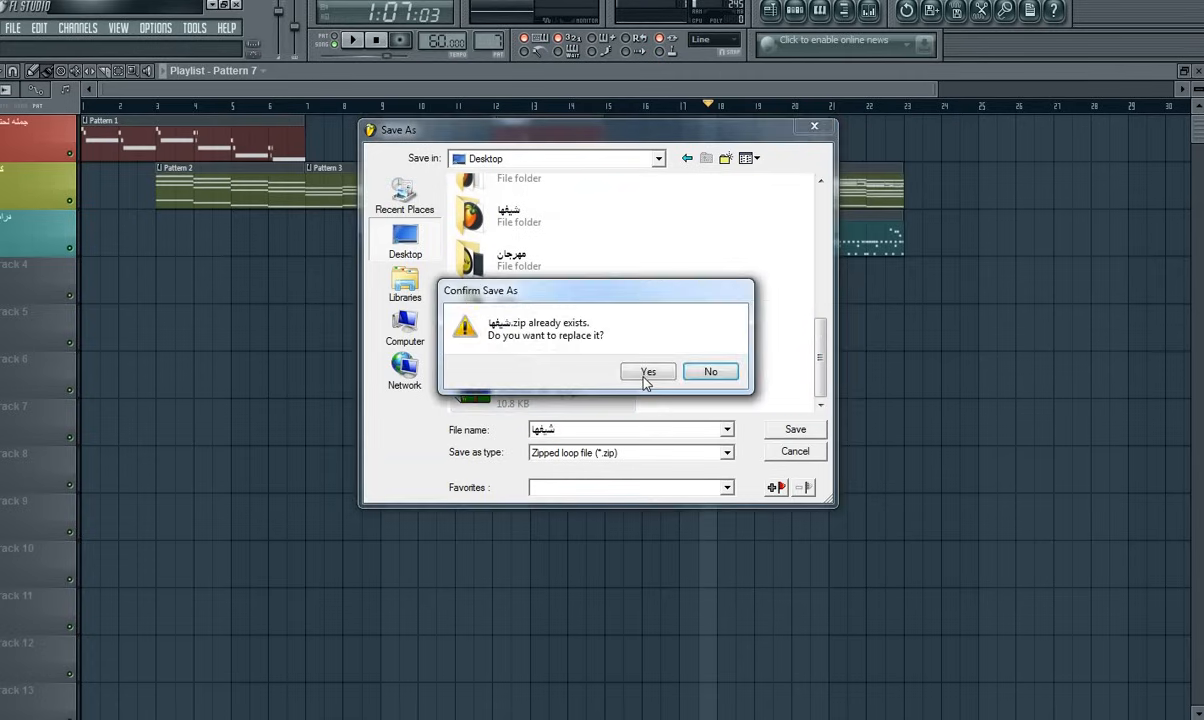
pyautogui.click(641, 376)
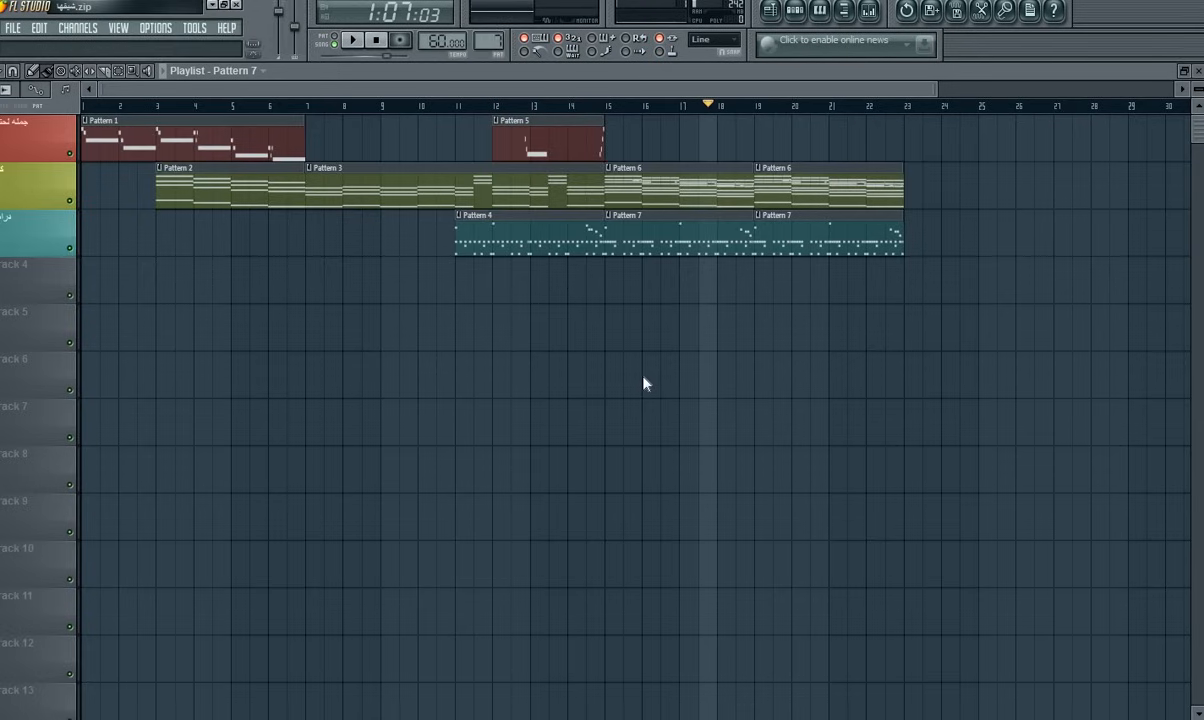
# Step: Cut the red melody channel's notes out of Pattern 6, leaving its chord channel in place
pyautogui.click(795, 11)
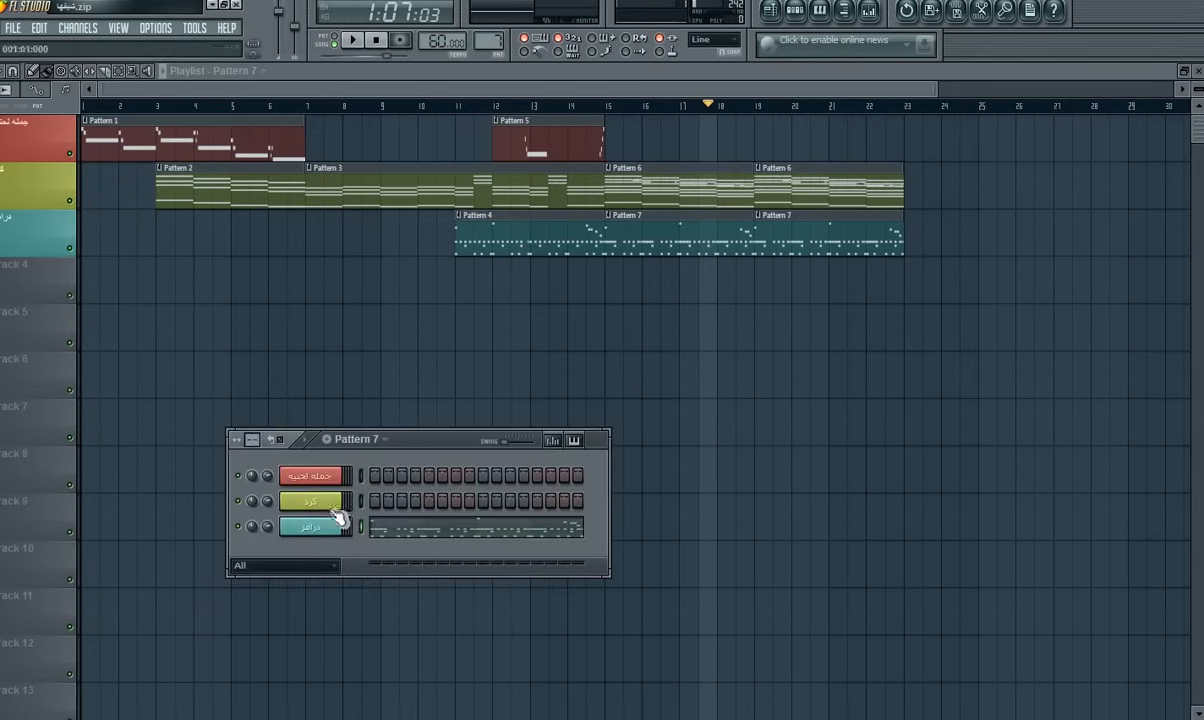
pyautogui.doubleClick(707, 181)
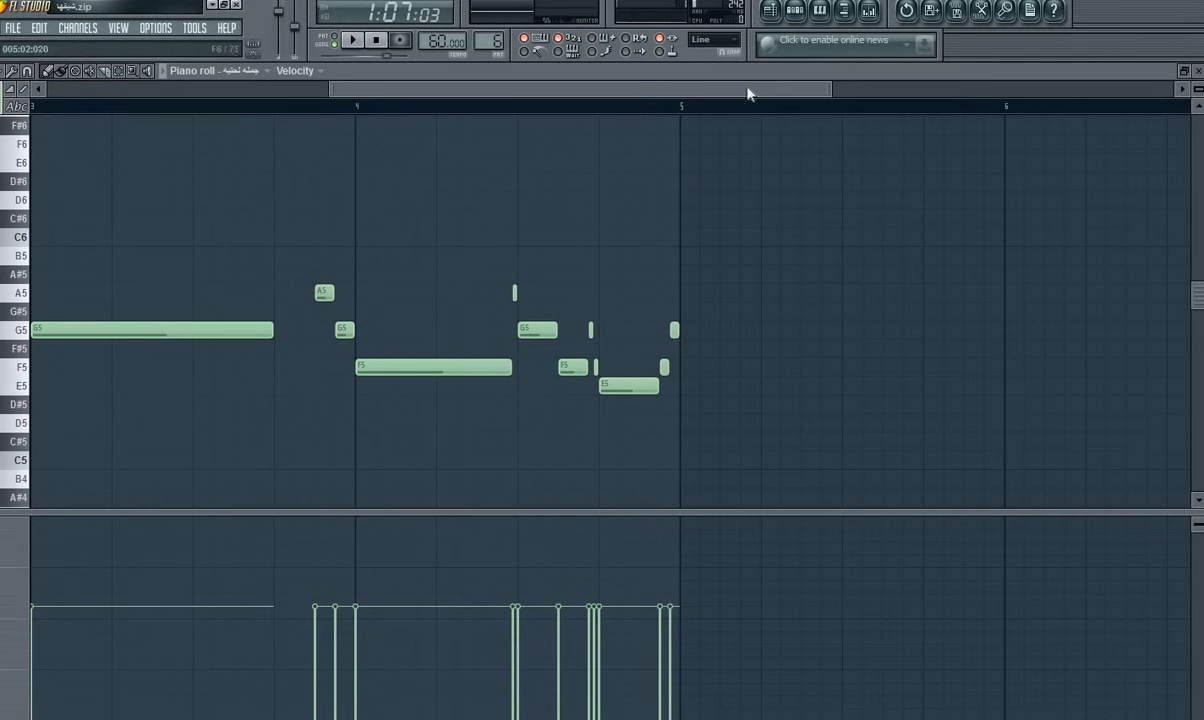
pyautogui.rightClick(330, 476)
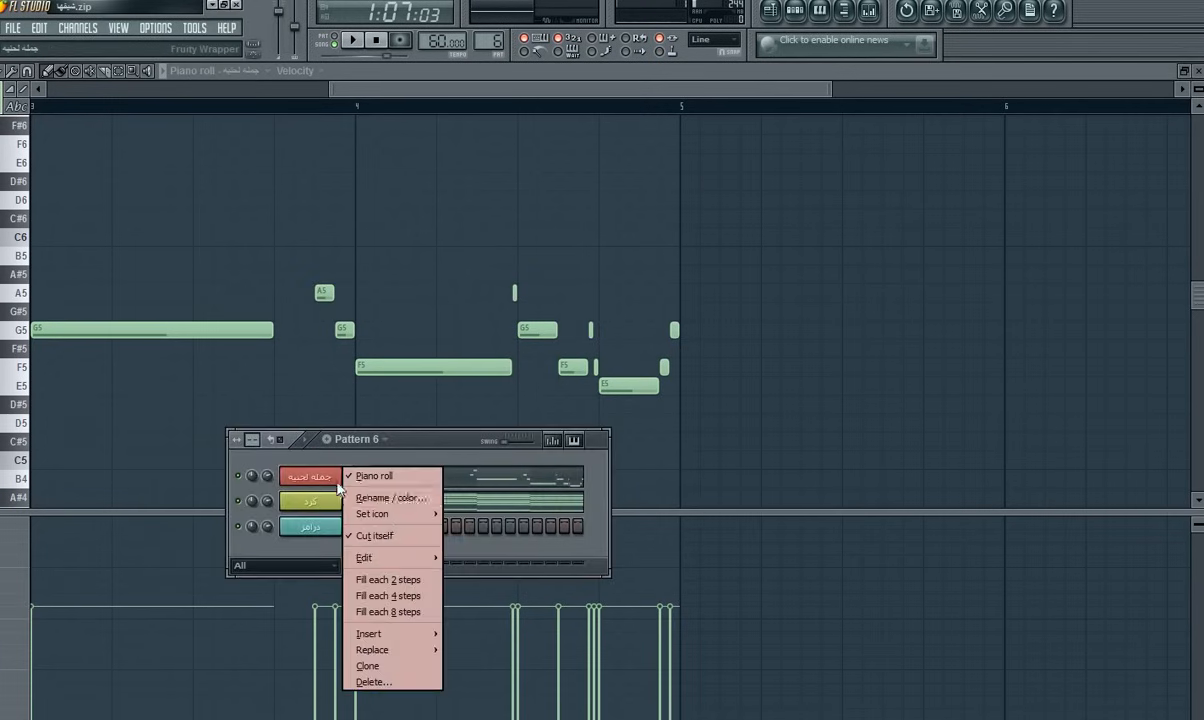
pyautogui.moveTo(415, 557)
pyautogui.click(462, 559)
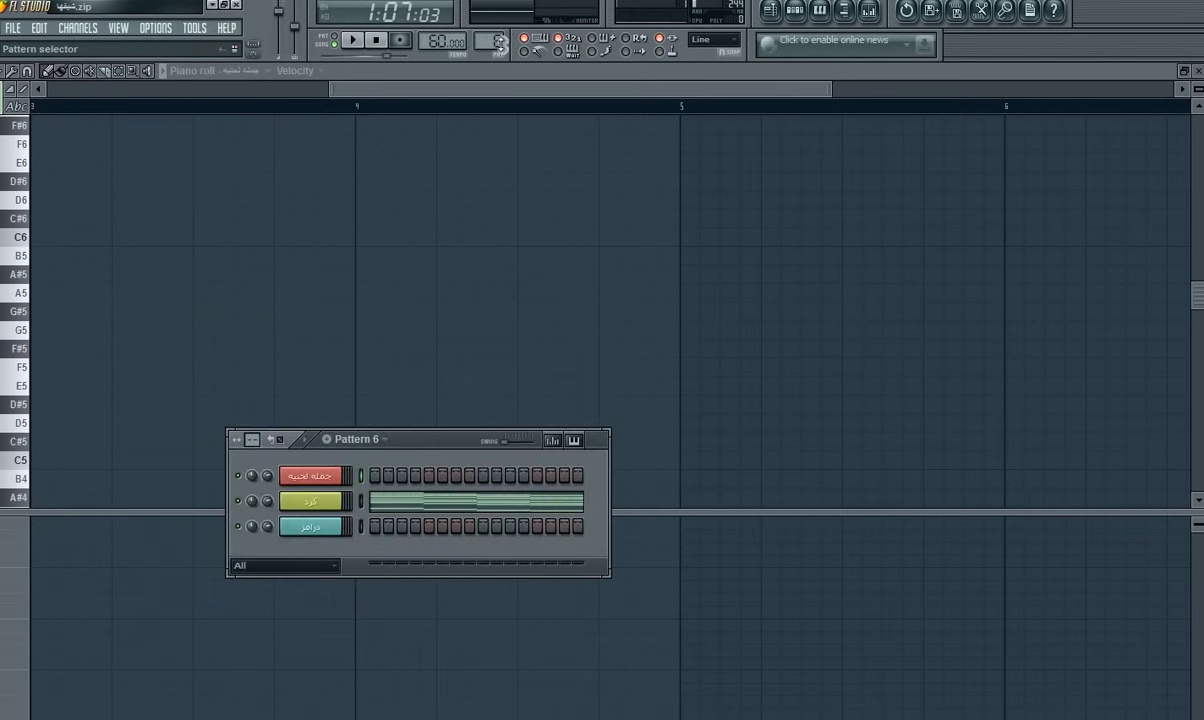
# Step: Switch to the empty Pattern 8 and paste the cut melody notes into its red melody channel
pyautogui.moveTo(495, 41); pyautogui.dragTo(489, 33)
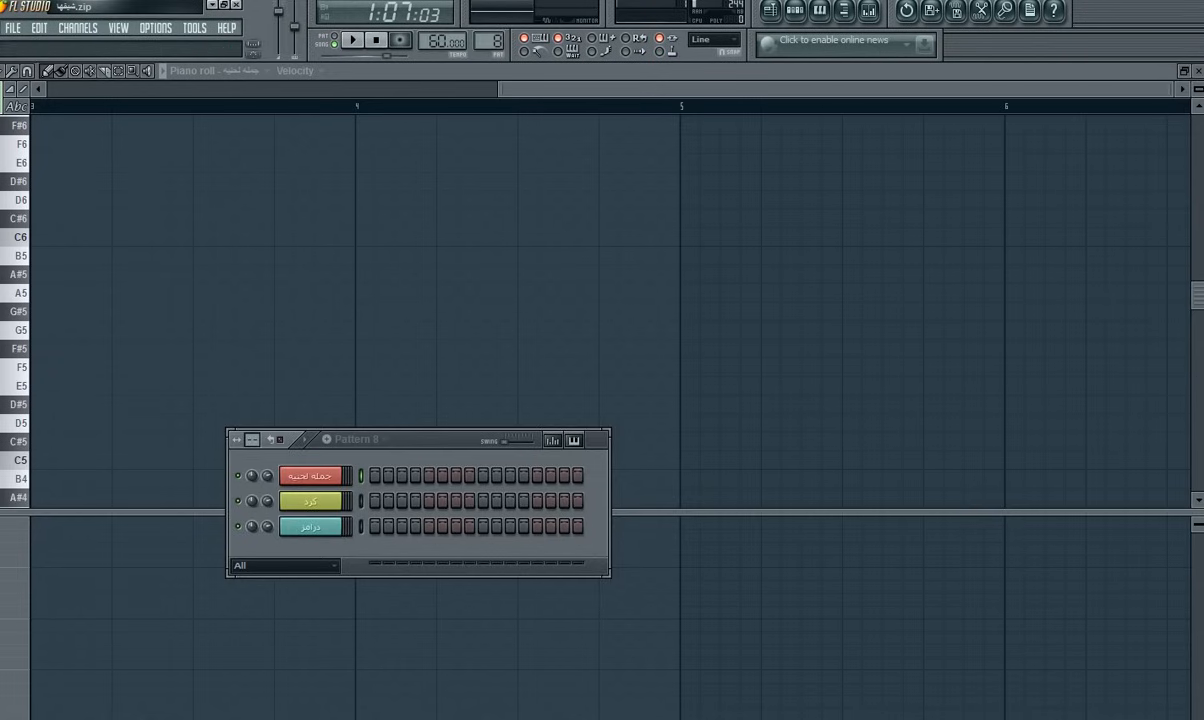
pyautogui.rightClick(328, 488)
pyautogui.moveTo(357, 556)
pyautogui.click(462, 590)
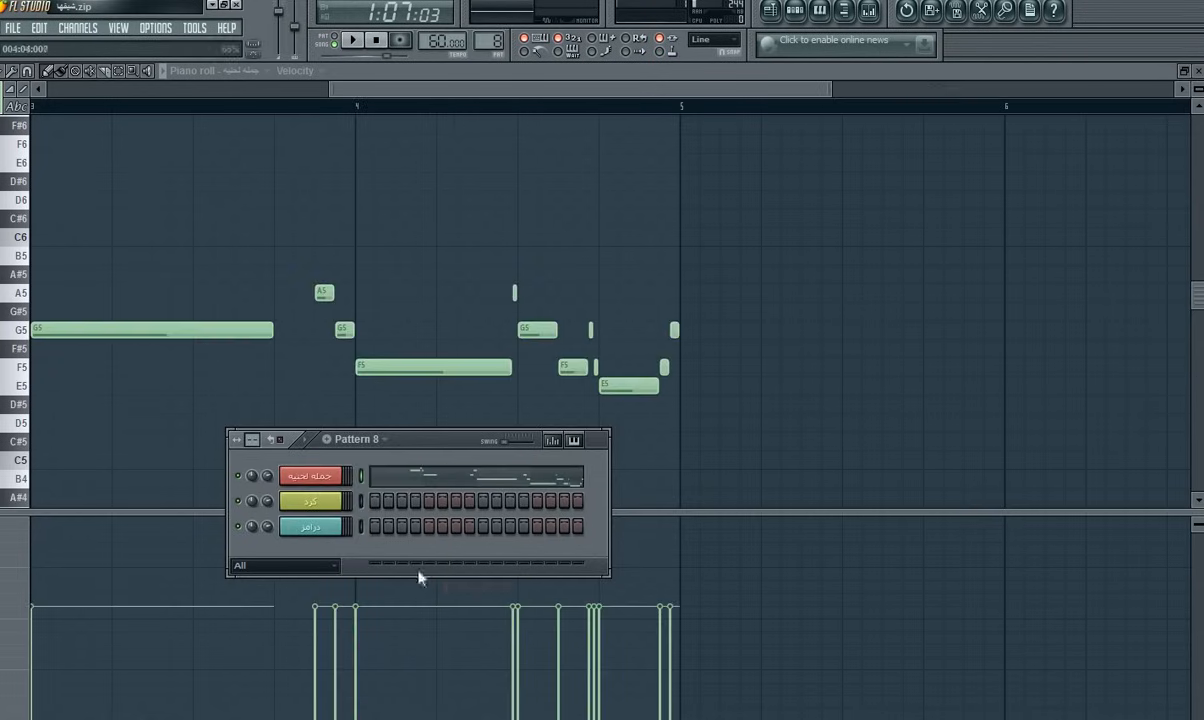
# Step: Place two consecutive Pattern 8 clips on the playlist's red melody track, starting at bars 15 and 19
pyautogui.click(781, 12)
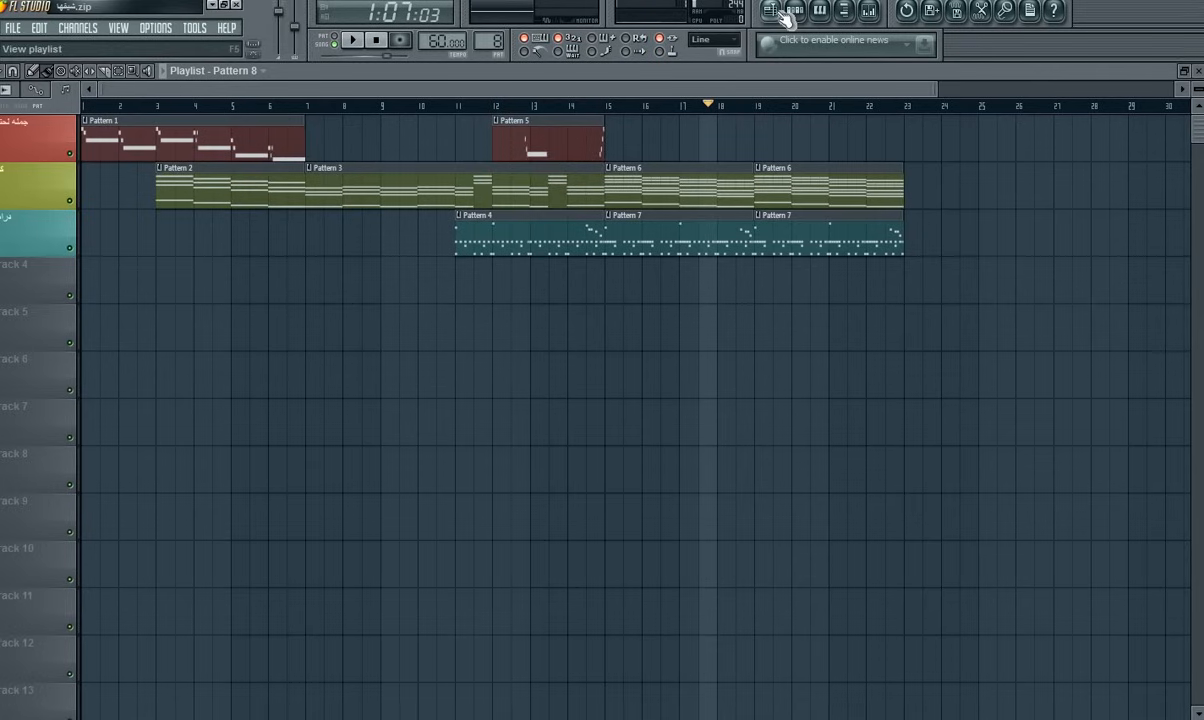
pyautogui.moveTo(698, 142); pyautogui.dragTo(817, 150)
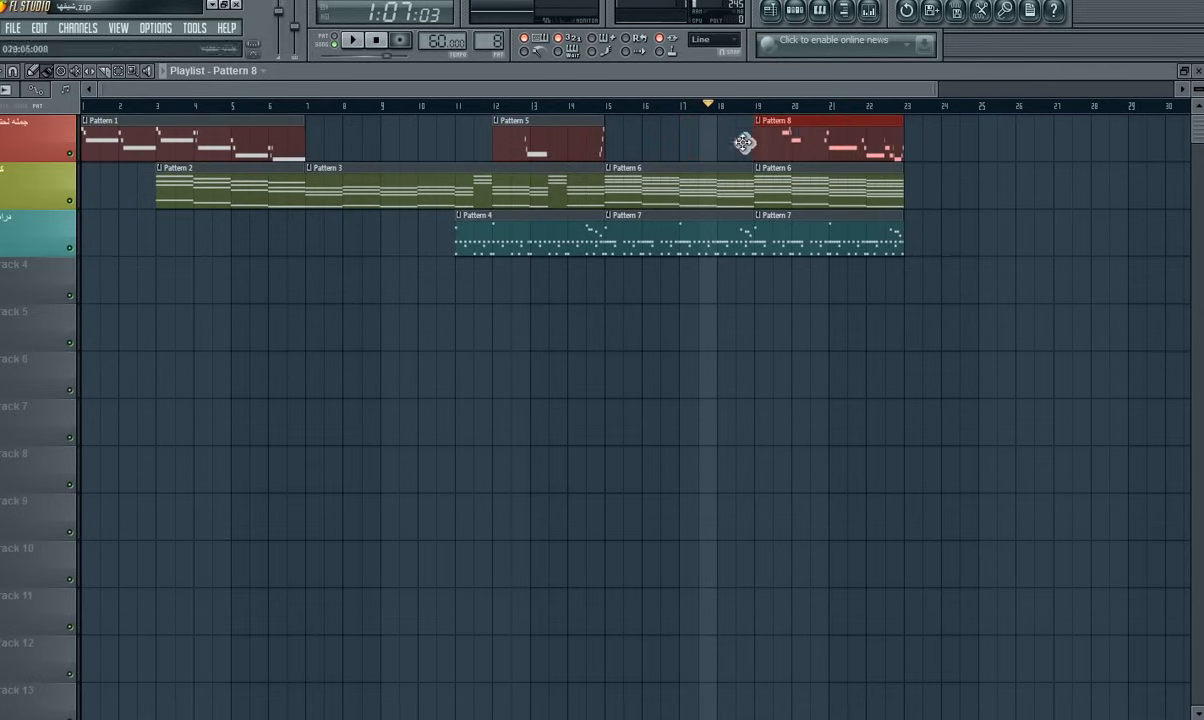
pyautogui.moveTo(744, 142); pyautogui.dragTo(648, 142)
pyautogui.click(800, 143)
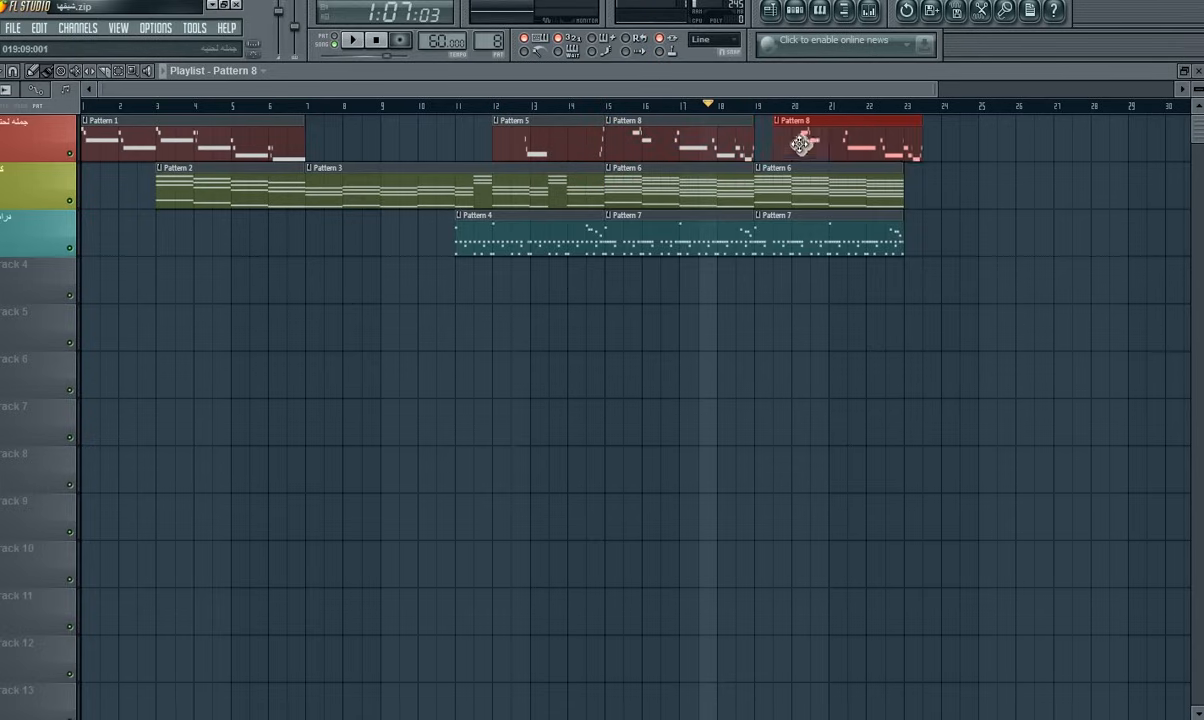
pyautogui.moveTo(800, 143); pyautogui.dragTo(804, 151)
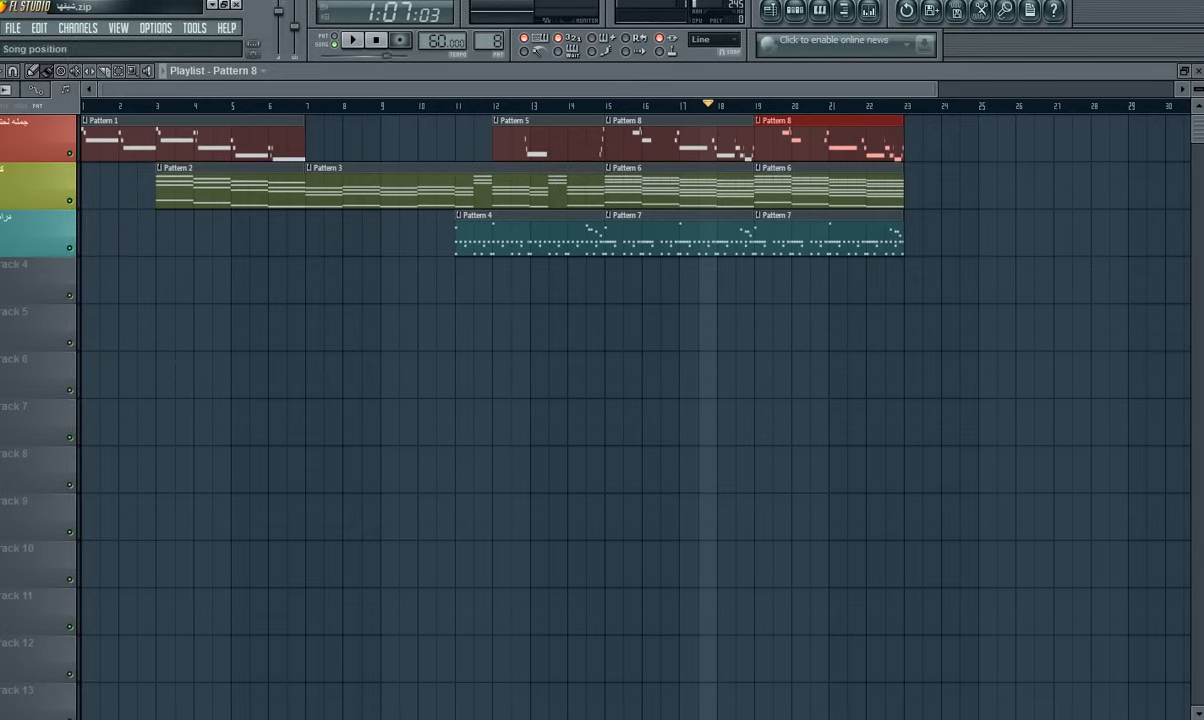
# Step: Return the song position to the start and play back the arrangement, then stop it
pyautogui.moveTo(386, 56); pyautogui.dragTo(20, 52)
pyautogui.press('space')
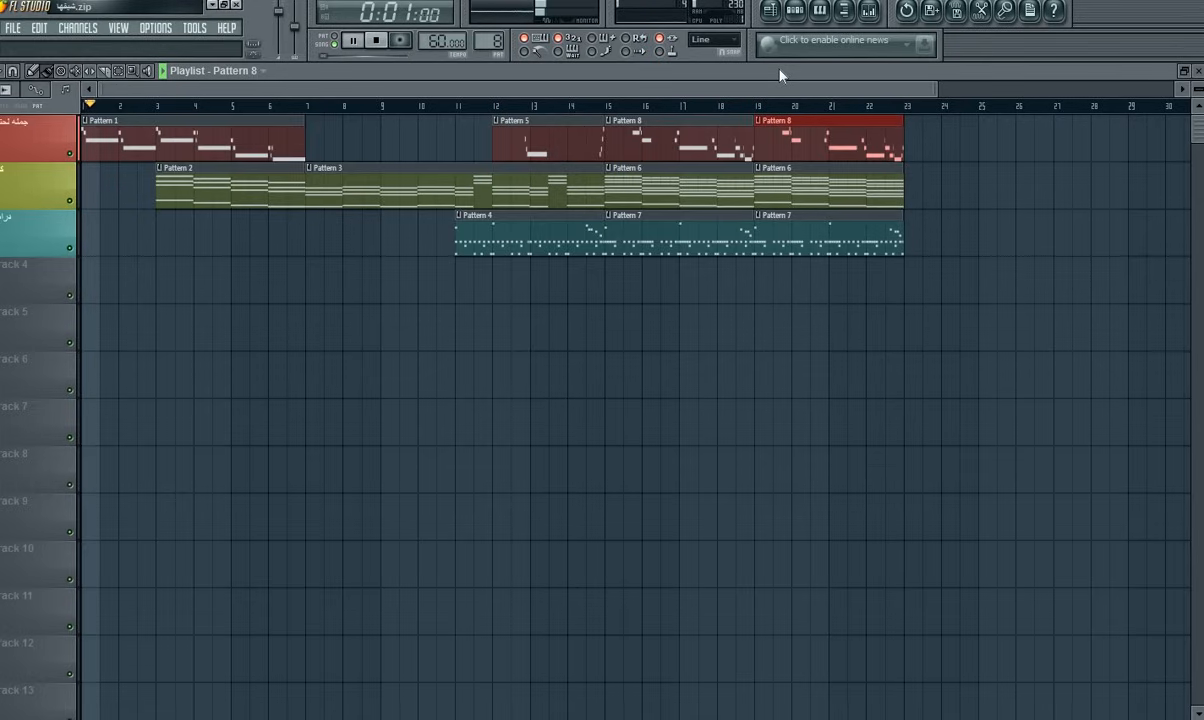
pyautogui.press('space')
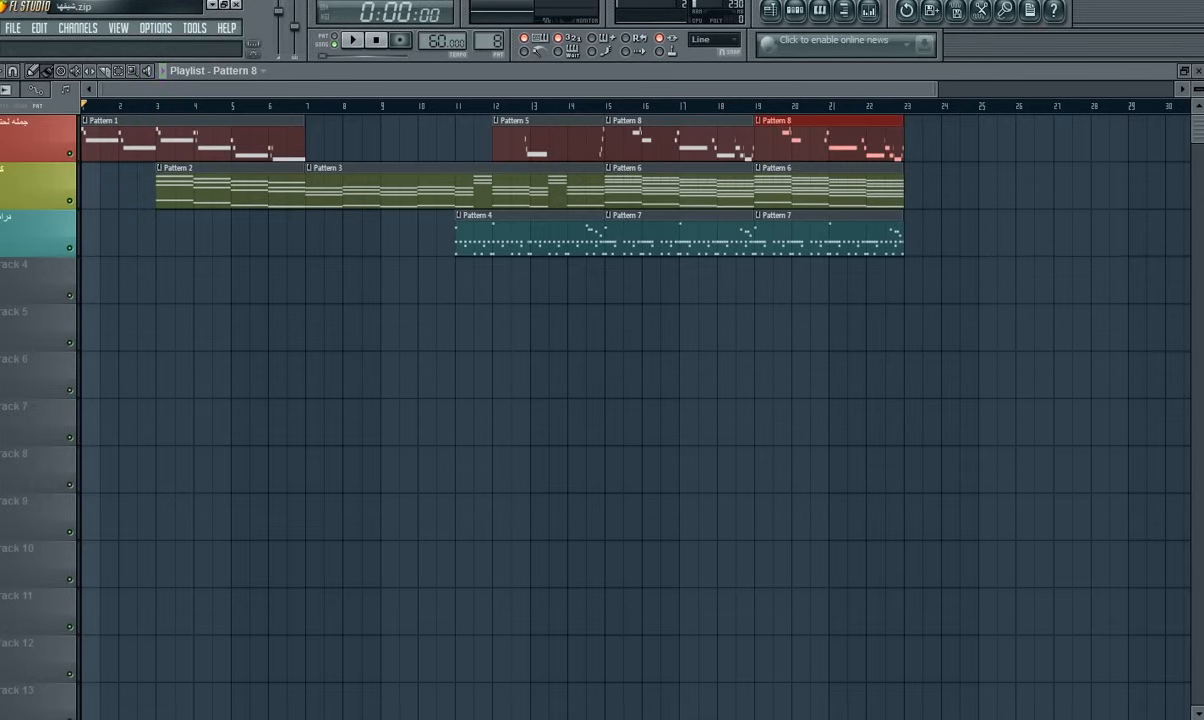
pyautogui.moveTo(817, 90); pyautogui.dragTo(720, 68)
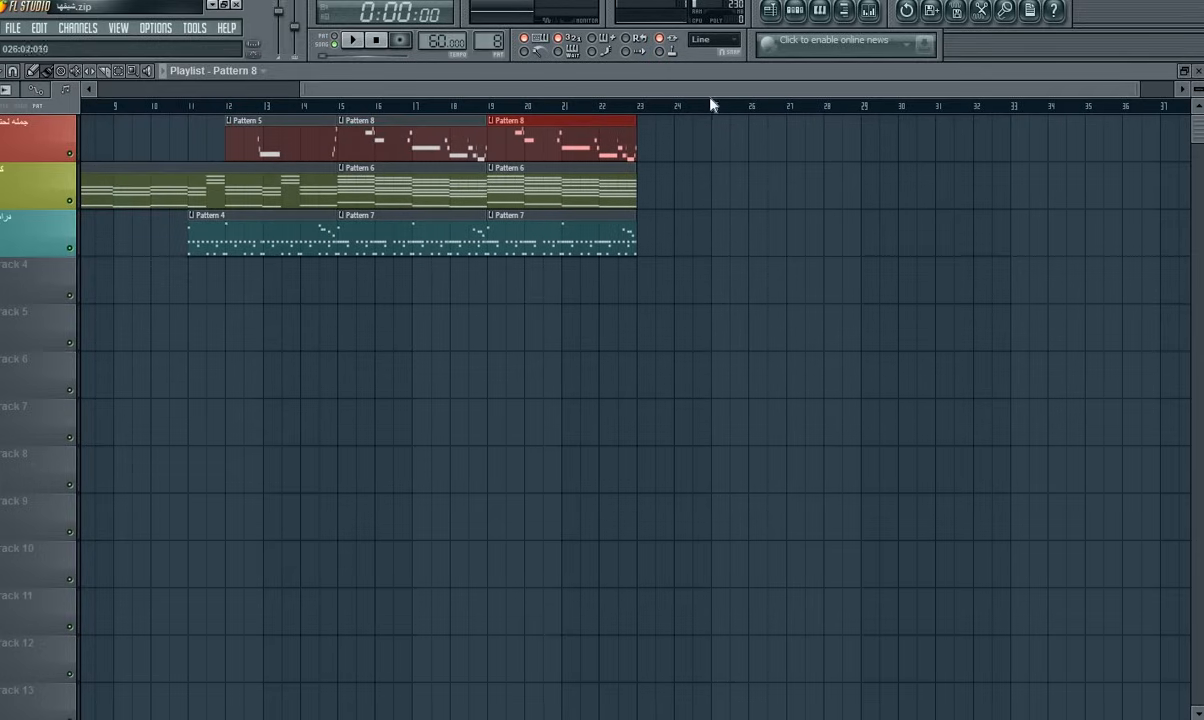
pyautogui.moveTo(711, 97); pyautogui.dragTo(475, 98)
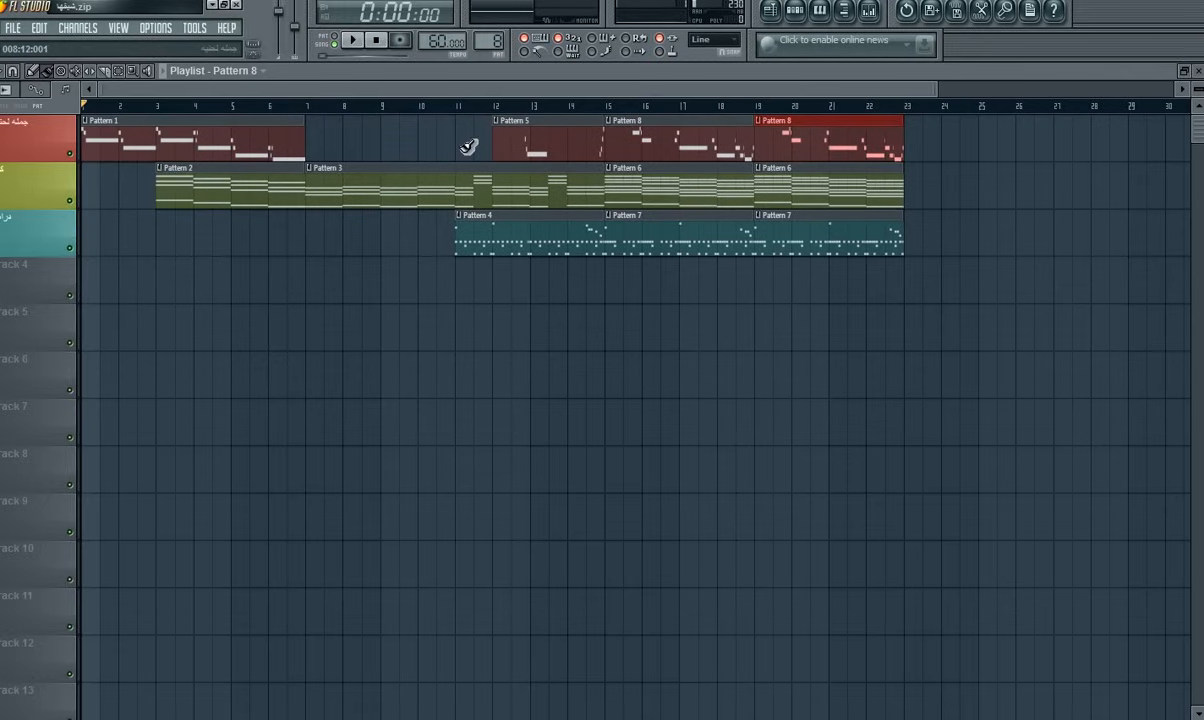
pyautogui.moveTo(640, 93); pyautogui.dragTo(841, 100)
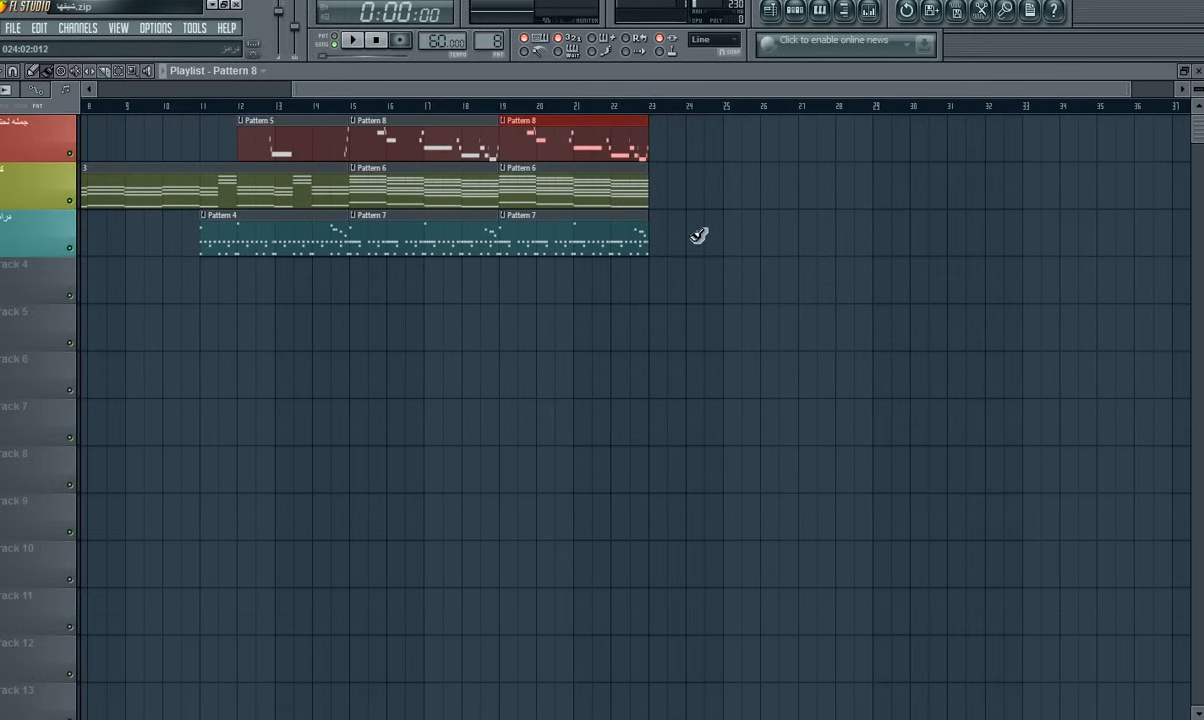
pyautogui.moveTo(712, 93); pyautogui.dragTo(664, 118)
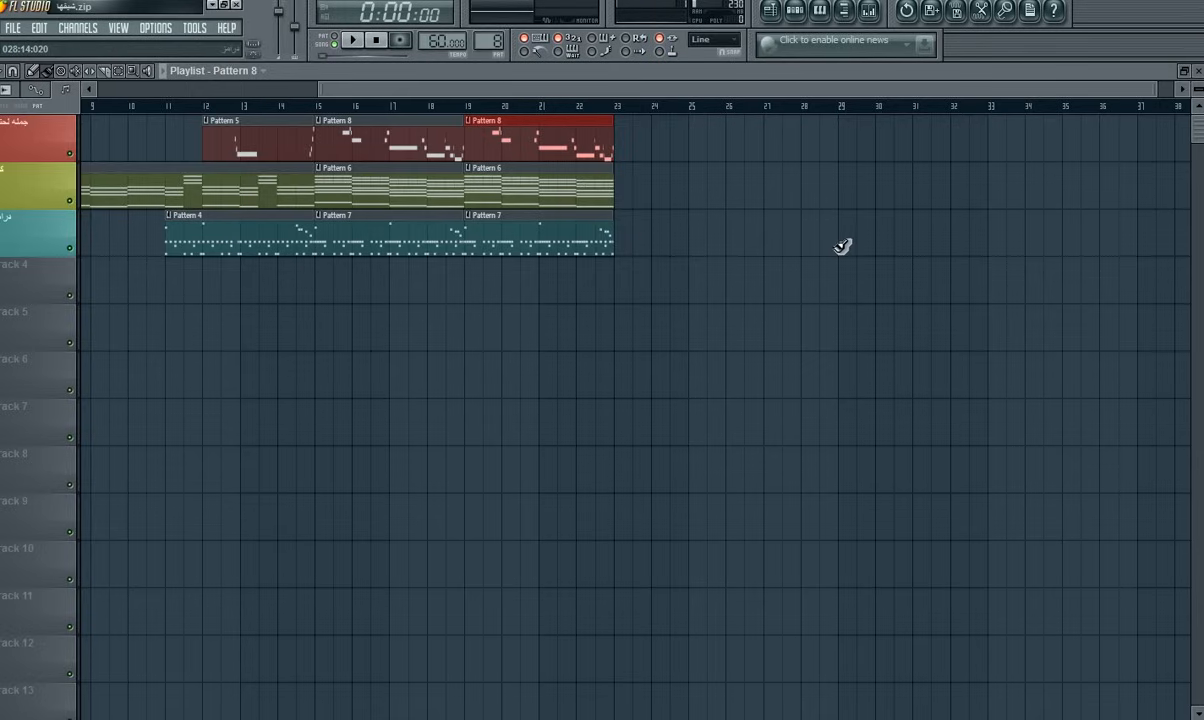
pyautogui.moveTo(642, 85); pyautogui.dragTo(303, 100)
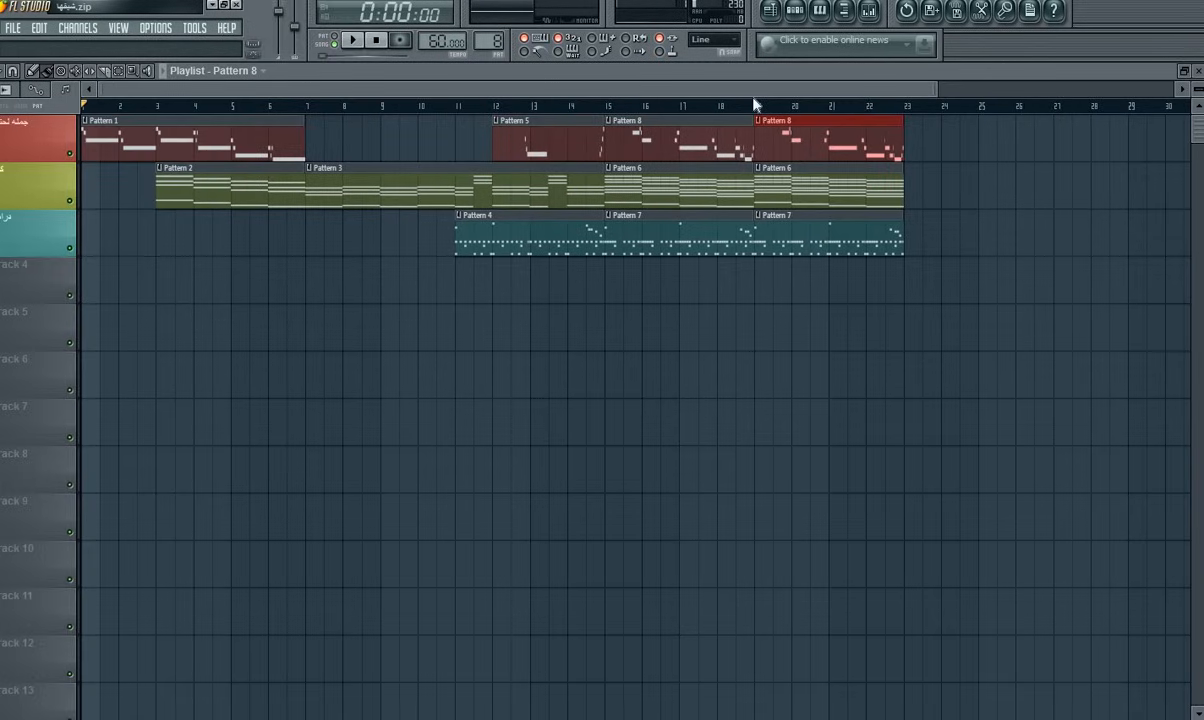
pyautogui.moveTo(640, 92); pyautogui.dragTo(210, 188)
pyautogui.hscroll(3, 530, 88)
pyautogui.hscroll(-5, 417, 85)
pyautogui.hscroll(4, 578, 97)
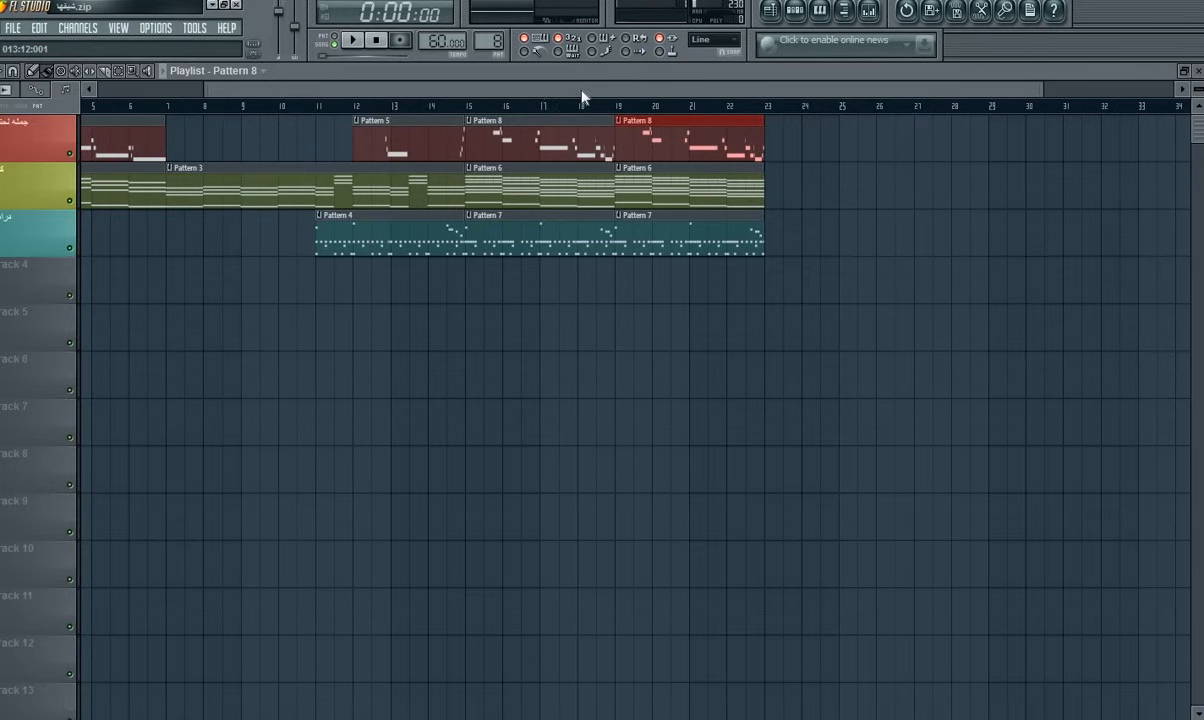
pyautogui.hscroll(-2, 493, 102)
pyautogui.hscroll(-2, 430, 105)
pyautogui.hscroll(4, 462, 99)
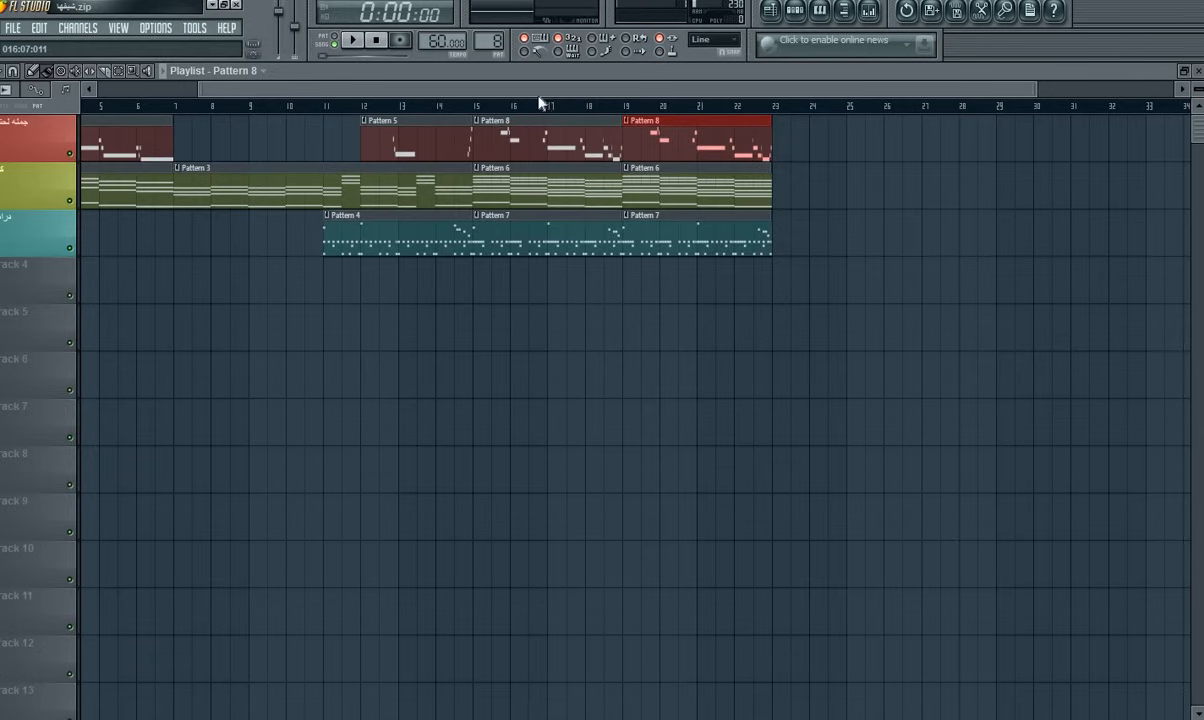
pyautogui.moveTo(540, 96); pyautogui.dragTo(582, 98)
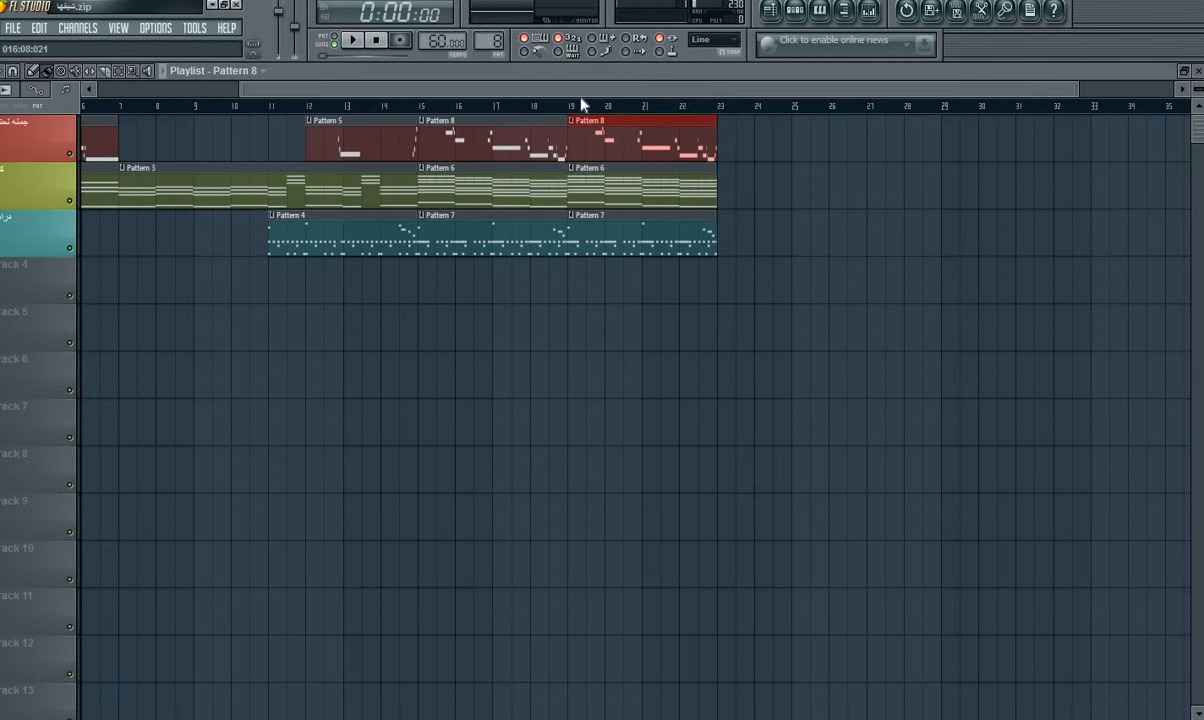